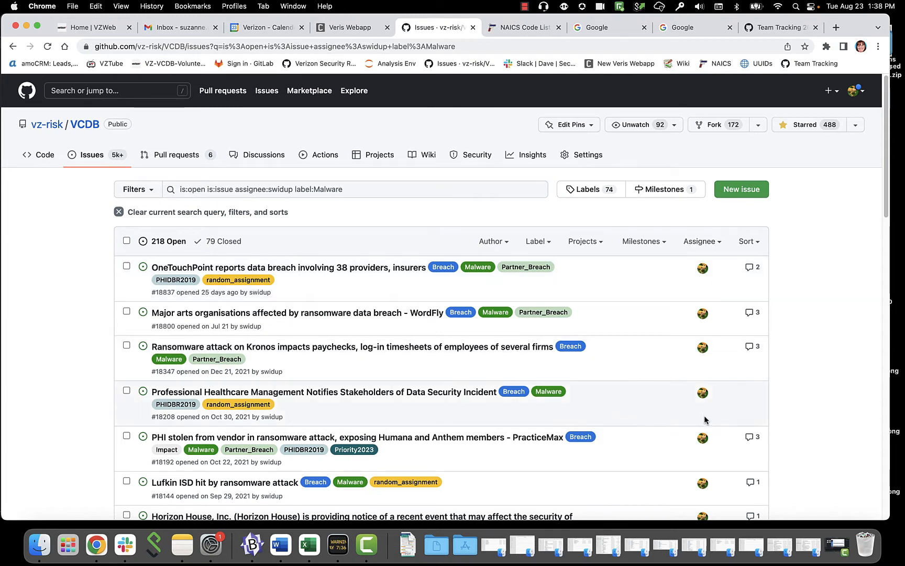
pyautogui.click(547, 243)
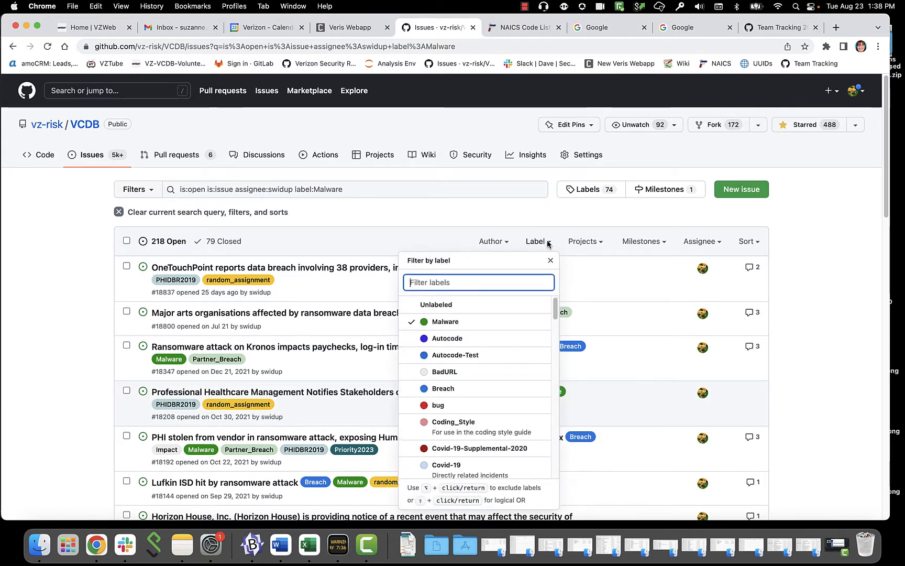
pyautogui.click(547, 243)
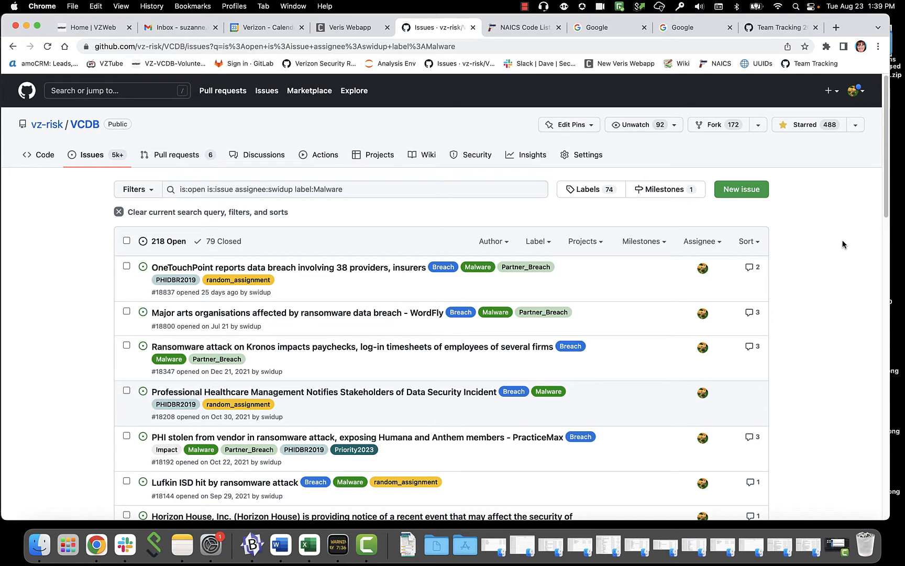
# - Open the "Professional Healthcare Management Notifies Stakeholders of Data Security Incident" issue in a separate tab and switch to it
pyautogui.scroll(-5, 293, 219)
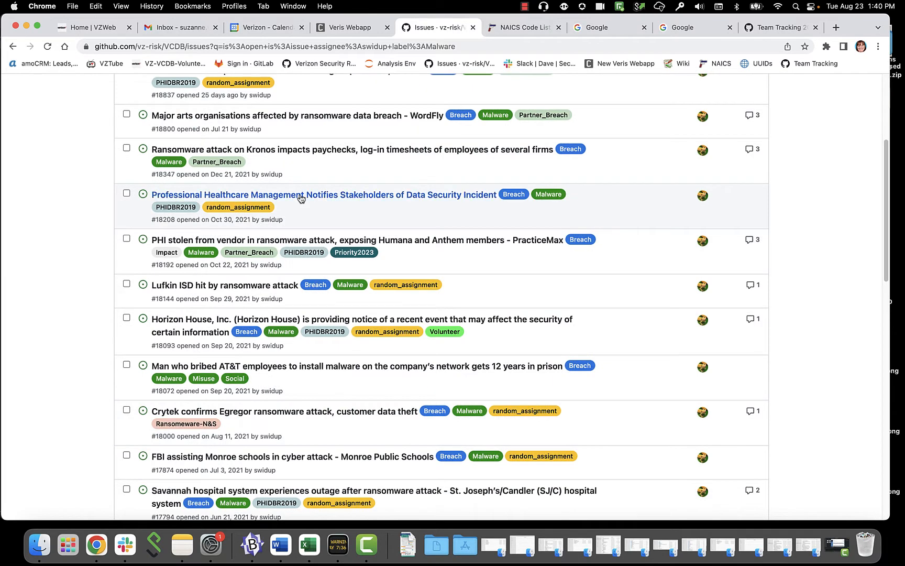
pyautogui.rightClick(301, 194)
pyautogui.click(344, 198)
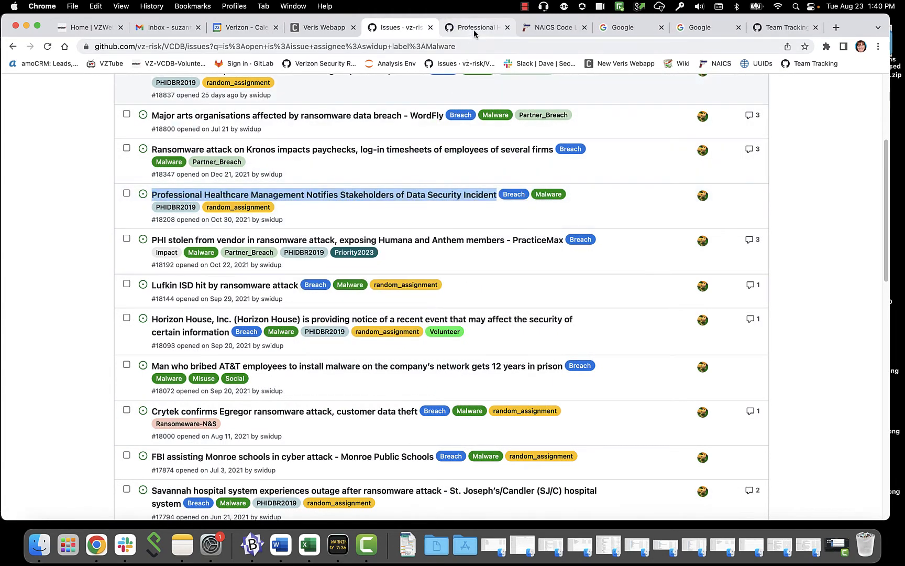
pyautogui.click(474, 27)
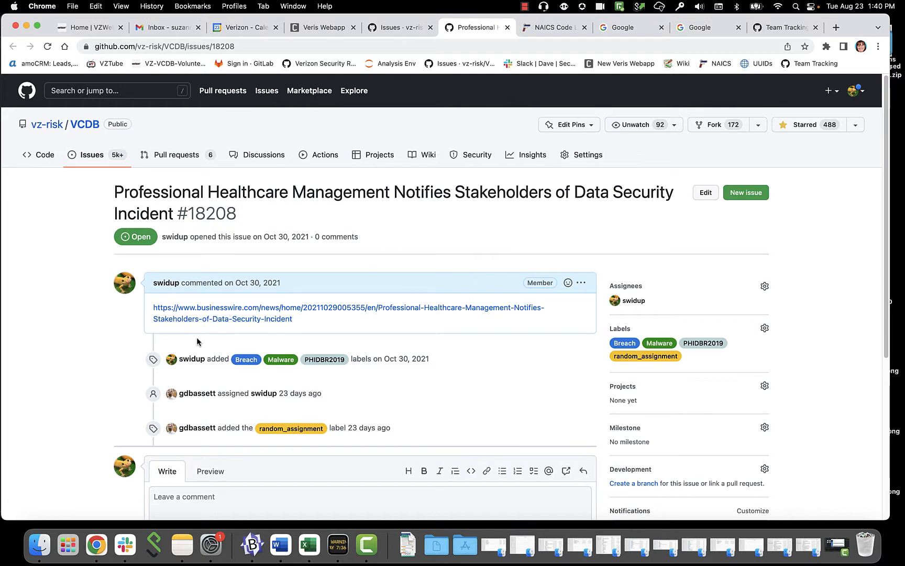
# - Open the Business Wire article linked in the issue and read through its account of the incident
pyautogui.click(224, 320)
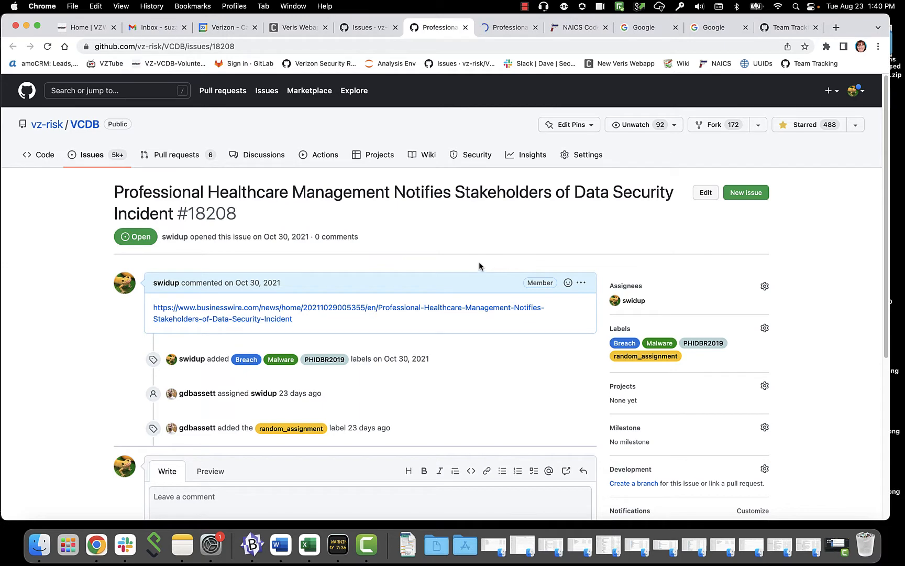
pyautogui.click(500, 28)
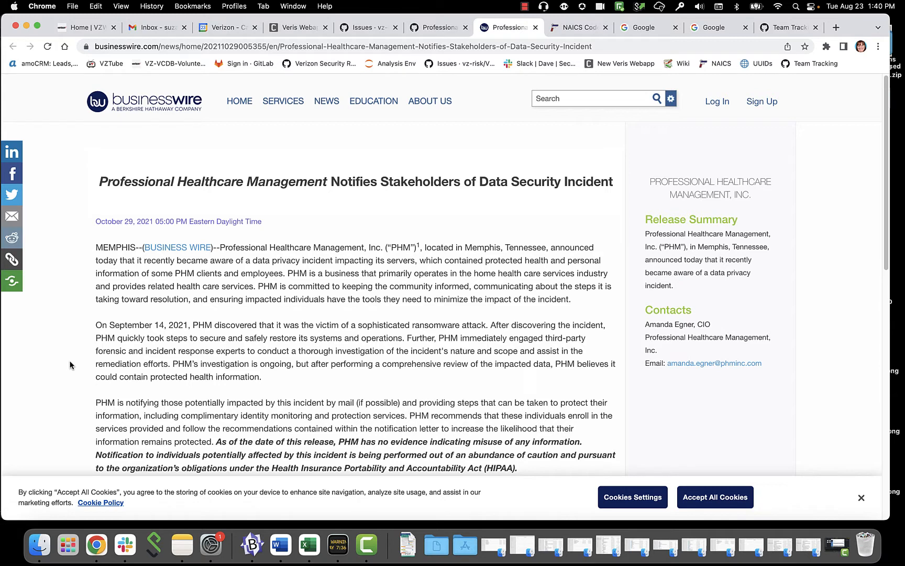
pyautogui.scroll(-3, 67, 361)
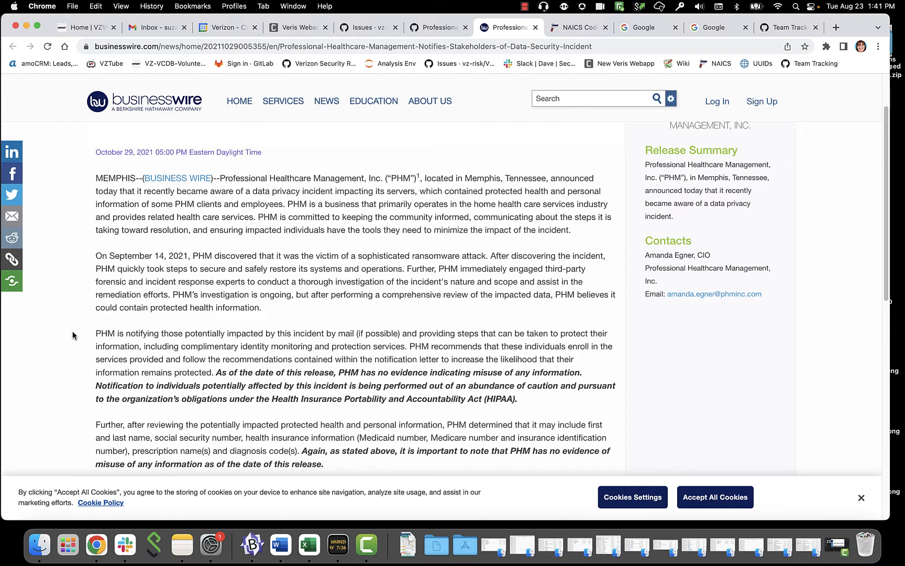
pyautogui.scroll(-5, 73, 335)
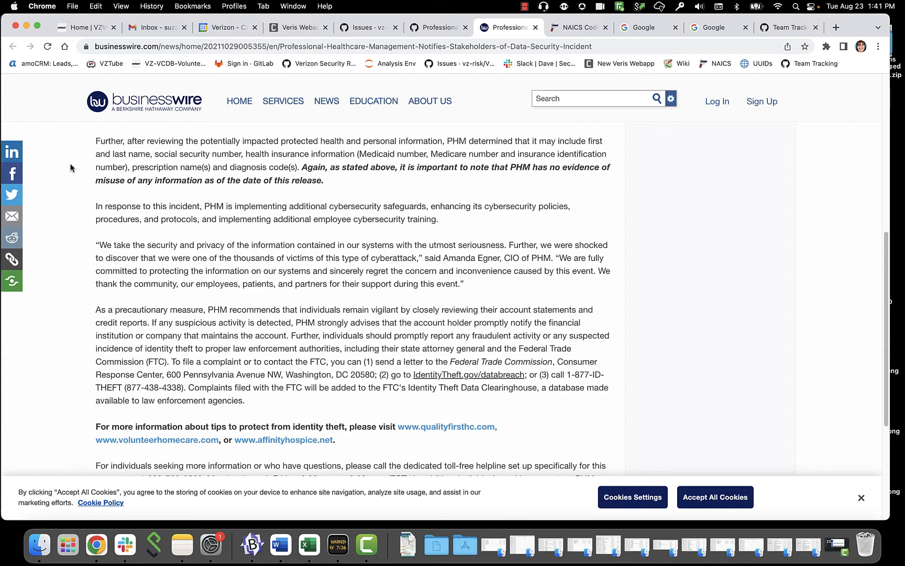
pyautogui.scroll(5, 59, 204)
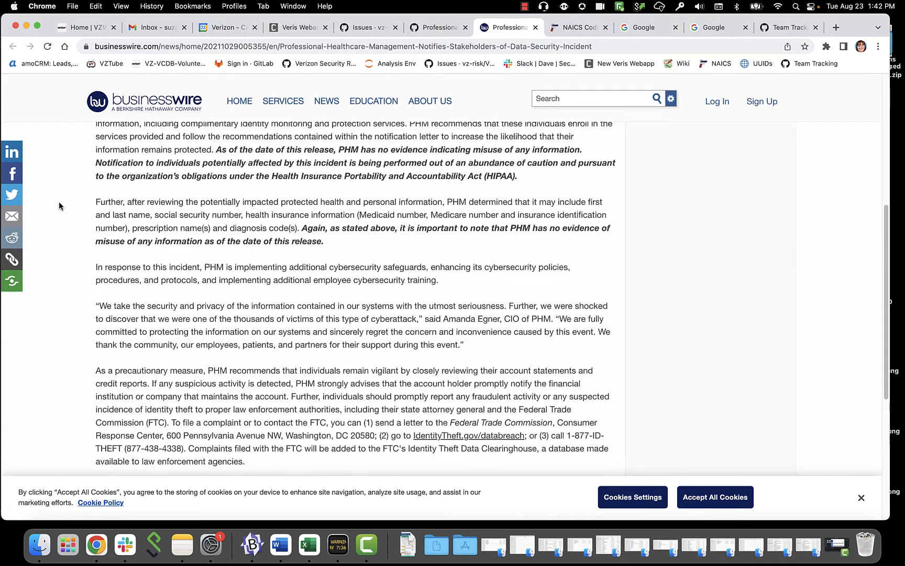
pyautogui.scroll(2, 59, 206)
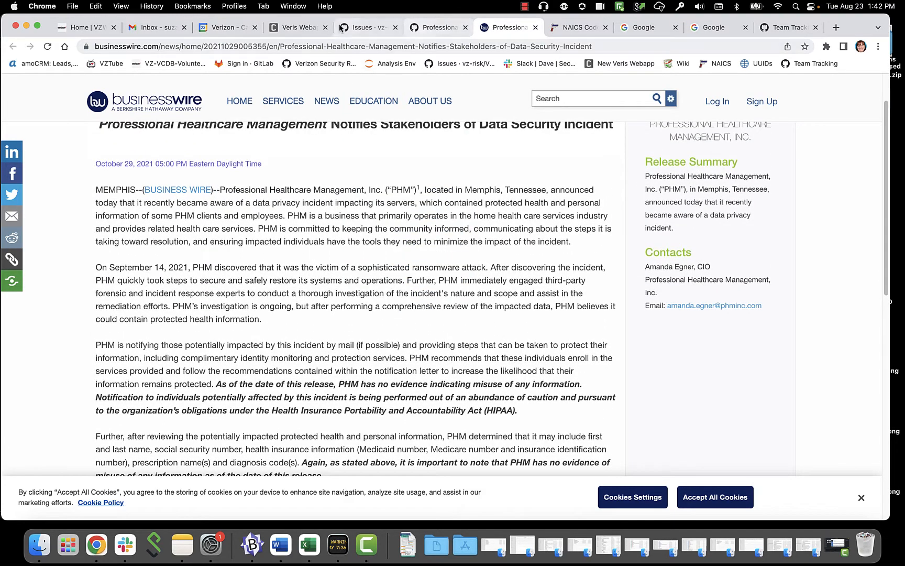
# - Switch to the VERIS webapp and create a new incident with the VCDB schema, version 1.3.6
pyautogui.click(297, 28)
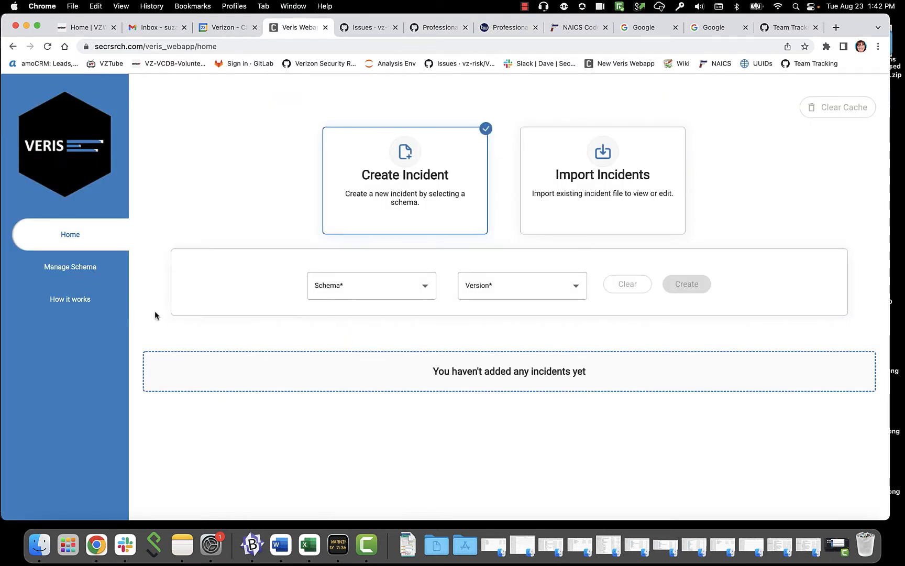
pyautogui.click(427, 288)
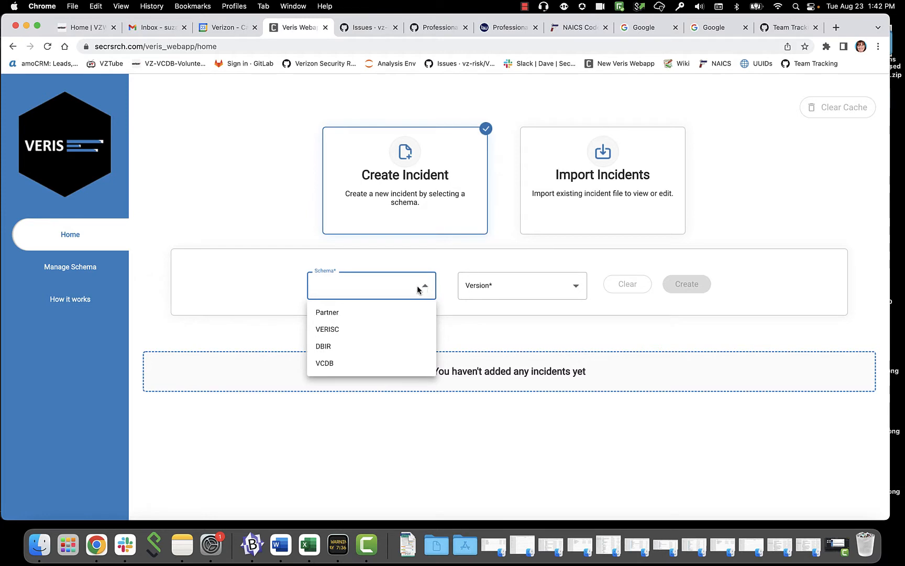
pyautogui.click(322, 364)
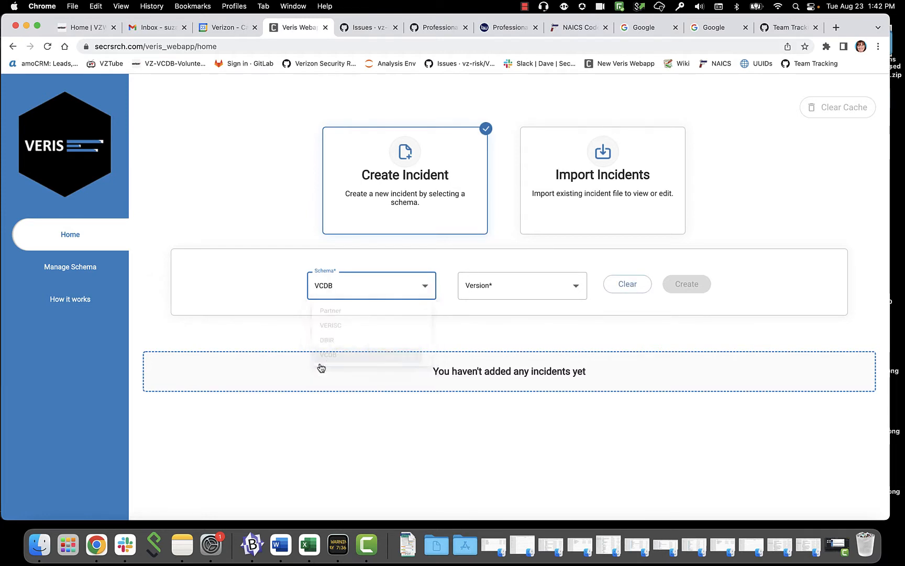
pyautogui.click(521, 294)
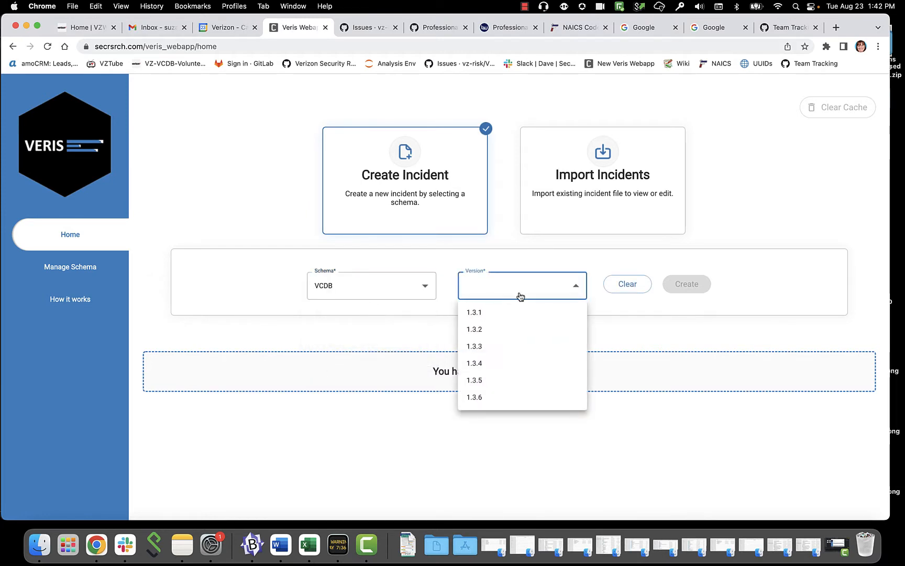
pyautogui.click(507, 396)
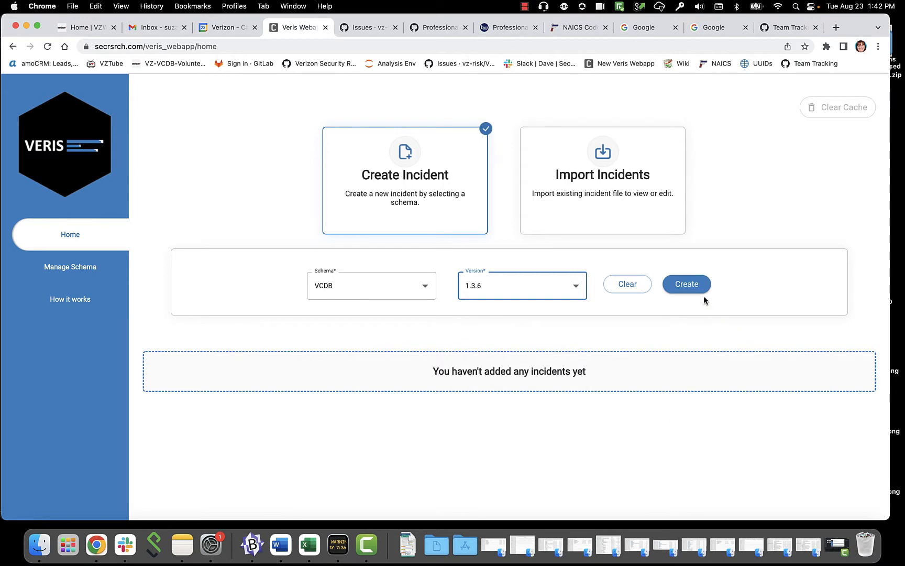
pyautogui.click(687, 284)
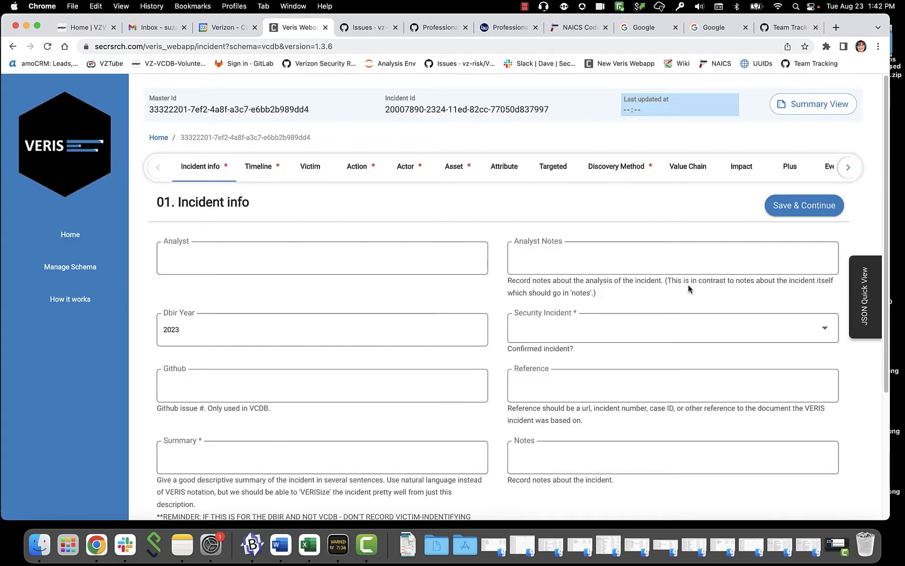
# - Enter the analyst's username and copy the issue number 18208 from the GitHub issue into the Github field
pyautogui.click(170, 260)
pyautogui.write('swidup')
pyautogui.click(375, 27)
pyautogui.click(437, 28)
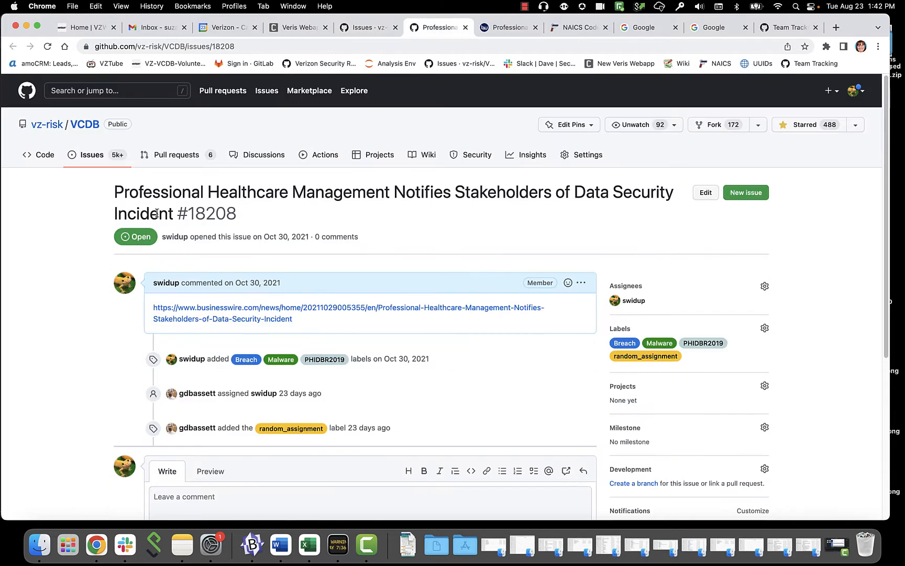
pyautogui.doubleClick(209, 214)
pyautogui.press('super+c')
pyautogui.press('super+4')
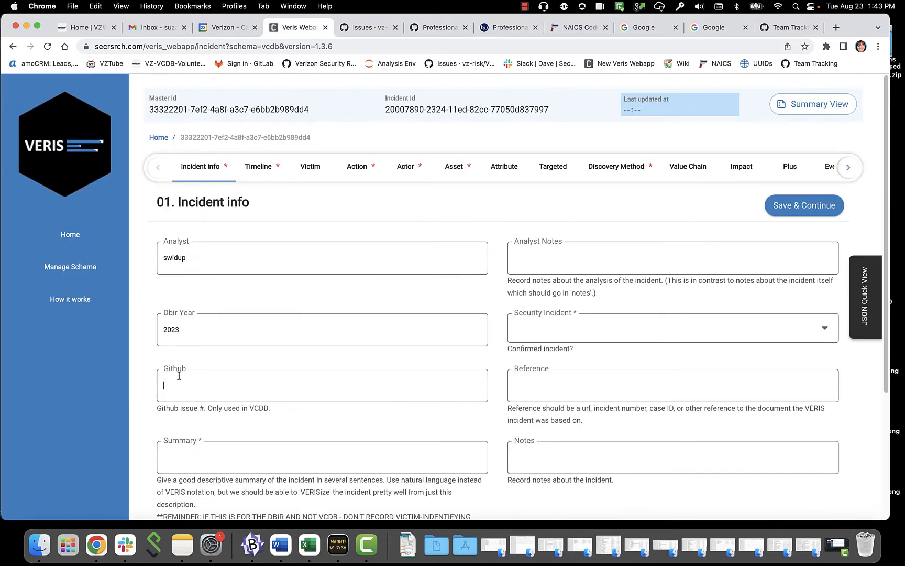
pyautogui.press('super+v')
# - Enter the summary "Ransomware incident." and set Security Incident to "Confirmed: Yes - Confirmed"
pyautogui.scroll(-2, 272, 377)
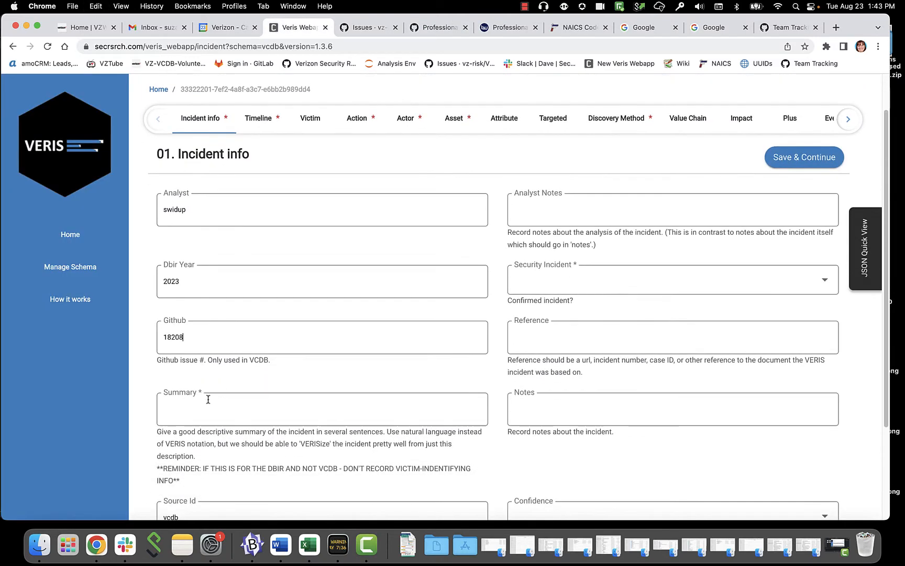
pyautogui.click(192, 409)
pyautogui.write('Ransomware incident.')
pyautogui.click(826, 282)
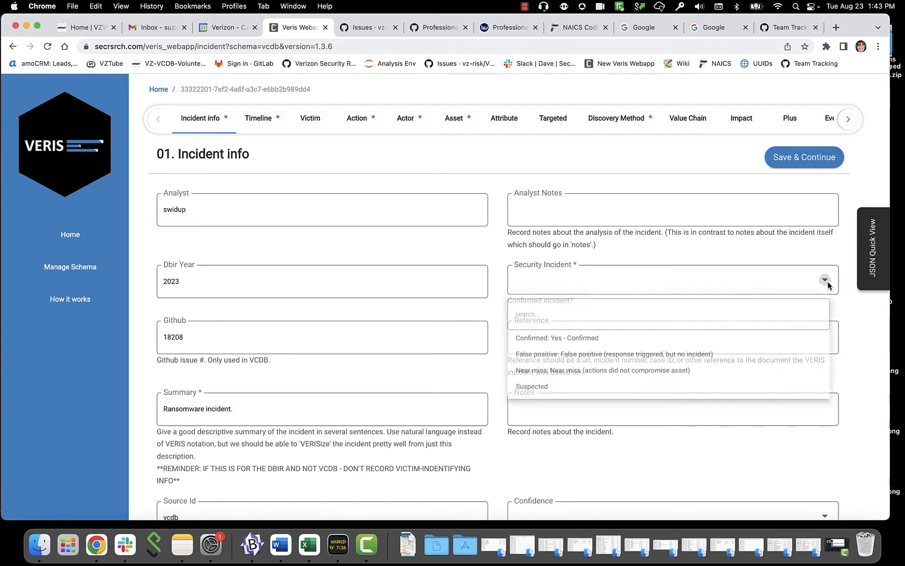
pyautogui.click(663, 338)
# - Copy the Business Wire article's link address from the GitHub issue into the incident's Reference field
pyautogui.click(651, 340)
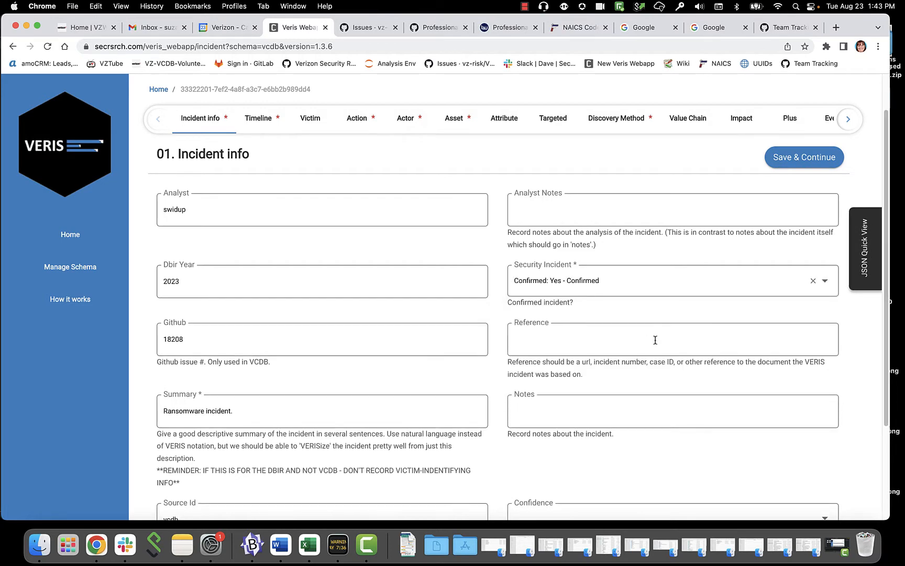
pyautogui.click(438, 28)
pyautogui.rightClick(385, 308)
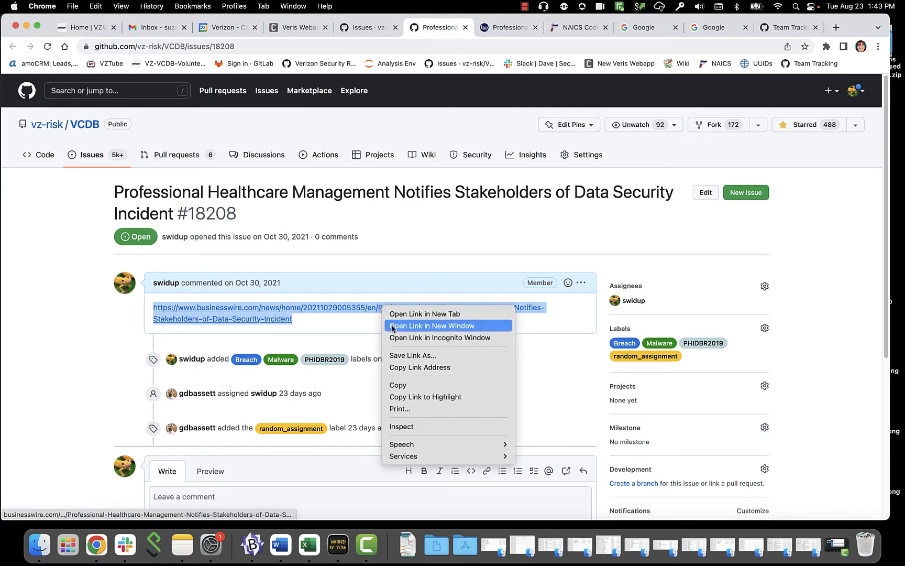
pyautogui.click(410, 367)
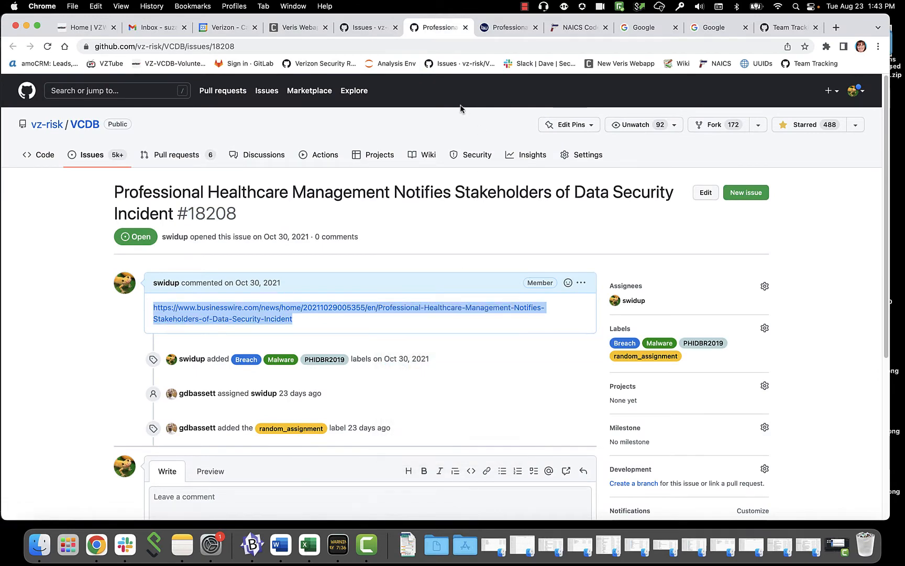
pyautogui.click(314, 28)
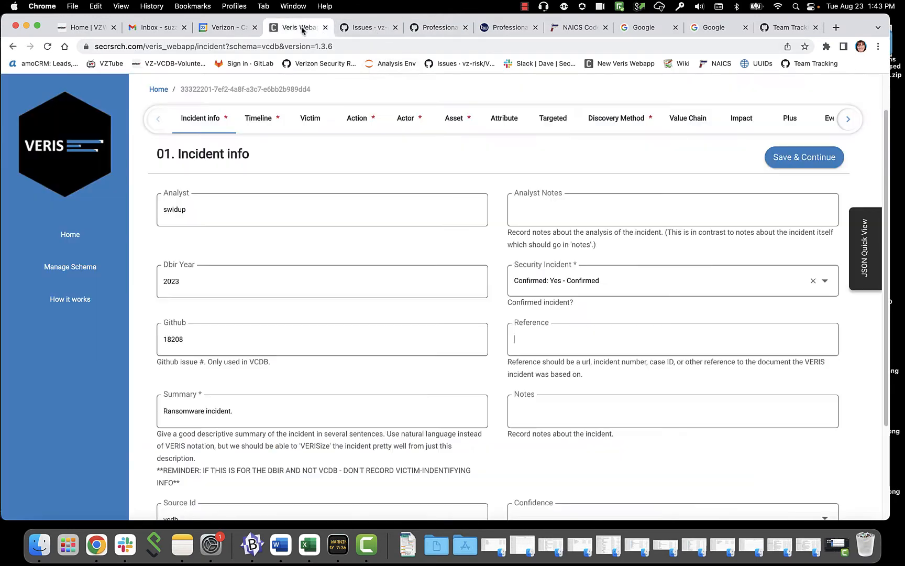
pyautogui.press('super+v')
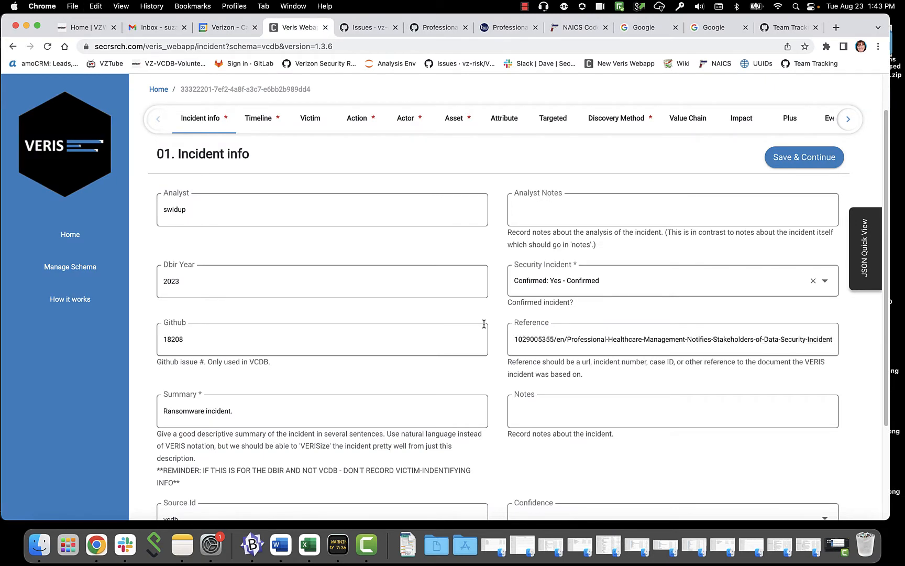
# - Set Analysis Status to Finalized and Confidence to "High: High confidence", and save the incident info to continue to the timeline
pyautogui.scroll(-5, 492, 325)
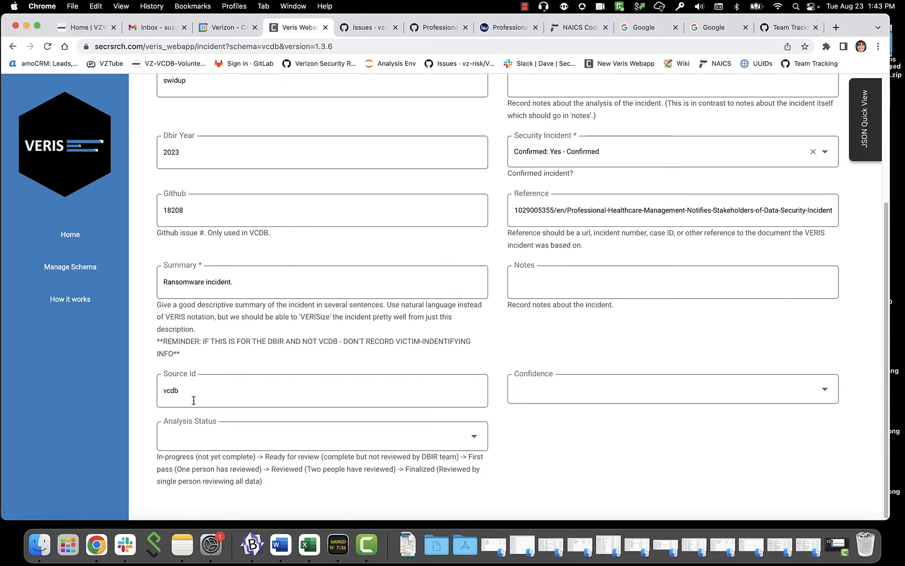
pyautogui.click(479, 438)
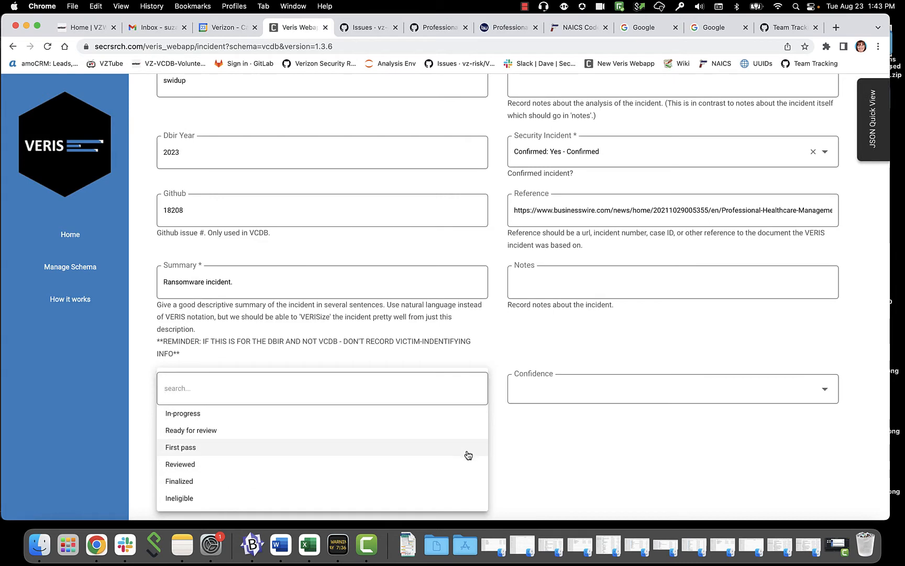
pyautogui.click(448, 479)
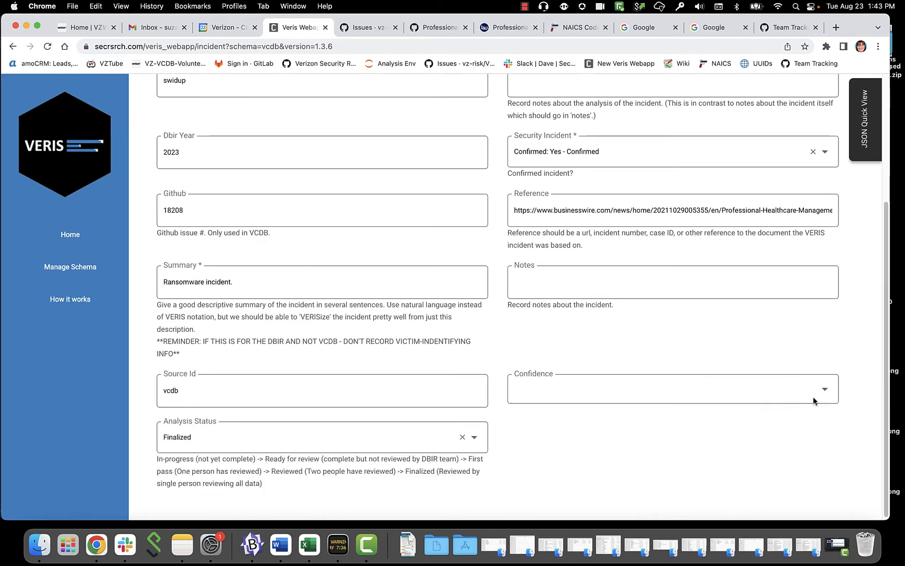
pyautogui.click(470, 439)
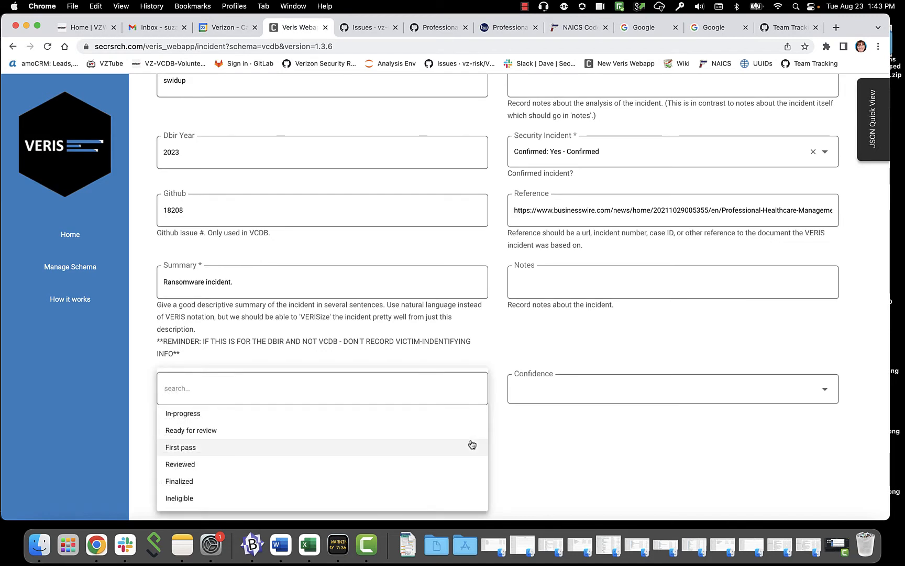
pyautogui.click(617, 443)
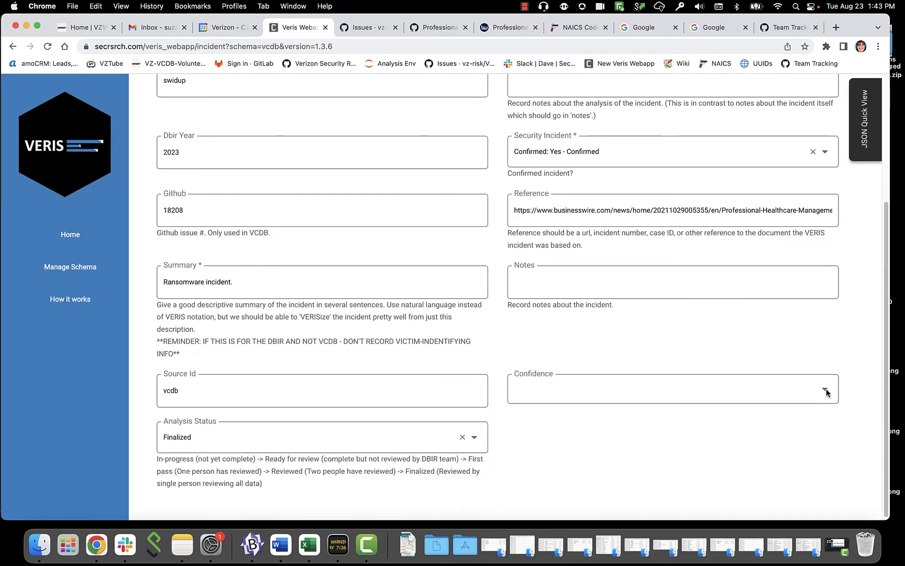
pyautogui.click(826, 392)
pyautogui.click(776, 446)
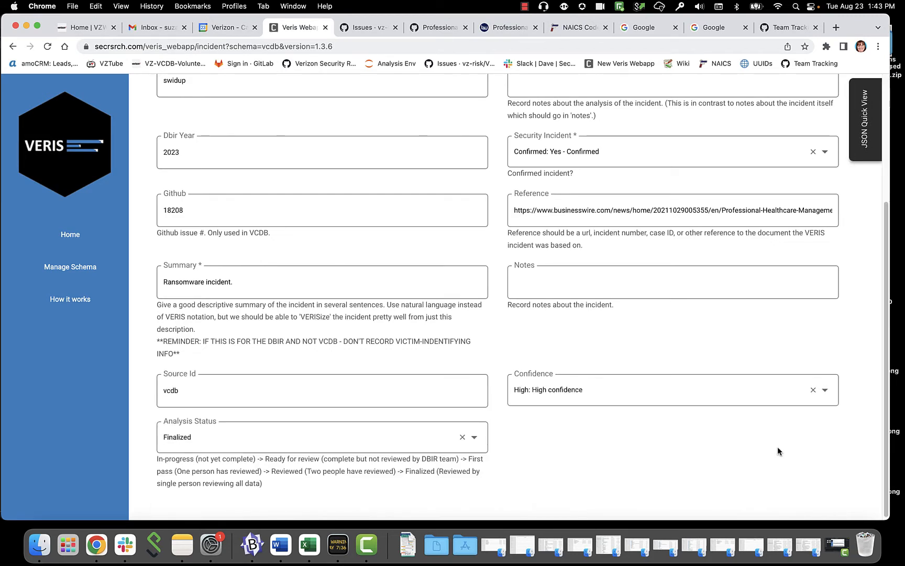
pyautogui.scroll(5, 746, 448)
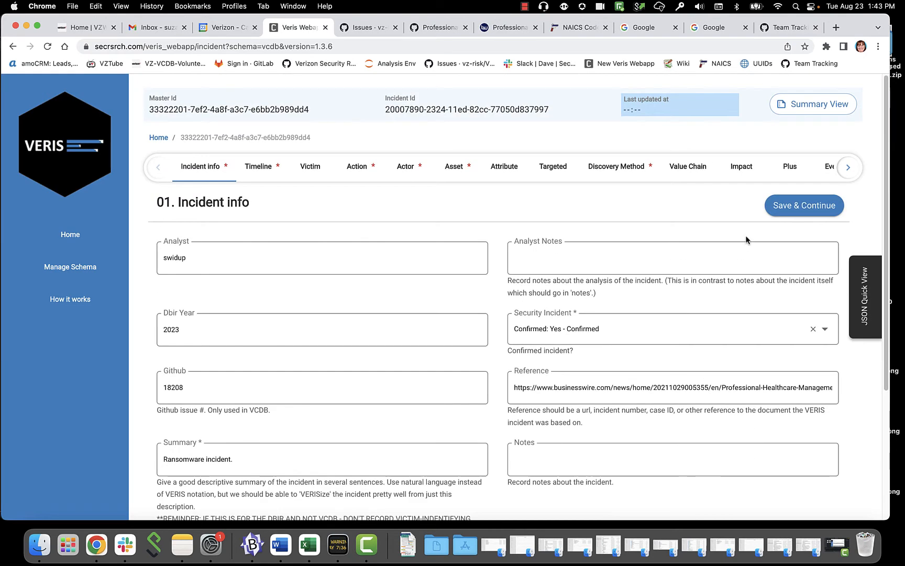
pyautogui.click(798, 207)
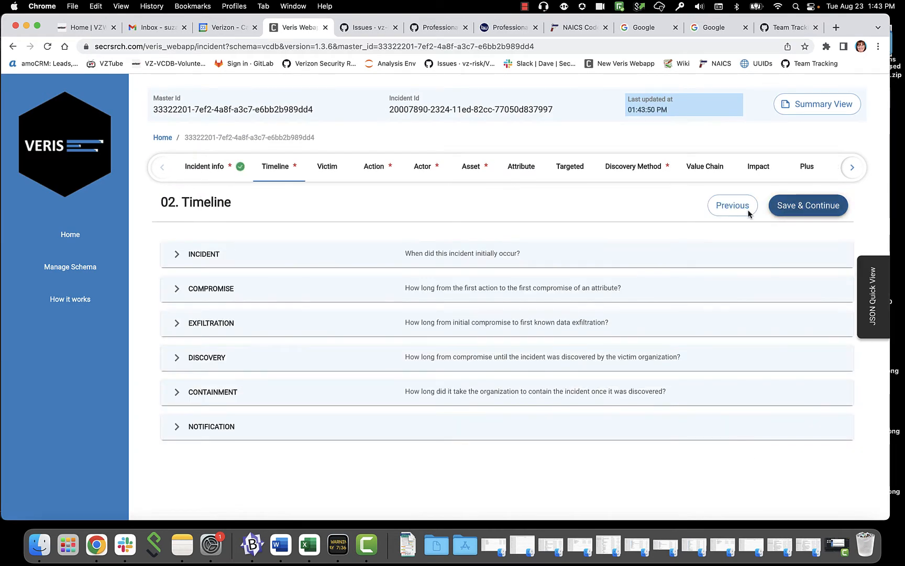
# - Check the Business Wire article for the attack date and set the timeline's incident year to 2021
pyautogui.click(206, 256)
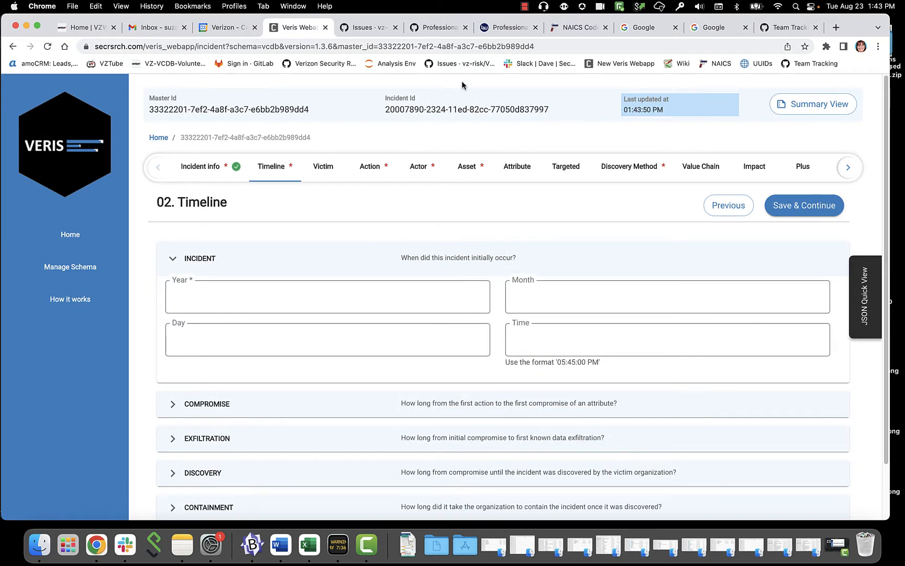
pyautogui.click(499, 30)
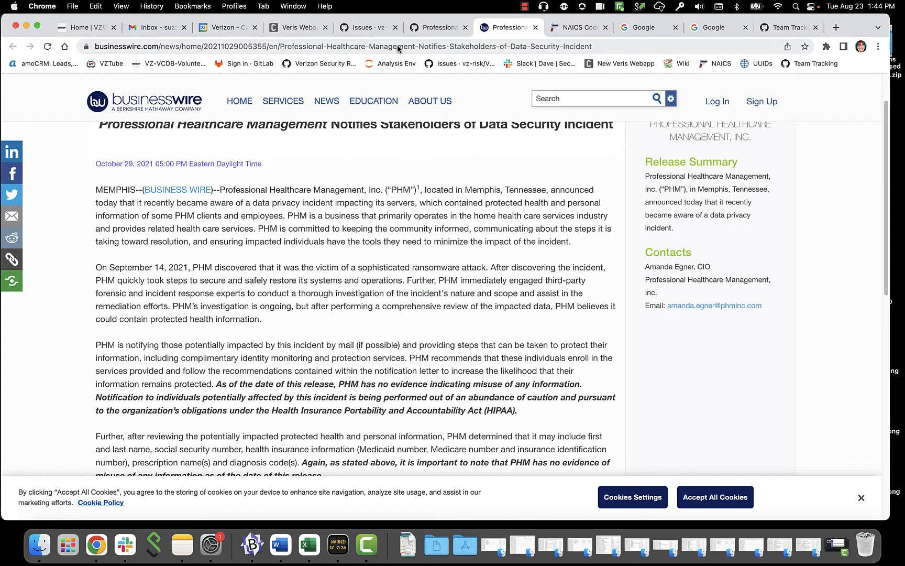
pyautogui.click(296, 29)
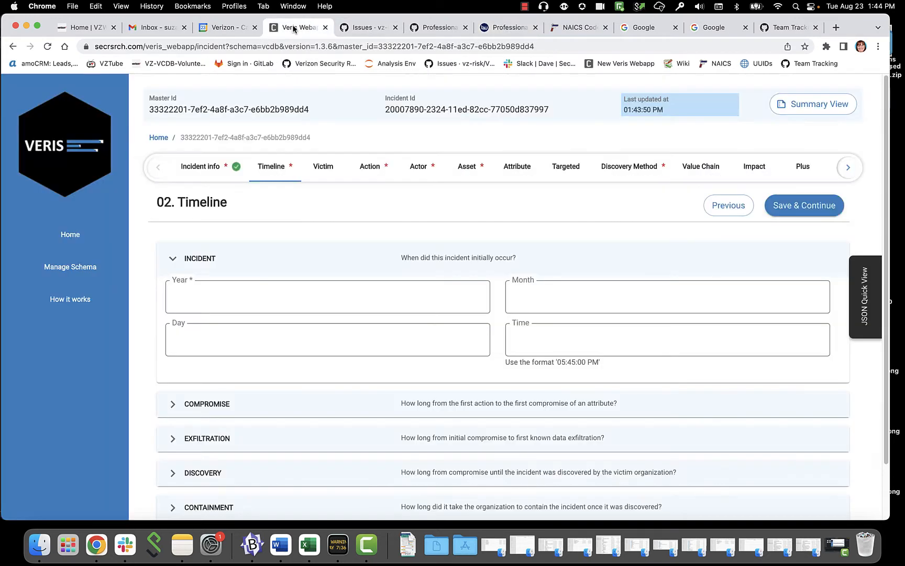
pyautogui.write('2021')
# - Review the Discovery unit options without choosing one, and save the timeline to continue to the Victim section
pyautogui.scroll(-2, 303, 414)
pyautogui.click(219, 410)
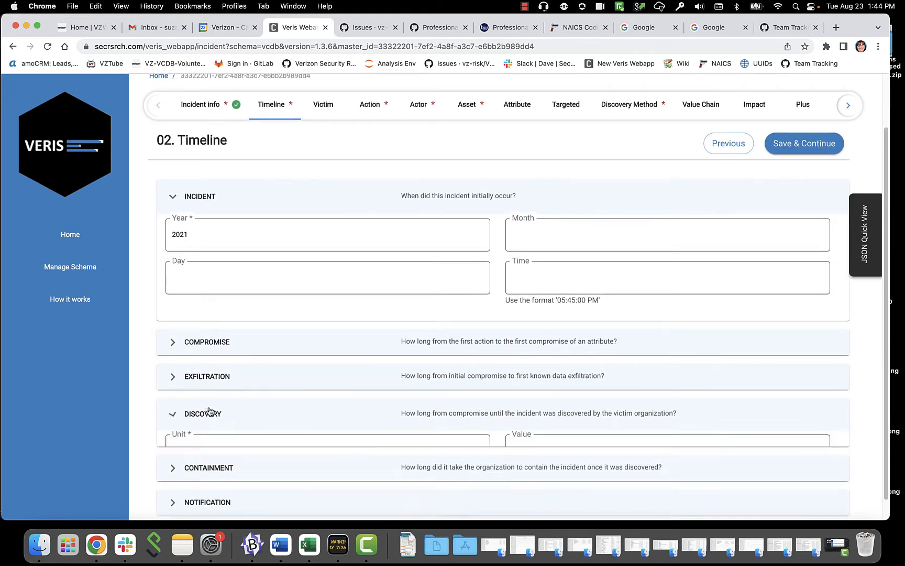
pyautogui.scroll(-2, 340, 420)
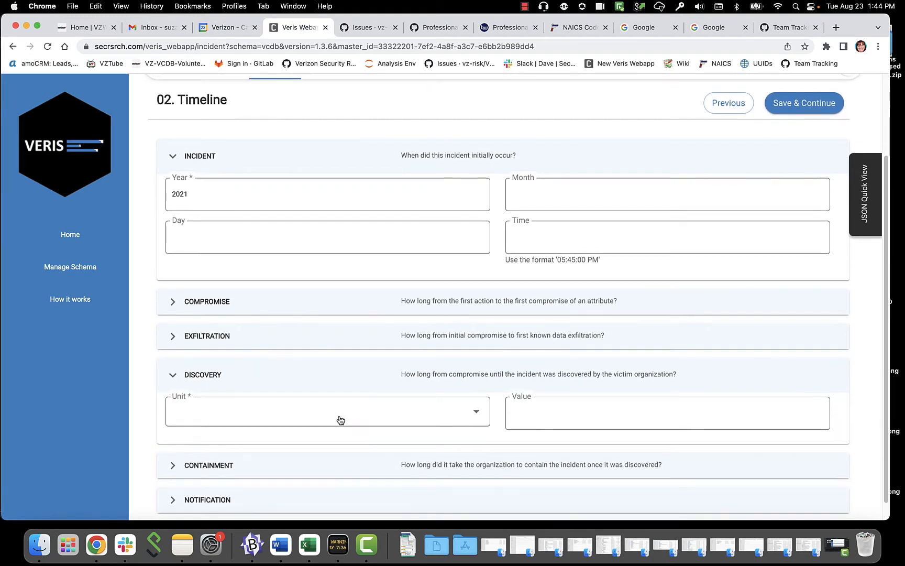
pyautogui.click(475, 414)
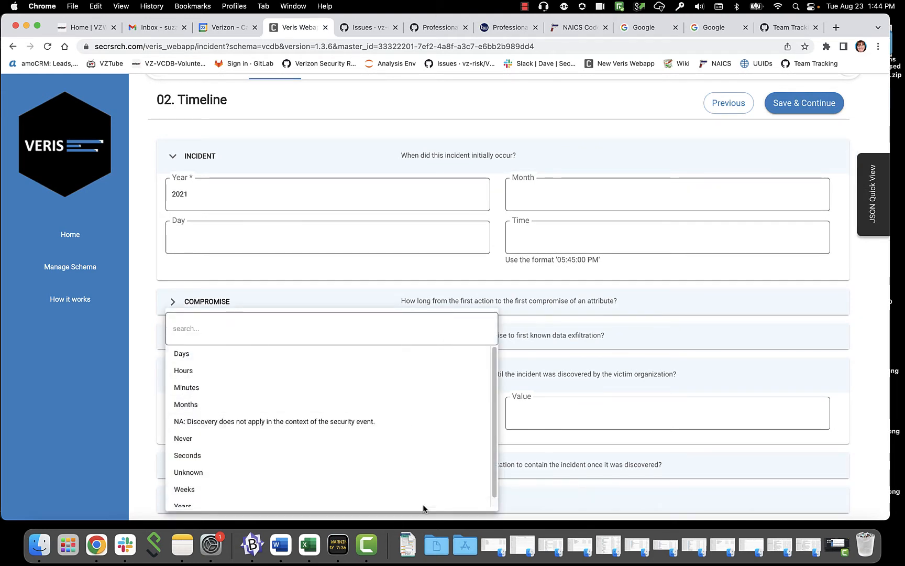
pyautogui.click(533, 352)
pyautogui.scroll(3, 384, 406)
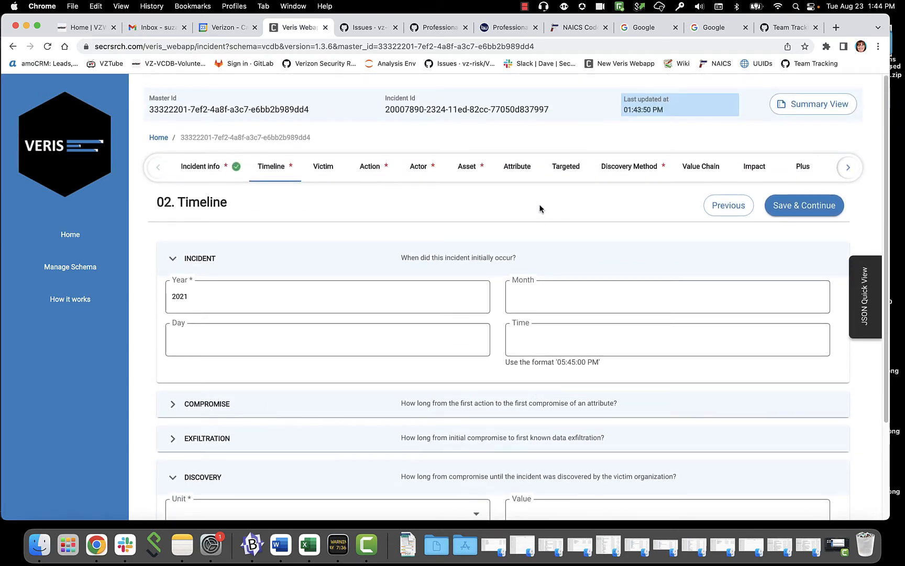
pyautogui.click(771, 210)
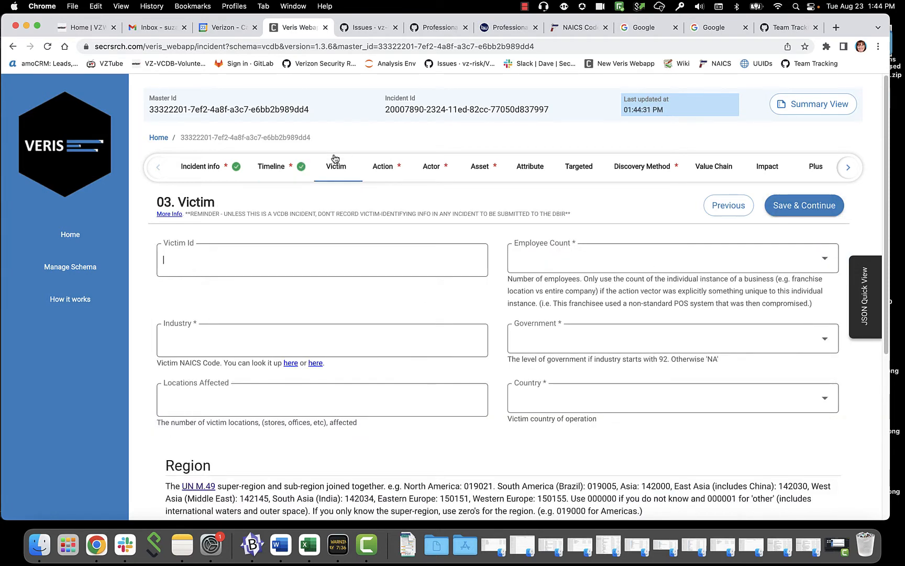
# - Copy the company name "Professional Healthcare Management, Inc. (“PHM”)" from the Business Wire article into the Victim Id field
pyautogui.click(489, 29)
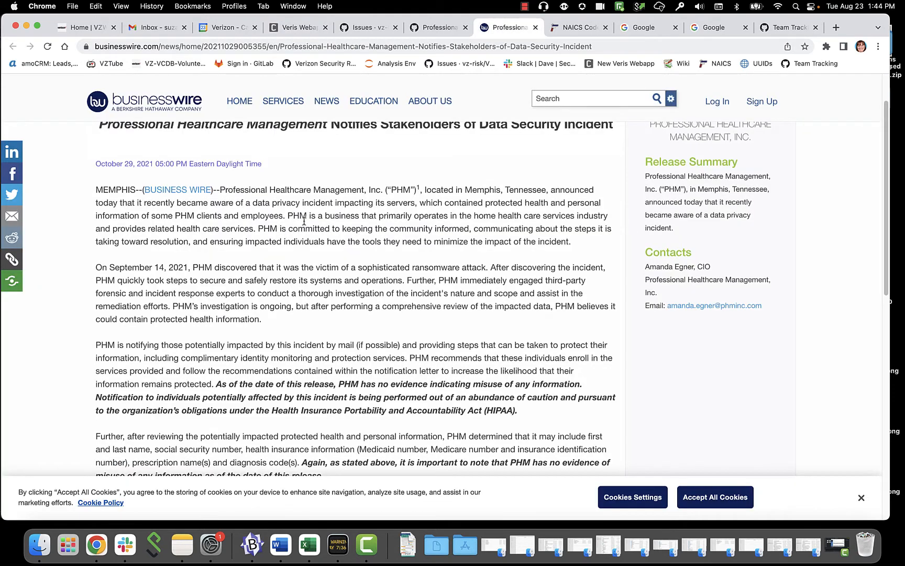
pyautogui.moveTo(220, 190); pyautogui.dragTo(404, 194)
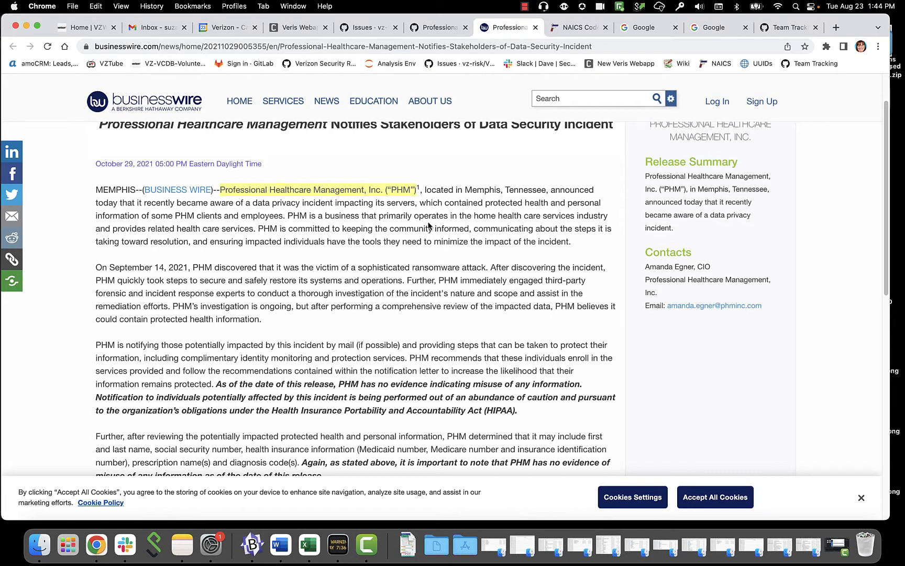
pyautogui.click(309, 29)
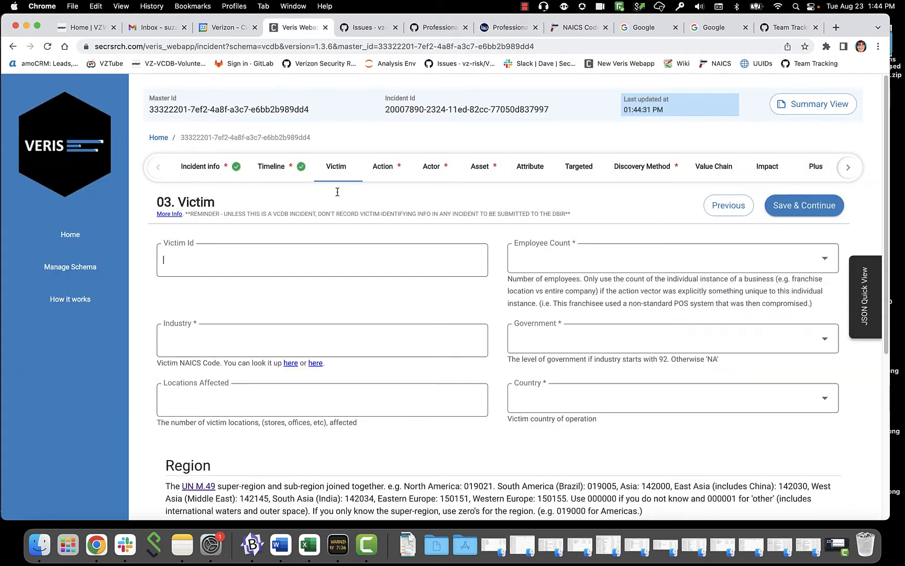
pyautogui.write('Professional Healthcare Management, Inc. ("PHM")')
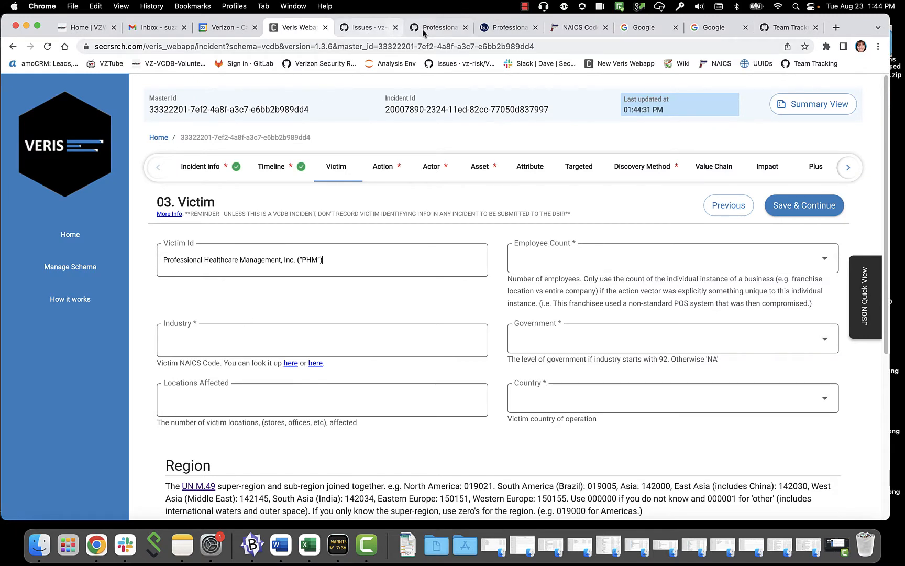
# - Examine the NAICS codes under Sector 62: Health Care and Social Assistance, checking the victim's line of business in the Business Wire article
pyautogui.click(572, 28)
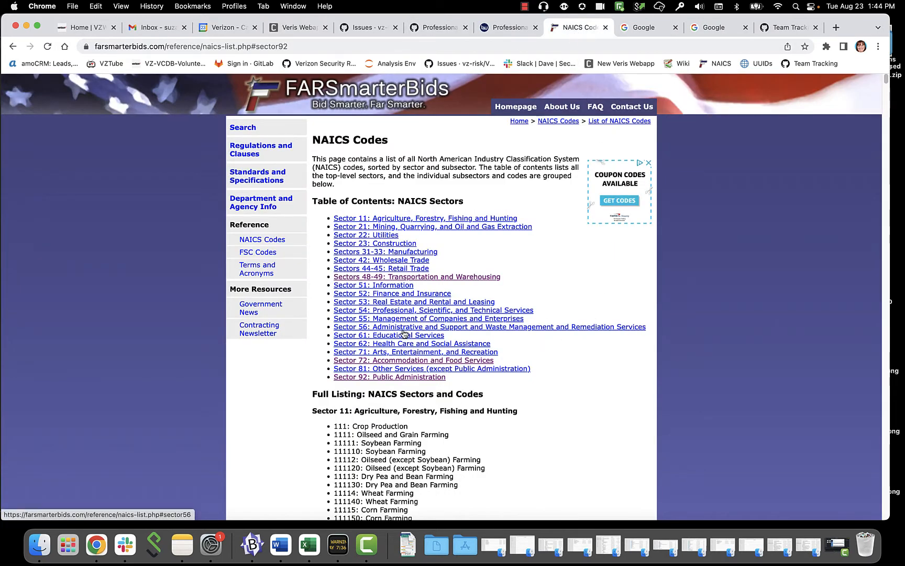
pyautogui.click(378, 343)
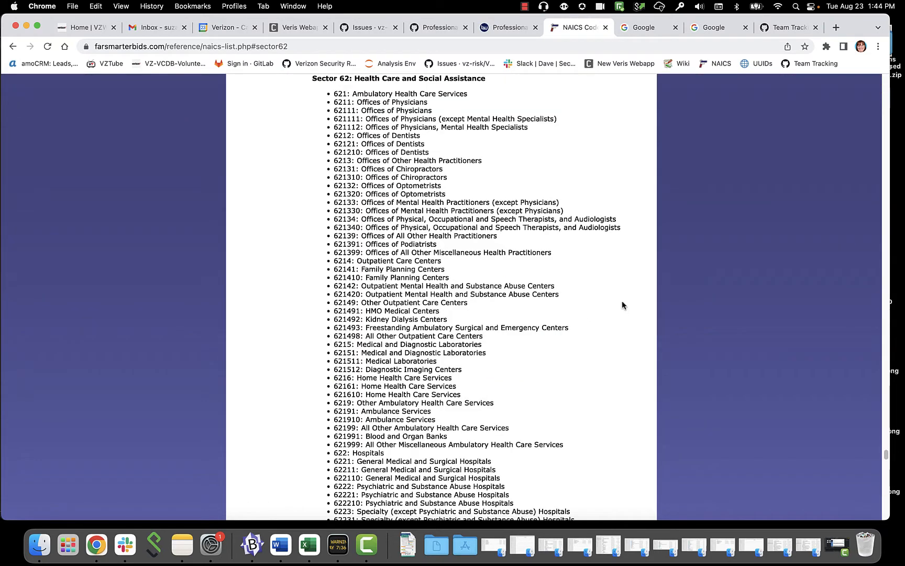
pyautogui.click(500, 29)
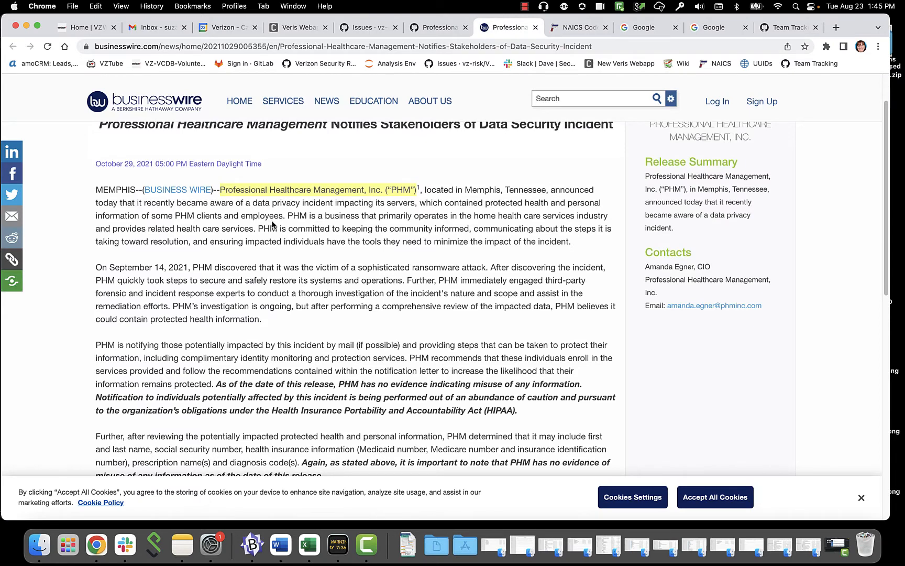
pyautogui.click(568, 29)
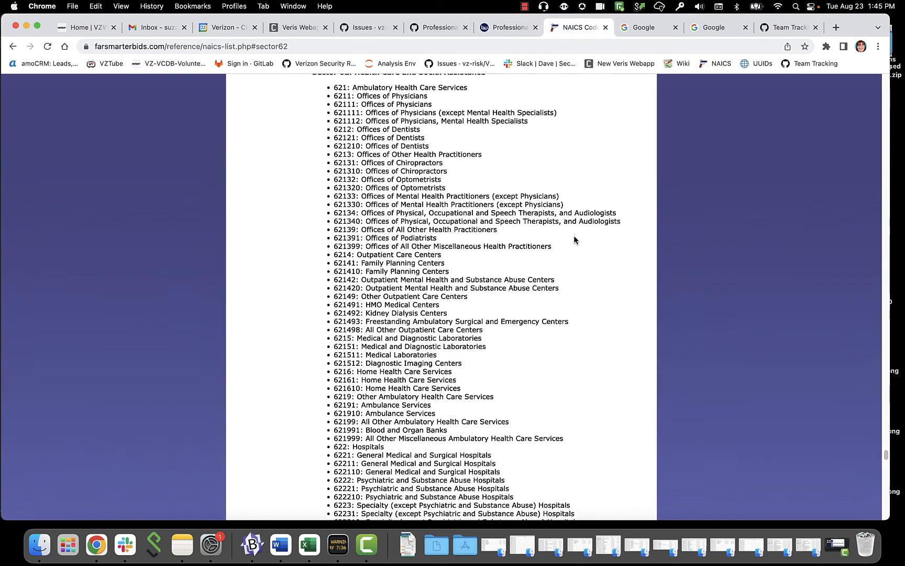
pyautogui.scroll(-3, 573, 239)
pyautogui.scroll(-4, 573, 239)
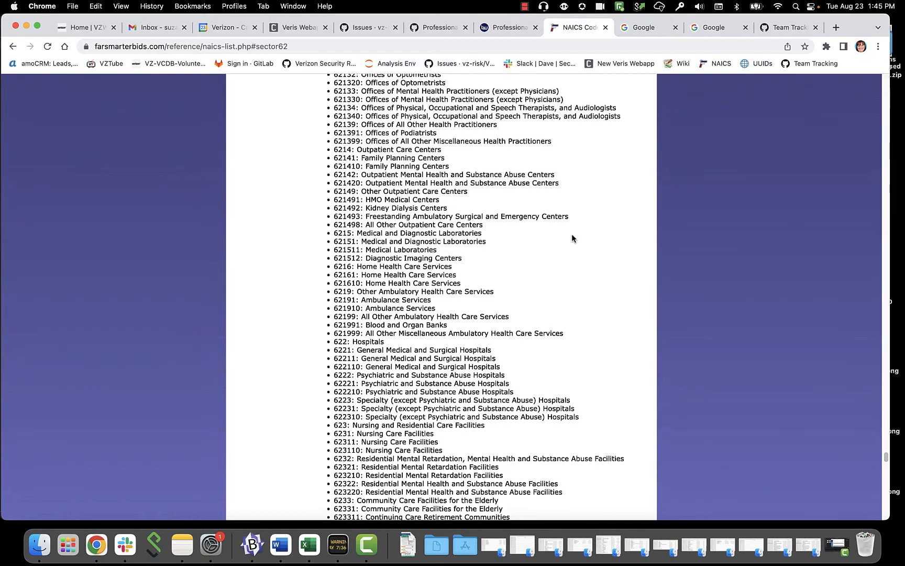
pyautogui.scroll(-1, 571, 237)
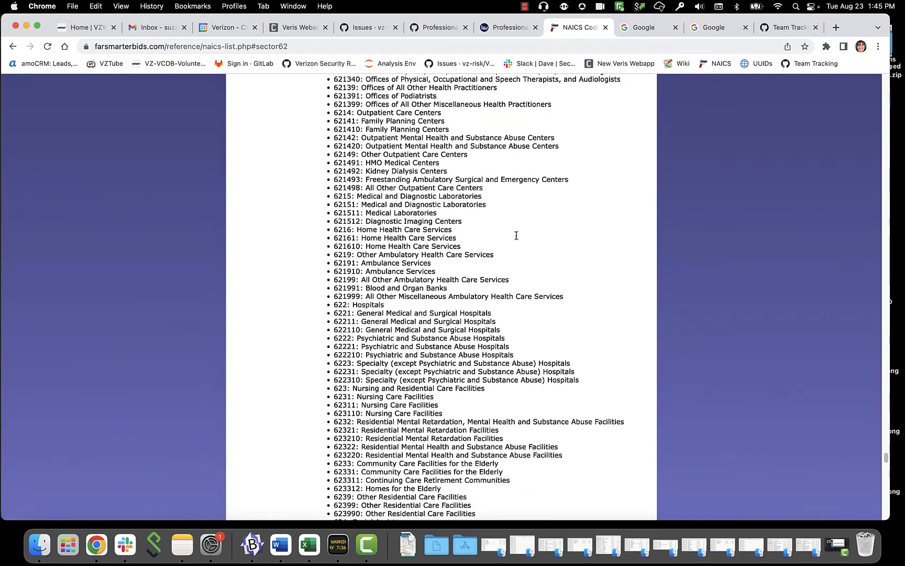
# - Copy the NAICS code 621610 for Home Health Care Services into the victim's Industry field
pyautogui.doubleClick(346, 245)
pyautogui.press('cmd+c')
pyautogui.click(298, 27)
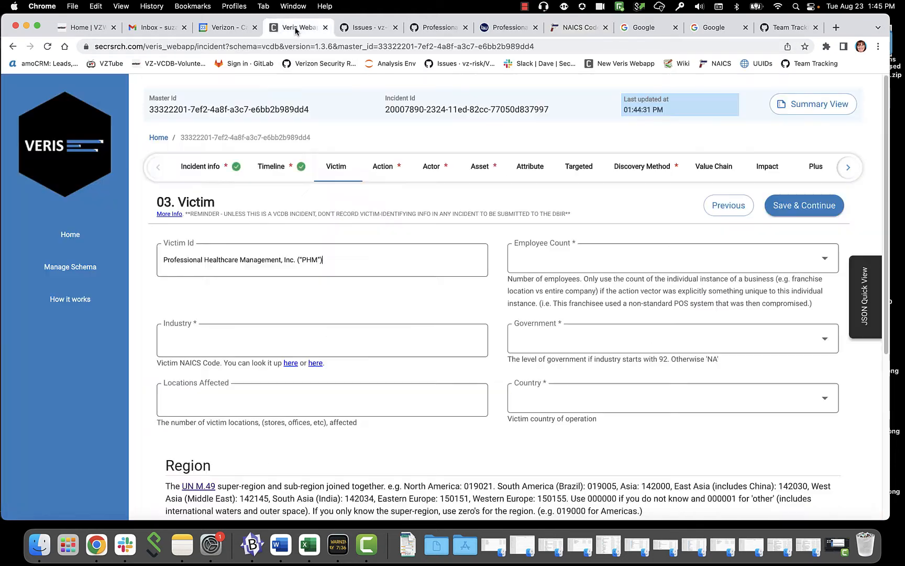
pyautogui.click(242, 341)
pyautogui.press('cmd+v')
# - Copy the company name from the Business Wire article and search Google for "Professional Healthcare Management number of employees"
pyautogui.click(497, 27)
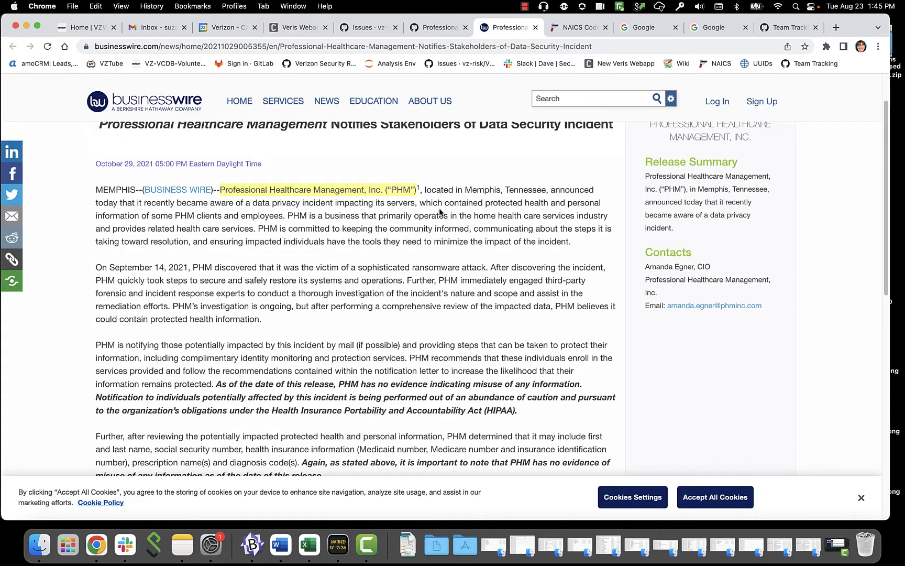
pyautogui.click(230, 187)
pyautogui.moveTo(221, 190); pyautogui.dragTo(363, 192)
pyautogui.press('super+c')
pyautogui.click(640, 30)
pyautogui.press('super+v')
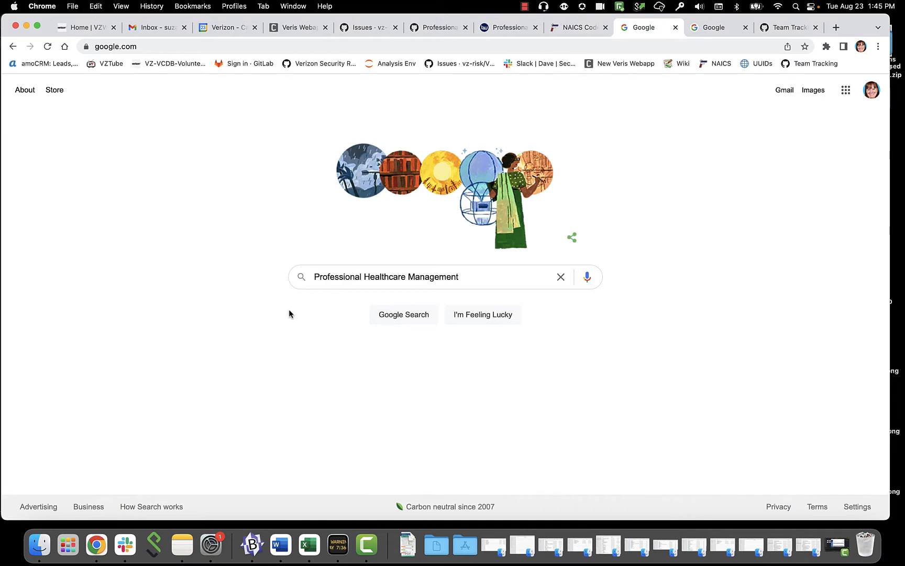
pyautogui.write('number of employees')
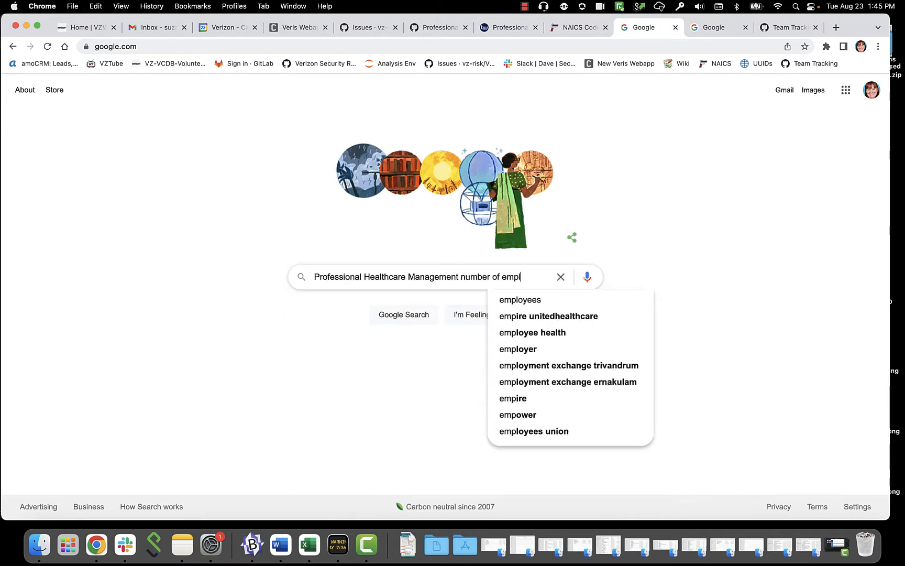
pyautogui.press('Return')
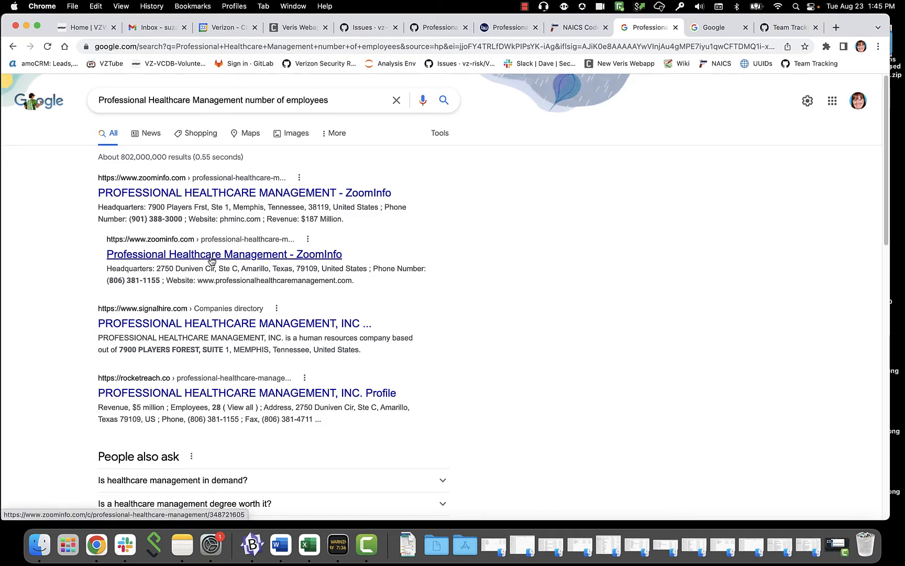
# - Look through the Google results for the employee count of the Memphis company
pyautogui.scroll(-2, 576, 340)
pyautogui.scroll(-5, 585, 341)
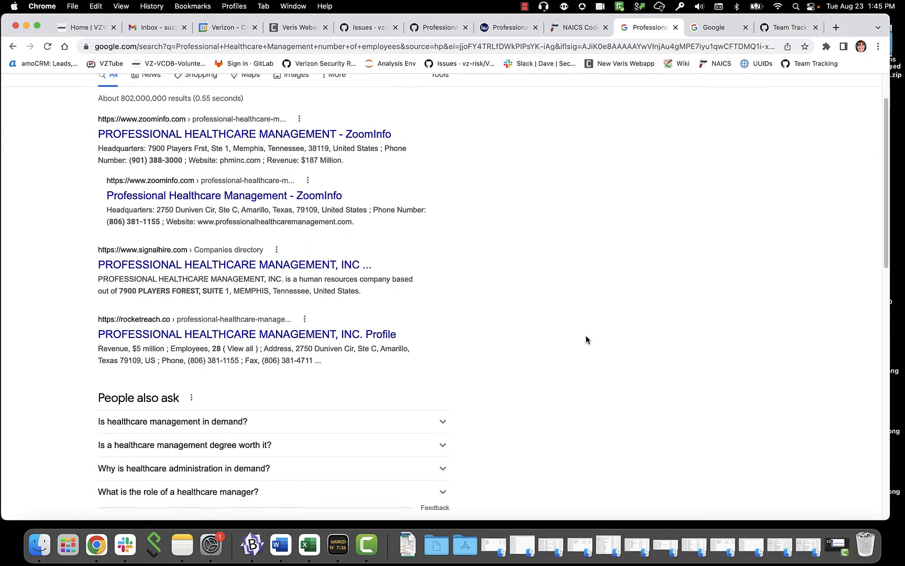
pyautogui.scroll(-2, 586, 339)
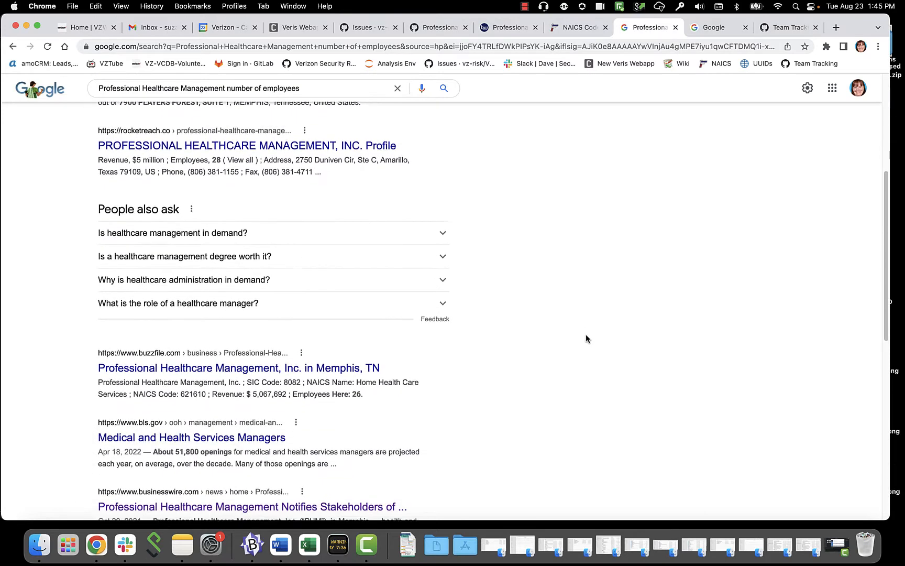
pyautogui.scroll(-2, 487, 341)
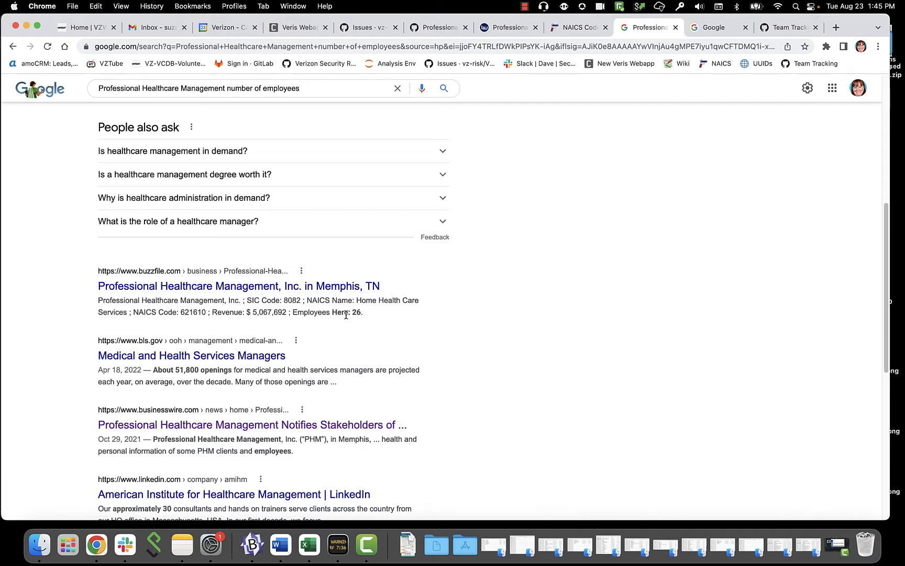
pyautogui.scroll(-7, 508, 313)
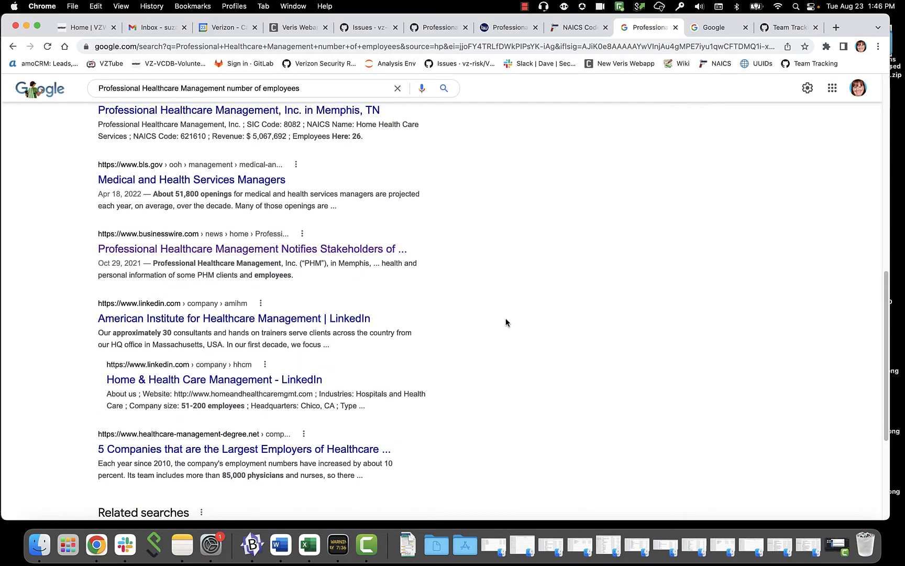
pyautogui.scroll(16, 506, 322)
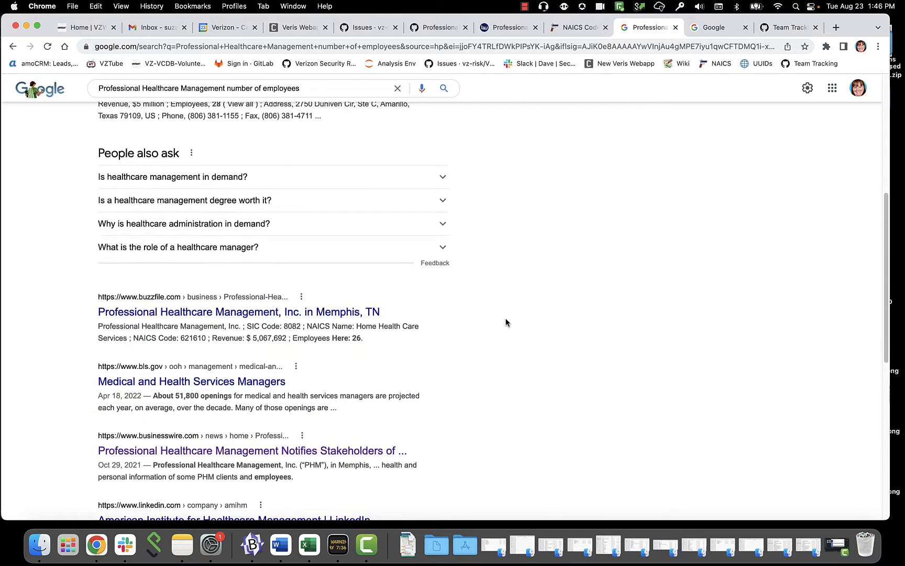
pyautogui.scroll(3, 506, 322)
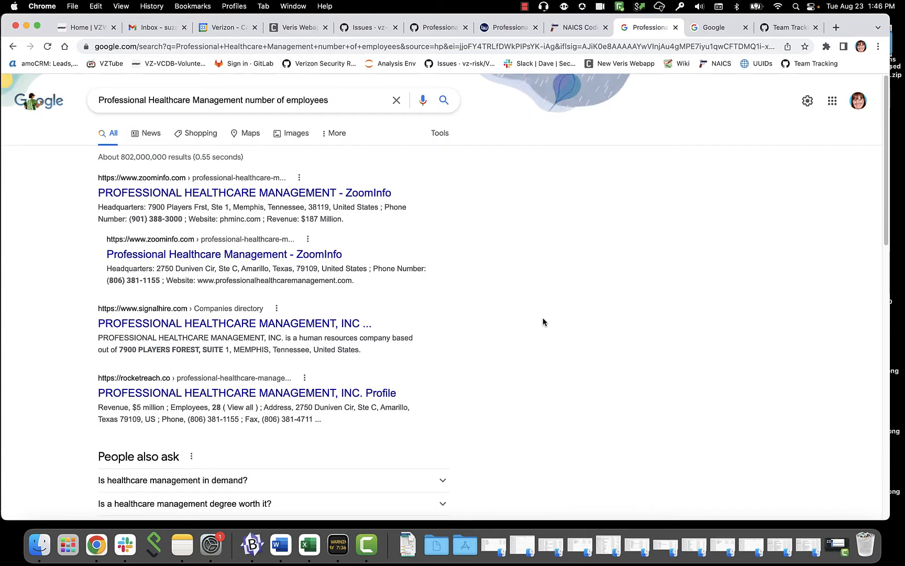
# - Set the victim's Employee Count to "11 to 100: 11 to 100 employees" in the VERIS entry
pyautogui.click(307, 29)
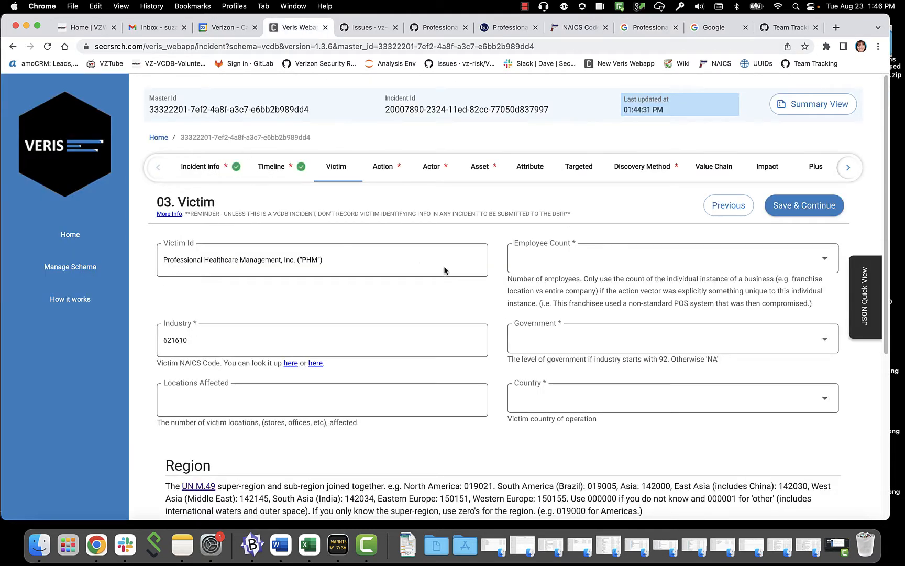
pyautogui.click(824, 260)
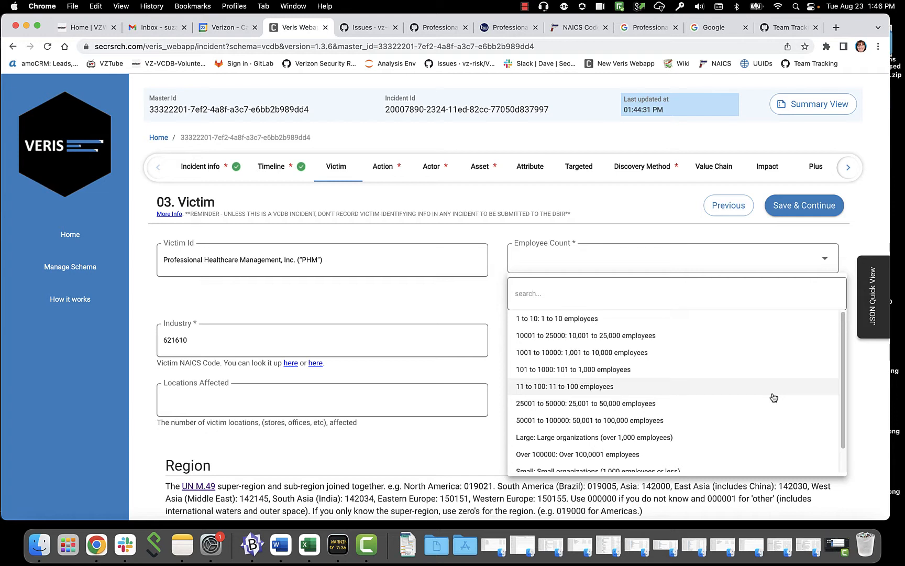
pyautogui.scroll(-1, 717, 408)
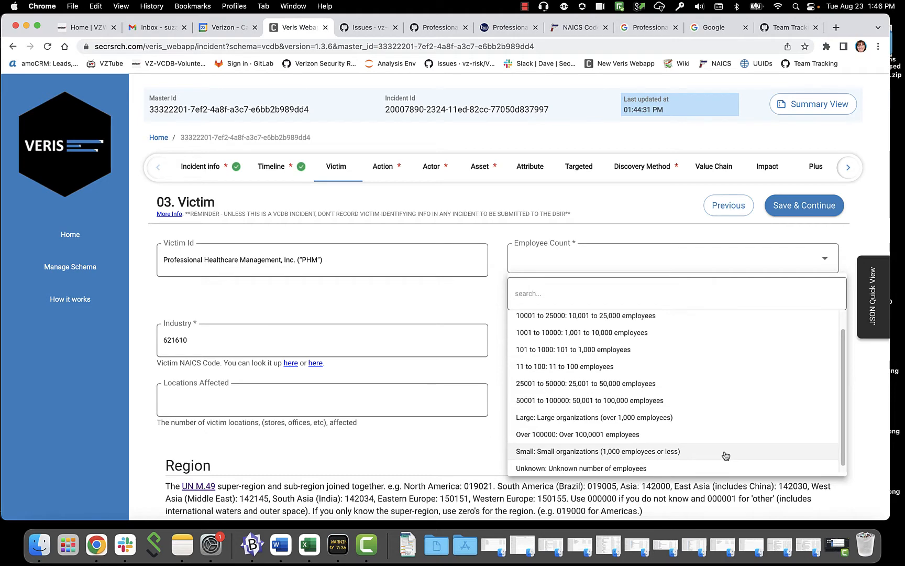
pyautogui.scroll(1, 744, 420)
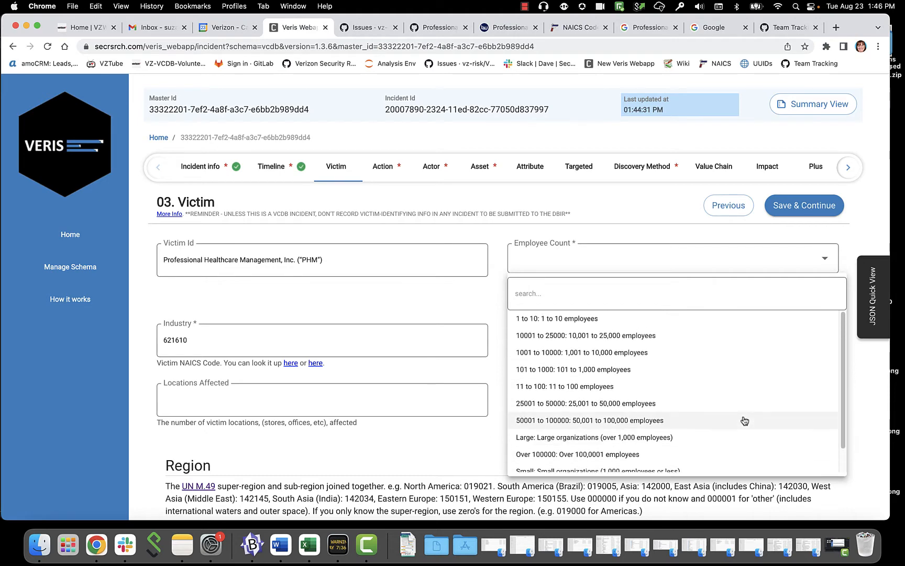
pyautogui.click(756, 387)
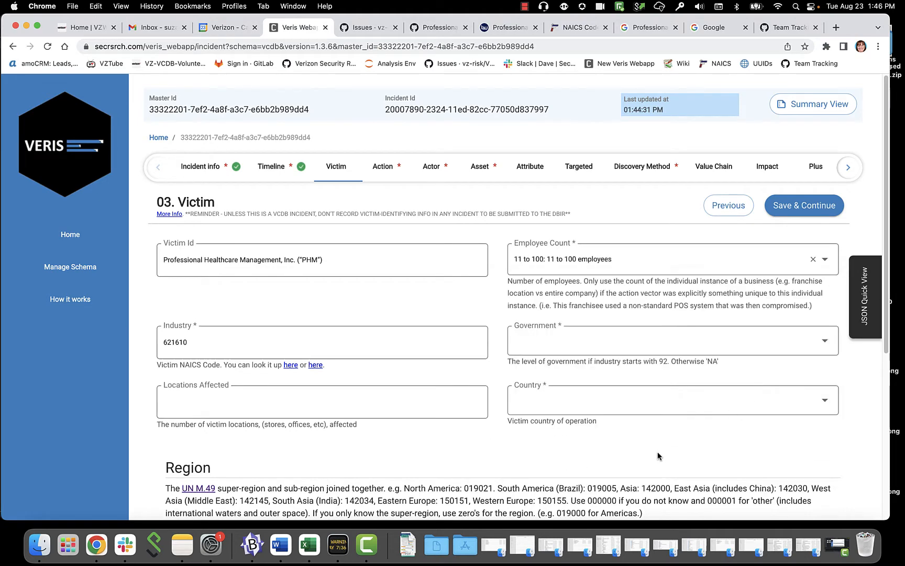
# - Set the victim's Government field to "NA: The victim was not part of a government of any level"
pyautogui.click(826, 340)
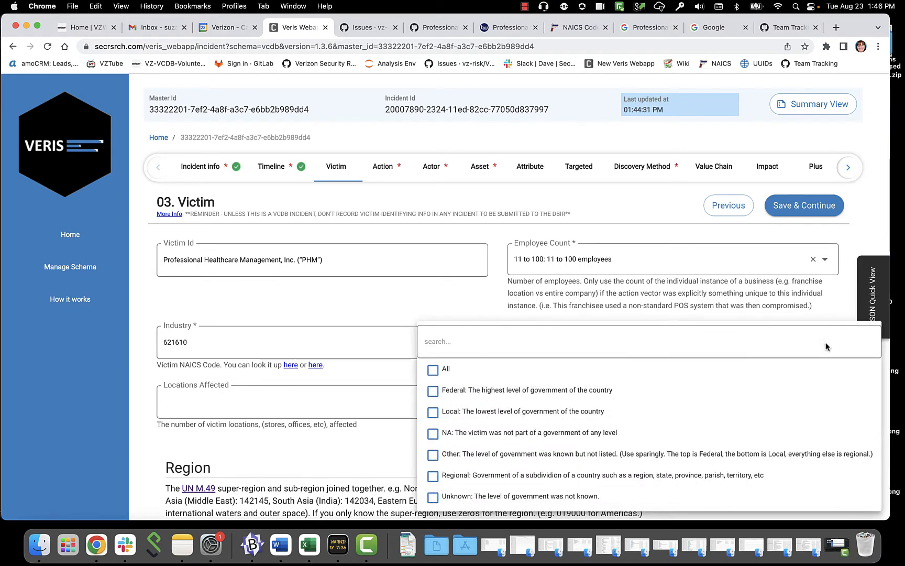
pyautogui.click(434, 434)
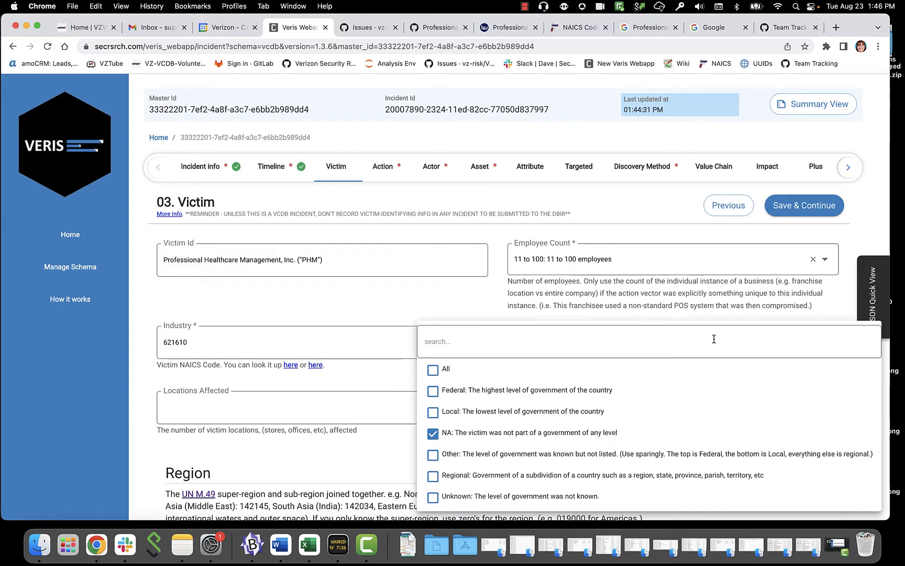
pyautogui.click(423, 301)
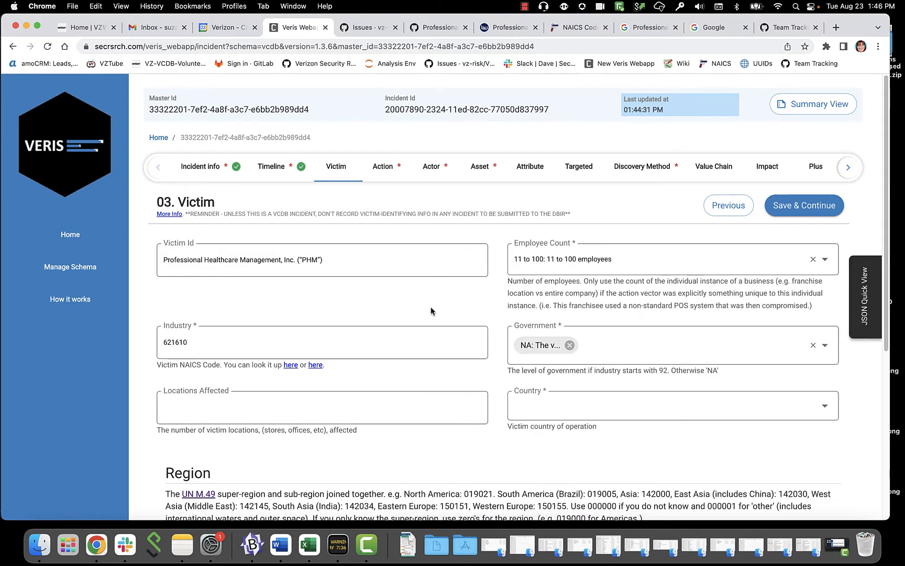
# - Find "United" among the victim's Country options and select "US: United States of America"
pyautogui.scroll(-2, 561, 418)
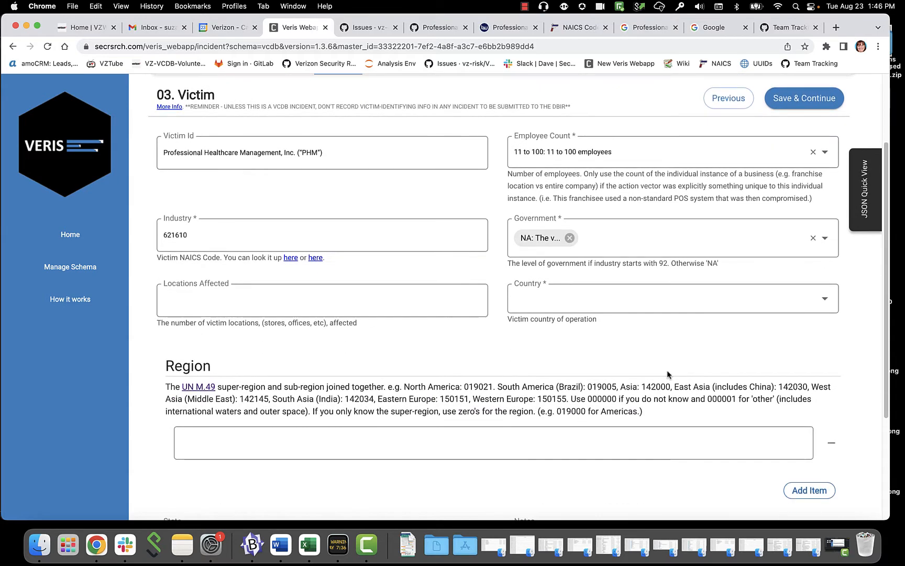
pyautogui.click(818, 301)
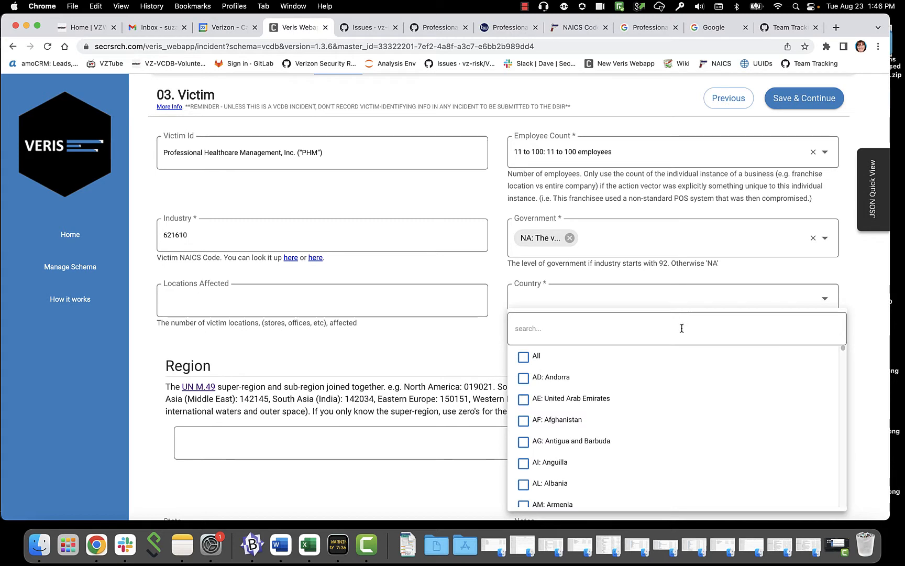
pyautogui.write('US')
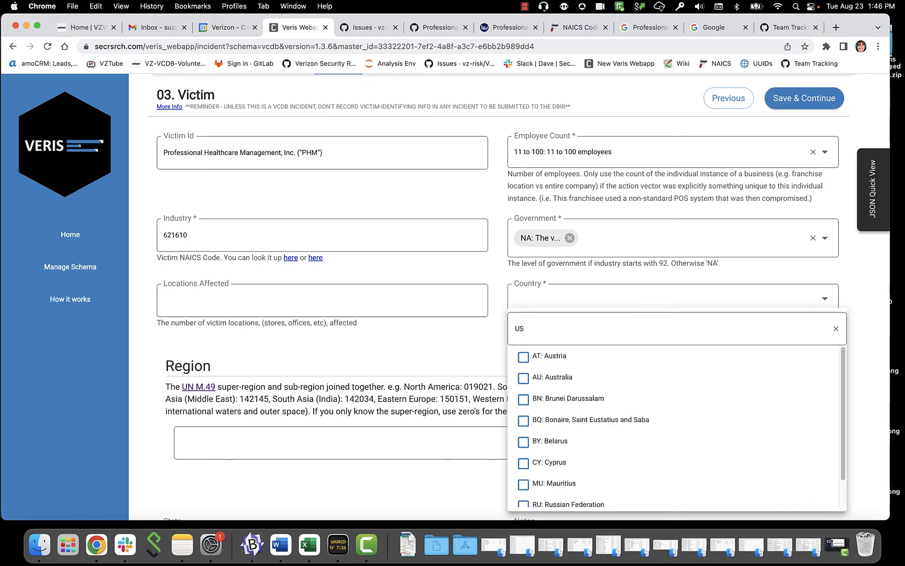
pyautogui.press('BackSpace')
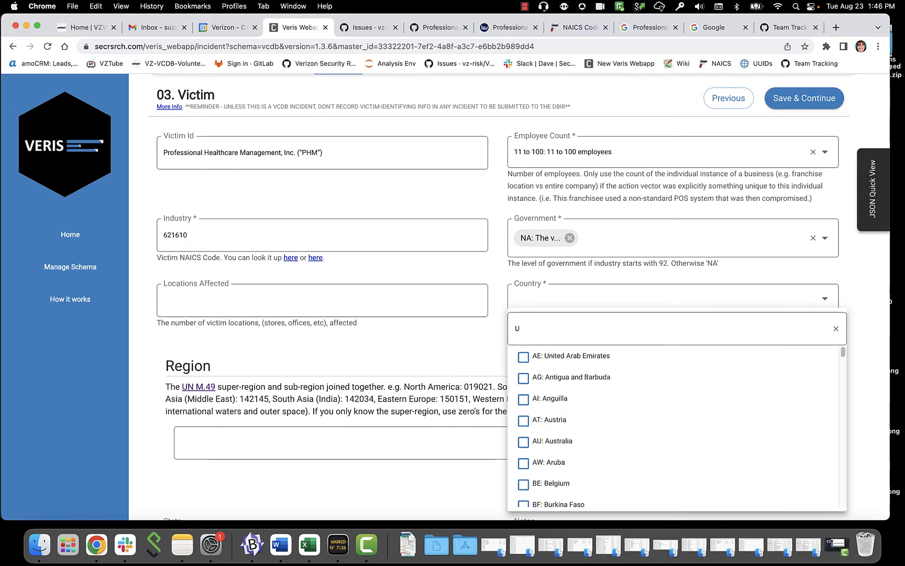
pyautogui.write('nited')
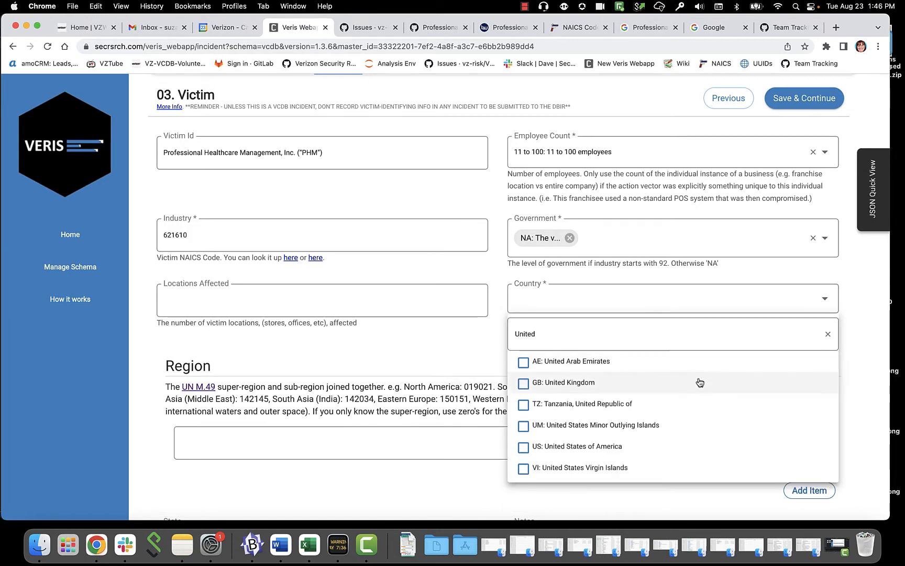
pyautogui.click(661, 446)
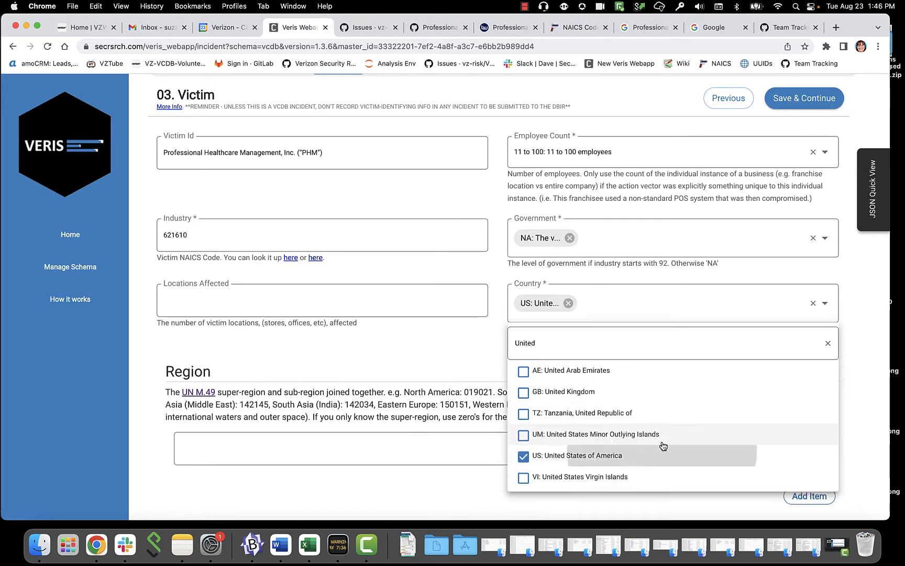
pyautogui.click(487, 477)
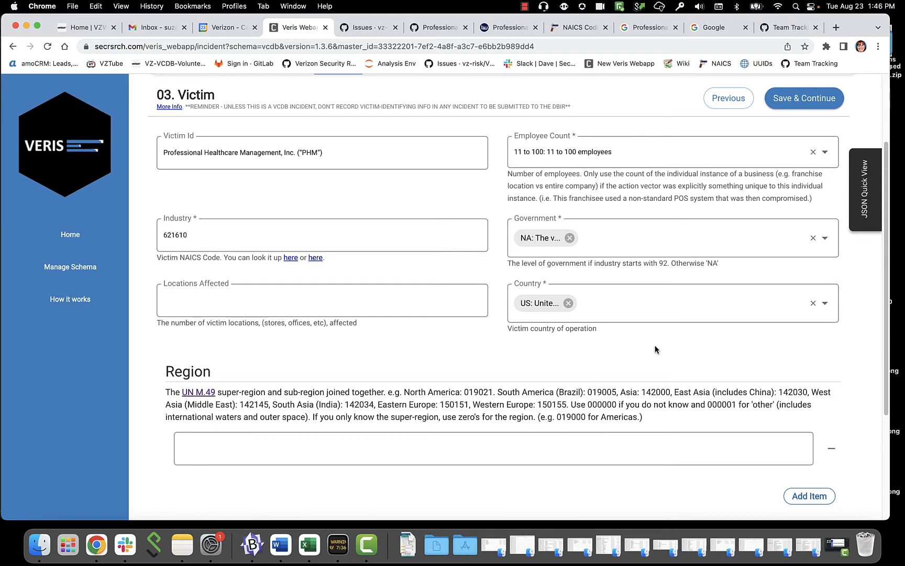
# - Copy the North America code 019021 from the Region description into the victim's Region field
pyautogui.scroll(-3, 612, 339)
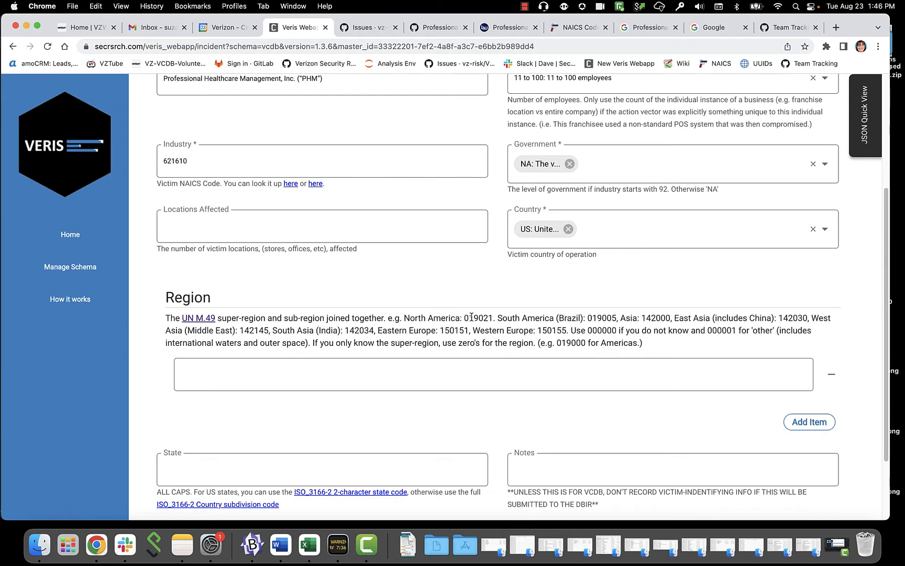
pyautogui.doubleClick(472, 317)
pyautogui.press('super+c')
pyautogui.click(400, 376)
pyautogui.press('super+v')
# - Check the company's location in the Business Wire article and enter TN as the victim's State
pyautogui.scroll(-2, 403, 387)
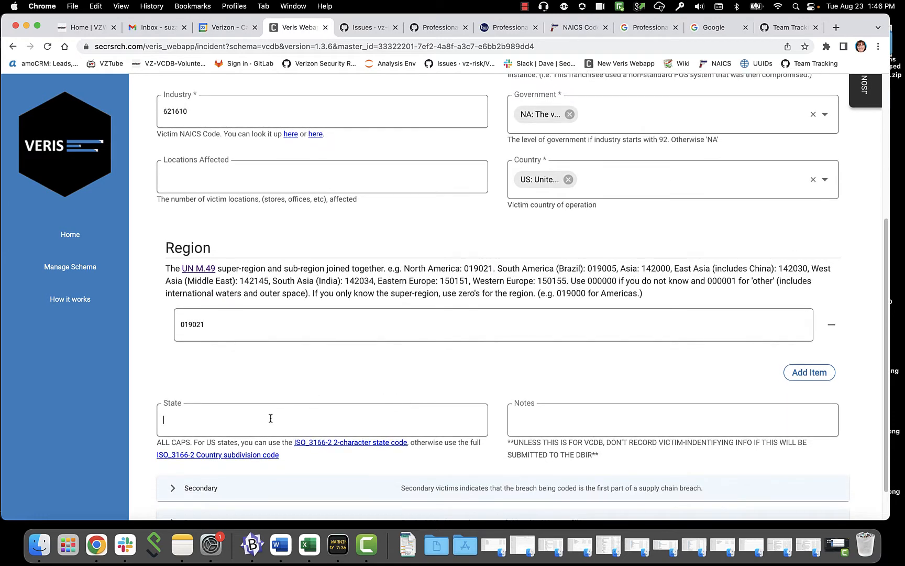
pyautogui.click(436, 27)
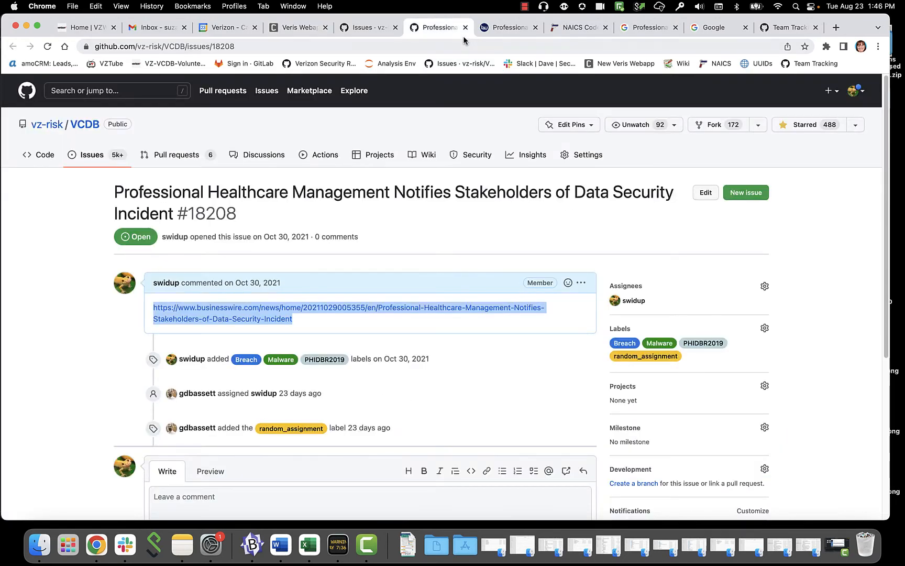
pyautogui.click(503, 27)
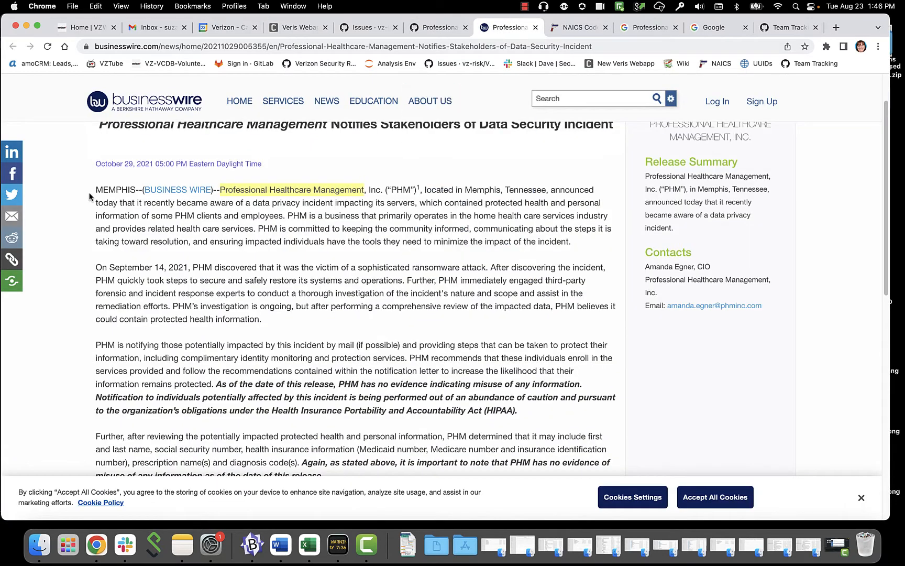
pyautogui.click(312, 29)
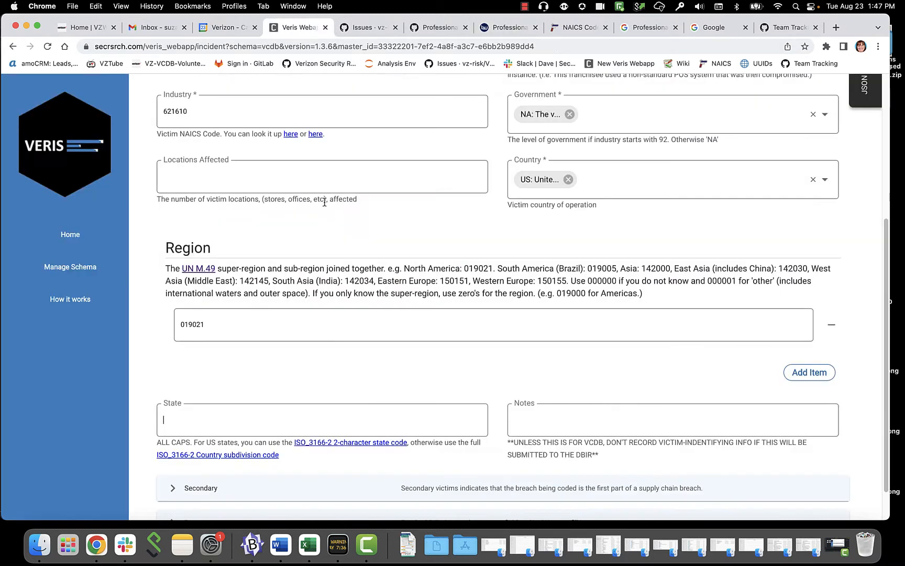
pyautogui.write('TN')
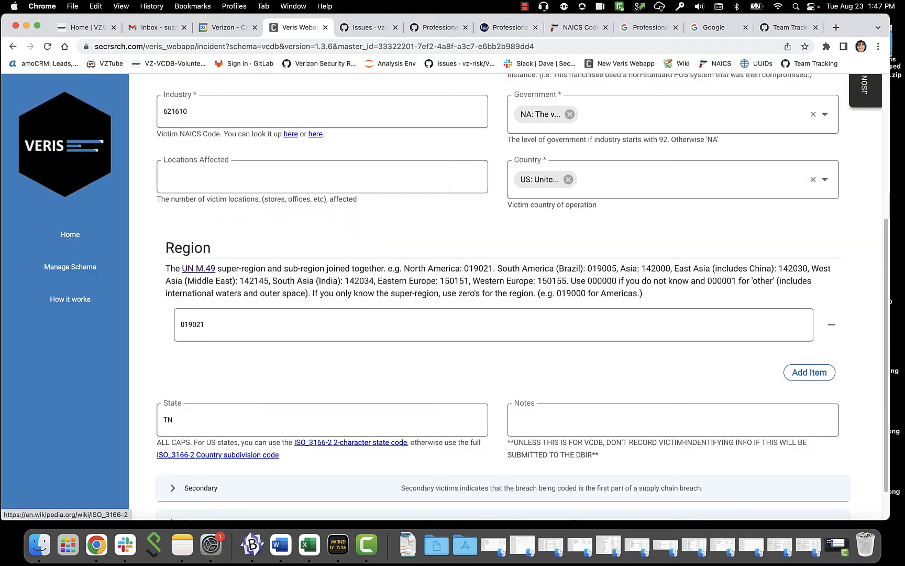
# - Expand the Secondary victims section to review its fields, and save the Victim page to continue to Action
pyautogui.scroll(-2, 419, 369)
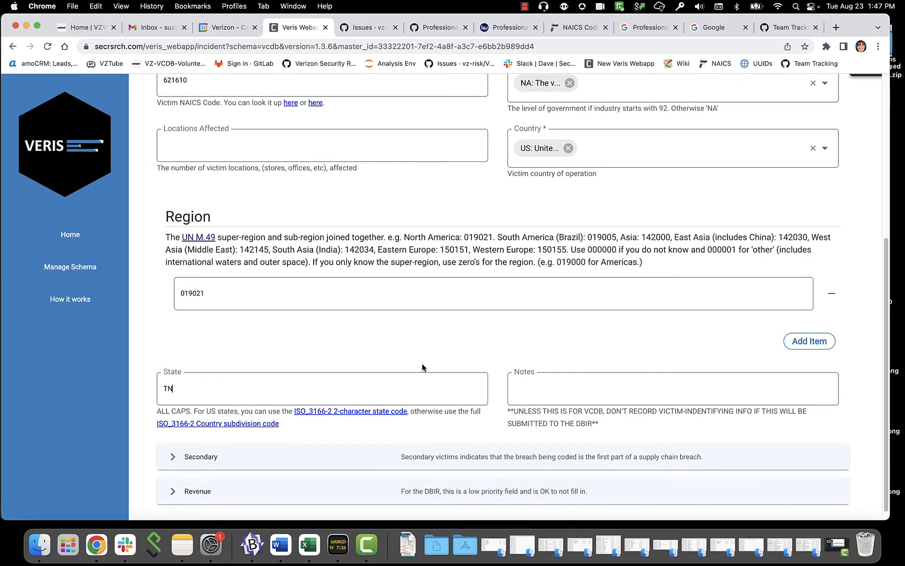
pyautogui.click(169, 448)
pyautogui.scroll(-5, 156, 437)
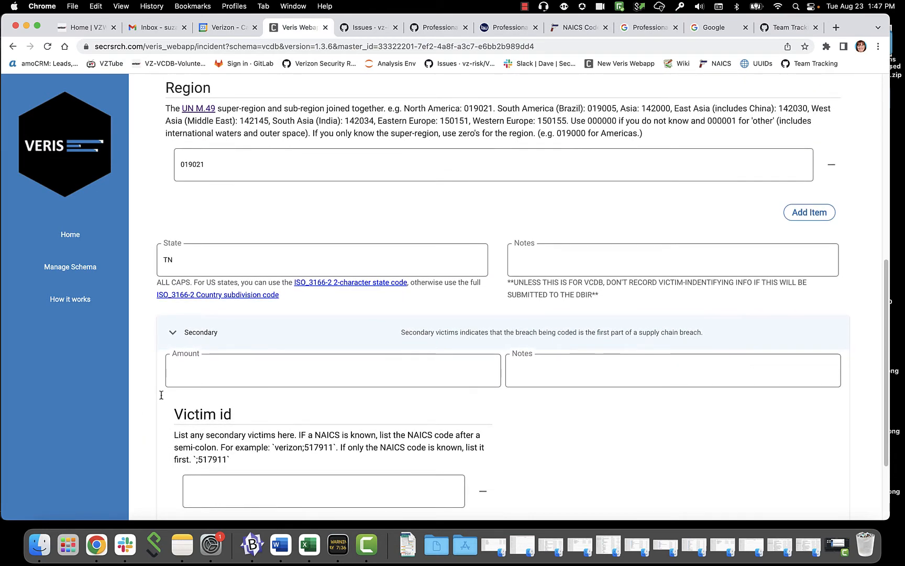
pyautogui.scroll(-4, 578, 466)
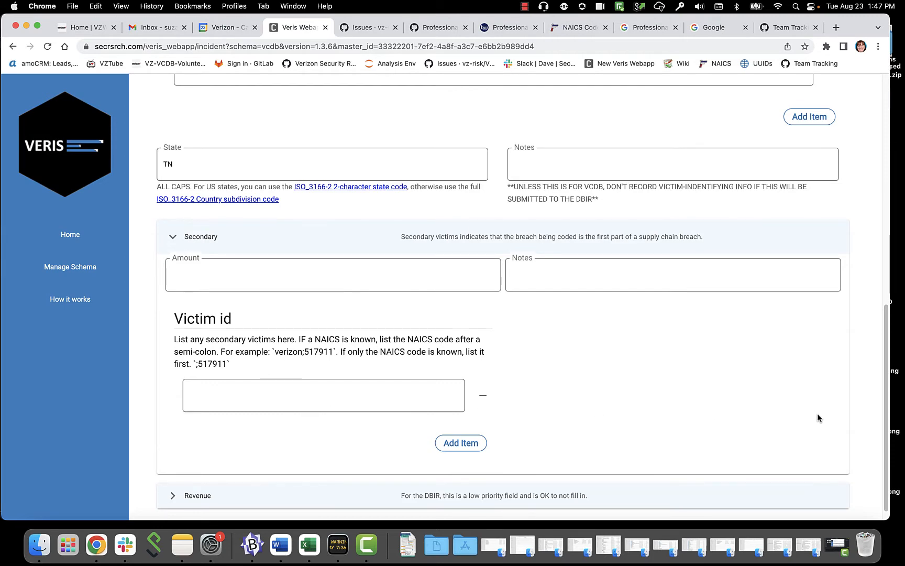
pyautogui.scroll(15, 817, 412)
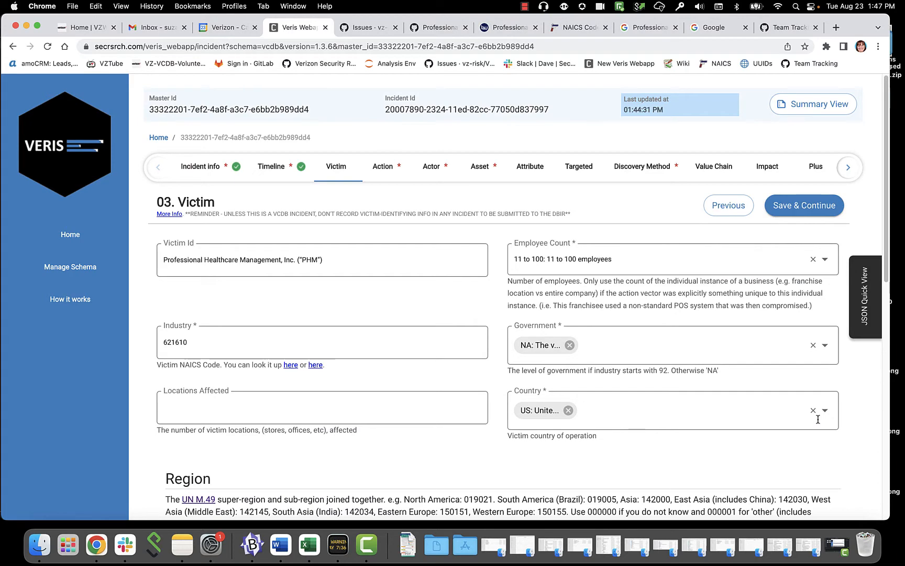
pyautogui.scroll(-15, 816, 408)
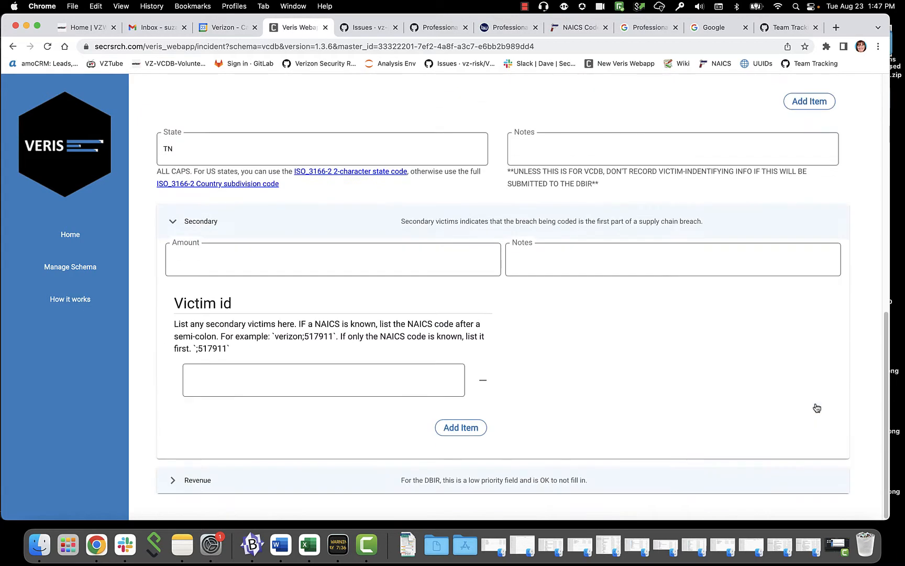
pyautogui.scroll(15, 817, 368)
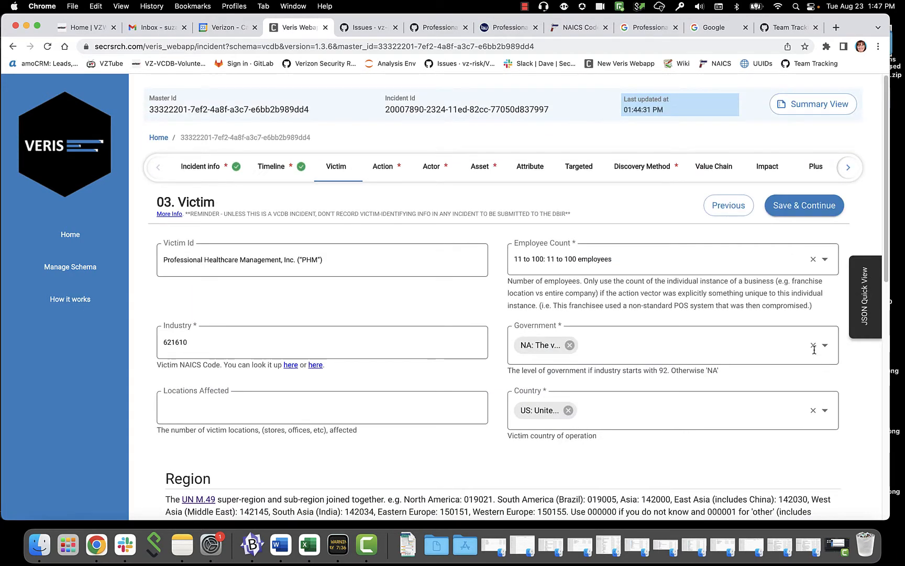
pyautogui.click(774, 208)
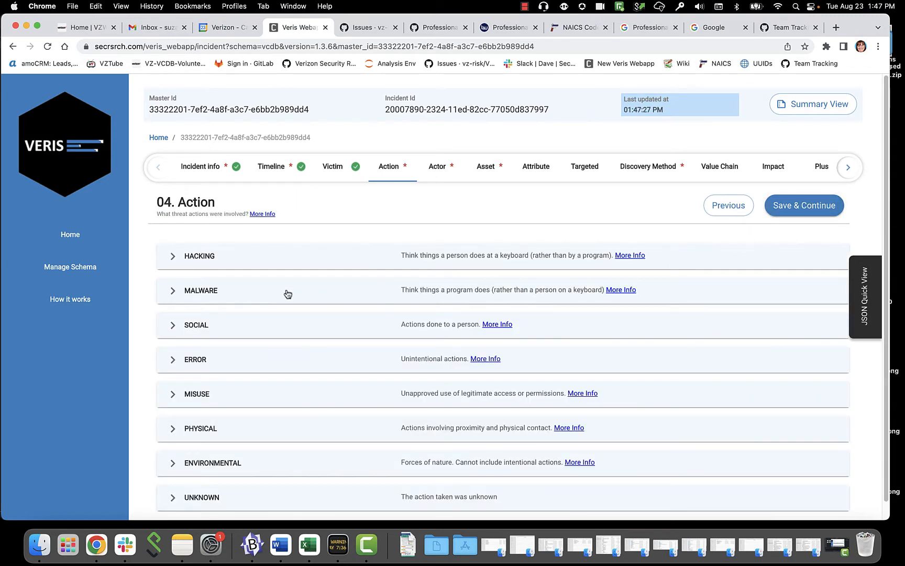
# - Expand the Malware action and set its Variety to "Ransomware: Ransomware (encrypt or seize stored data)"
pyautogui.click(202, 292)
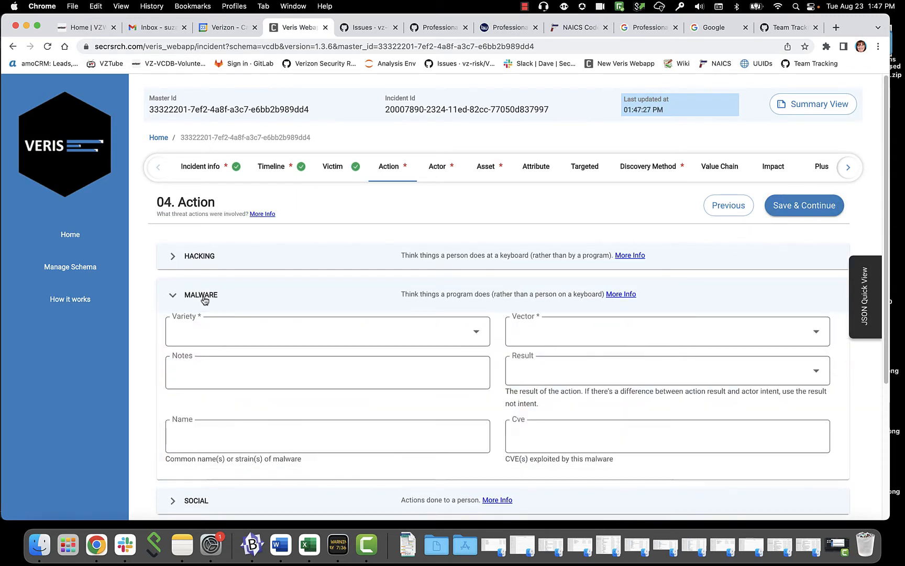
pyautogui.click(271, 329)
pyautogui.scroll(-1, 441, 392)
pyautogui.scroll(-10, 442, 393)
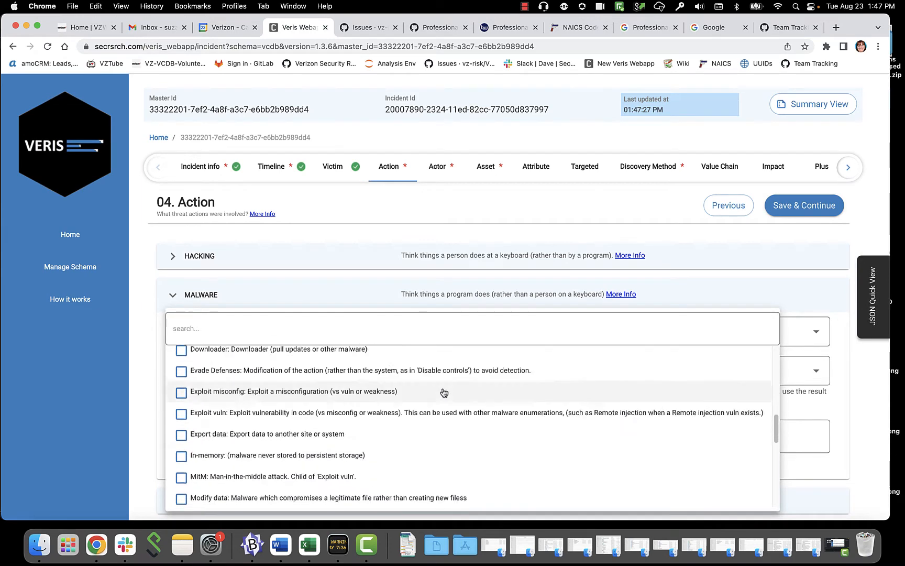
pyautogui.scroll(-3, 272, 429)
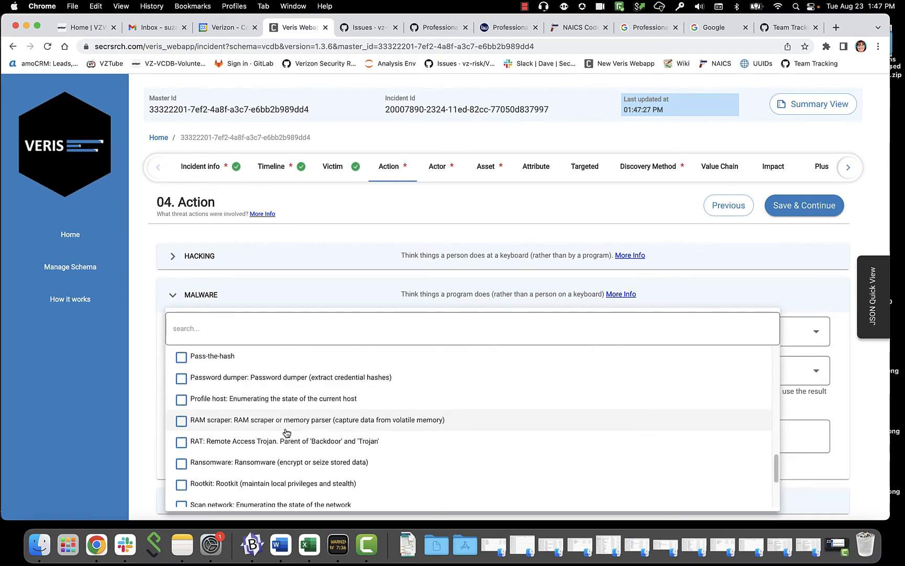
pyautogui.click(258, 449)
pyautogui.click(139, 420)
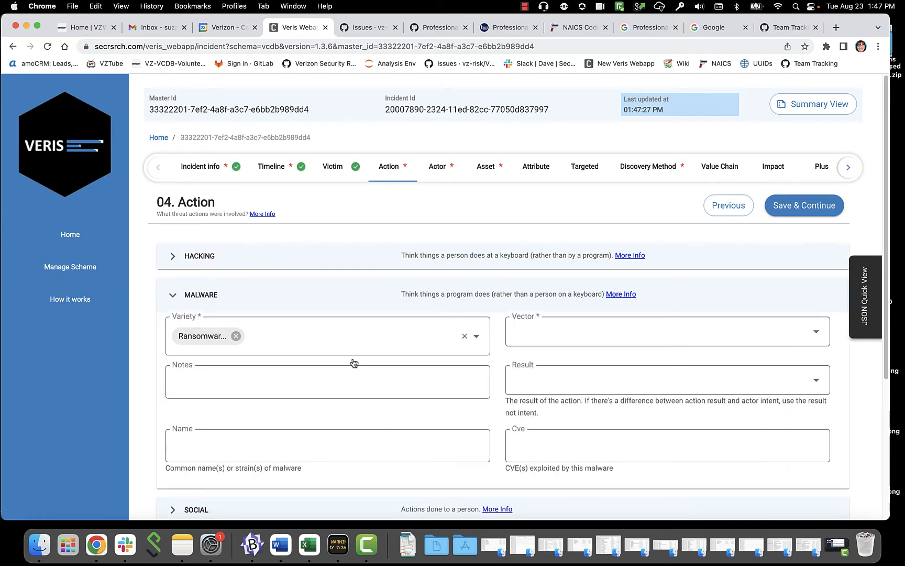
# - Set the Malware action's Vector to Unknown
pyautogui.click(811, 335)
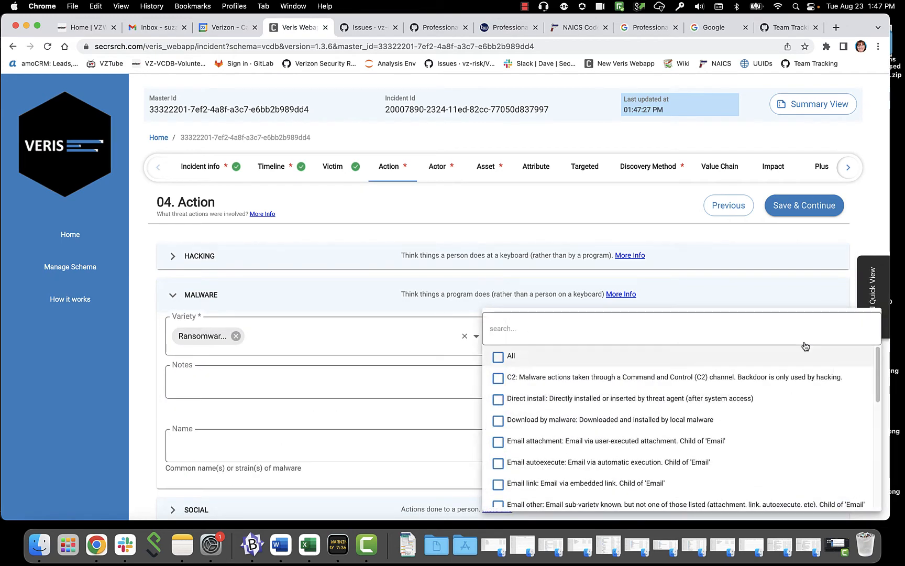
pyautogui.scroll(-4, 801, 367)
pyautogui.scroll(-4, 775, 398)
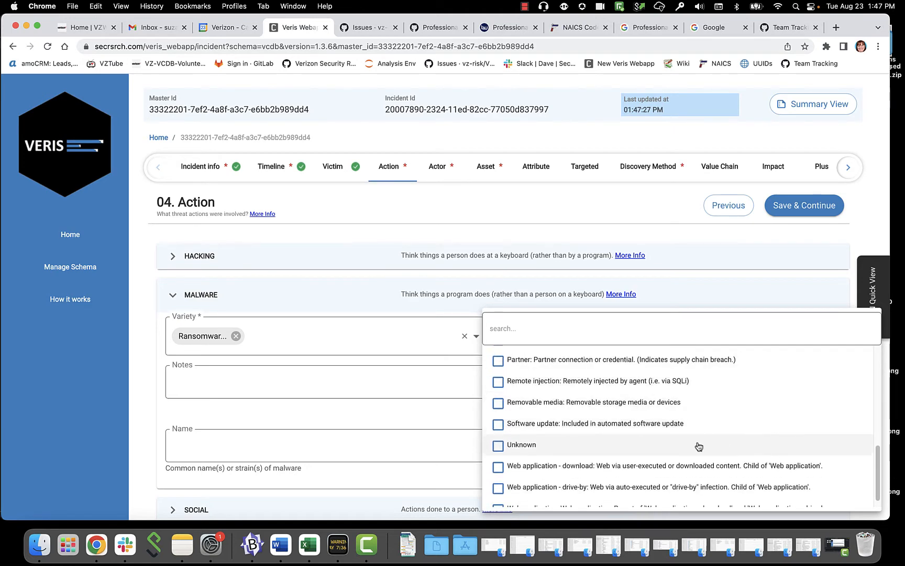
pyautogui.click(498, 444)
pyautogui.click(221, 414)
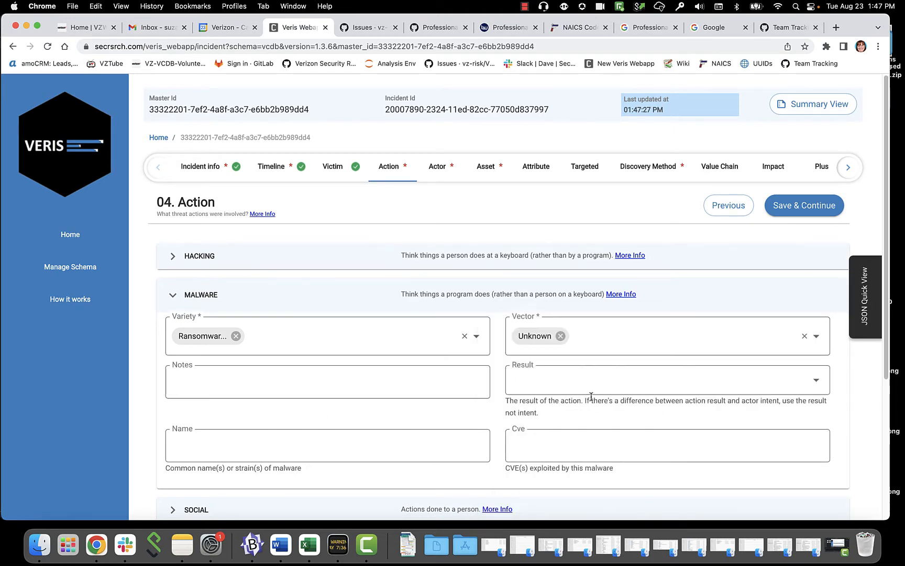
# - Set the Malware action's Result to "Exfiltrate: The malware action exfiltrated data from the victim" only
pyautogui.click(816, 382)
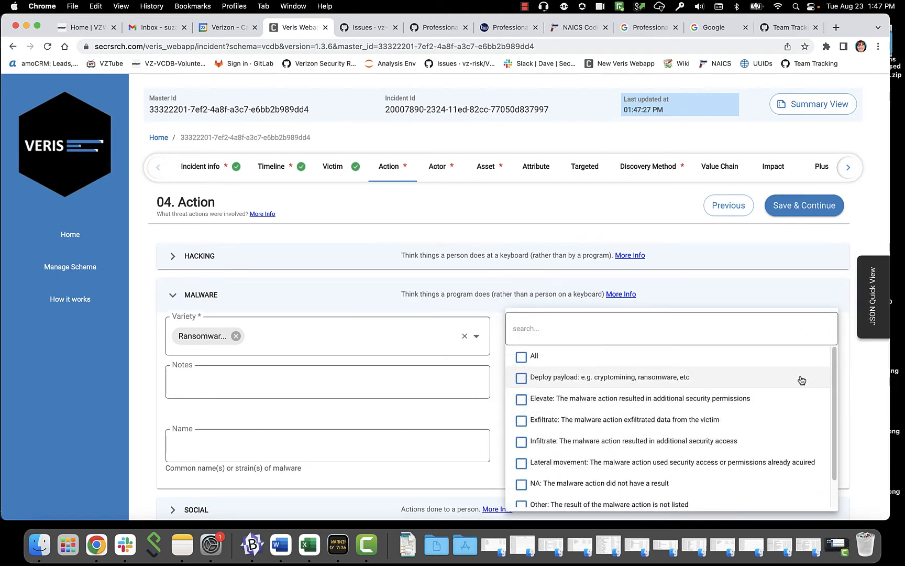
pyautogui.click(618, 425)
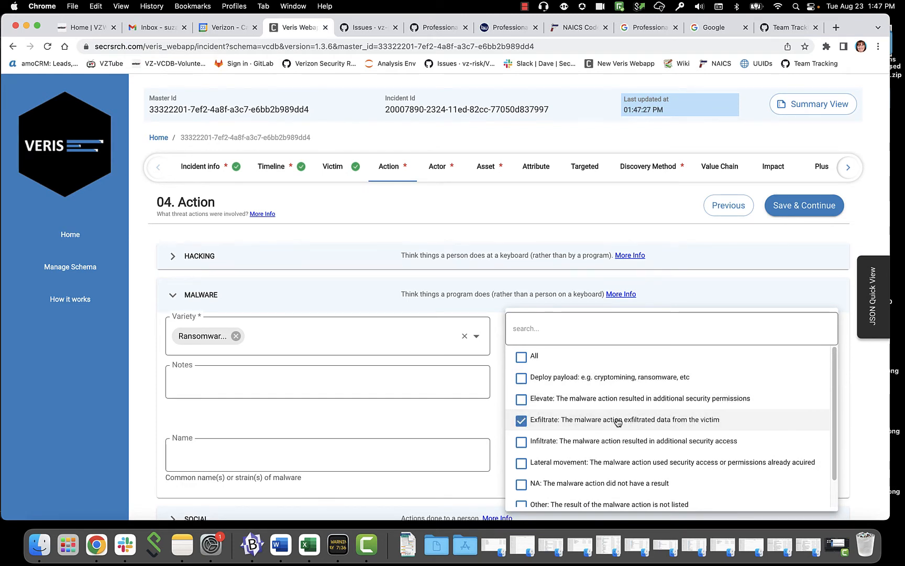
pyautogui.click(650, 383)
pyautogui.click(662, 377)
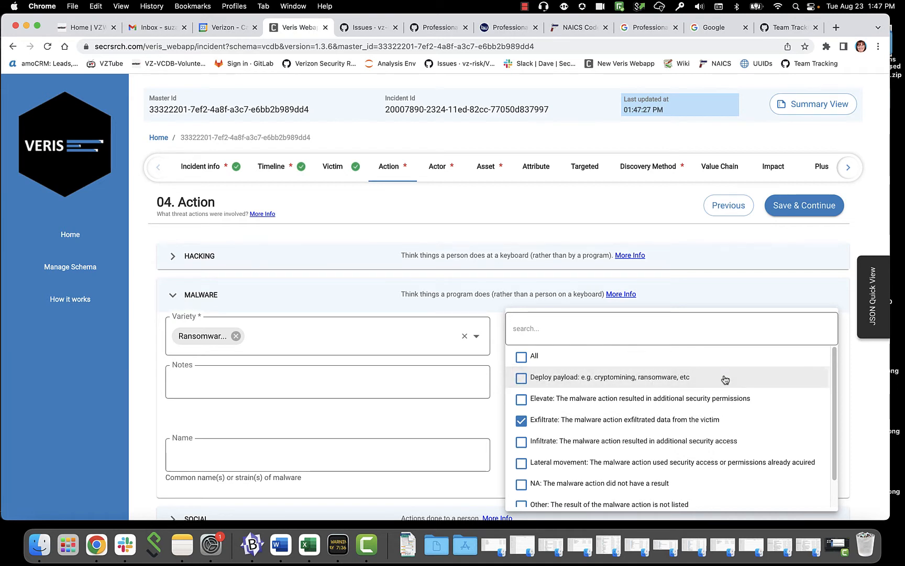
pyautogui.scroll(-1, 750, 388)
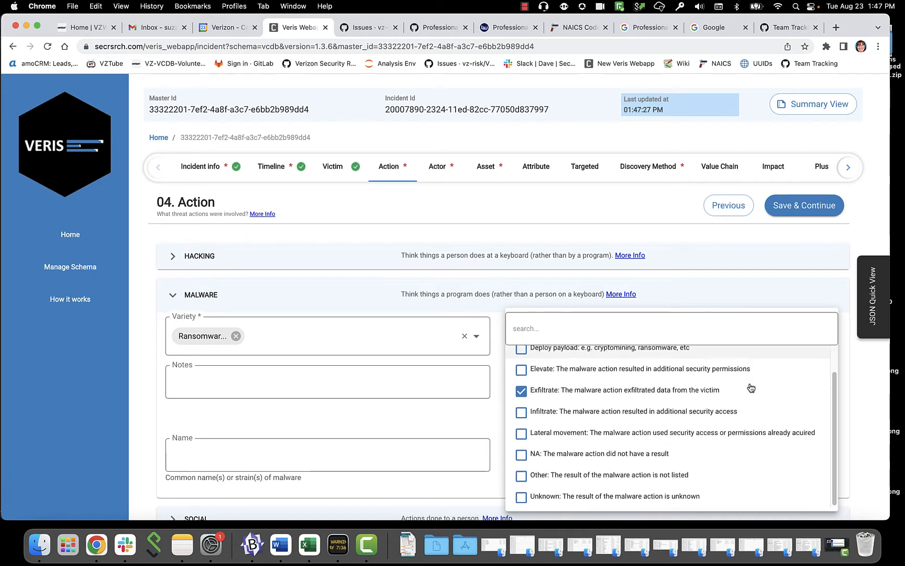
pyautogui.click(791, 297)
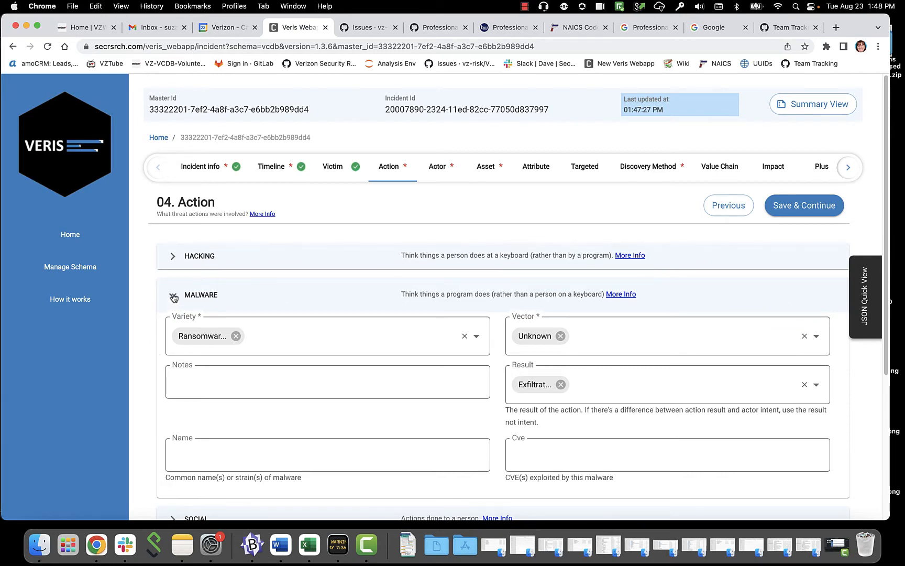
# - Collapse the Malware action, expand the Unknown action, and enter "Unknown method of infiltration" as its Notes
pyautogui.scroll(-2, 144, 364)
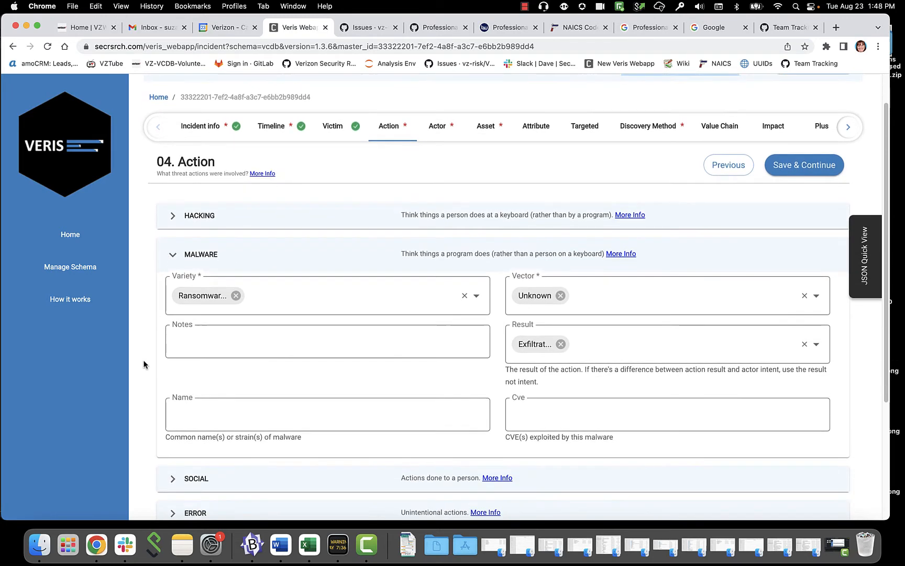
pyautogui.click(172, 254)
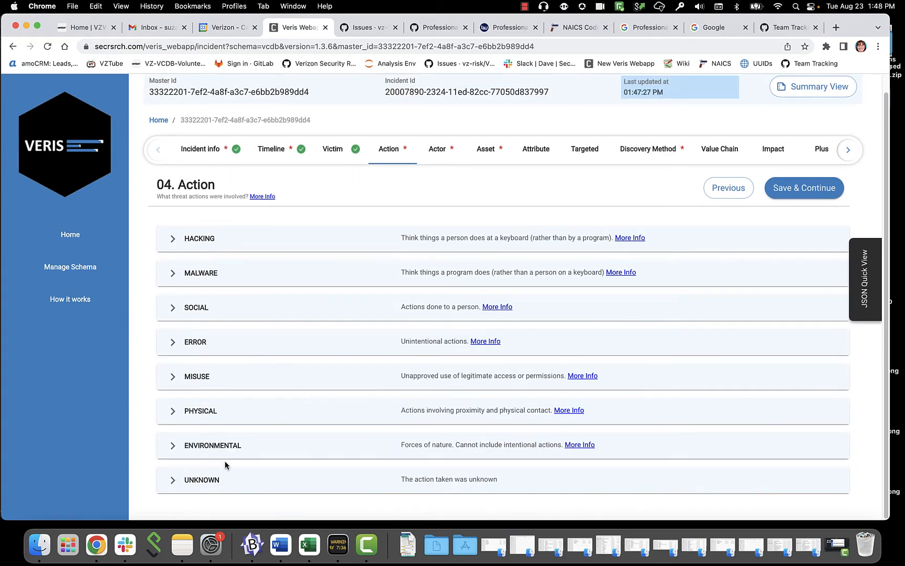
pyautogui.click(179, 479)
pyautogui.scroll(-3, 339, 460)
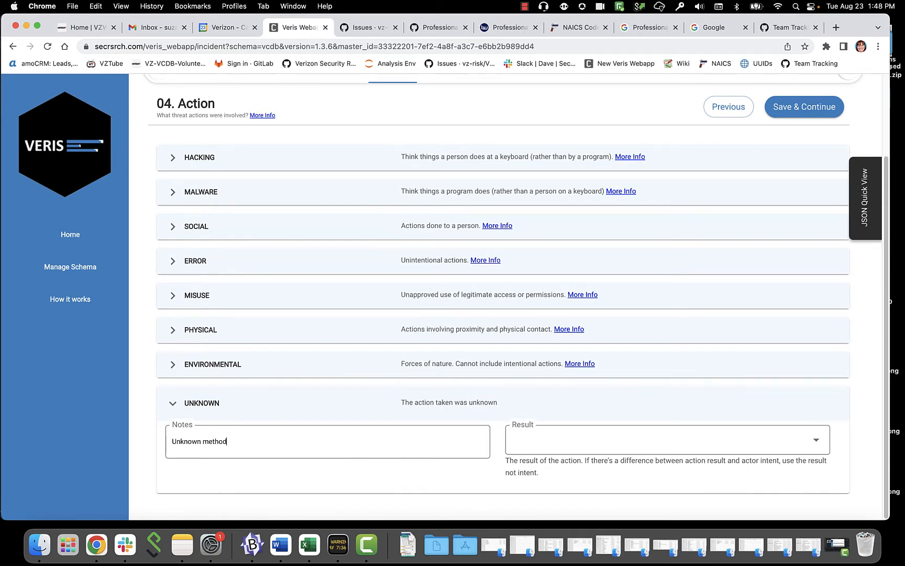
# - Set the Unknown action's Result to Infiltrate and Deploy payload, and save the Action page to continue to Actor
pyautogui.click(819, 444)
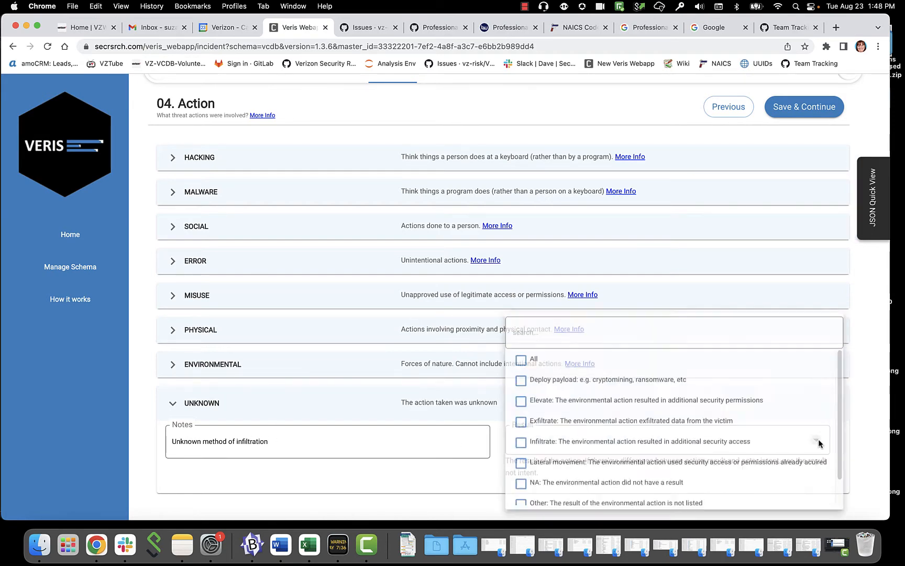
pyautogui.click(649, 443)
pyautogui.click(629, 378)
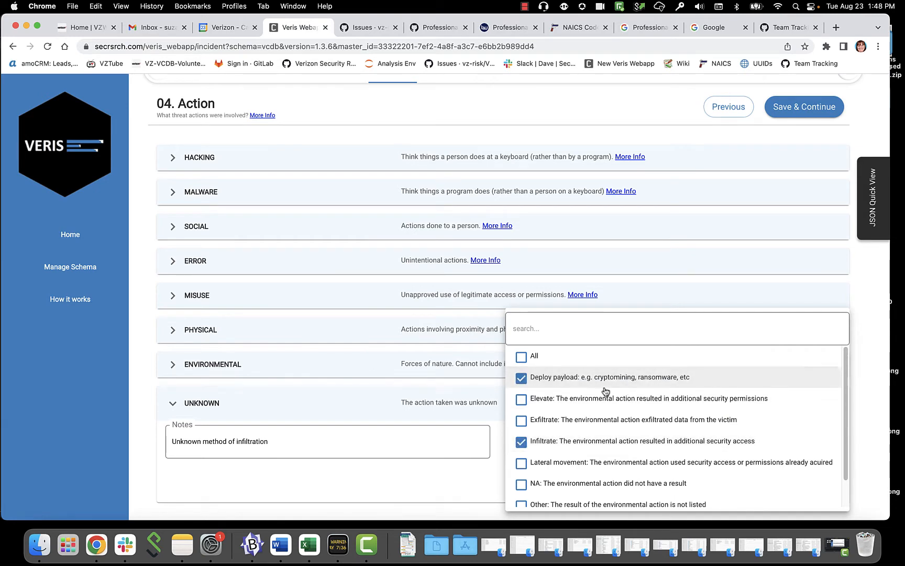
pyautogui.click(460, 485)
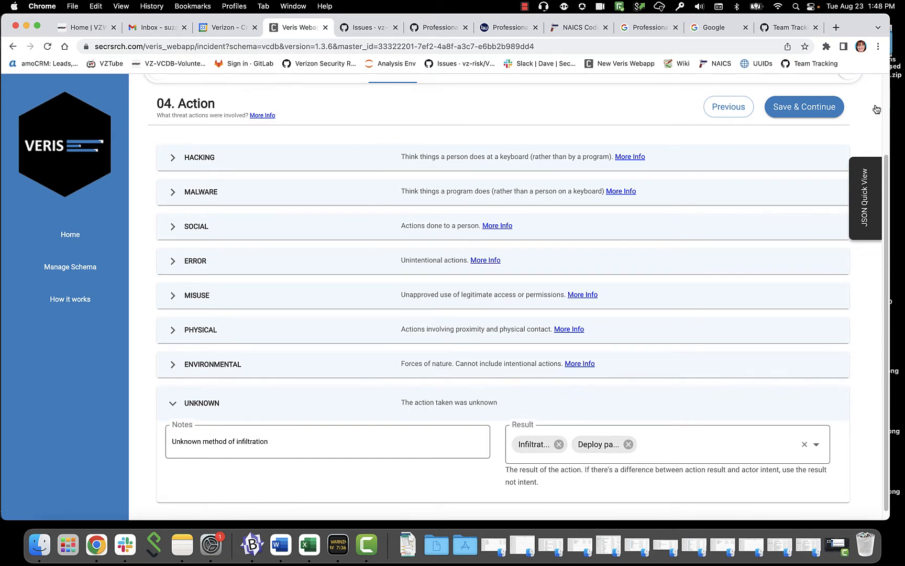
pyautogui.click(814, 106)
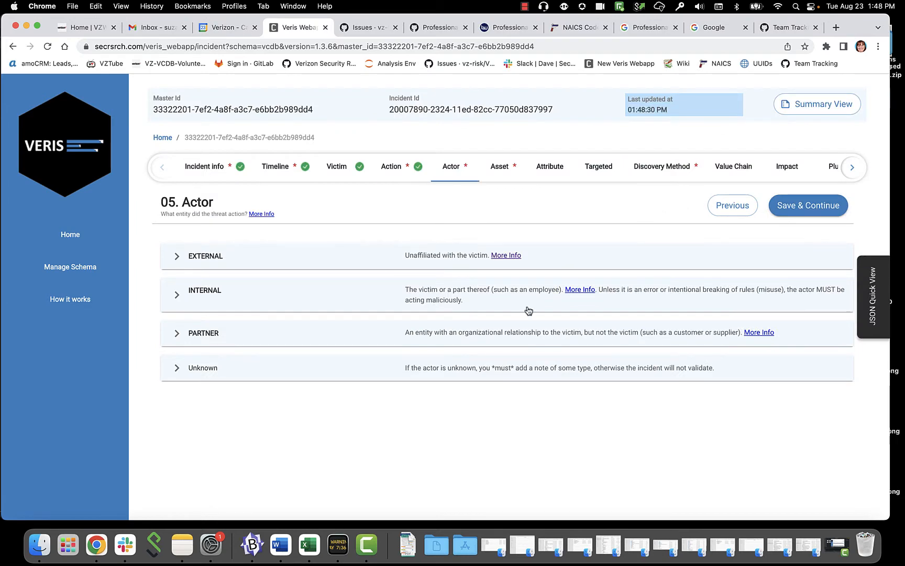
# - Expand the External actor section and set its Variety to Unknown
pyautogui.click(207, 259)
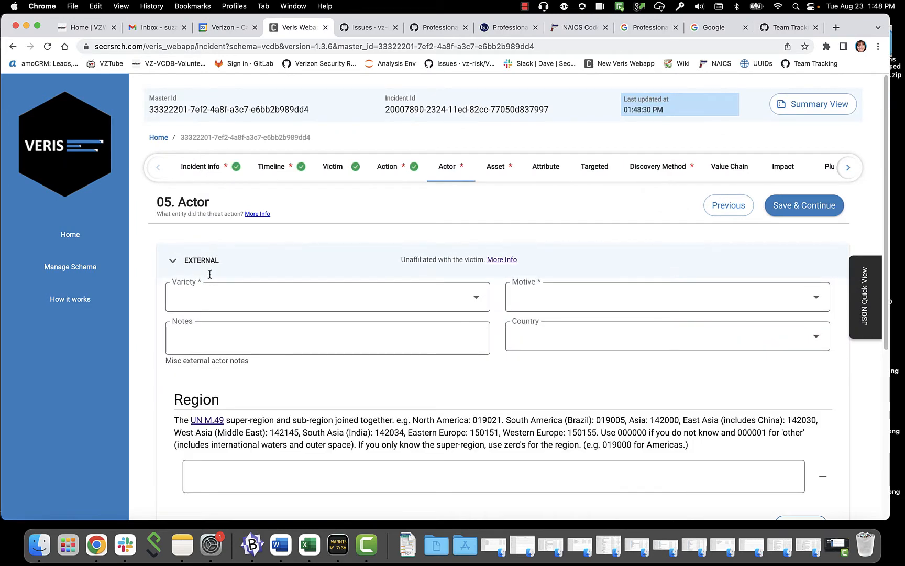
pyautogui.click(244, 299)
pyautogui.scroll(-3, 325, 406)
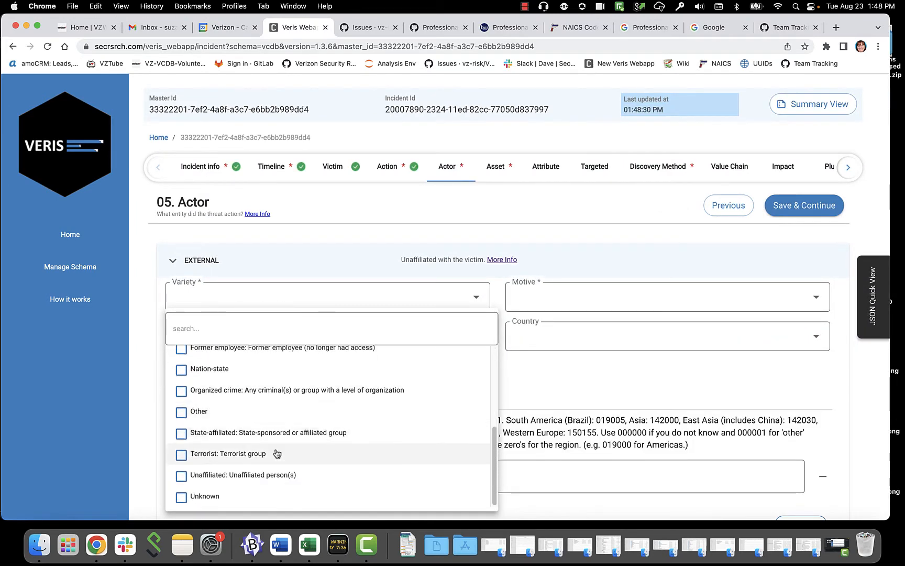
pyautogui.click(213, 498)
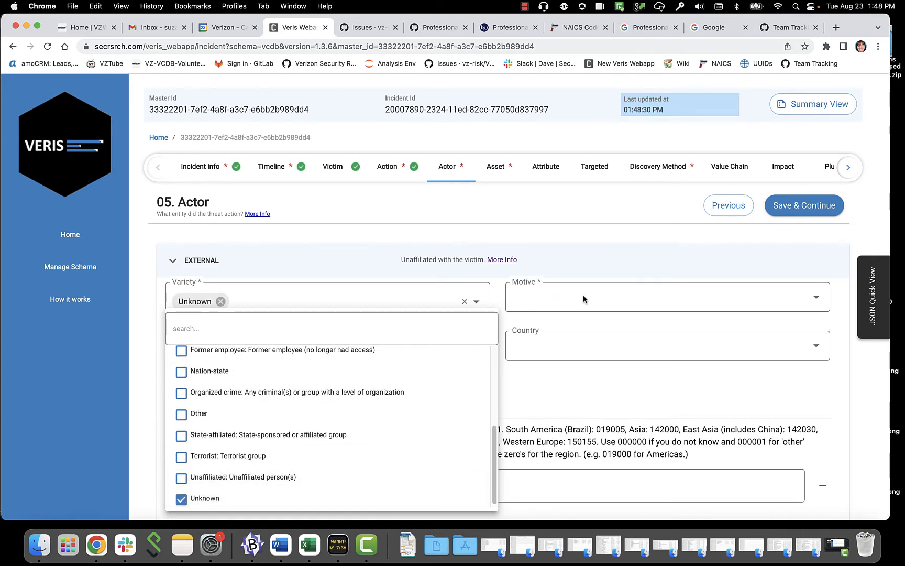
pyautogui.click(627, 299)
# - Set the External actor's Motive to "Financial: Financial or personal gain"
pyautogui.click(817, 301)
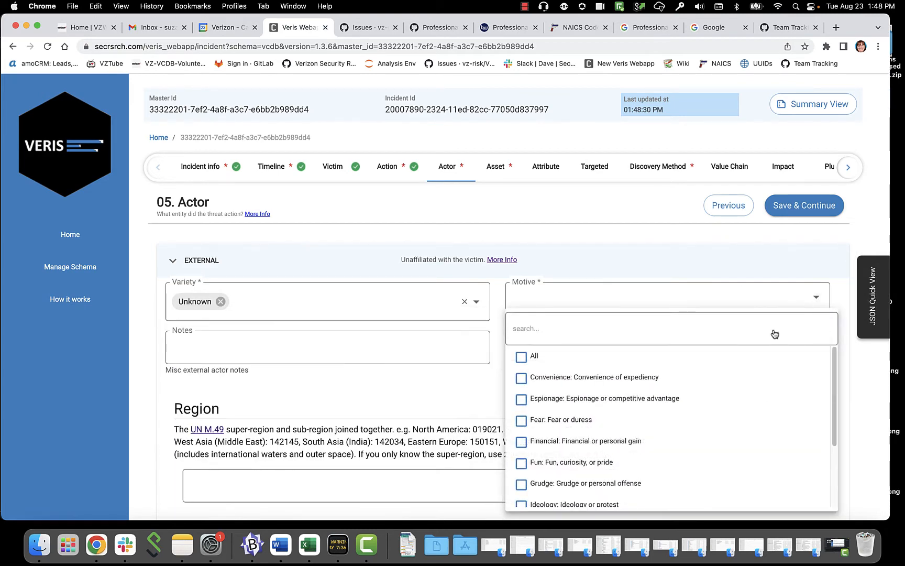
pyautogui.scroll(-1, 597, 413)
pyautogui.click(591, 418)
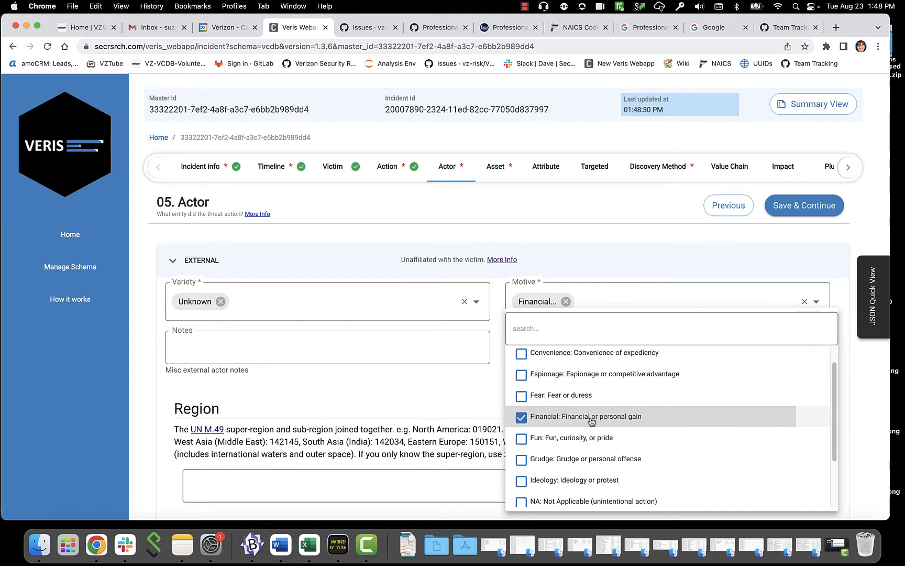
pyautogui.click(440, 393)
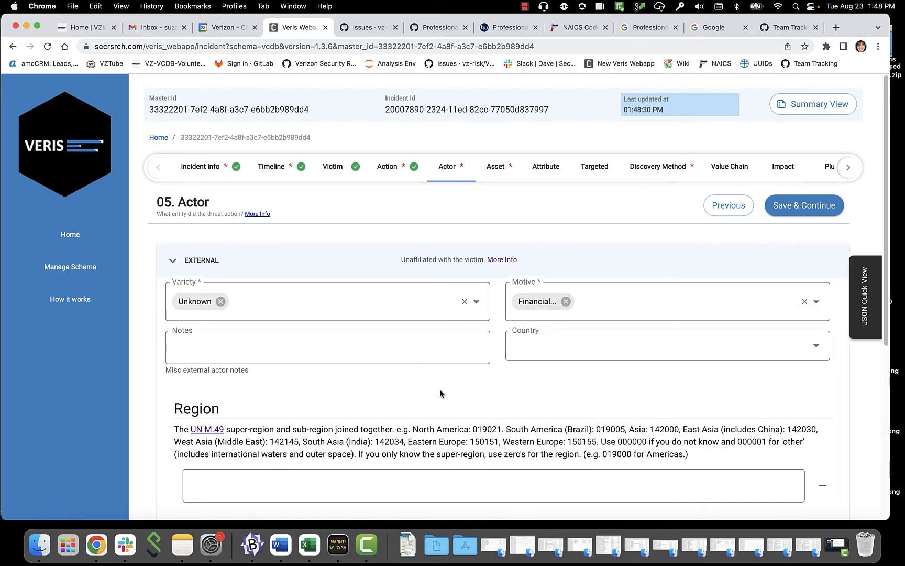
# - Set the External actor's Country to Unknown
pyautogui.click(817, 349)
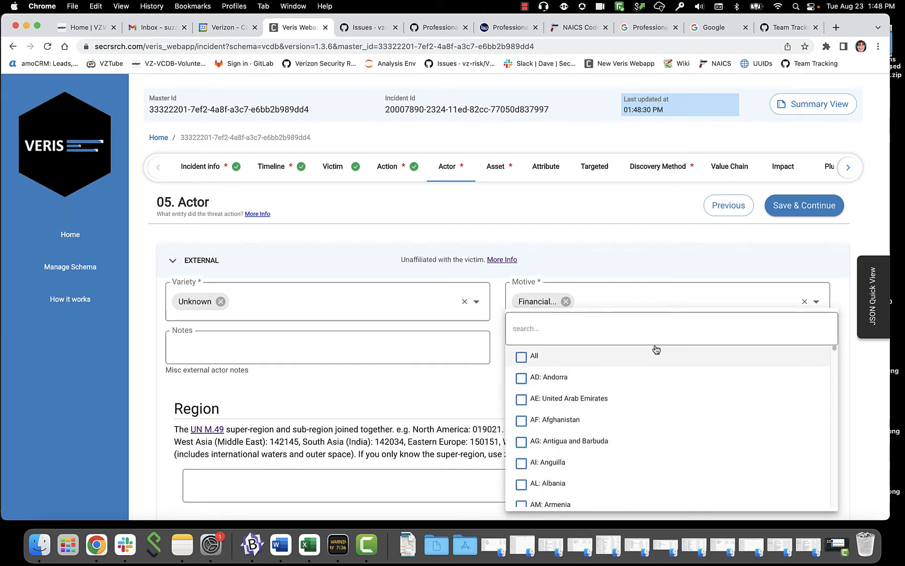
pyautogui.scroll(-8, 658, 363)
pyautogui.scroll(-20, 664, 383)
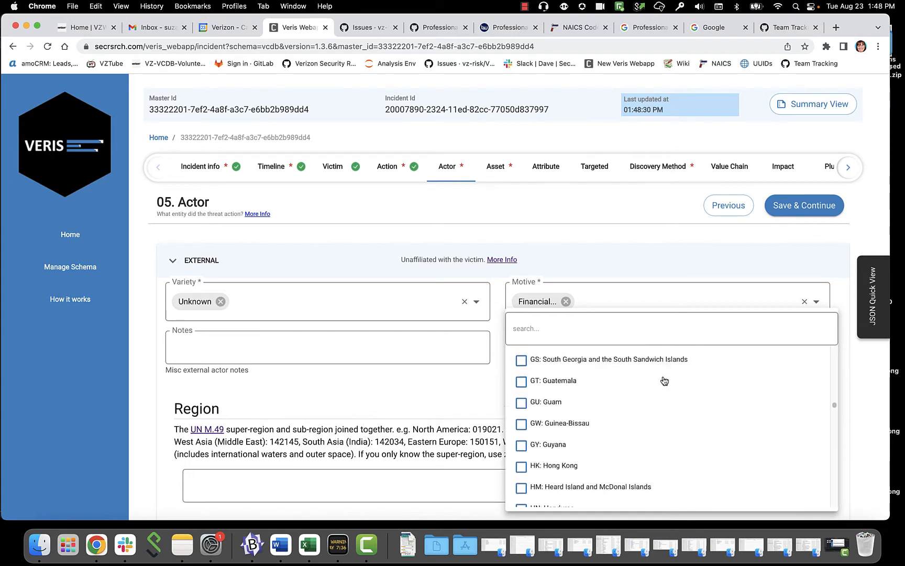
pyautogui.scroll(-20, 661, 378)
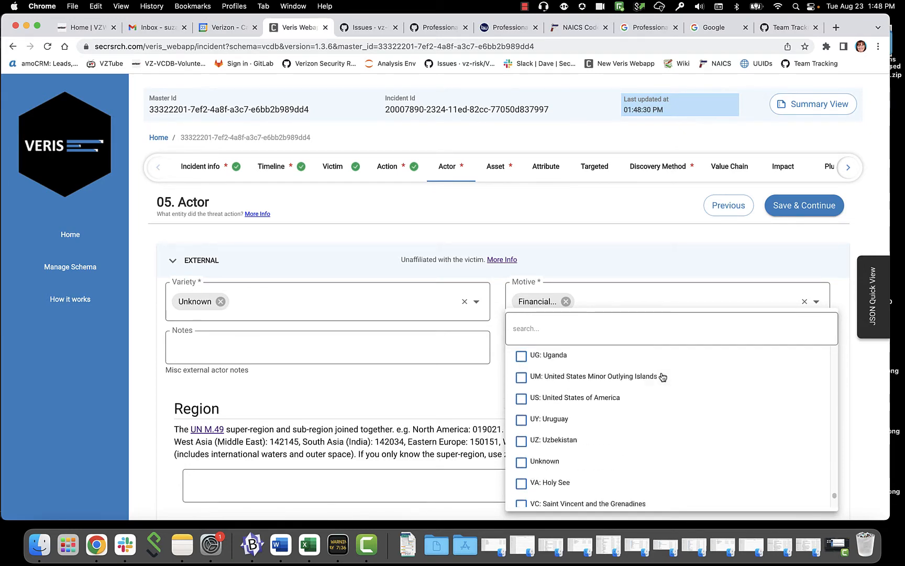
pyautogui.scroll(5, 663, 377)
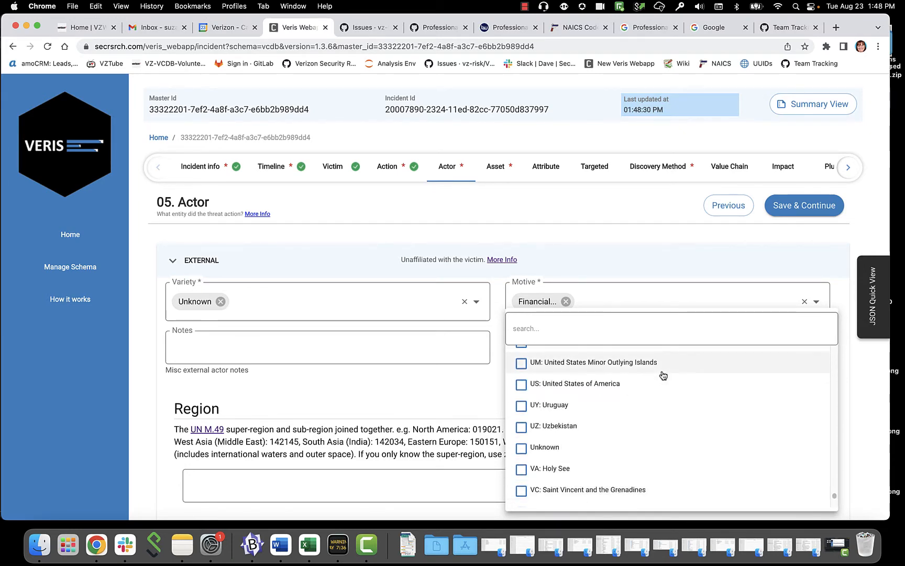
pyautogui.scroll(-1, 660, 371)
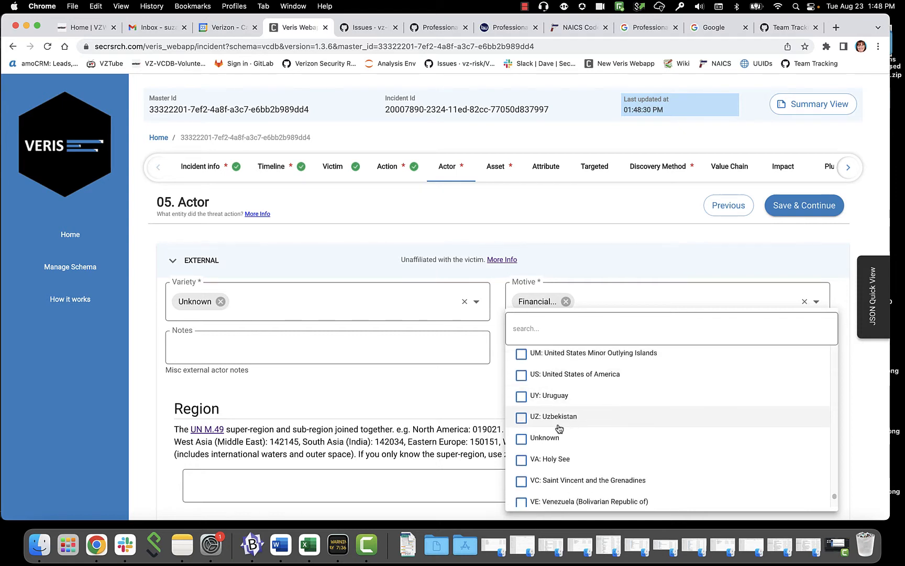
pyautogui.click(557, 434)
pyautogui.click(464, 416)
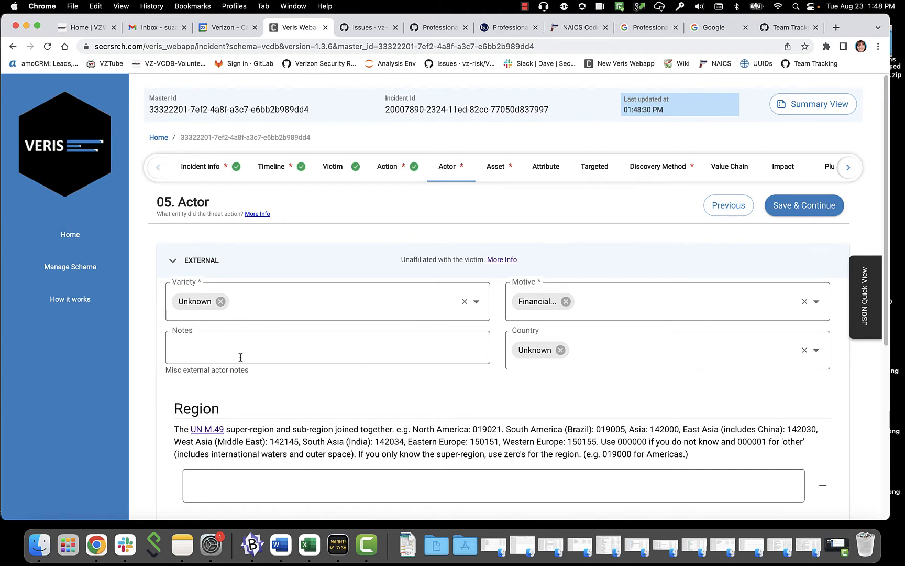
# - Review the remaining actor fields, leaving Region and Name empty, and save the Actor page to continue to Asset
pyautogui.scroll(-3, 327, 336)
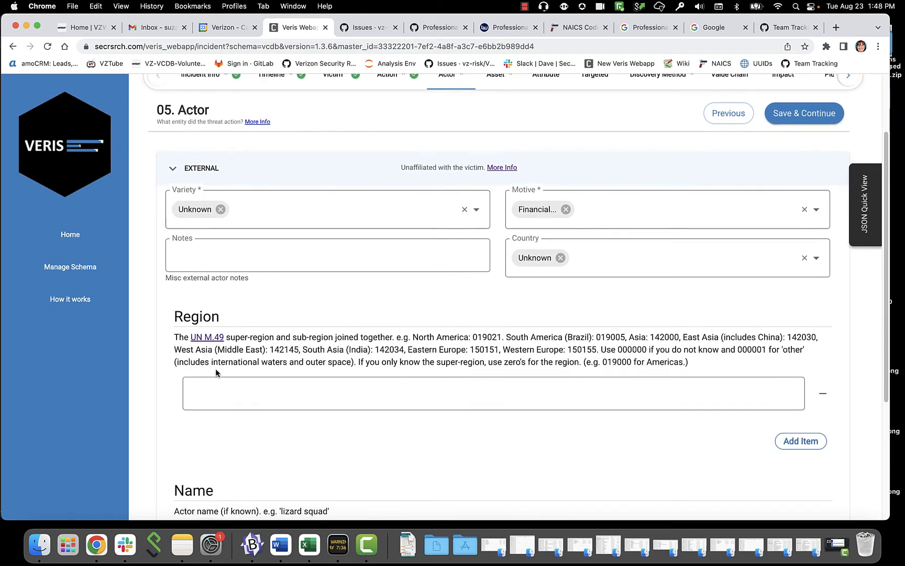
pyautogui.scroll(-6, 152, 352)
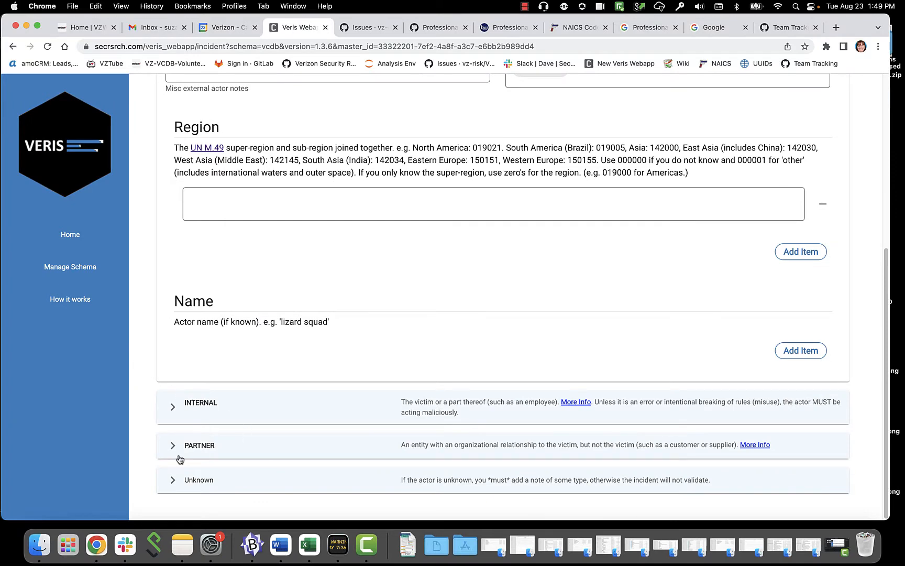
pyautogui.scroll(8, 629, 415)
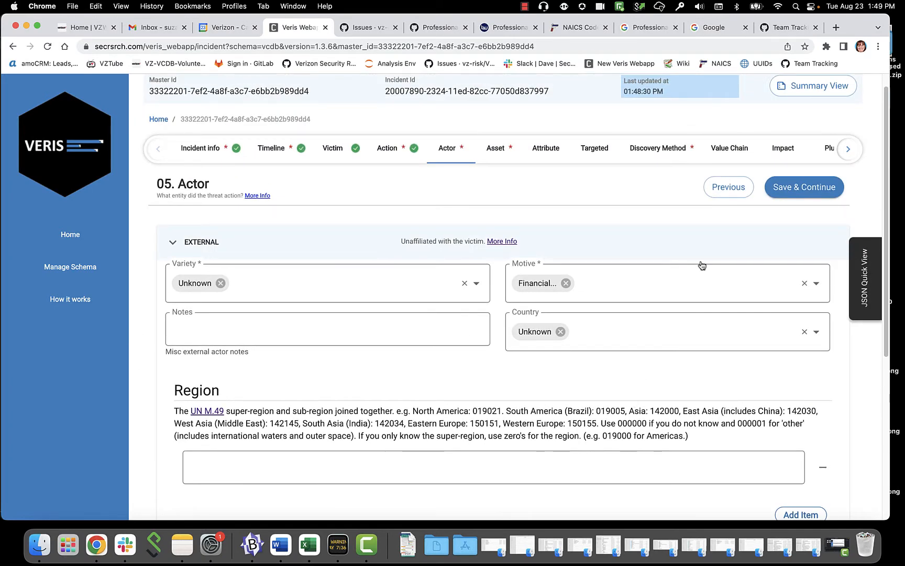
pyautogui.click(809, 188)
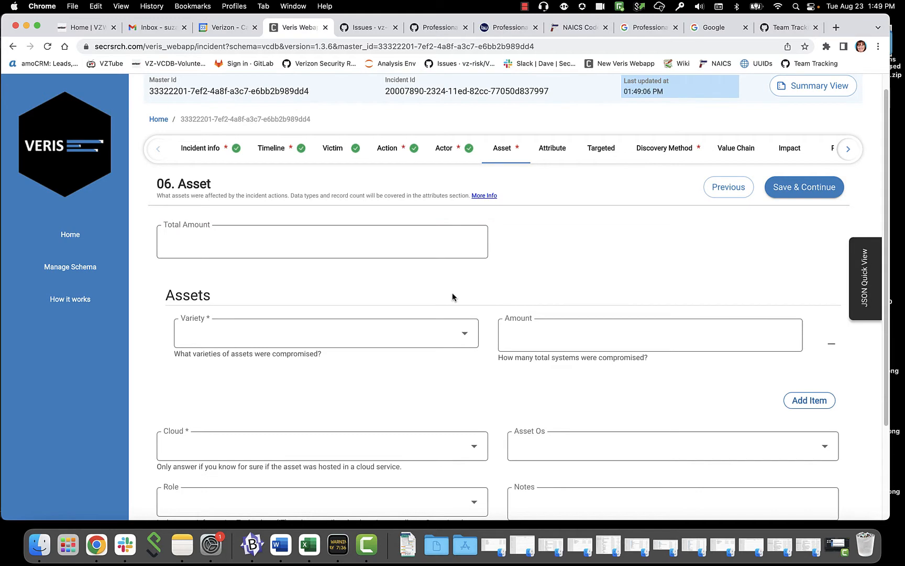
# - Check the Business Wire press release for details of the affected systems and data, and return to the VERIS webapp's Asset page
pyautogui.click(516, 28)
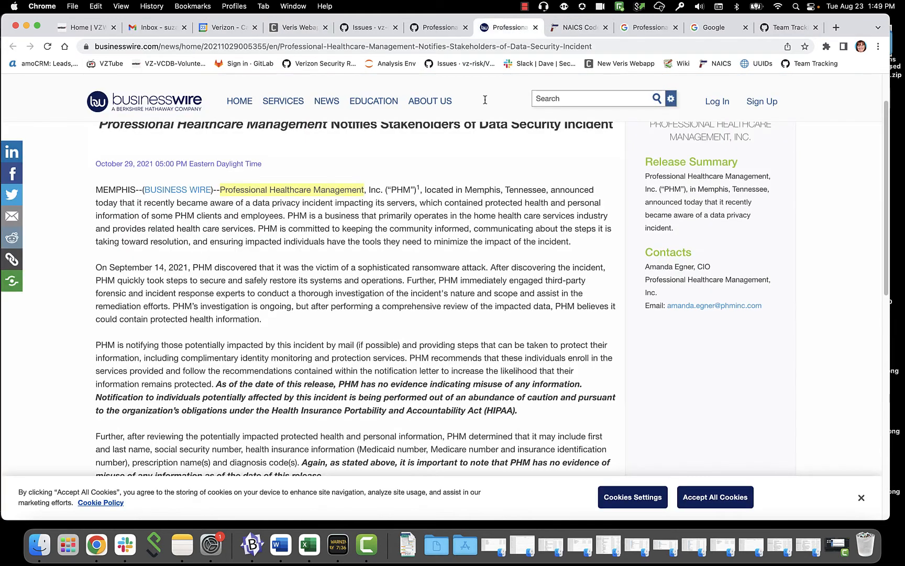
pyautogui.click(207, 302)
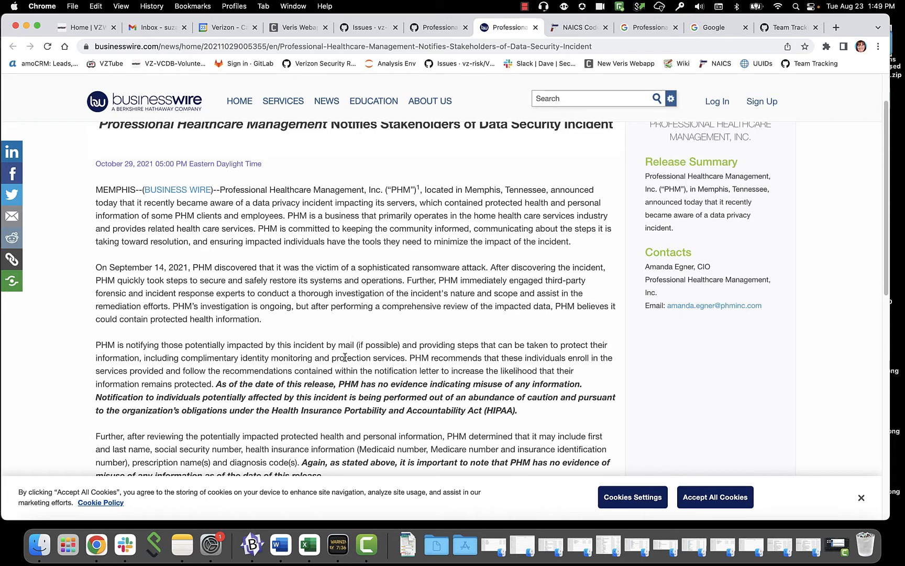
pyautogui.moveTo(145, 356); pyautogui.dragTo(396, 368)
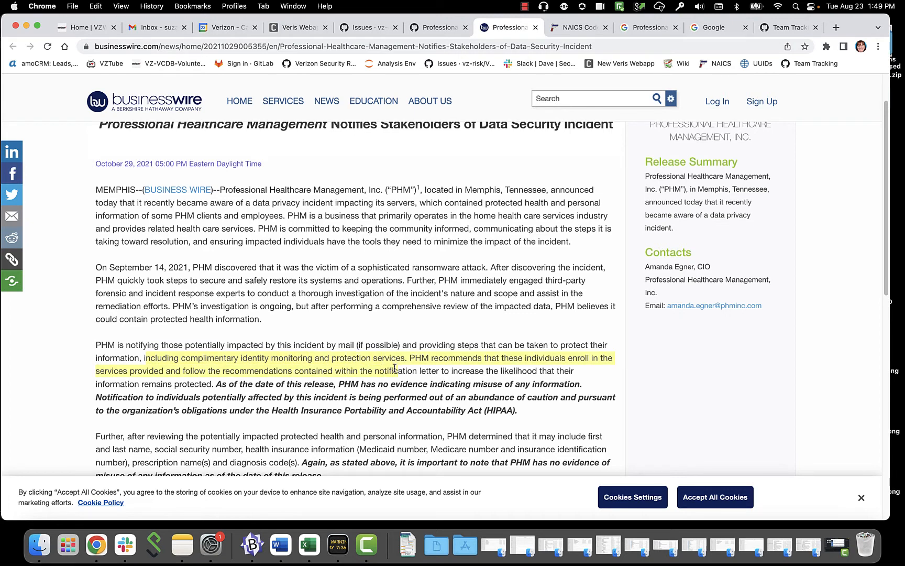
pyautogui.click(389, 362)
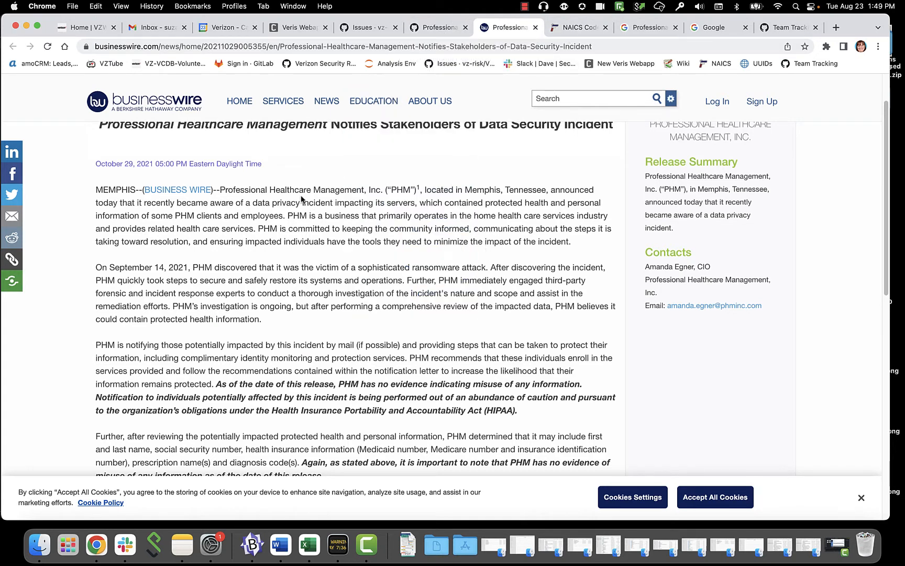
pyautogui.click(300, 28)
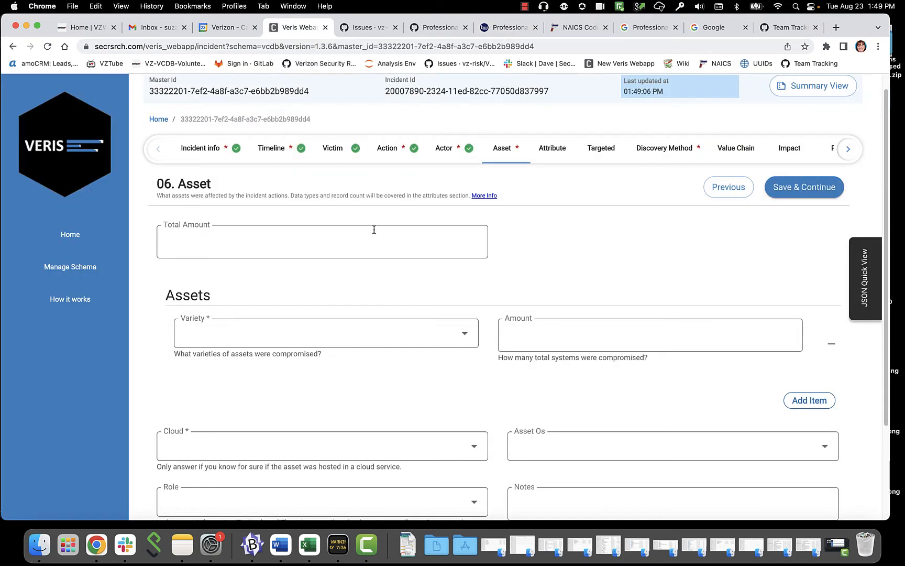
# - Set the affected asset's Variety to "S - Unknown: Server - Variety not known"
pyautogui.scroll(-1, 397, 272)
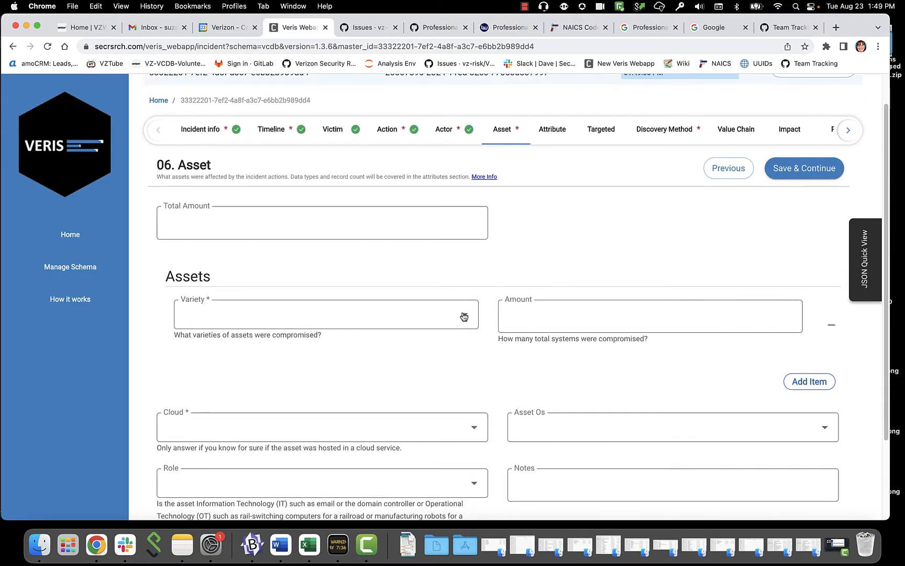
pyautogui.click(463, 316)
pyautogui.scroll(-20, 456, 423)
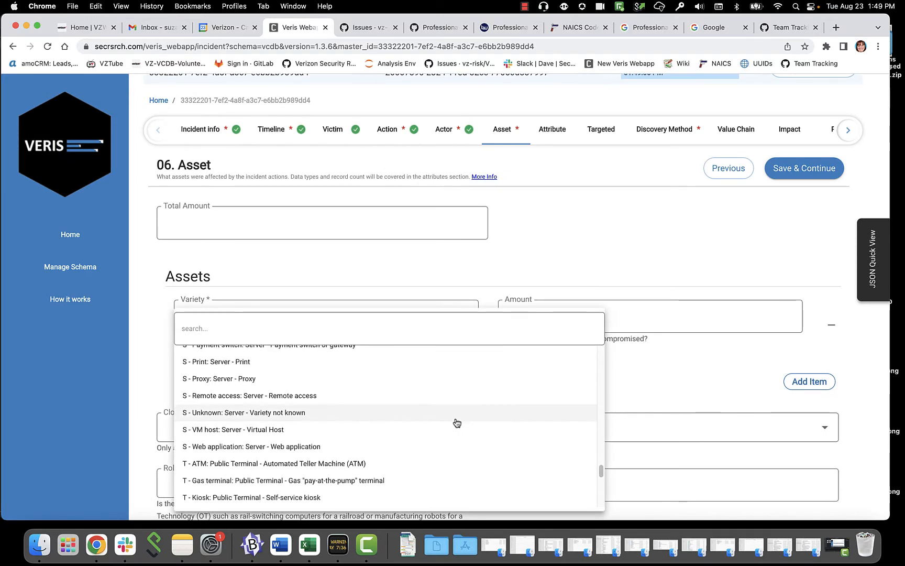
pyautogui.scroll(-2, 456, 423)
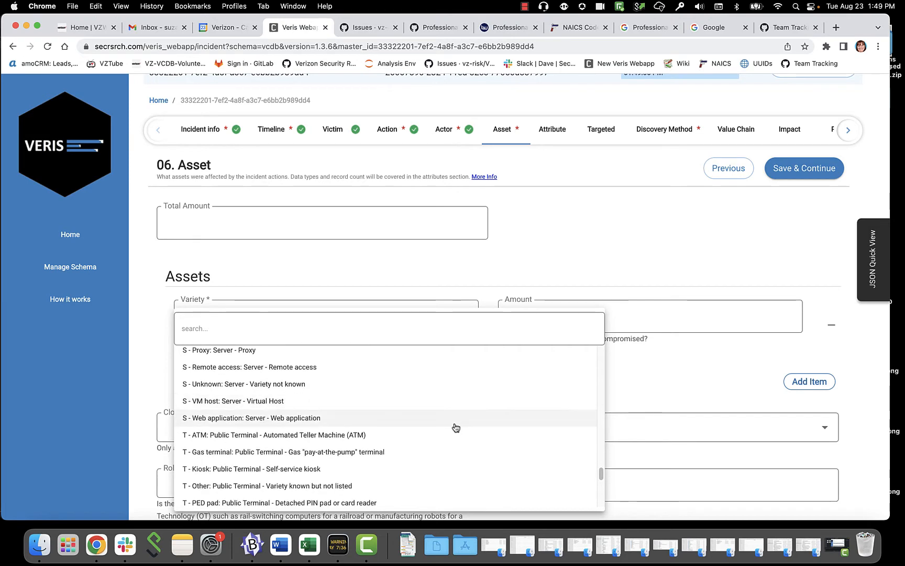
pyautogui.scroll(3, 455, 427)
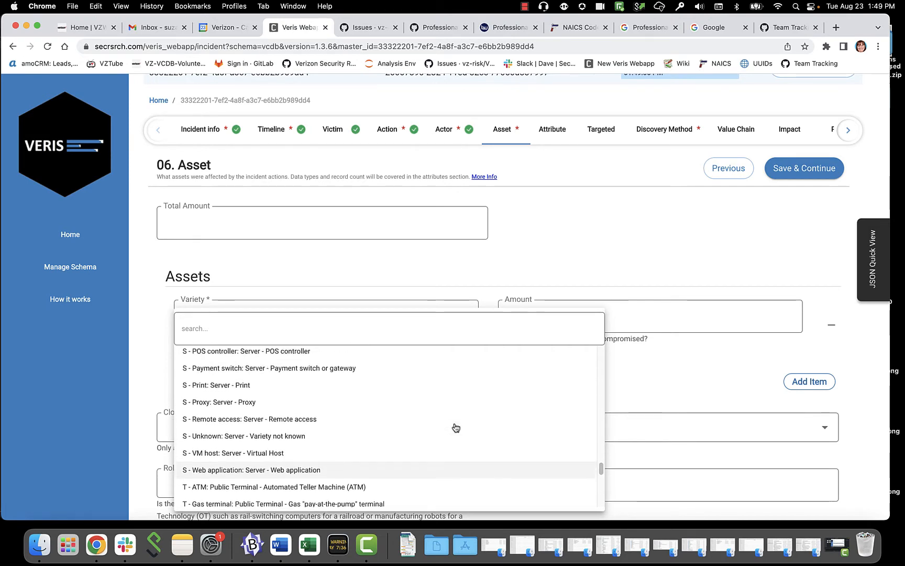
pyautogui.scroll(5, 455, 428)
pyautogui.scroll(2, 456, 427)
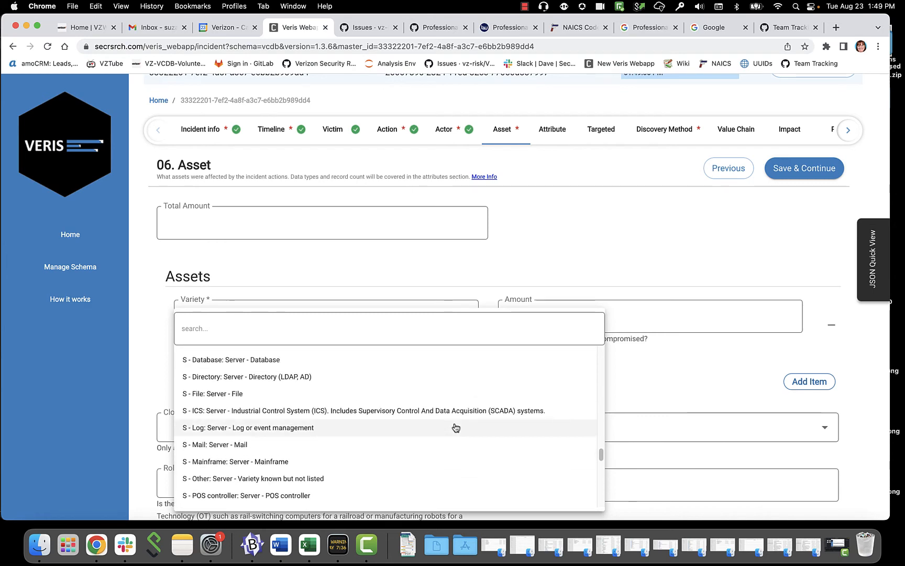
pyautogui.scroll(5, 456, 428)
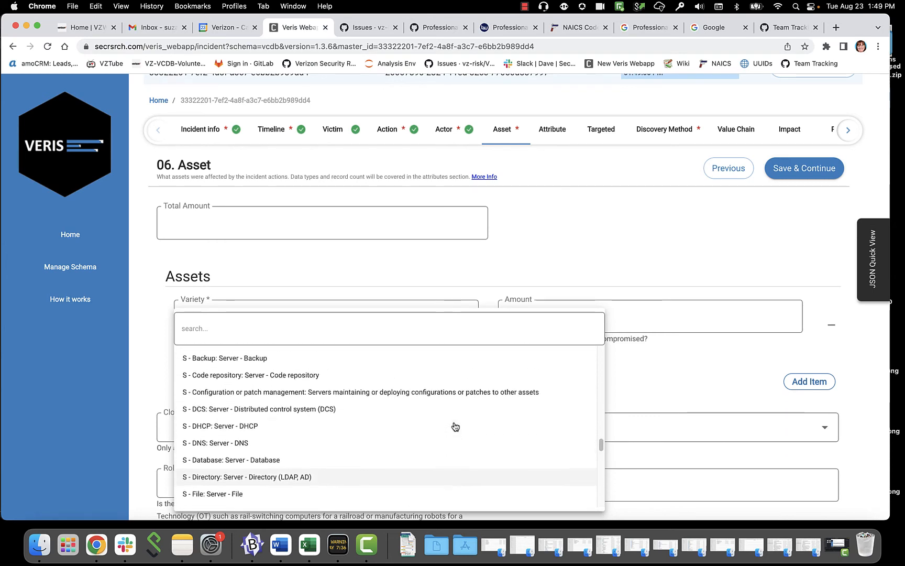
pyautogui.scroll(5, 455, 427)
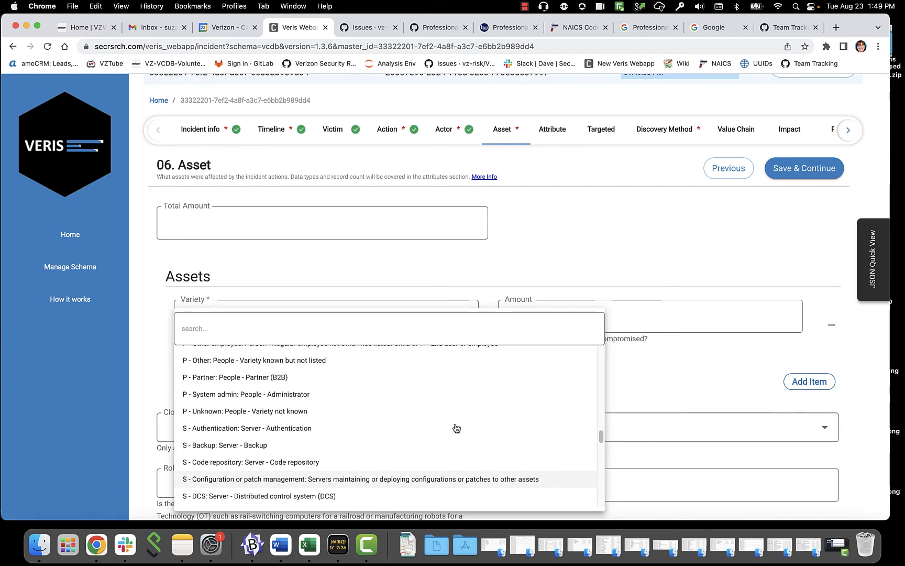
pyautogui.scroll(-6, 456, 427)
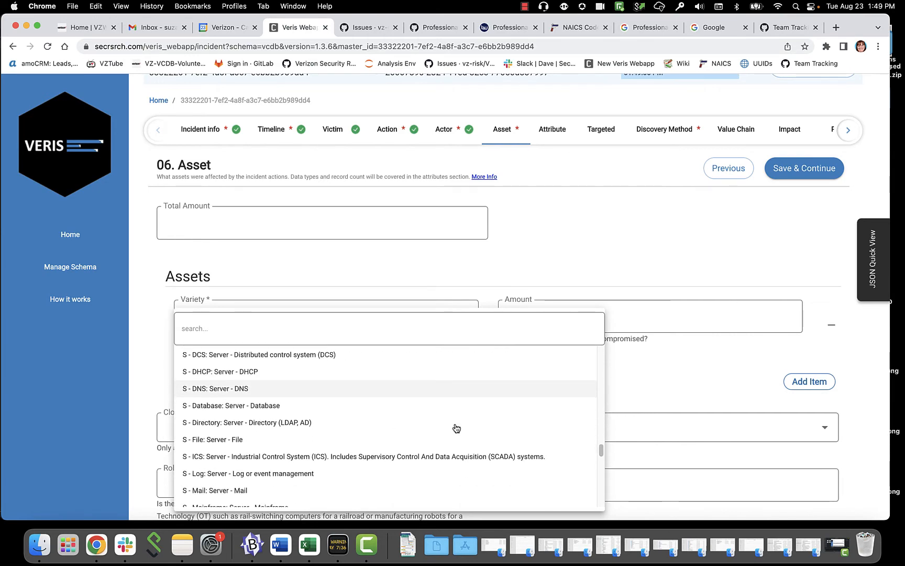
pyautogui.scroll(-8, 456, 428)
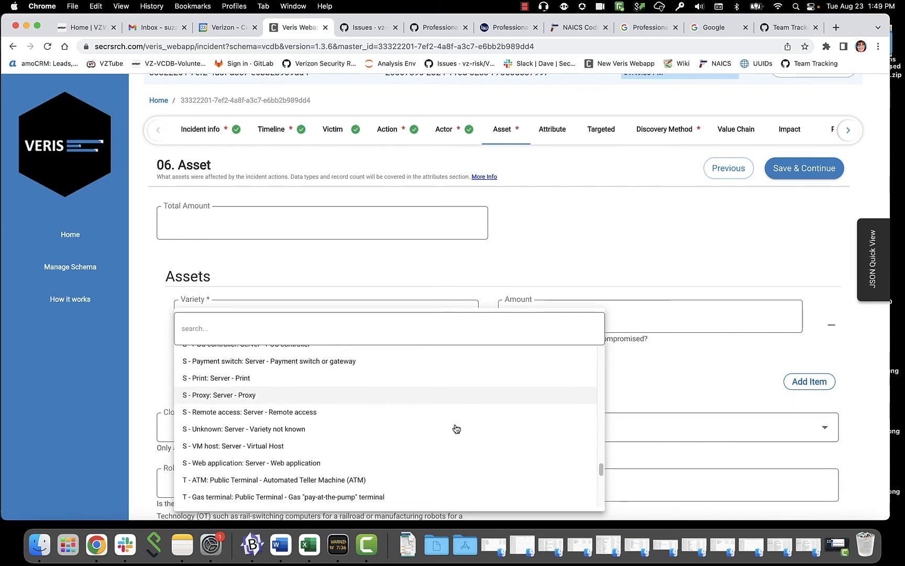
pyautogui.click(398, 429)
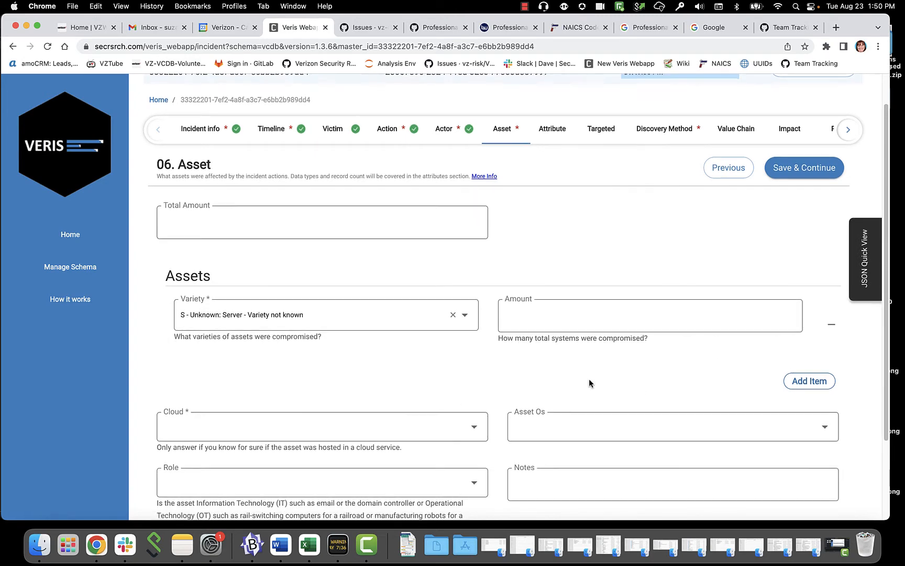
# - Set the asset's Cloud to Unknown and its Role to "IT: Information Technology"
pyautogui.scroll(-3, 589, 378)
pyautogui.click(475, 346)
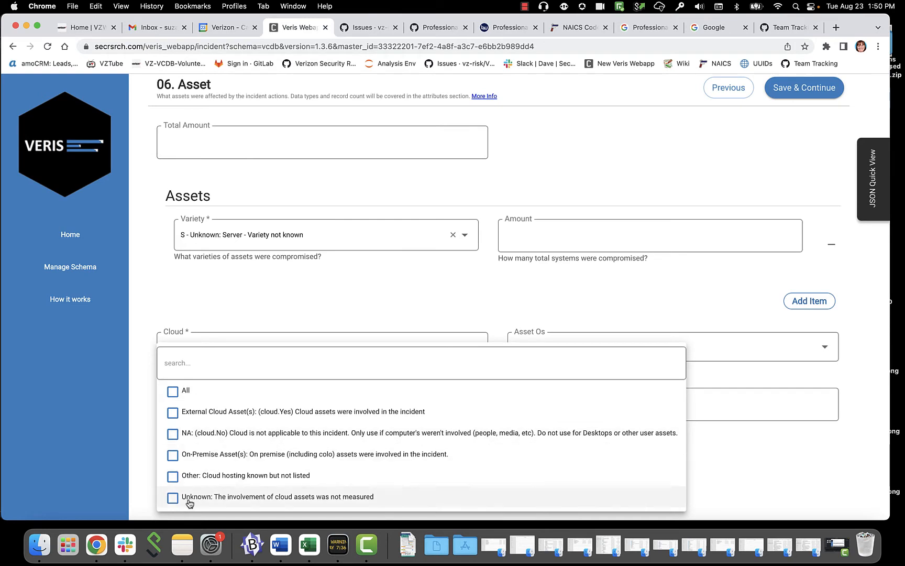
pyautogui.click(173, 498)
pyautogui.click(139, 458)
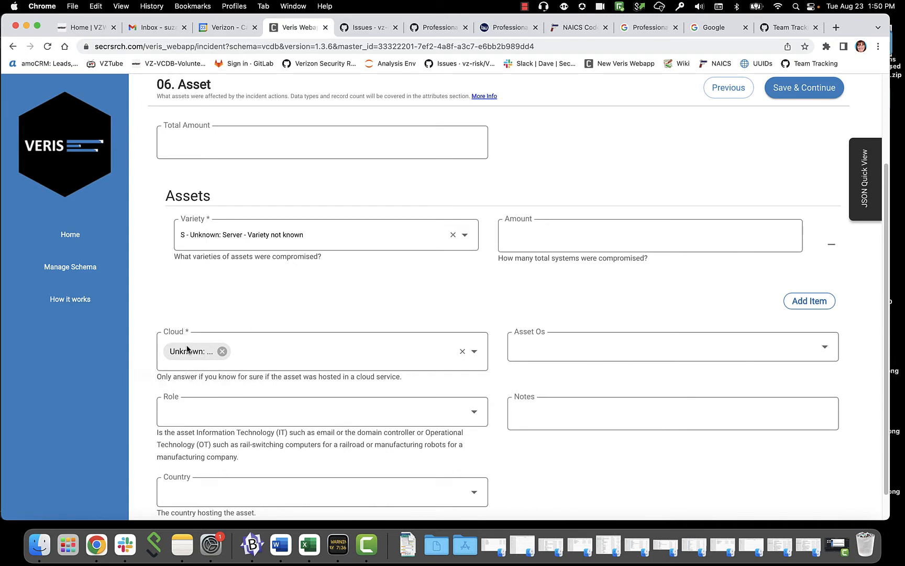
pyautogui.scroll(-1, 602, 487)
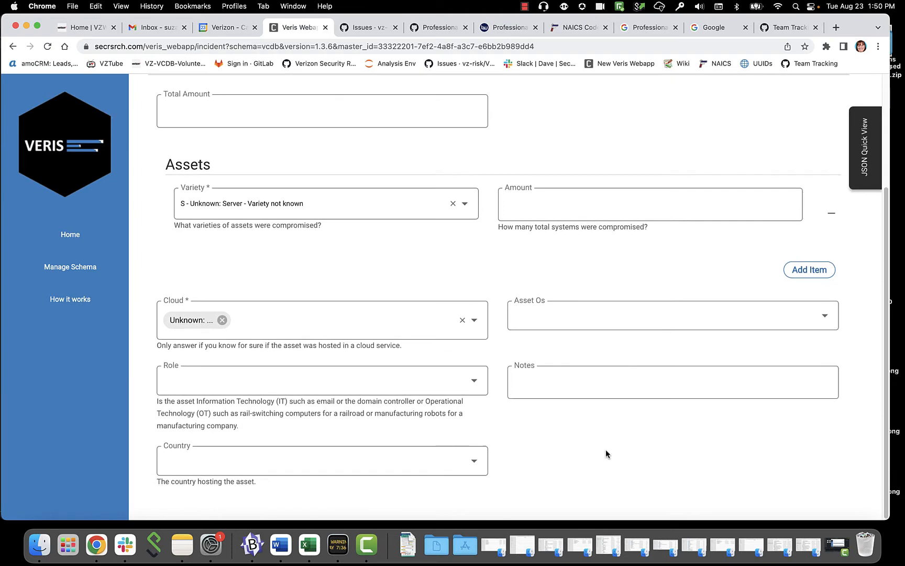
pyautogui.click(474, 383)
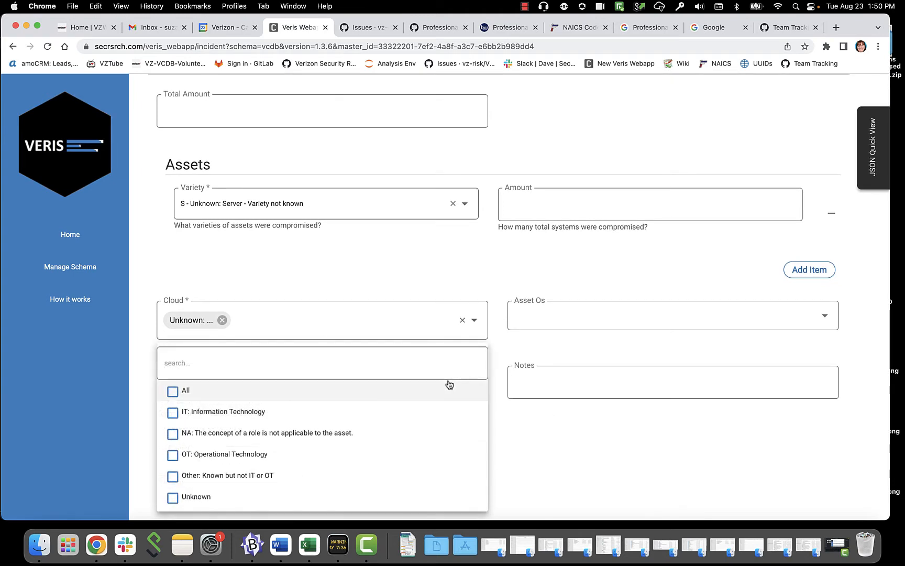
pyautogui.click(365, 419)
pyautogui.click(642, 445)
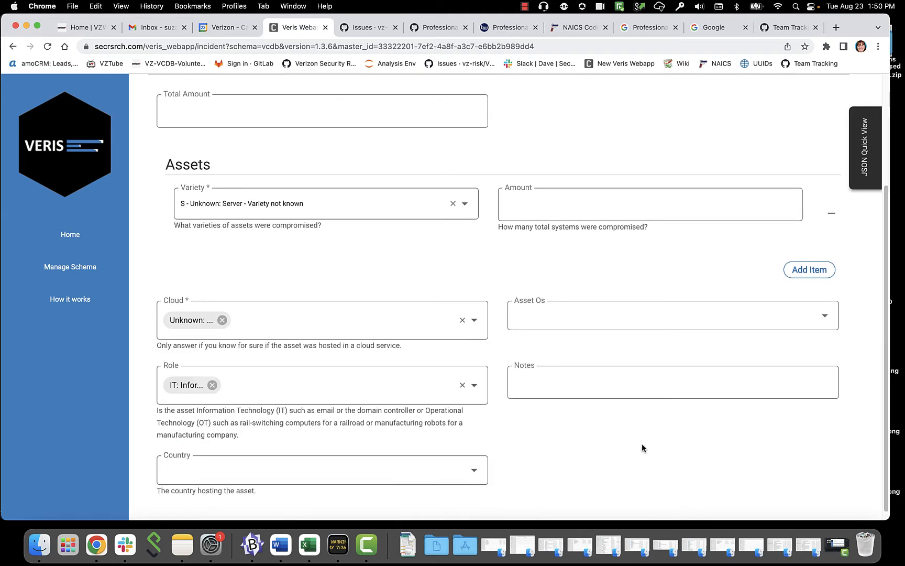
# - Save the Asset page and continue to the Attribute page, leaving the remaining asset fields empty
pyautogui.scroll(-1, 642, 443)
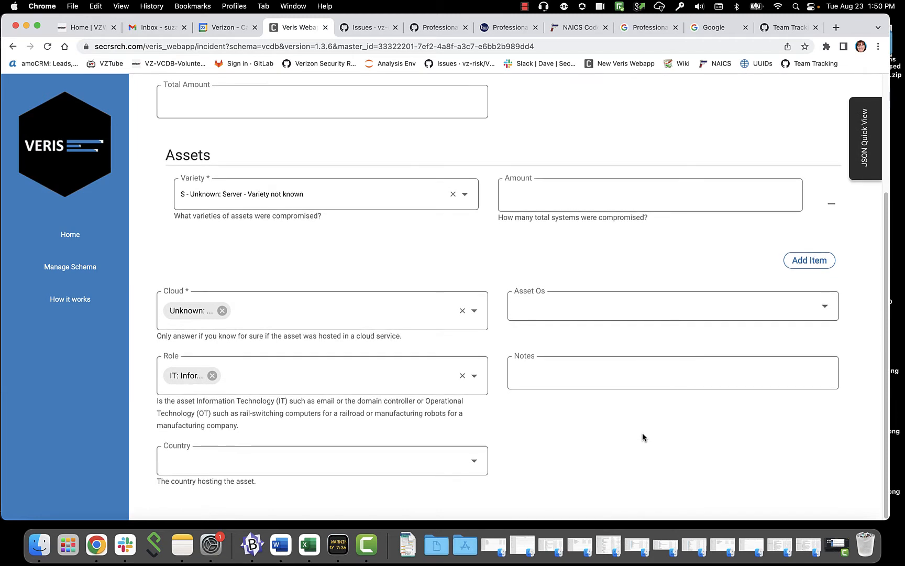
pyautogui.scroll(3, 771, 439)
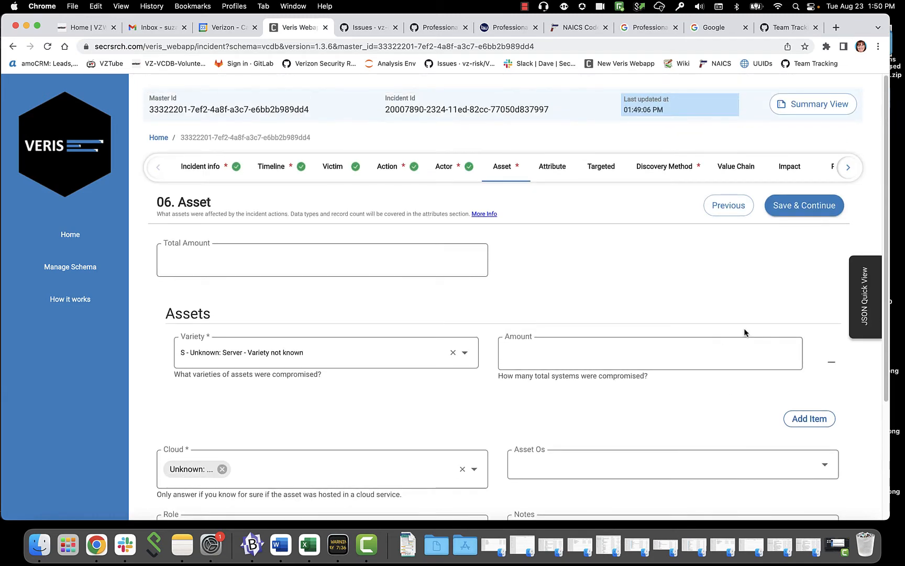
pyautogui.click(784, 206)
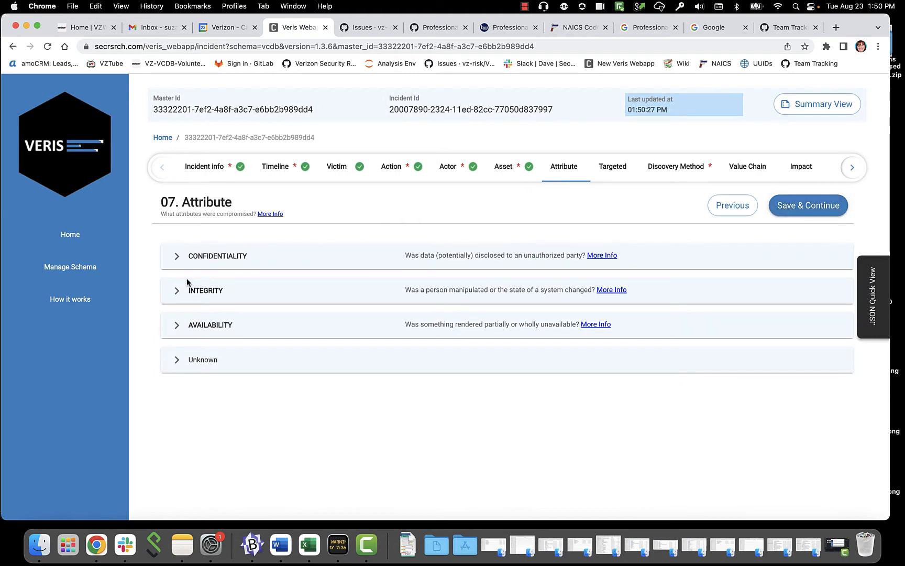
# - Under Confidentiality, set Data Disclosure to "Potentially: Potentially (at risk)" and the data Variety to "Medical: Medical records"
pyautogui.click(207, 257)
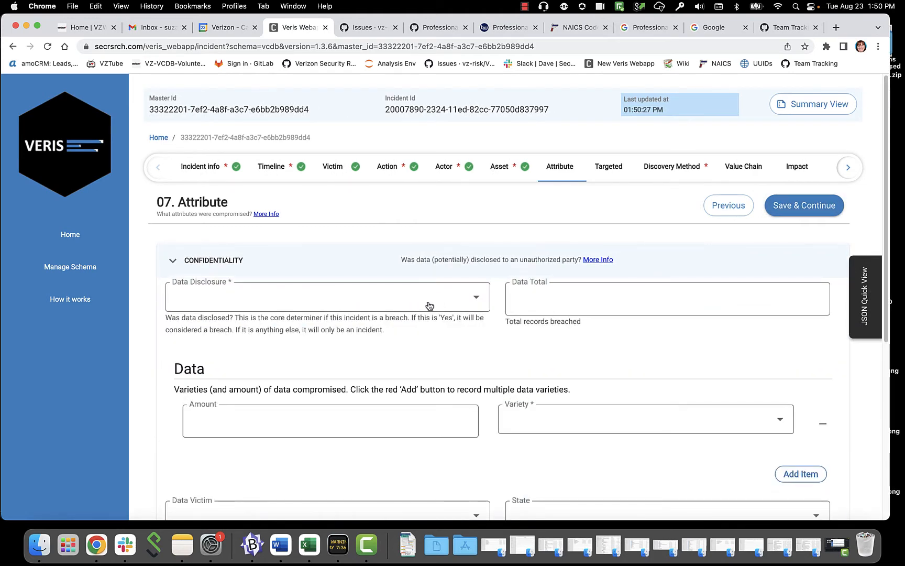
pyautogui.click(475, 297)
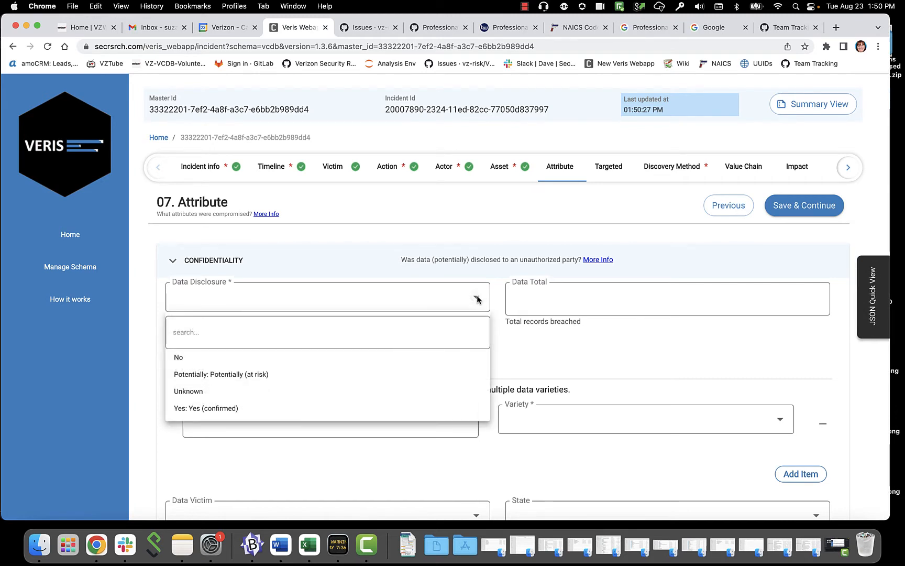
pyautogui.click(359, 373)
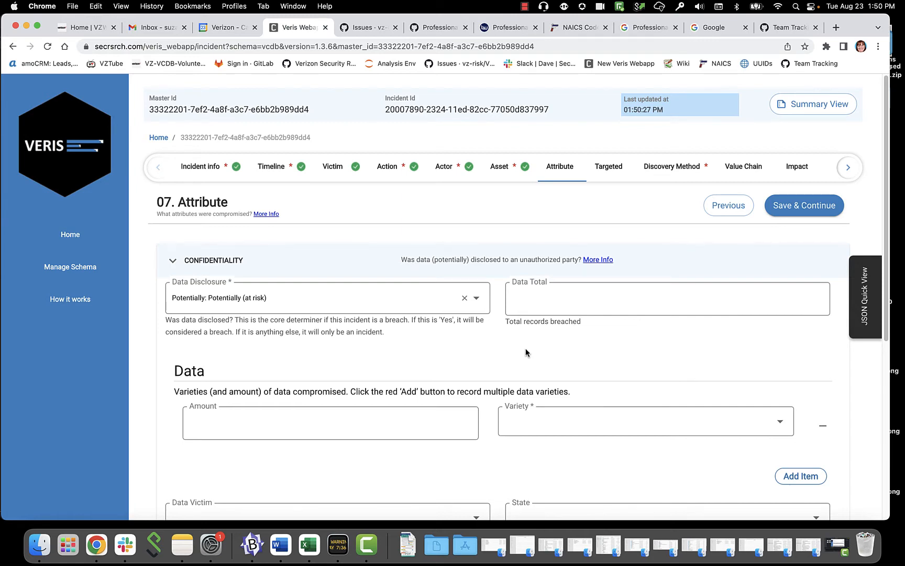
pyautogui.scroll(-5, 525, 351)
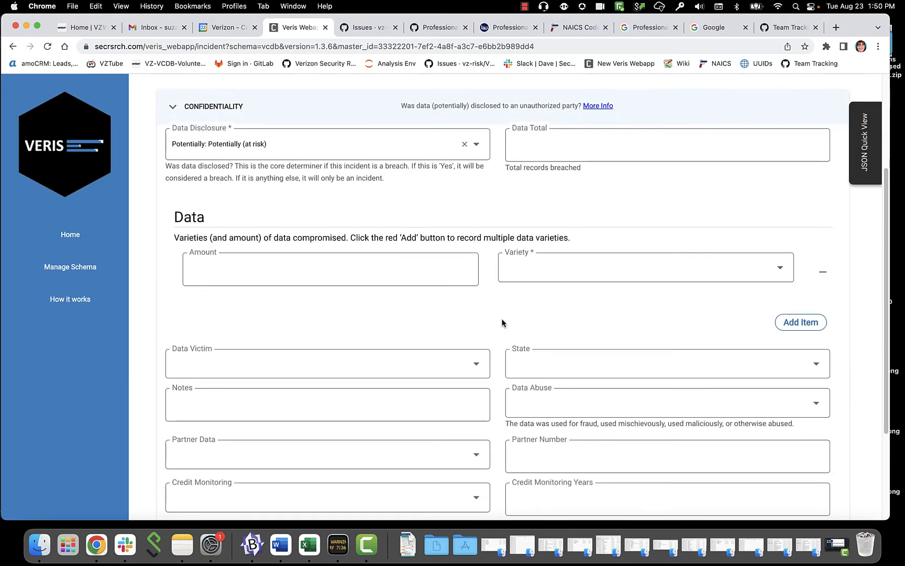
pyautogui.click(776, 268)
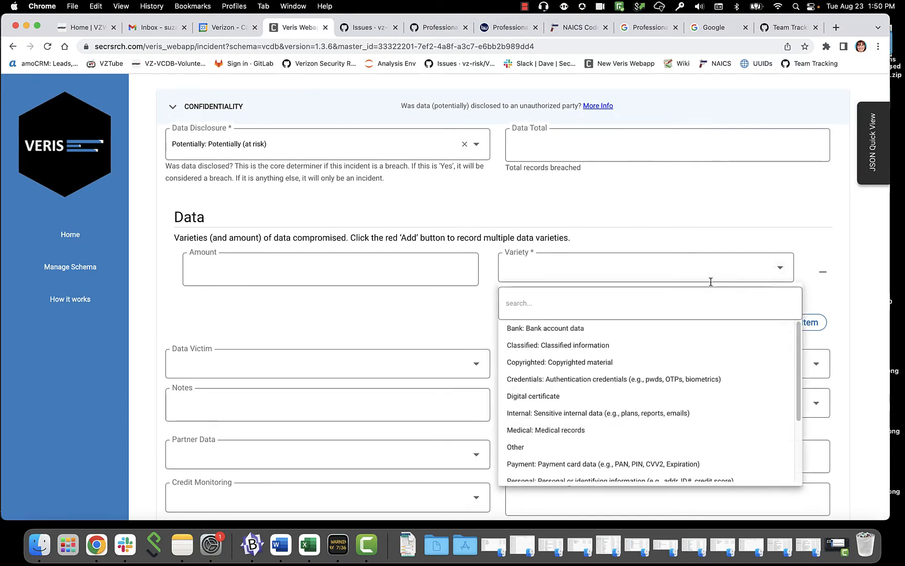
pyautogui.click(552, 430)
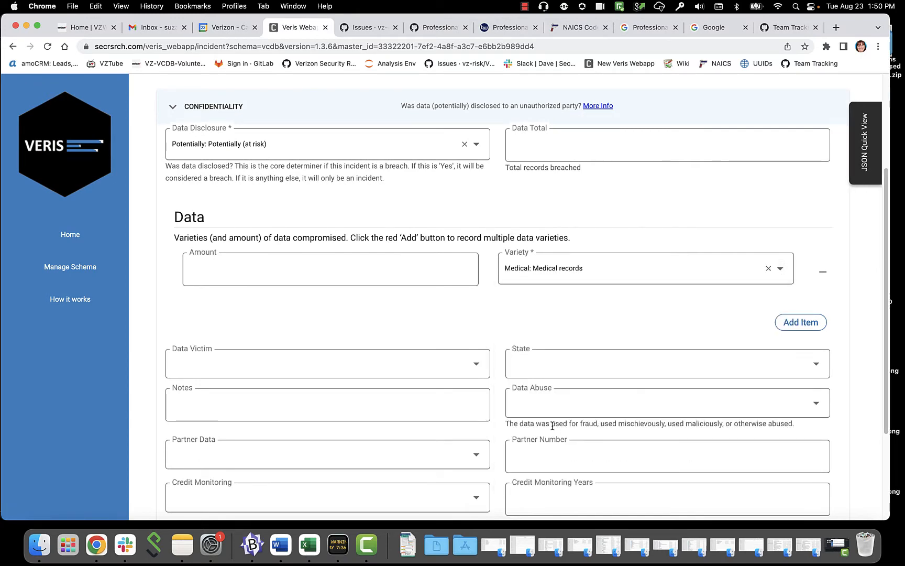
# - Set the Confidentiality Data Victim to Patient and the data State to "Stored unencrypted"
pyautogui.scroll(-2, 639, 309)
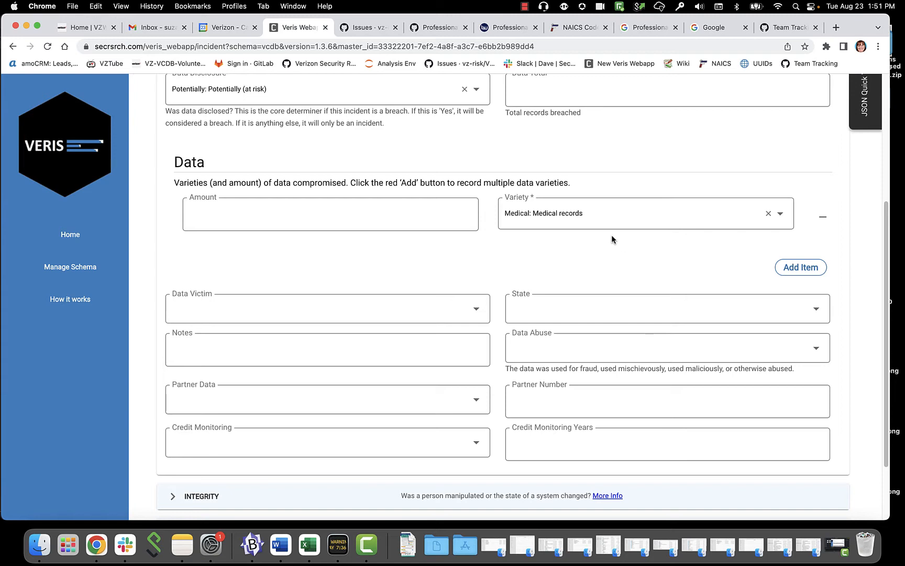
pyautogui.click(473, 307)
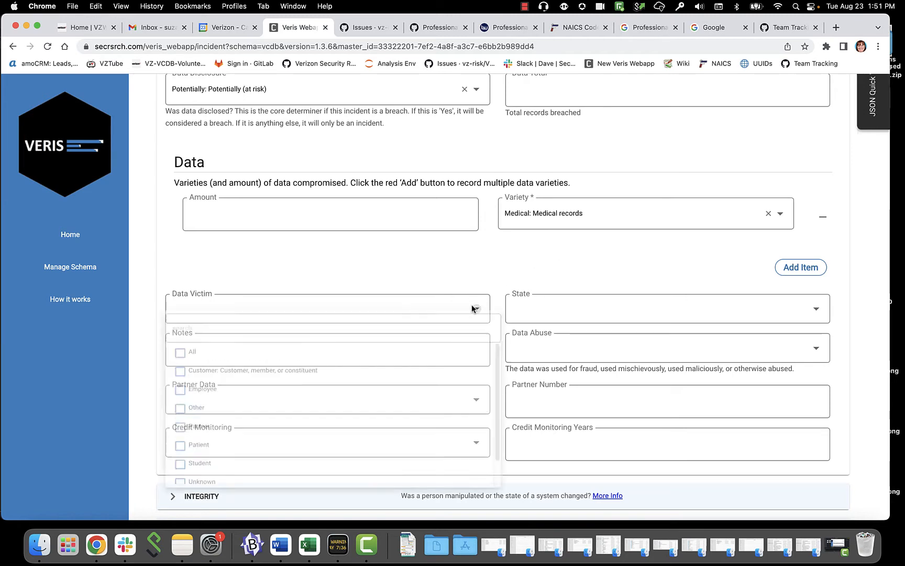
pyautogui.click(195, 462)
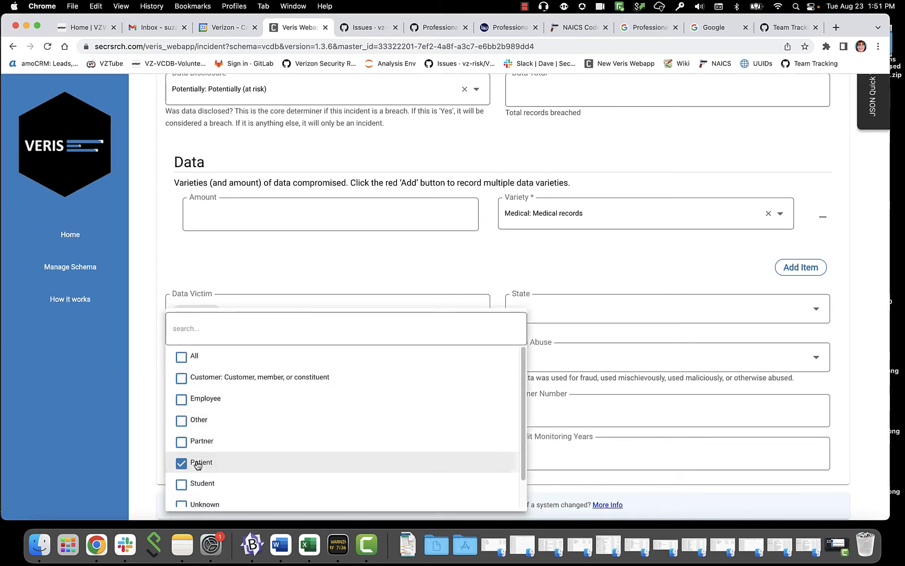
pyautogui.click(463, 279)
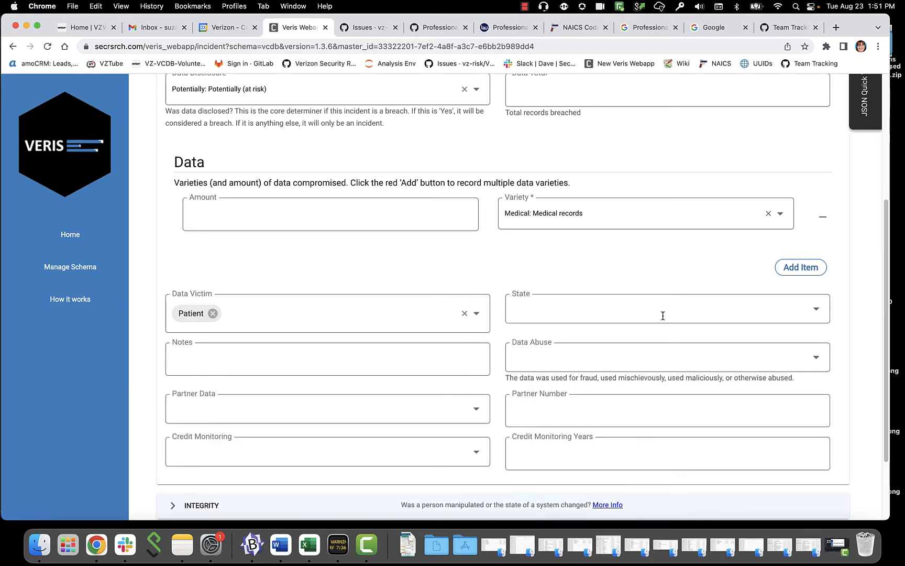
pyautogui.click(817, 309)
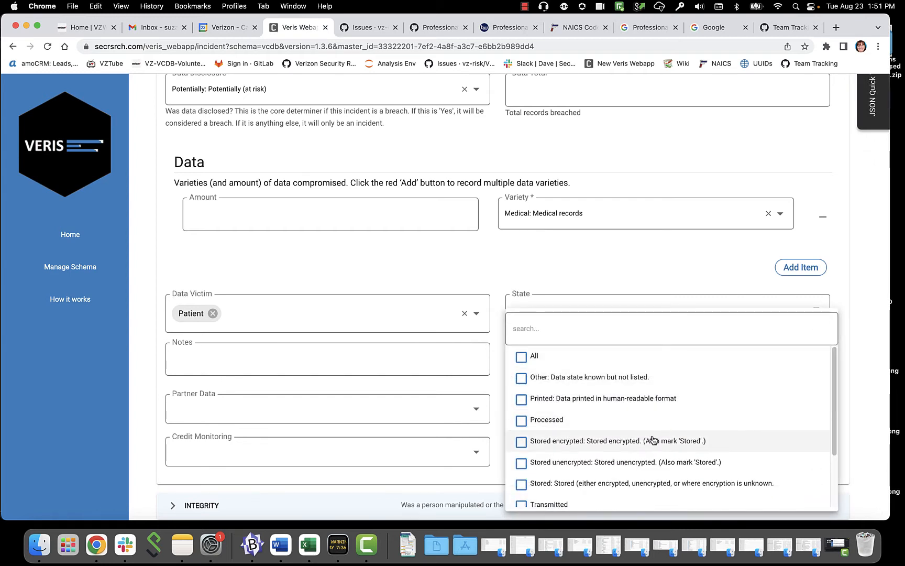
pyautogui.click(610, 462)
pyautogui.click(554, 277)
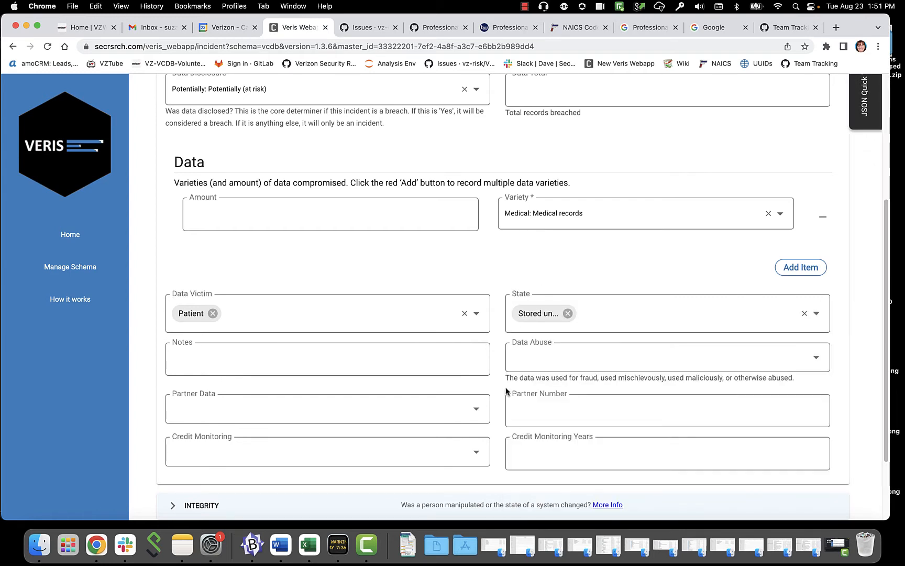
pyautogui.click(816, 358)
pyautogui.click(761, 418)
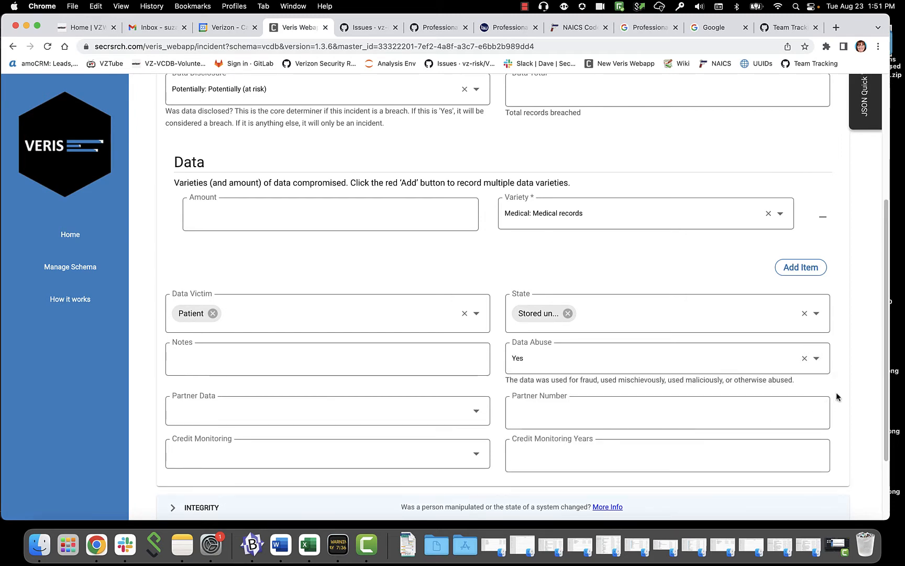
pyautogui.scroll(-3, 839, 393)
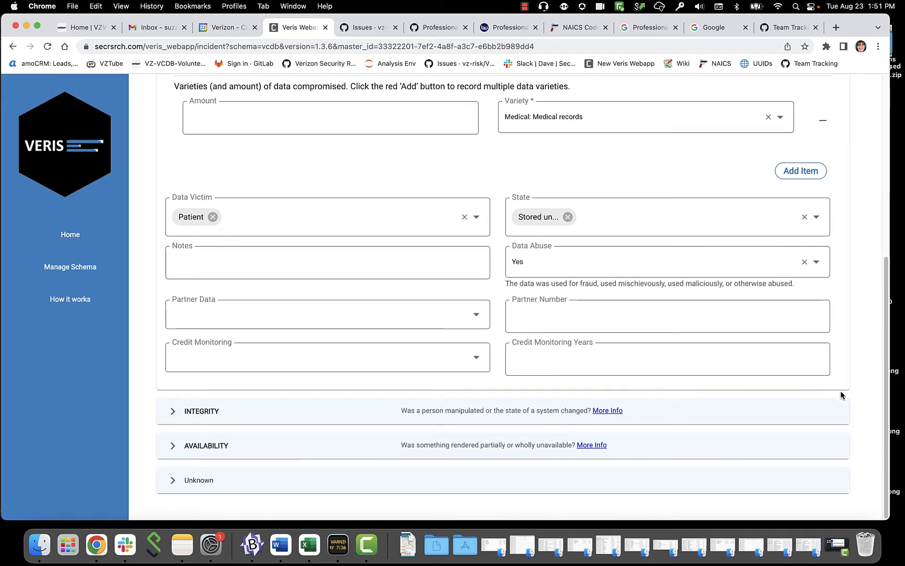
pyautogui.click(804, 262)
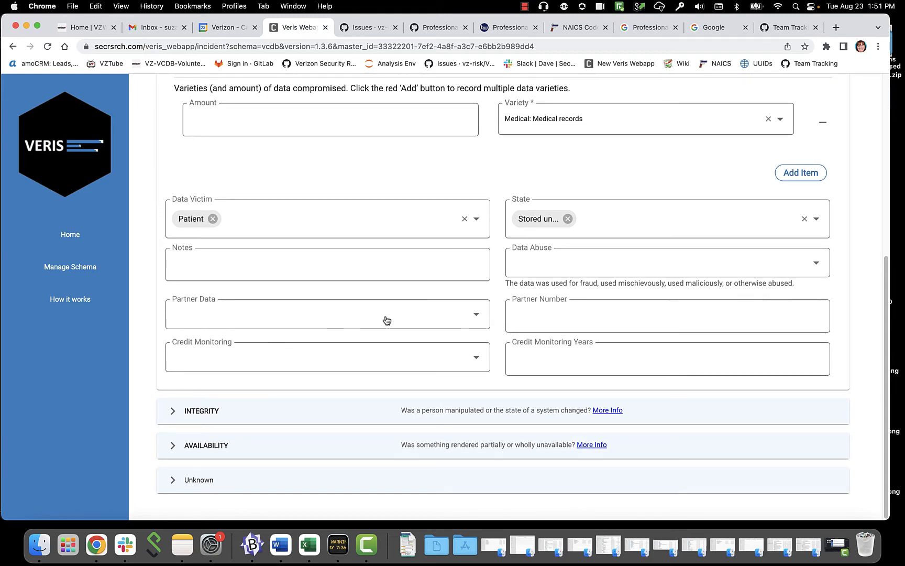
# - Set the Confidentiality section's Partner Data to No
pyautogui.click(475, 314)
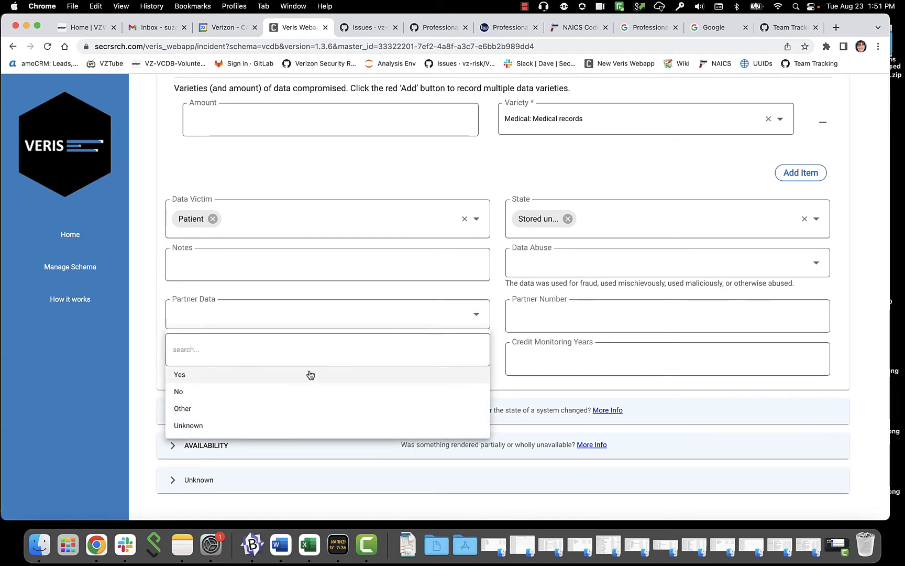
pyautogui.click(275, 393)
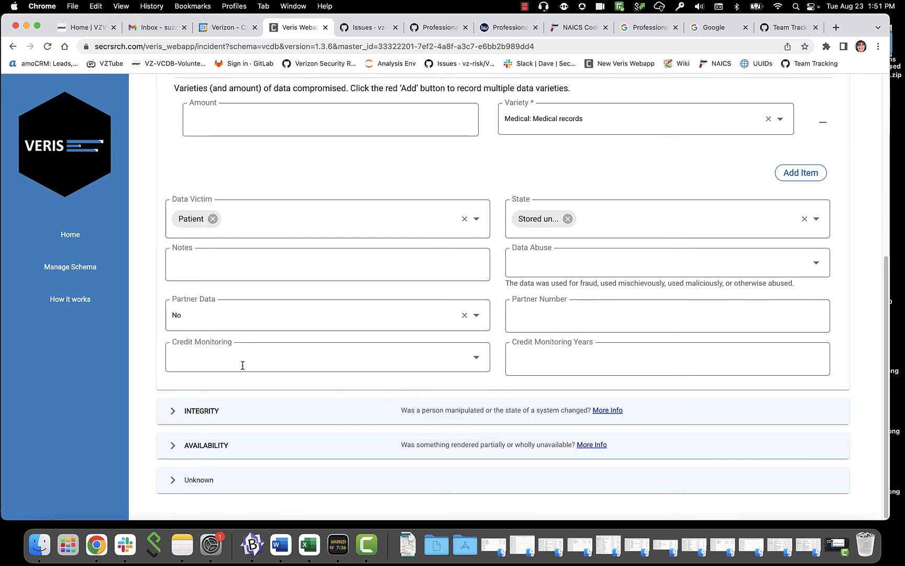
# - Set the Confidentiality section's Credit Monitoring to Yes and the Integrity Variety to "Software installation: Software installation or code modification"
pyautogui.click(477, 359)
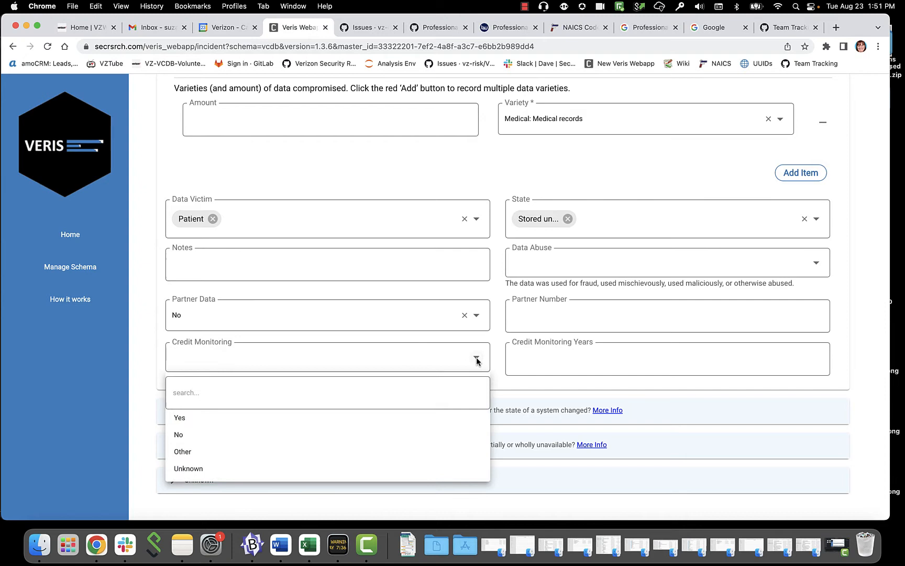
pyautogui.click(425, 415)
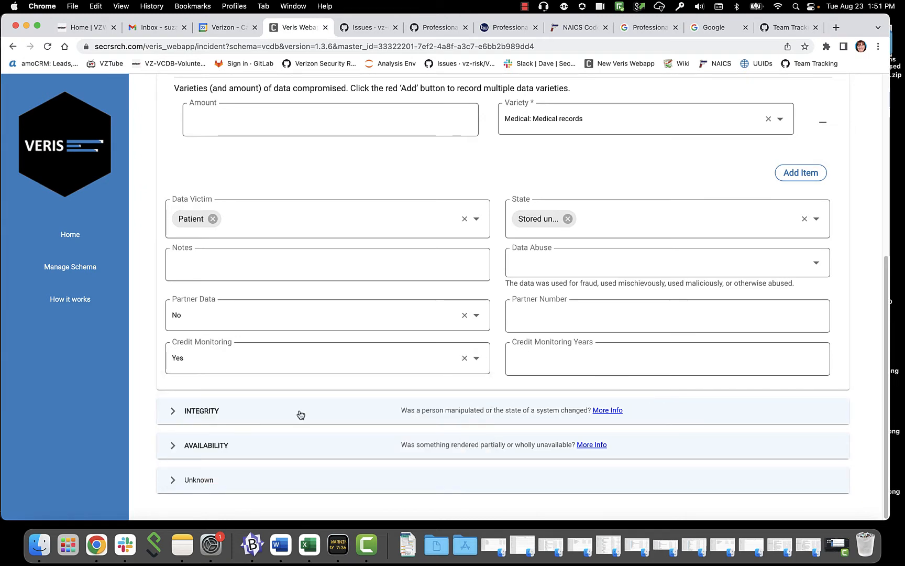
pyautogui.click(184, 410)
pyautogui.scroll(-2, 154, 403)
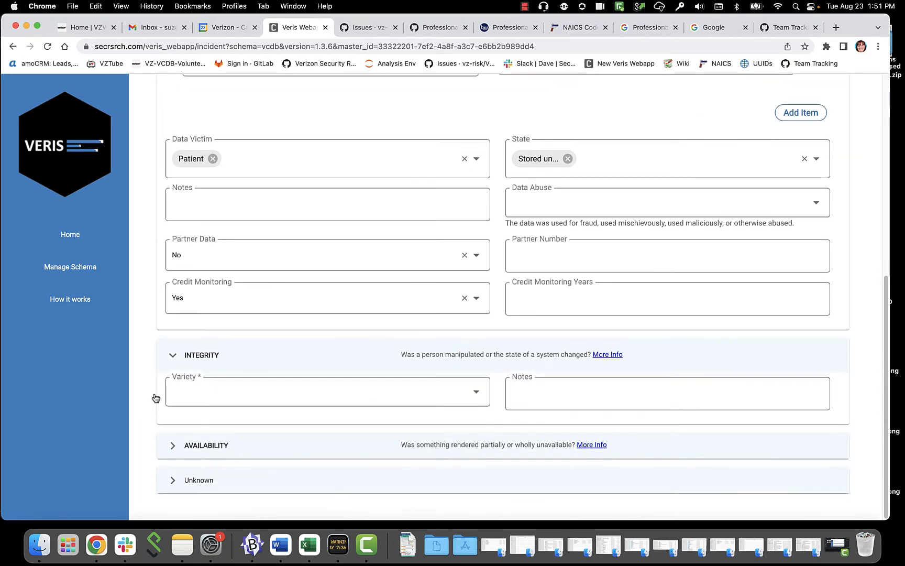
pyautogui.click(474, 393)
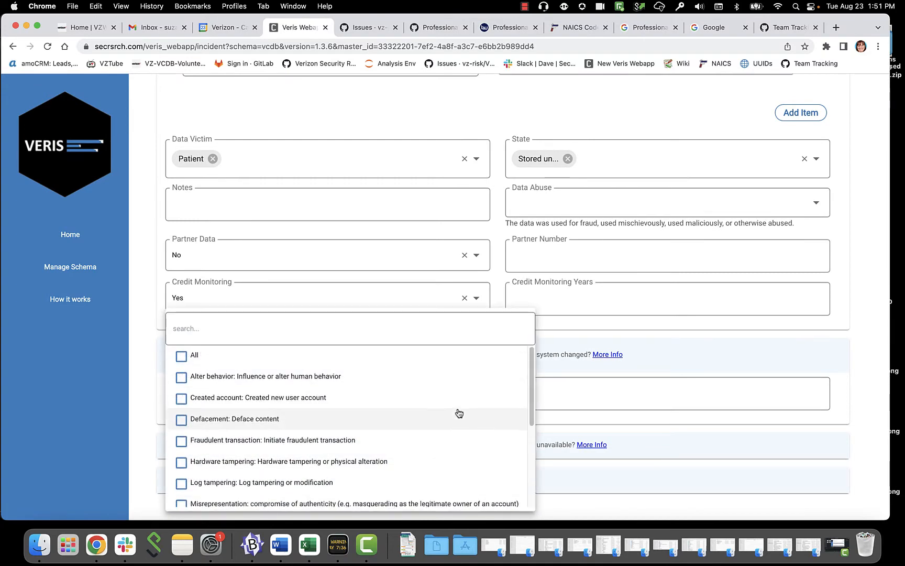
pyautogui.scroll(-5, 459, 414)
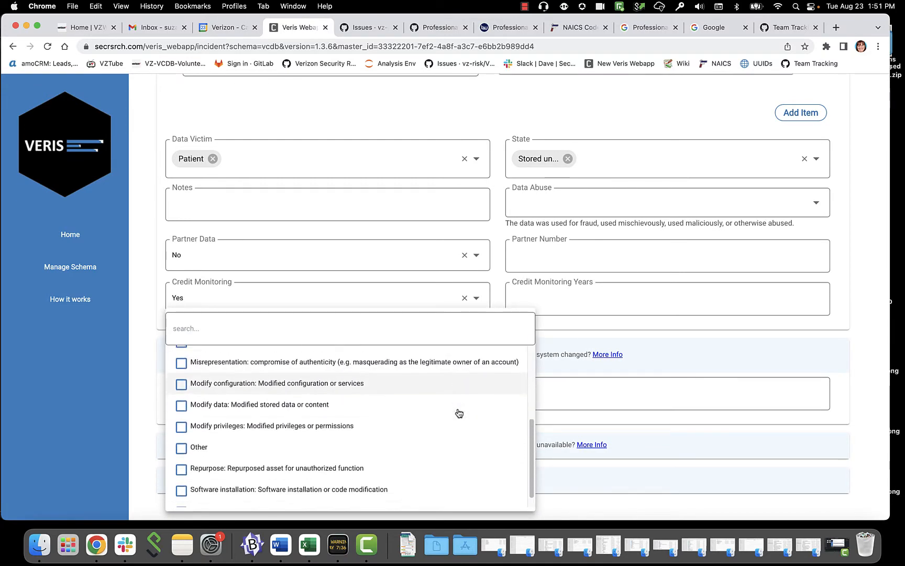
pyautogui.scroll(-1, 459, 413)
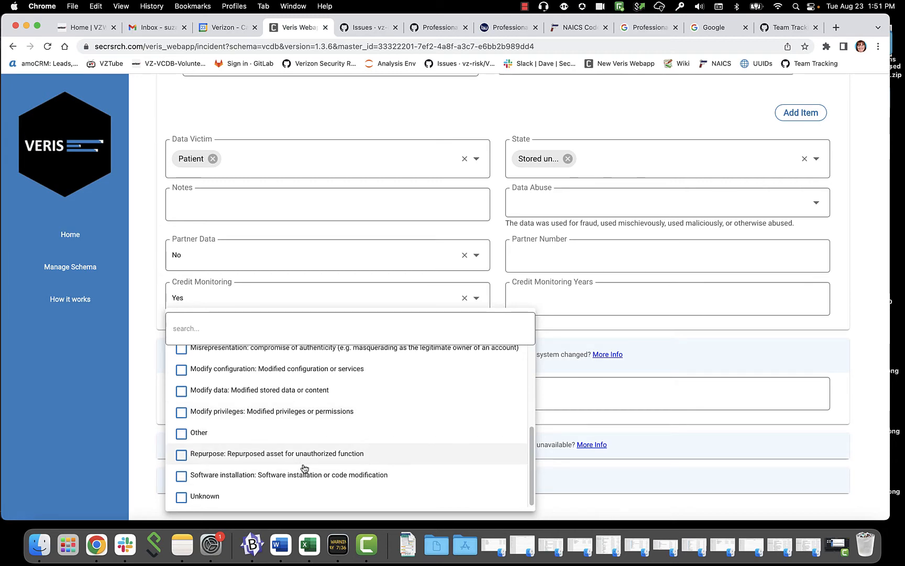
pyautogui.scroll(1, 446, 464)
pyautogui.scroll(5, 446, 465)
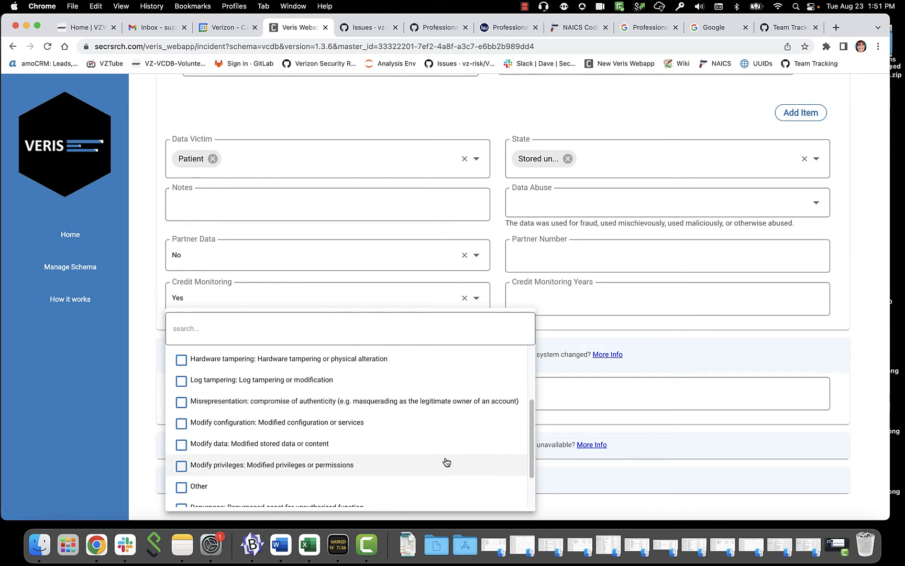
pyautogui.scroll(-5, 446, 461)
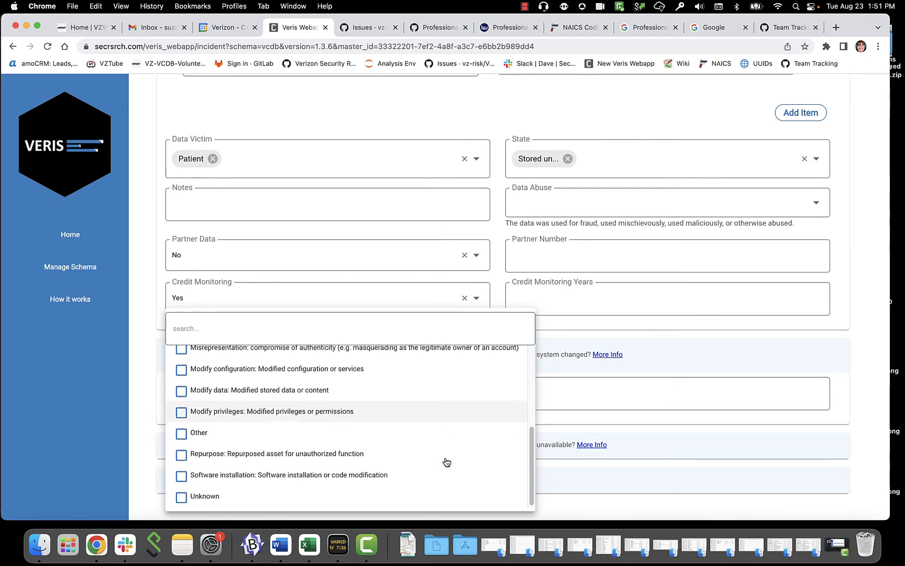
pyautogui.click(348, 475)
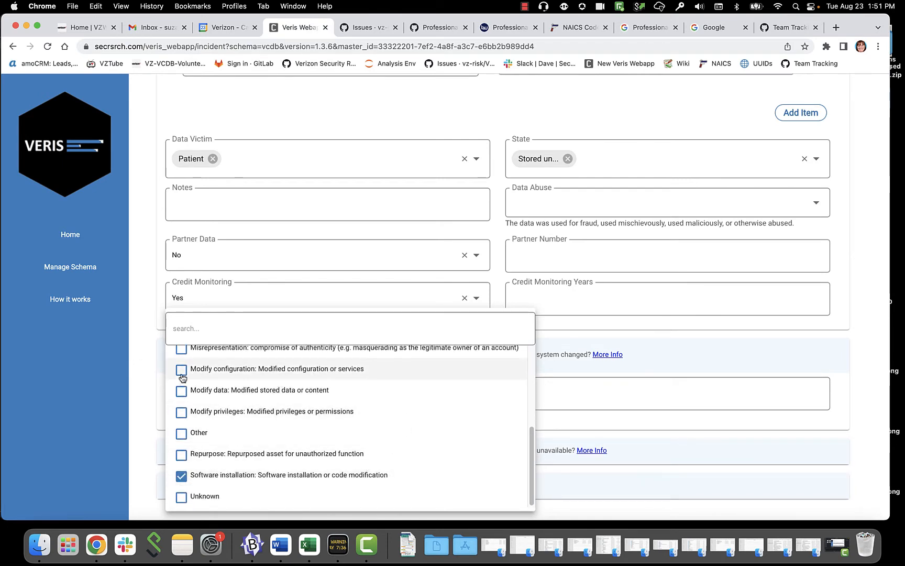
pyautogui.click(150, 367)
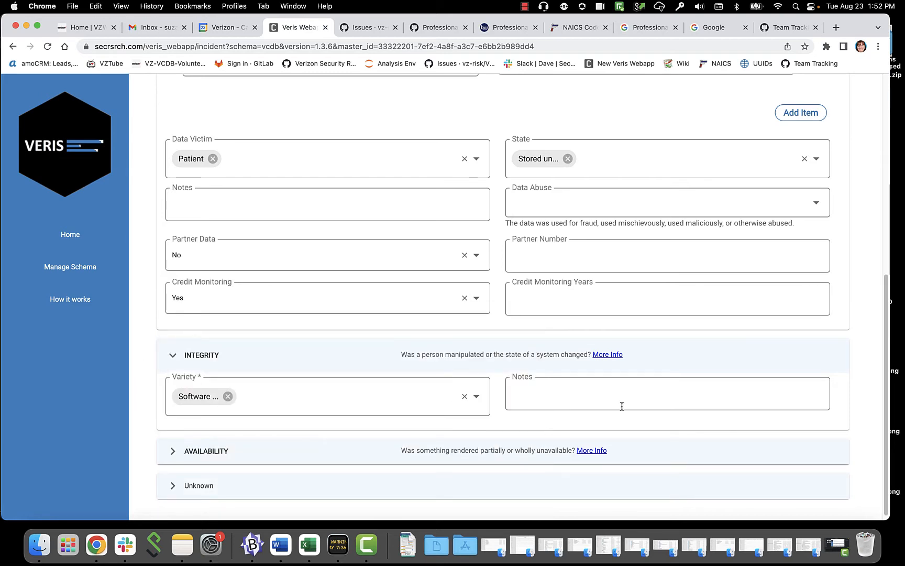
# - Set the Availability Variety to "Obscuration: Conversion or obscuration (ransomware)", then save the Attribute page and continue
pyautogui.scroll(-1, 622, 407)
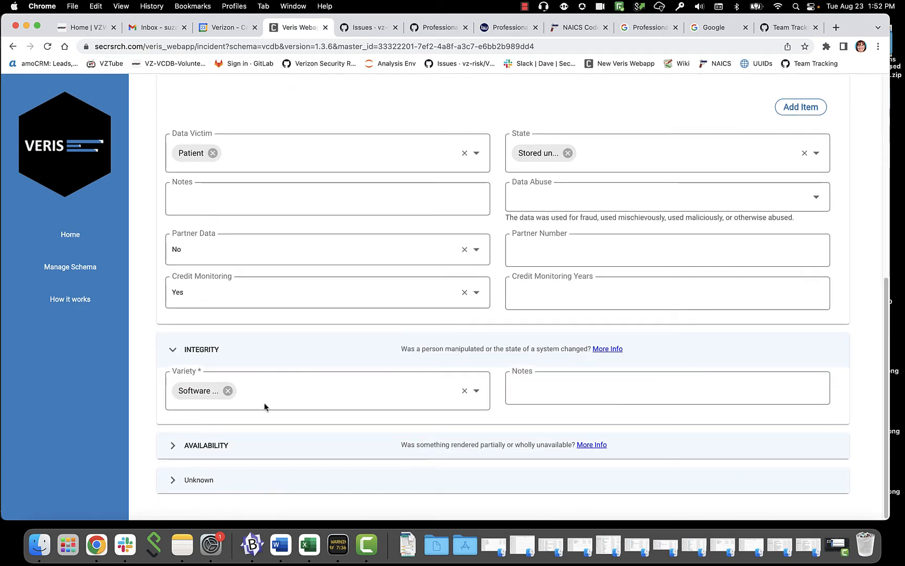
pyautogui.click(206, 445)
pyautogui.scroll(-4, 372, 400)
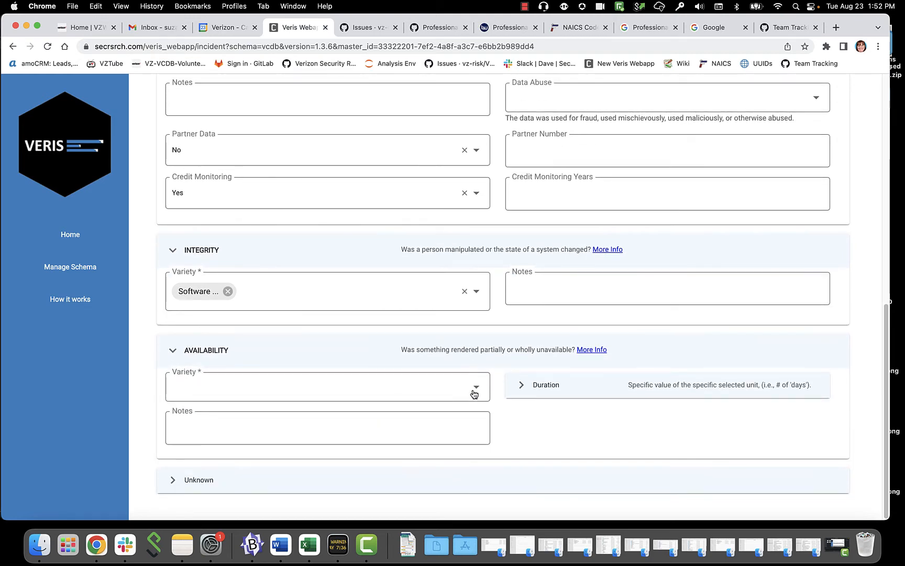
pyautogui.click(474, 394)
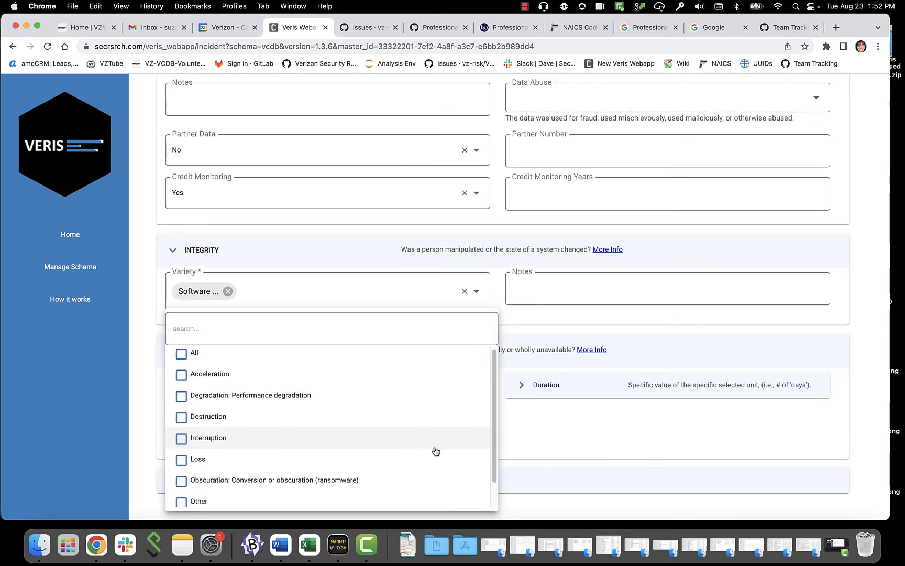
pyautogui.scroll(-1, 436, 451)
pyautogui.click(336, 470)
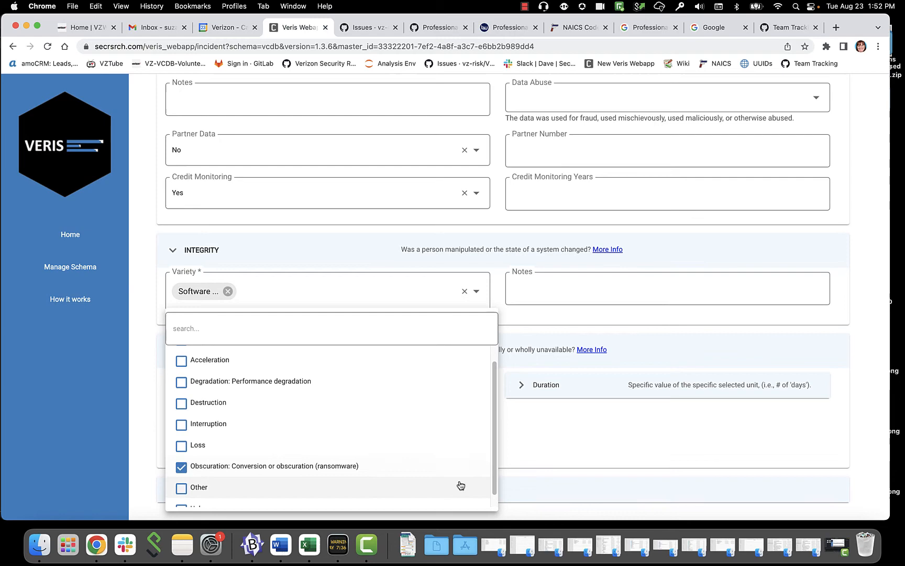
pyautogui.click(575, 485)
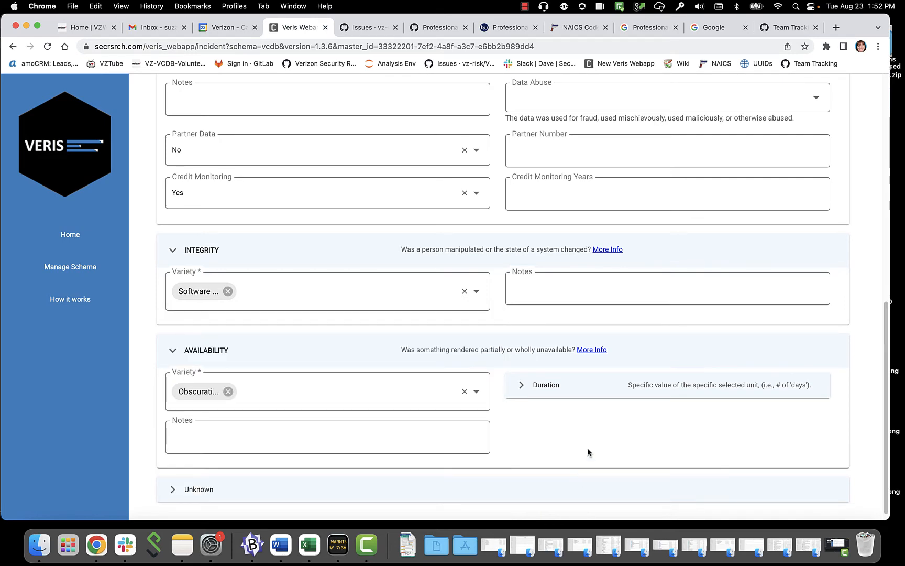
pyautogui.scroll(-1, 597, 416)
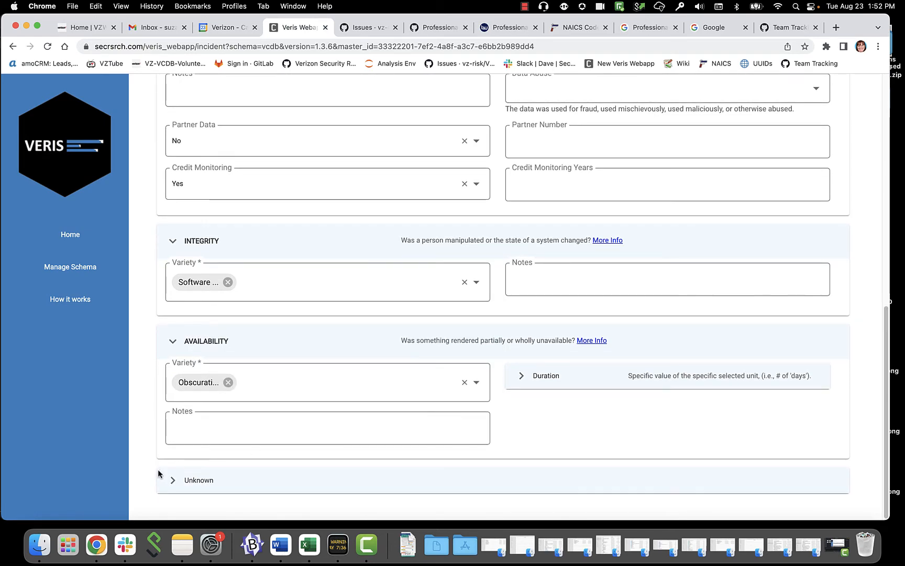
pyautogui.scroll(10, 717, 378)
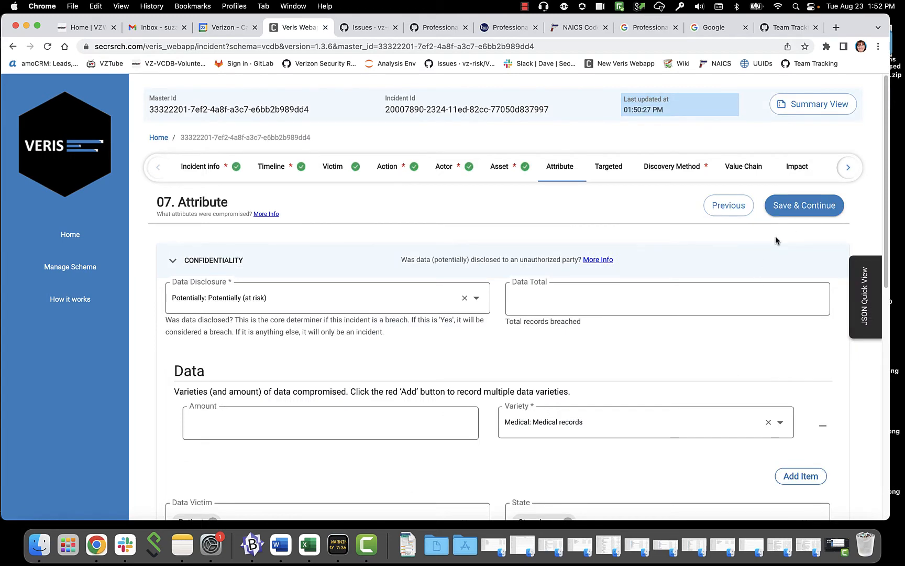
pyautogui.click(783, 207)
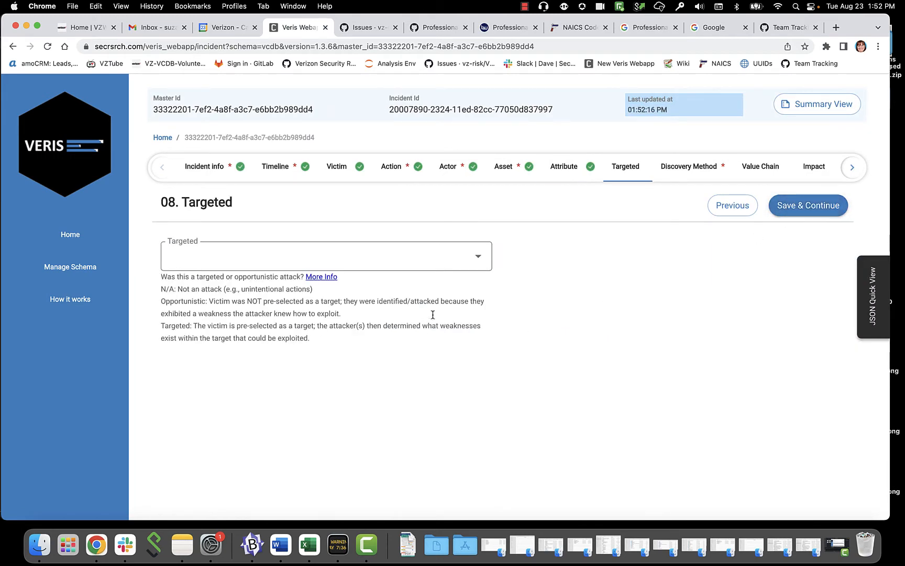
# - Set Targeted to Unknown, then save the Targeted page and continue to Discovery Method
pyautogui.click(475, 257)
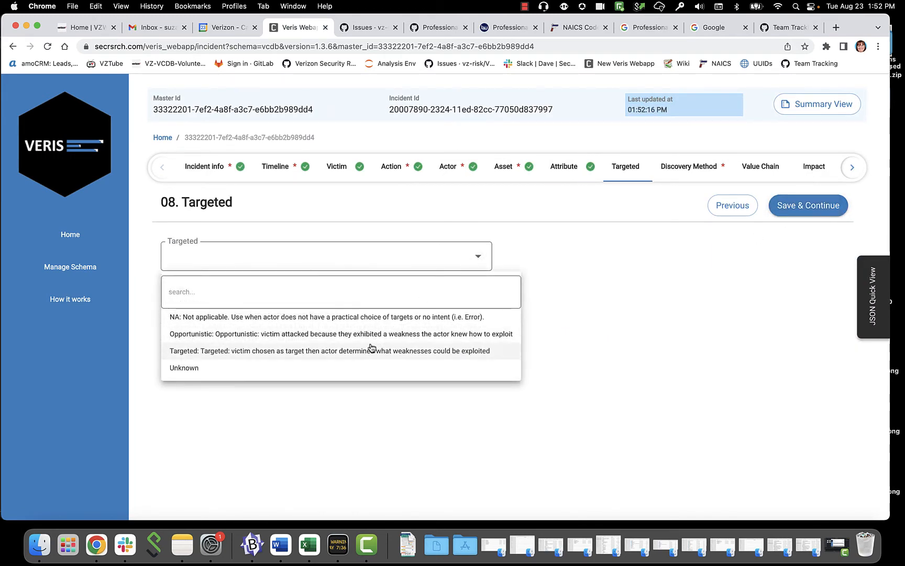
pyautogui.click(360, 366)
pyautogui.click(791, 208)
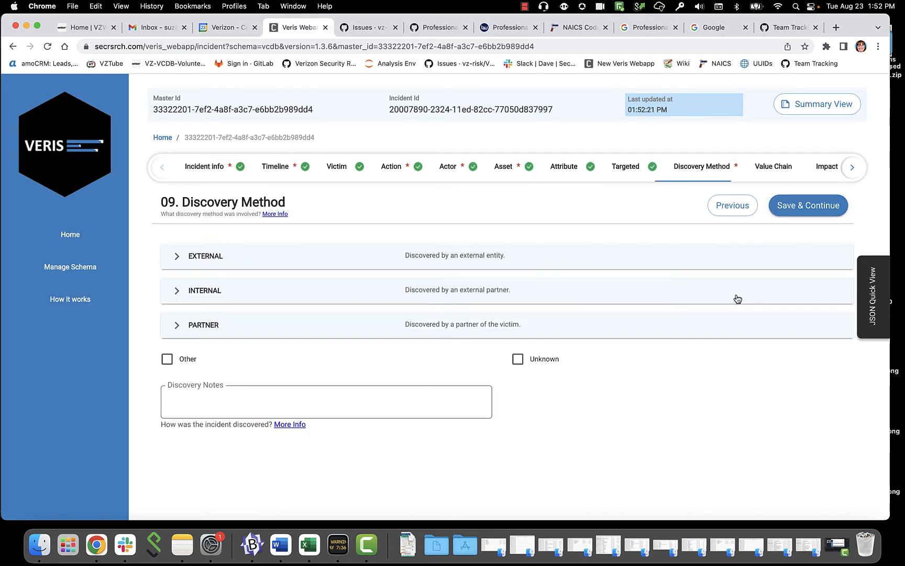
# - Set the External discovery Variety to "Actor disclosure: disclosed by threat agent", then save the Discovery Method page and continue
pyautogui.click(214, 261)
pyautogui.click(248, 297)
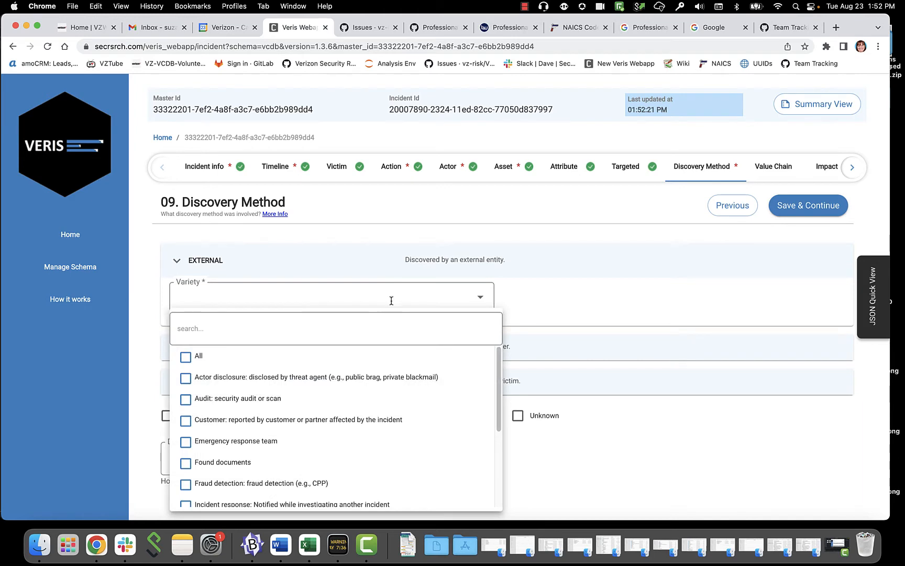
pyautogui.click(351, 383)
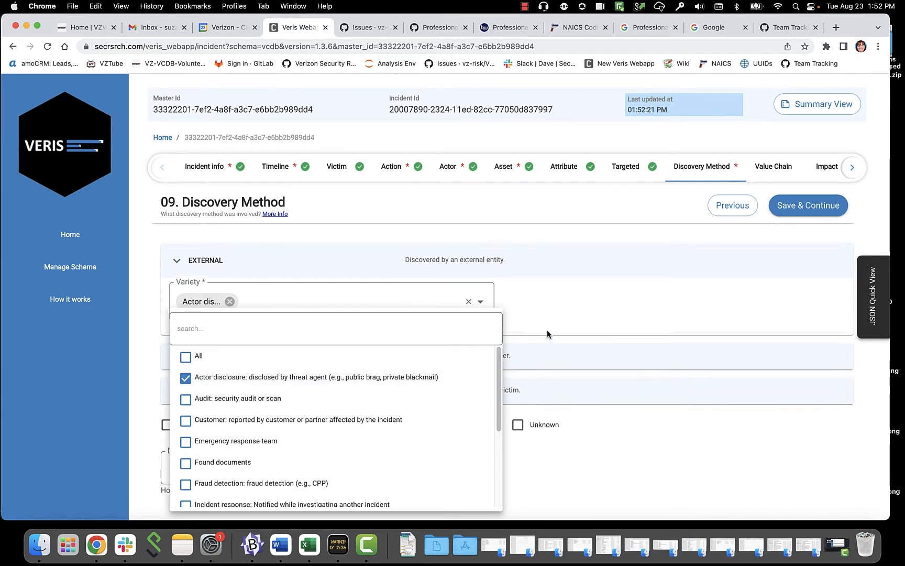
pyautogui.click(556, 306)
pyautogui.scroll(-1, 595, 303)
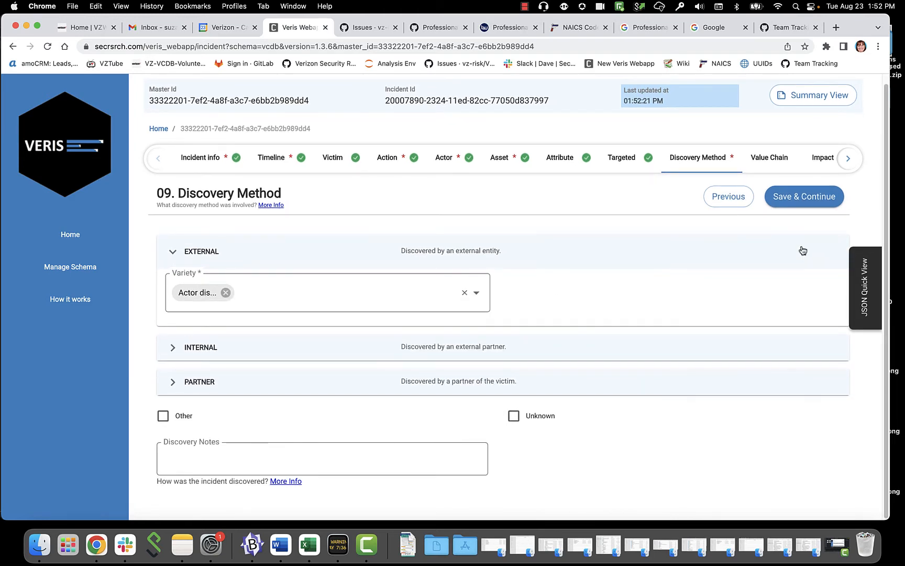
pyautogui.click(794, 204)
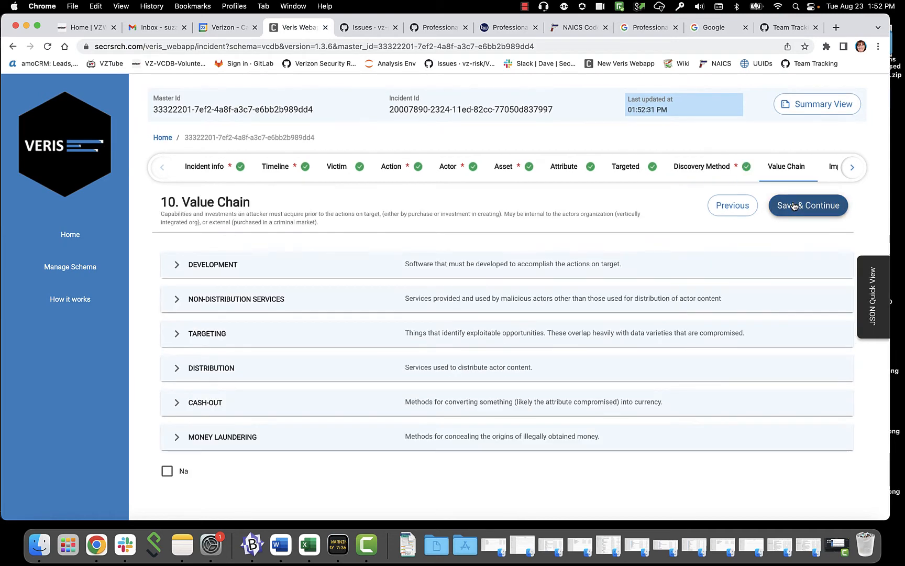
# - In the Value Chain's Development section, set the Variety to "Ransomware: Ransomware (encrypt or seize stored data)"
pyautogui.click(218, 265)
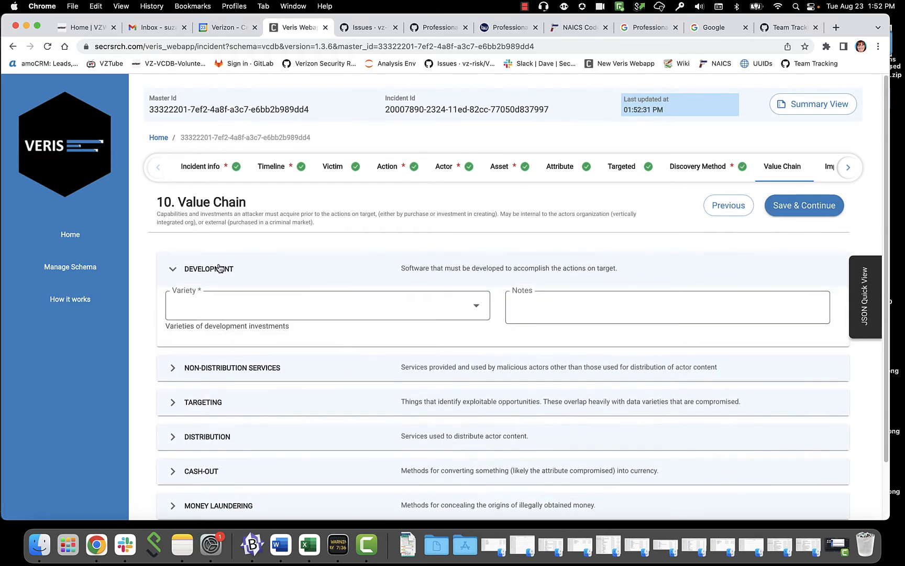
pyautogui.click(476, 306)
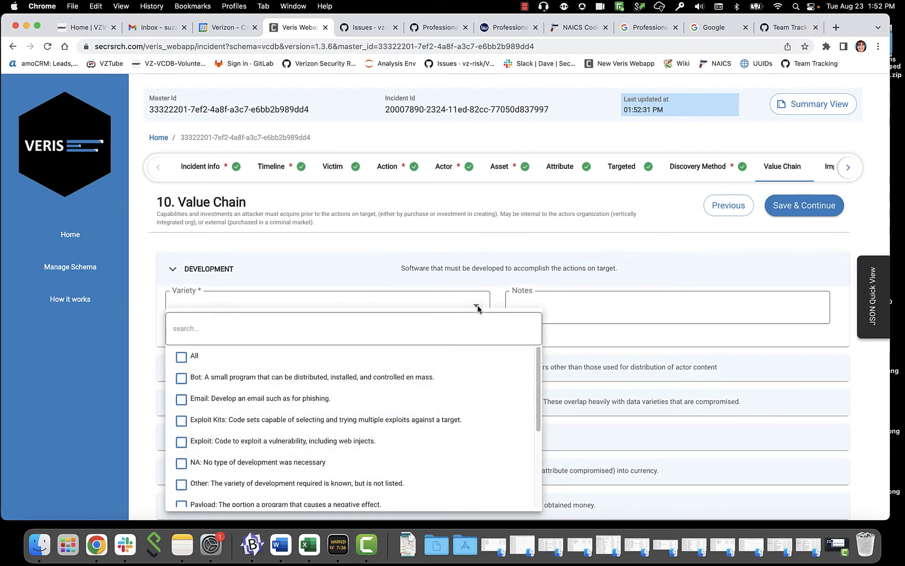
pyautogui.scroll(-4, 460, 403)
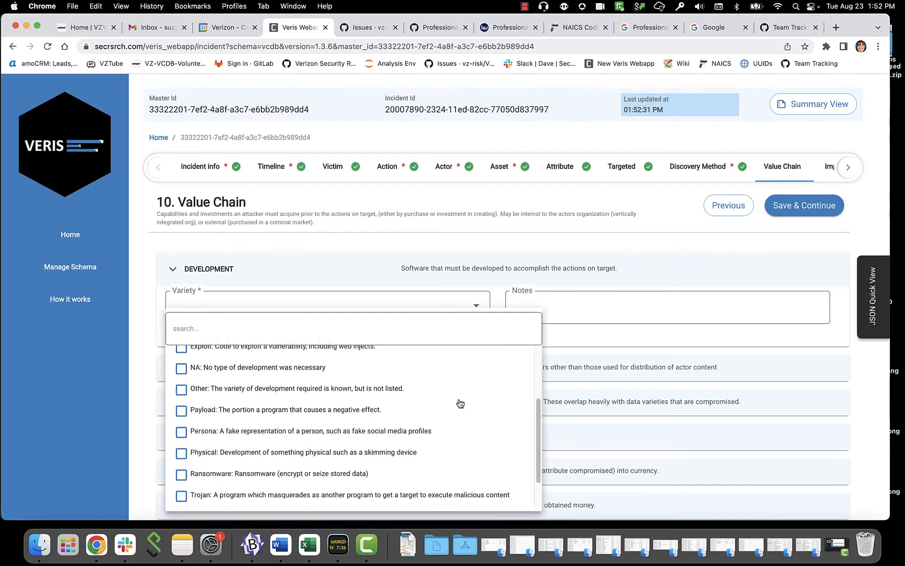
pyautogui.scroll(-1, 450, 413)
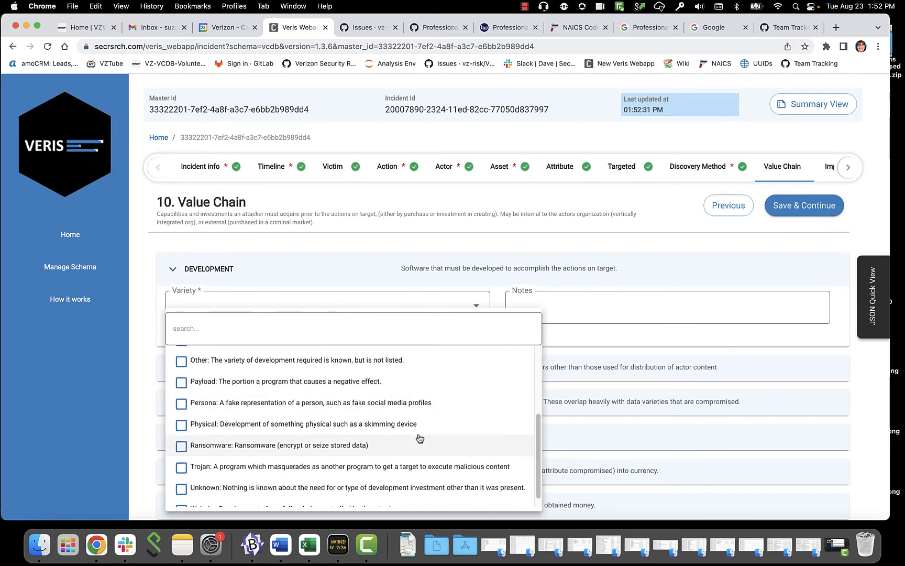
pyautogui.click(364, 445)
pyautogui.click(433, 245)
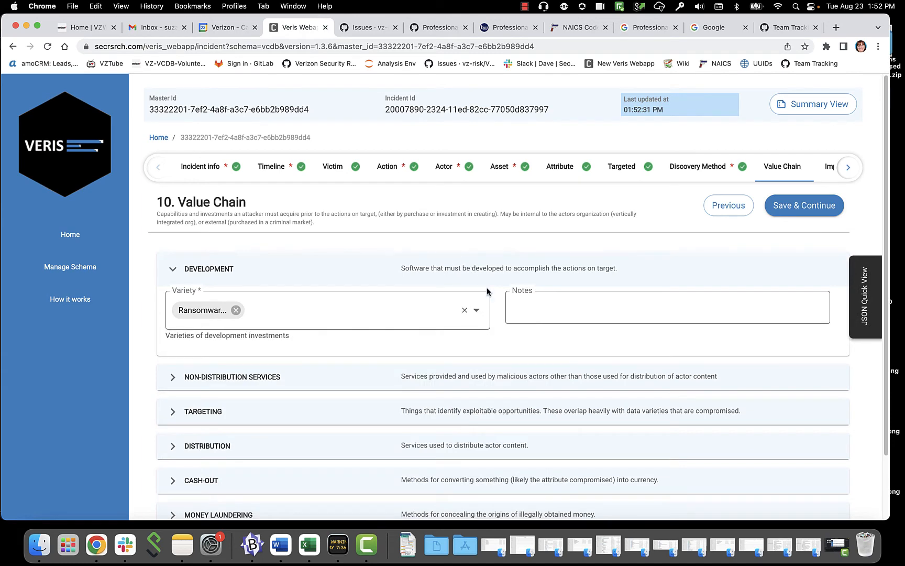
# - Expand the Non-Distribution Services section and review its Variety options without selecting any
pyautogui.scroll(-3, 482, 301)
pyautogui.click(196, 304)
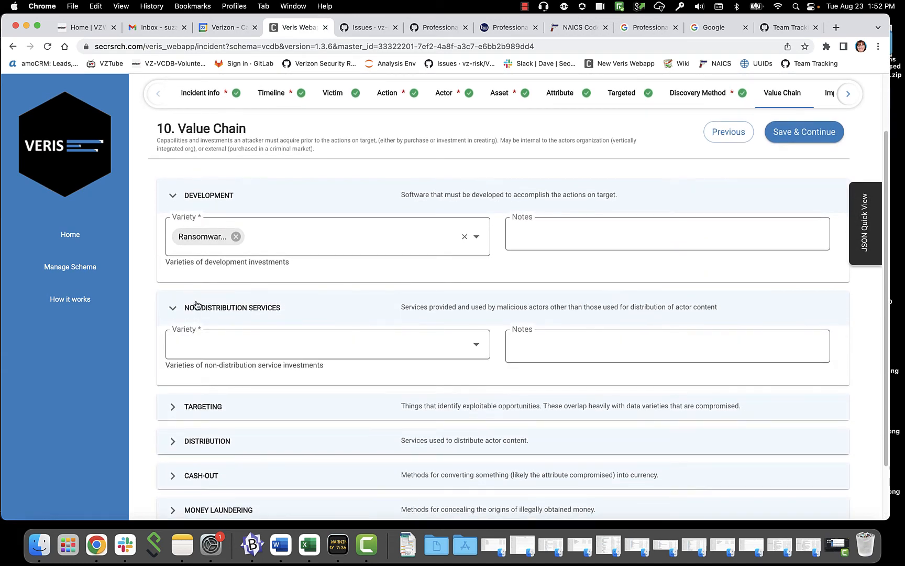
pyautogui.click(474, 348)
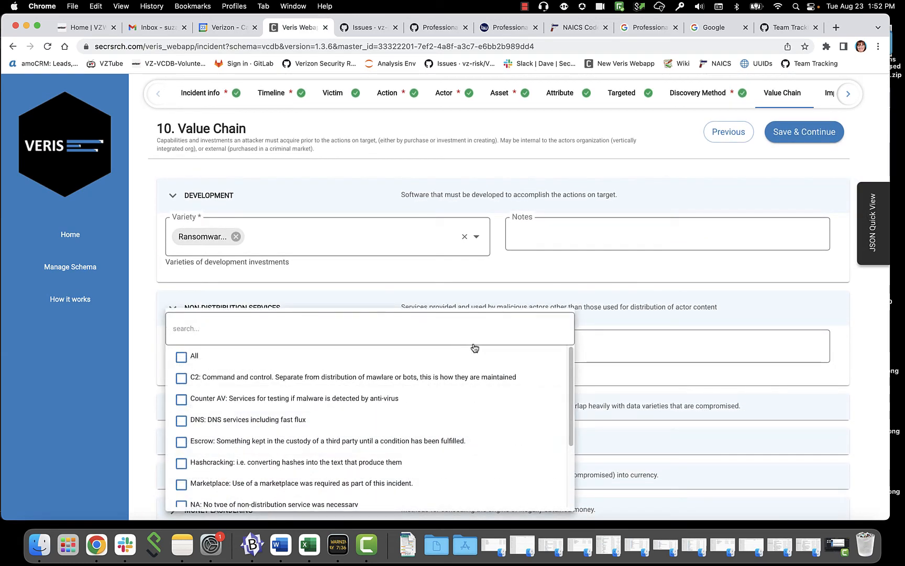
pyautogui.scroll(-3, 506, 426)
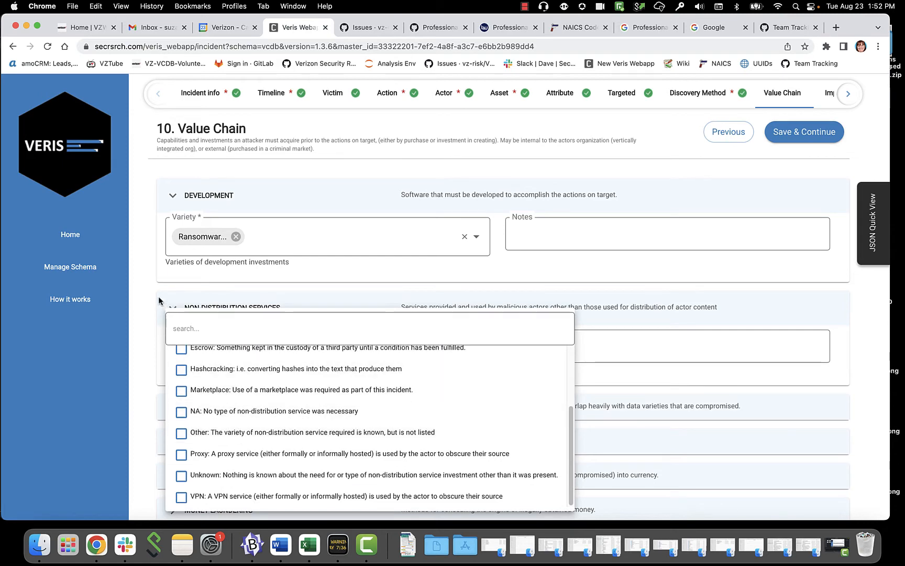
pyautogui.click(143, 299)
# - Expand the Value Chain's Distribution section and review its Variety options without selecting any
pyautogui.scroll(-3, 142, 302)
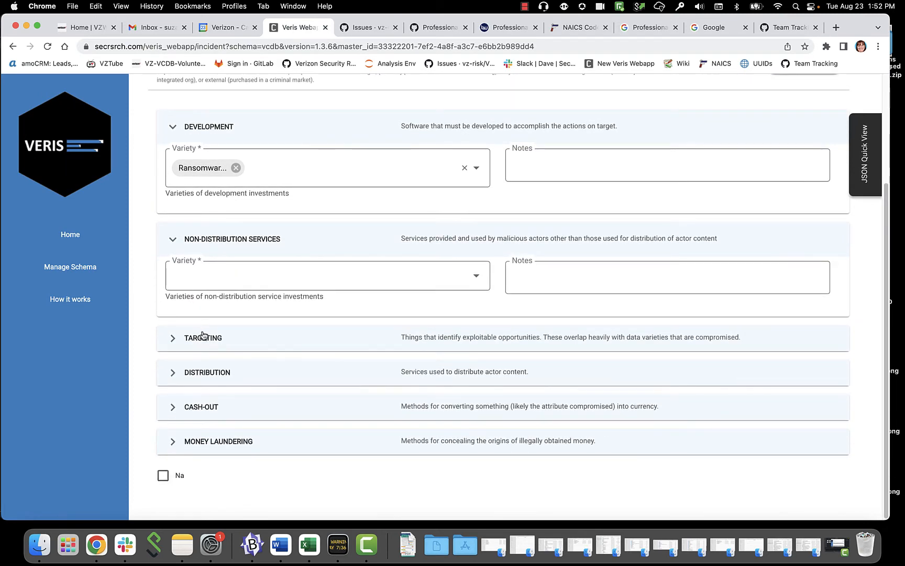
pyautogui.click(173, 374)
pyautogui.click(469, 419)
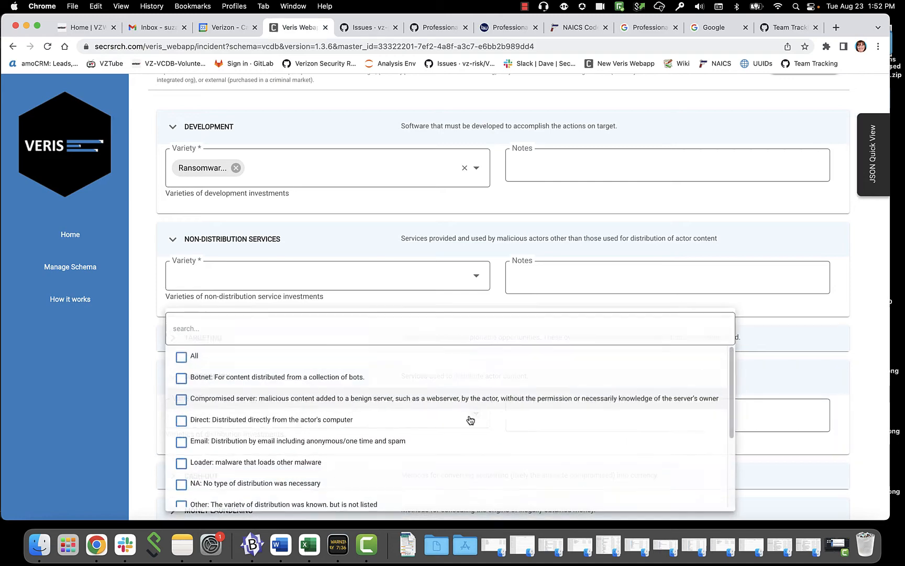
pyautogui.scroll(-5, 551, 427)
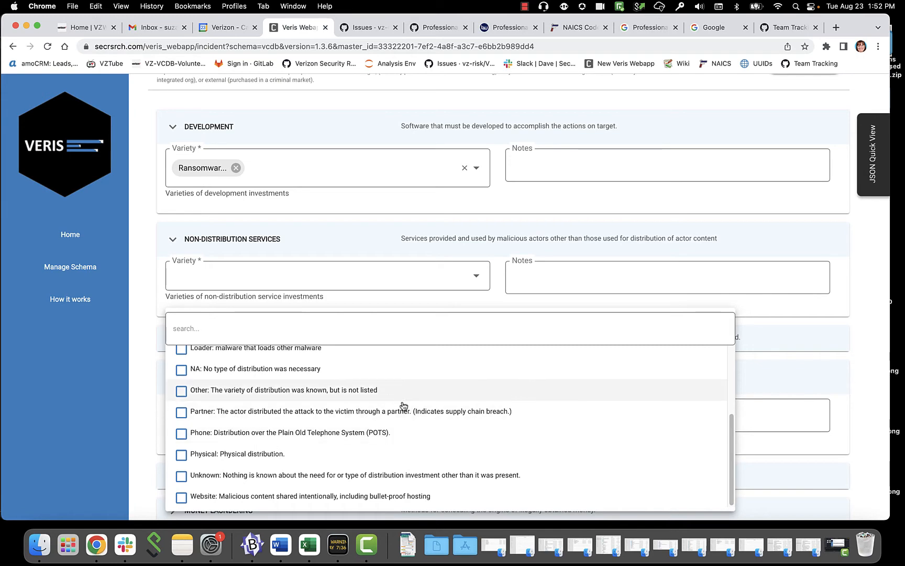
pyautogui.click(134, 362)
pyautogui.scroll(-2, 134, 362)
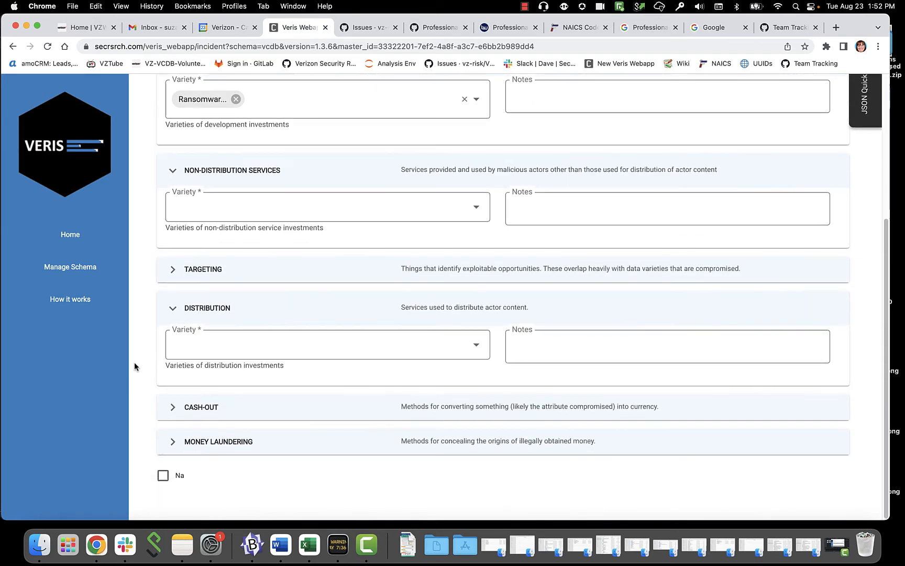
# - Save the Value Chain page and continue past the Impact page, leaving its fields empty
pyautogui.scroll(5, 715, 491)
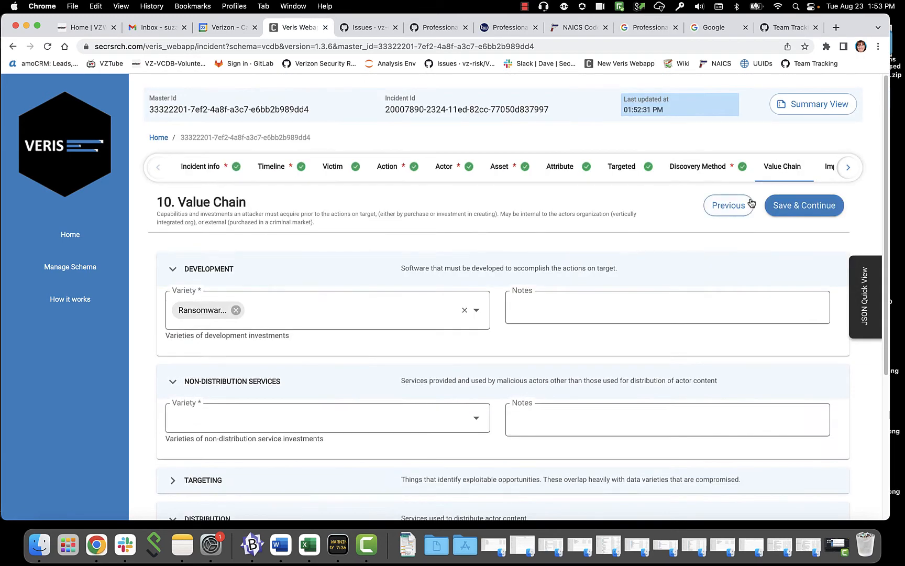
pyautogui.click(792, 209)
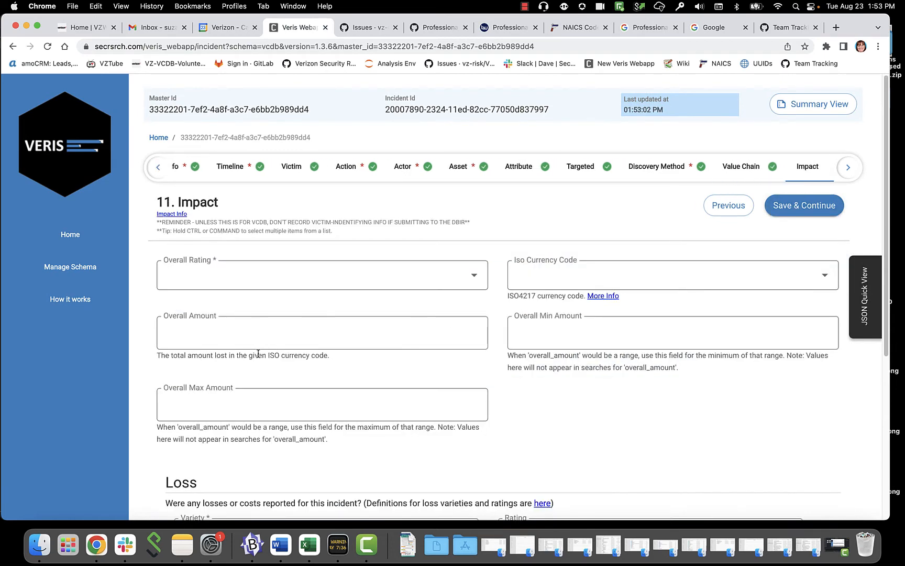
pyautogui.click(801, 209)
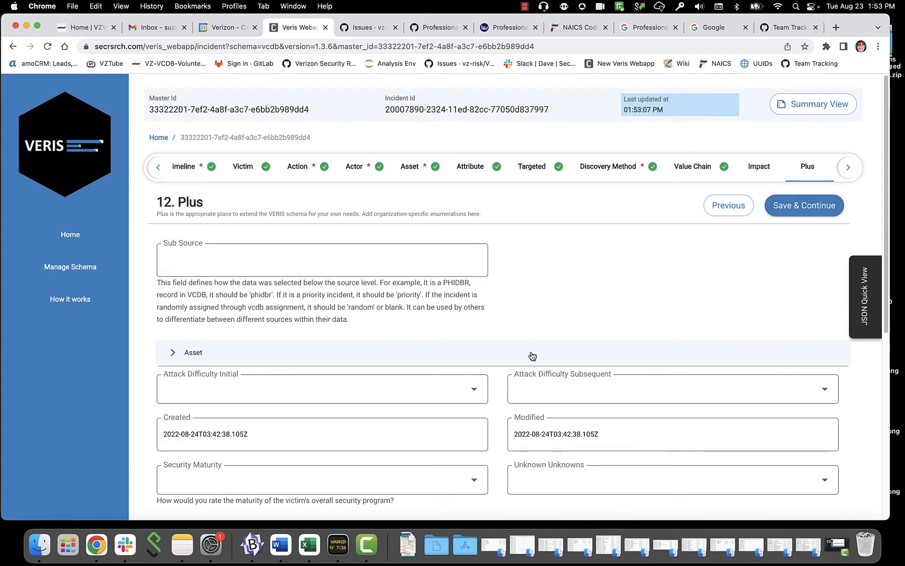
# - Review the Plus page's fields, then save it without changes and continue to Event Chain
pyautogui.scroll(-5, 580, 291)
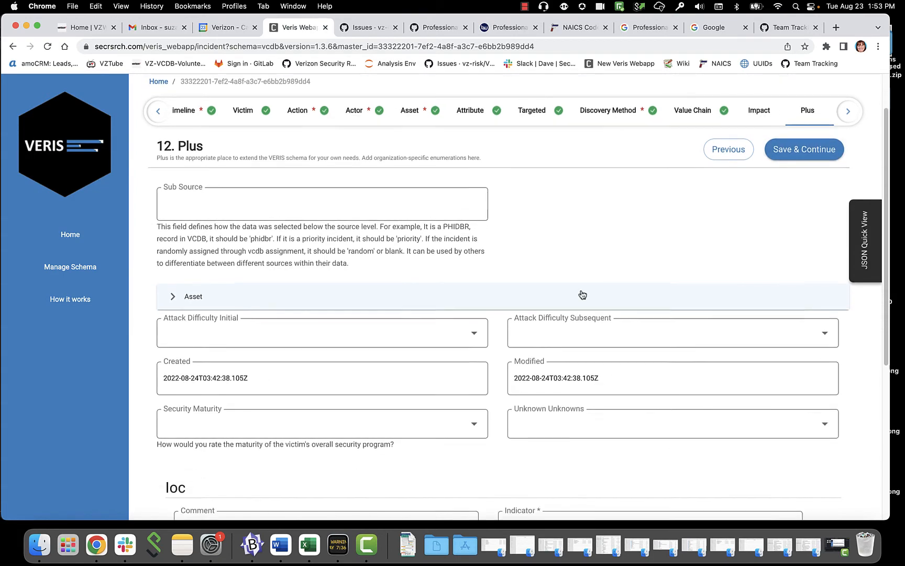
pyautogui.scroll(-2, 592, 289)
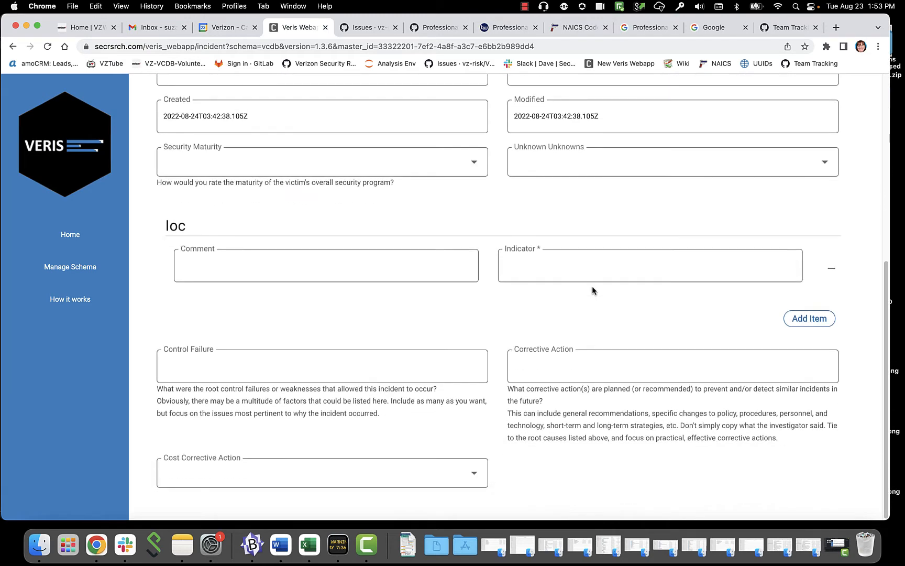
pyautogui.scroll(10, 748, 406)
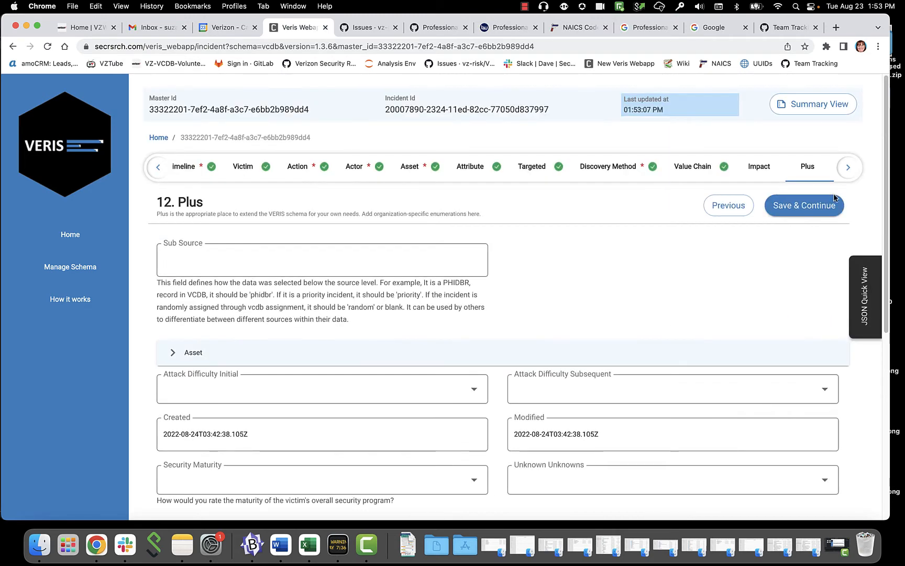
pyautogui.click(821, 209)
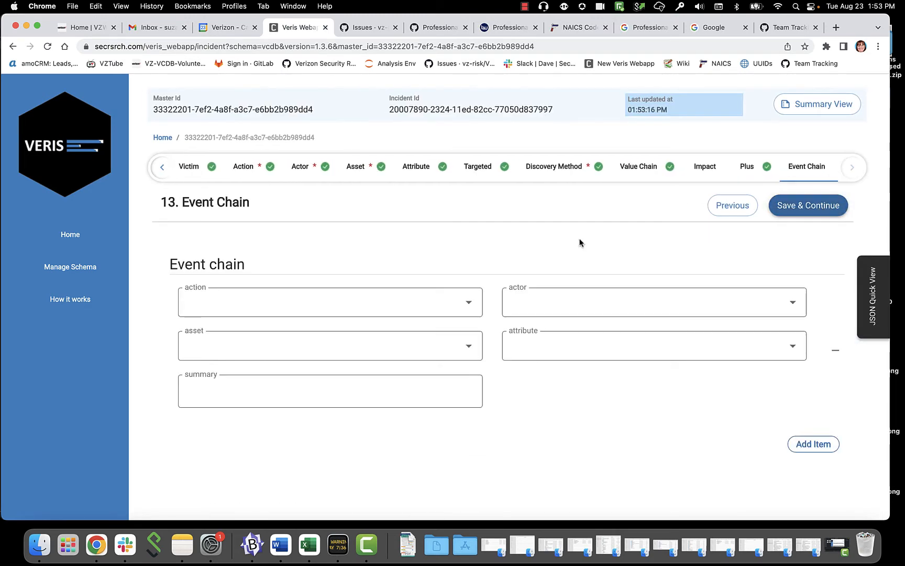
# - Set the first event chain entry's action to "unk: Unknown" and its asset to "srv: Server"
pyautogui.click(464, 305)
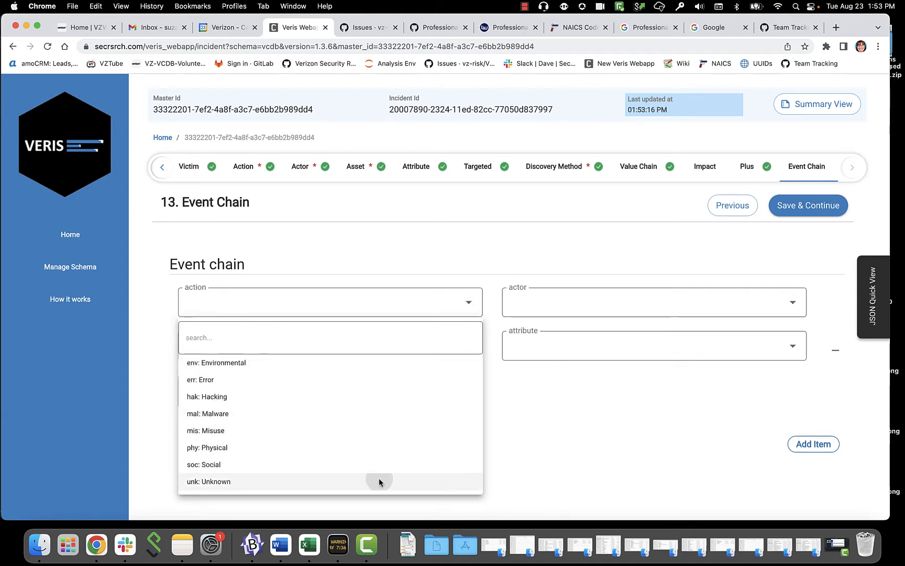
pyautogui.click(380, 480)
pyautogui.click(470, 351)
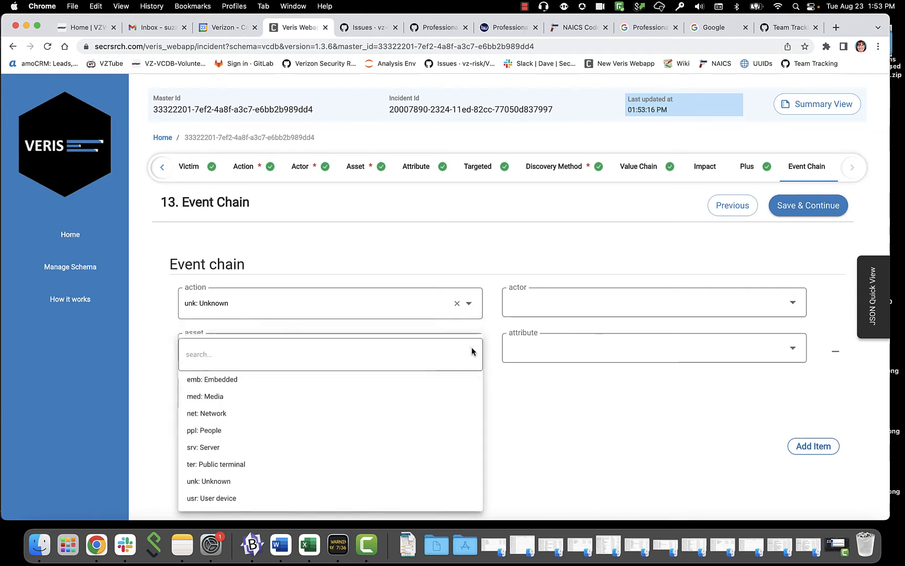
pyautogui.click(418, 446)
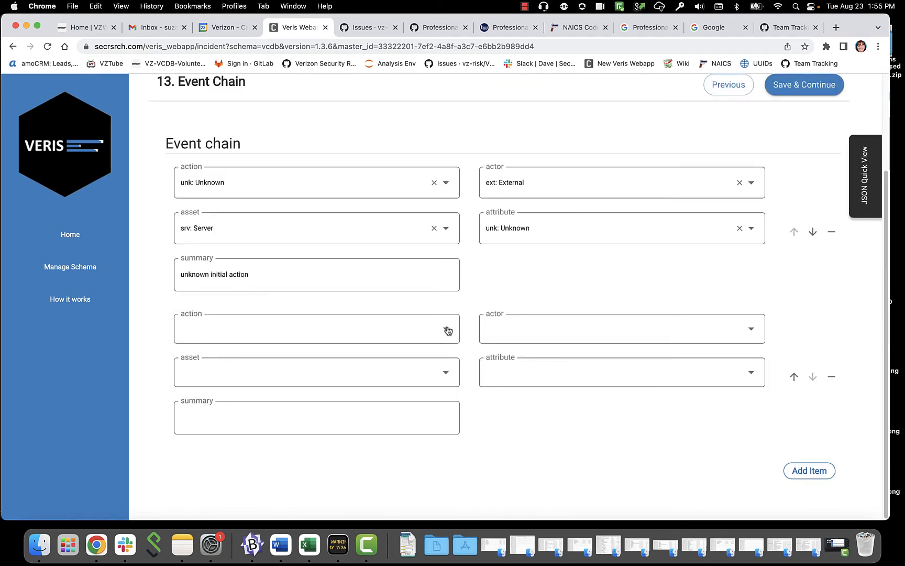
# - Fill the second event chain entry with action Malware, asset Server, actor External, attribute Integrity and summary "Malware installed"
pyautogui.click(447, 329)
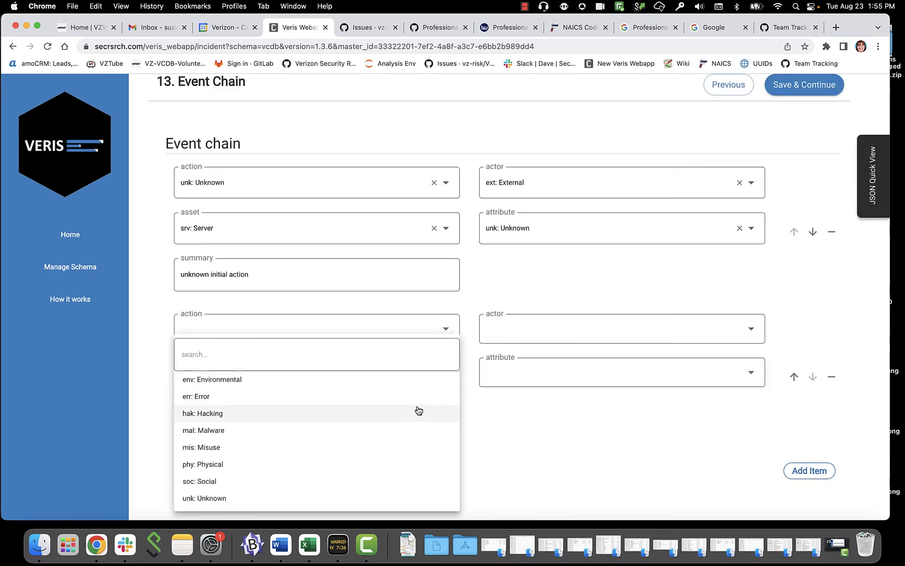
pyautogui.click(413, 430)
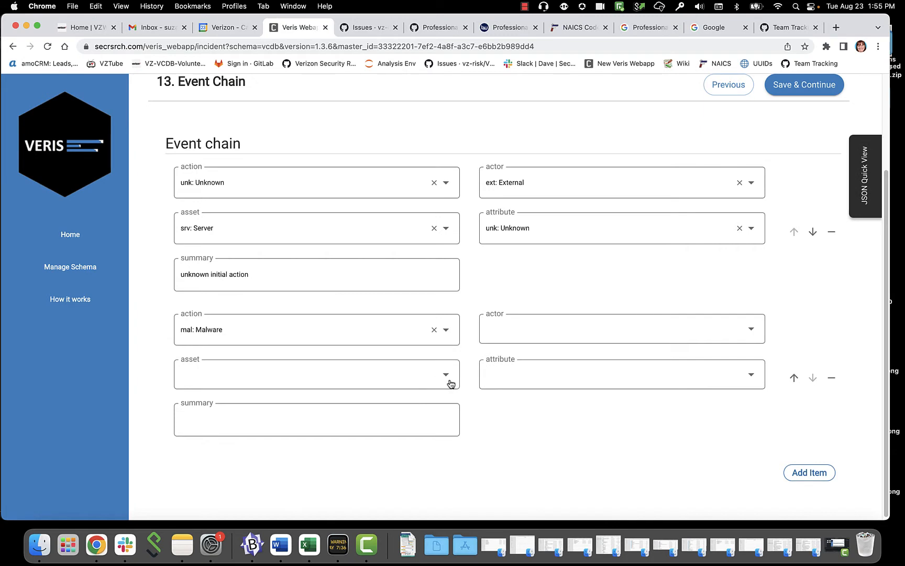
pyautogui.click(450, 384)
pyautogui.click(419, 446)
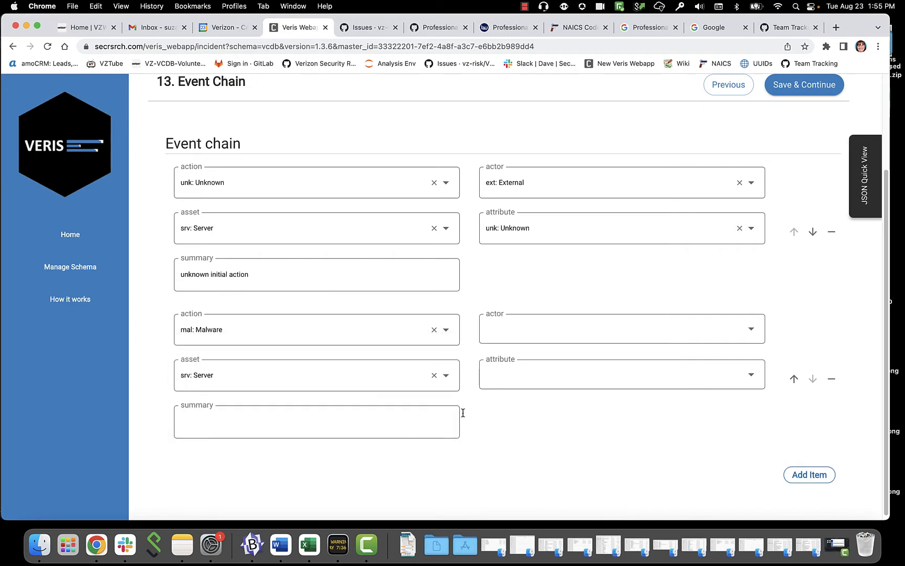
pyautogui.click(752, 330)
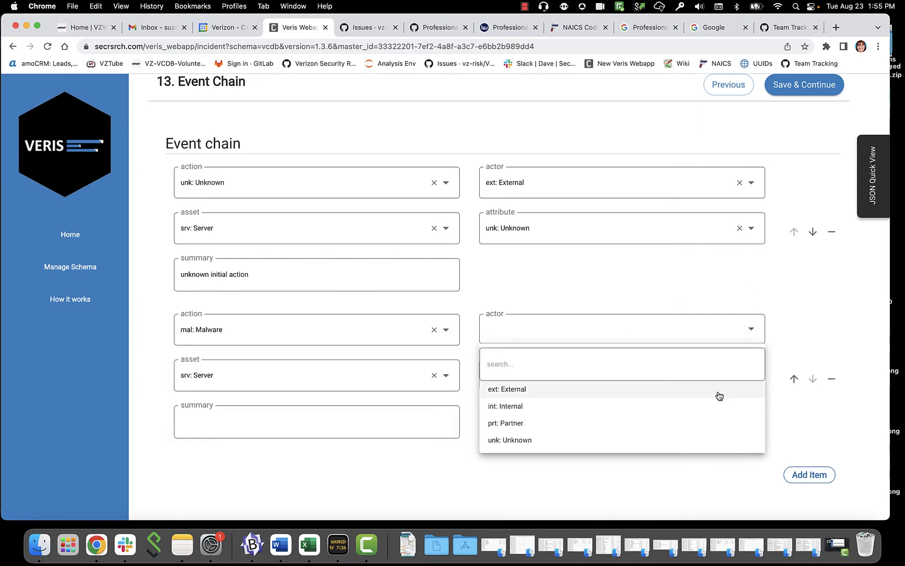
pyautogui.click(717, 391)
pyautogui.click(751, 377)
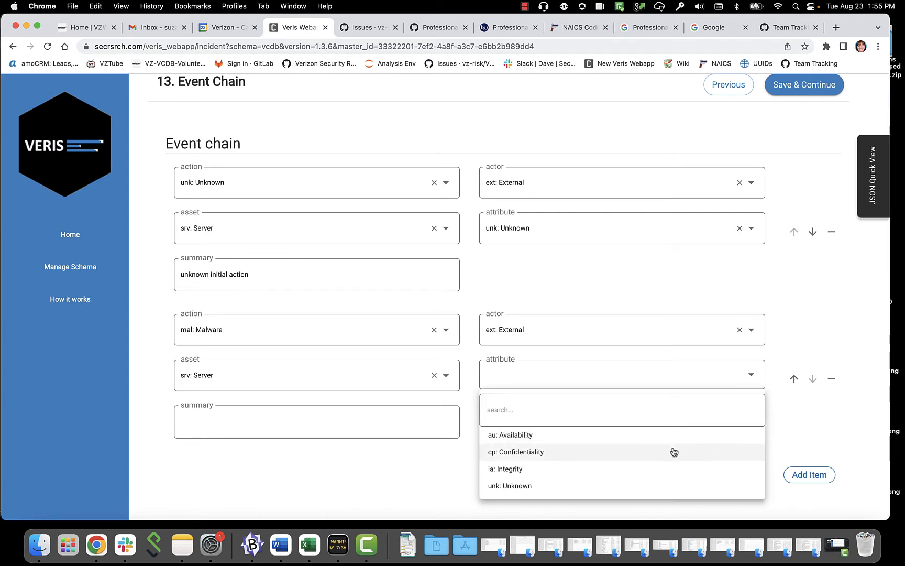
pyautogui.click(669, 473)
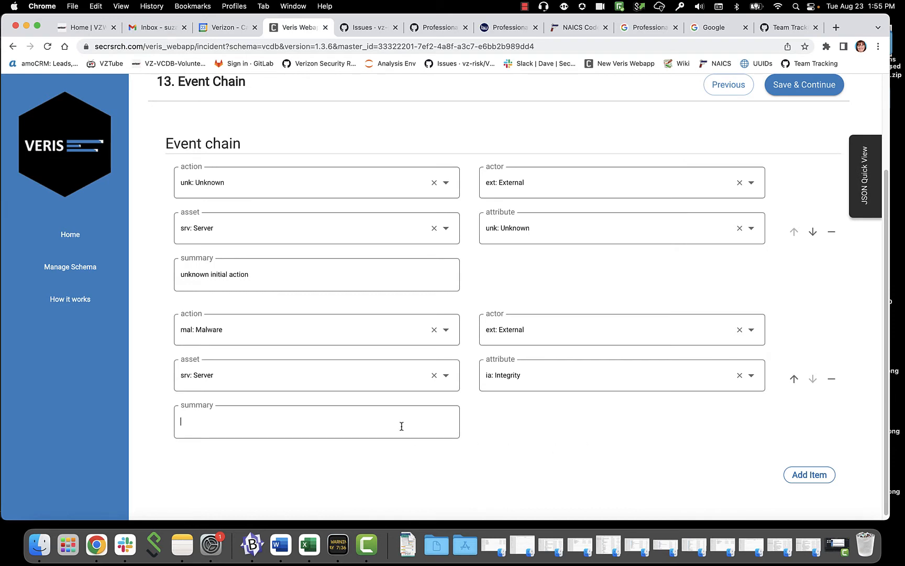
# - Add a third event chain entry with action Malware, asset Server, actor External, attribute Availability and summary "Encryption triggered."
pyautogui.click(808, 477)
pyautogui.scroll(-3, 707, 453)
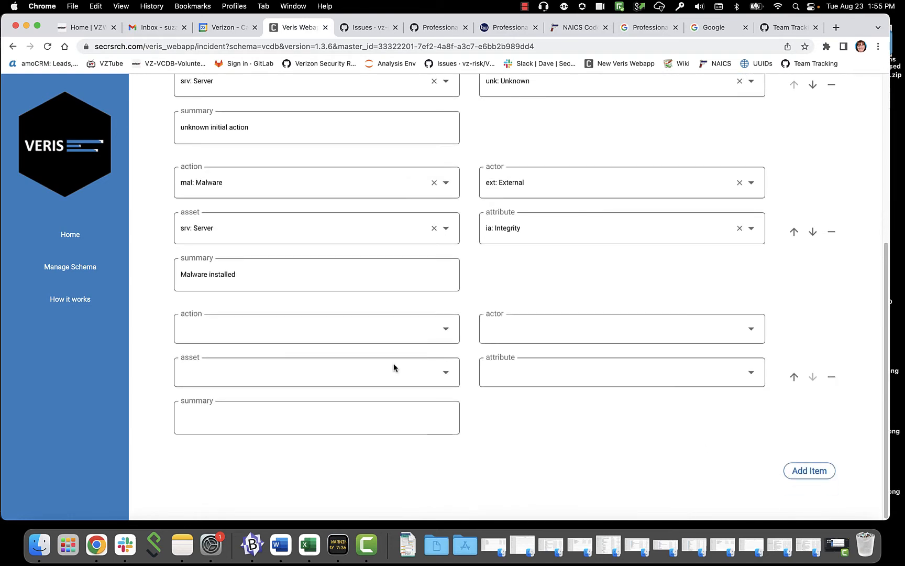
pyautogui.click(445, 330)
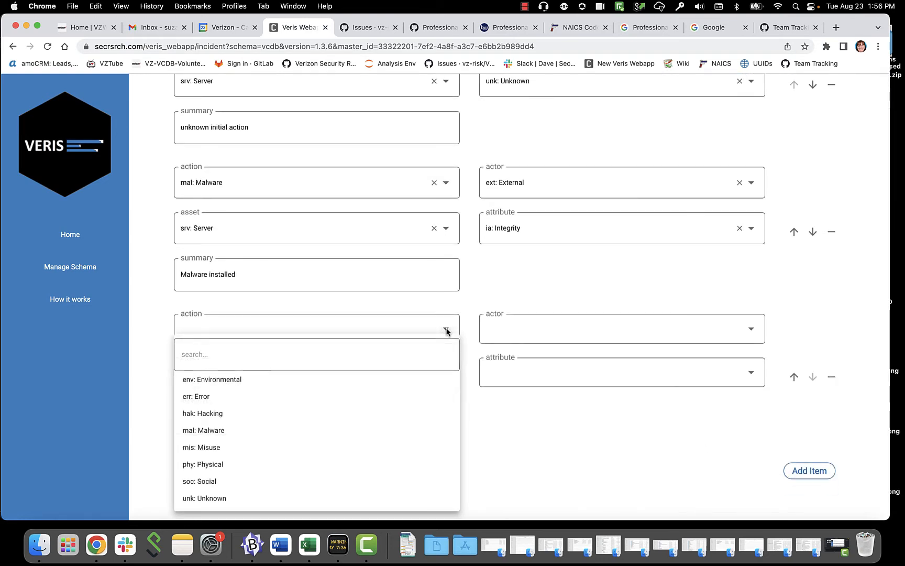
pyautogui.click(419, 432)
pyautogui.click(443, 376)
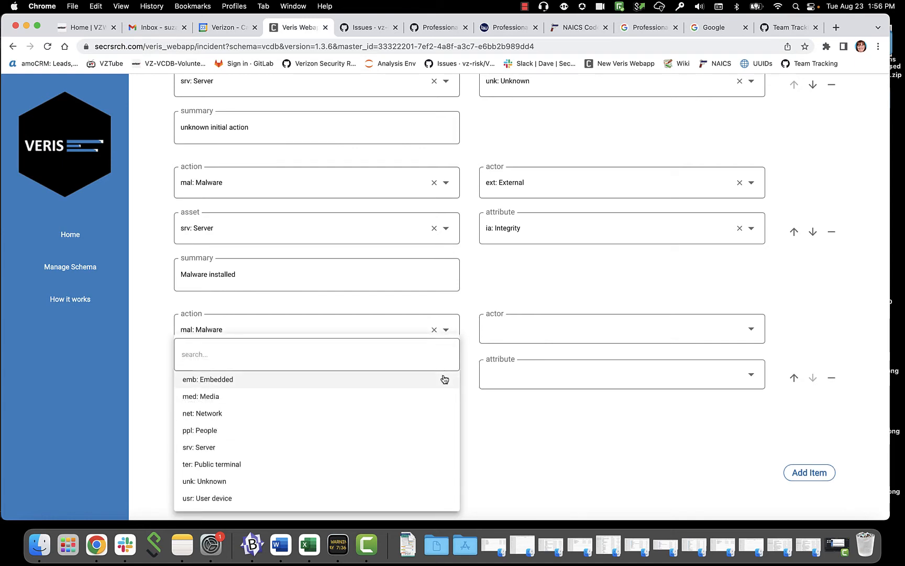
pyautogui.click(418, 448)
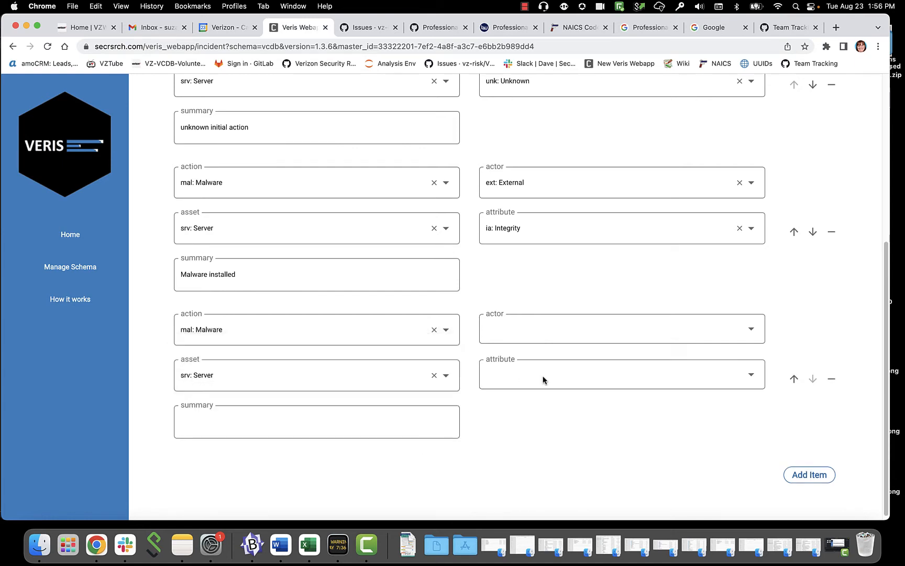
pyautogui.click(752, 336)
pyautogui.click(714, 389)
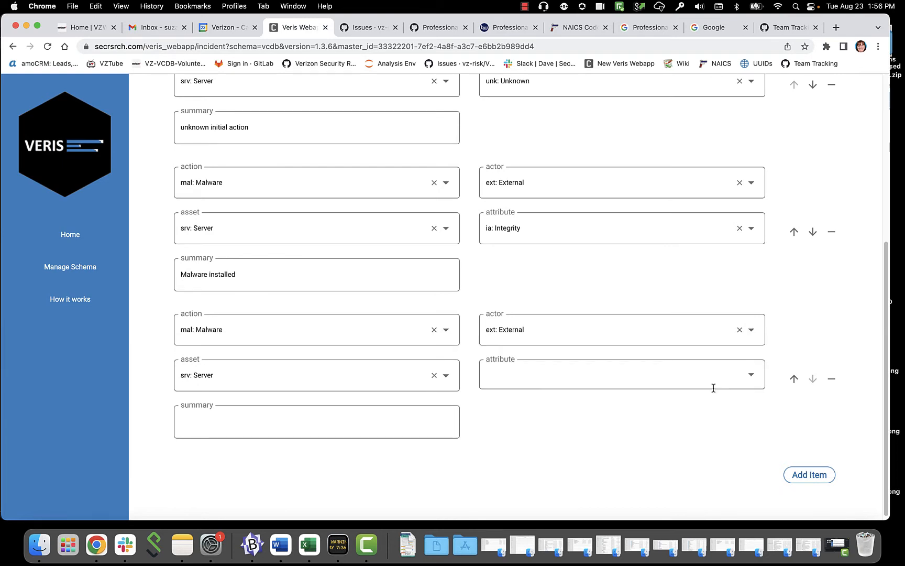
pyautogui.click(752, 376)
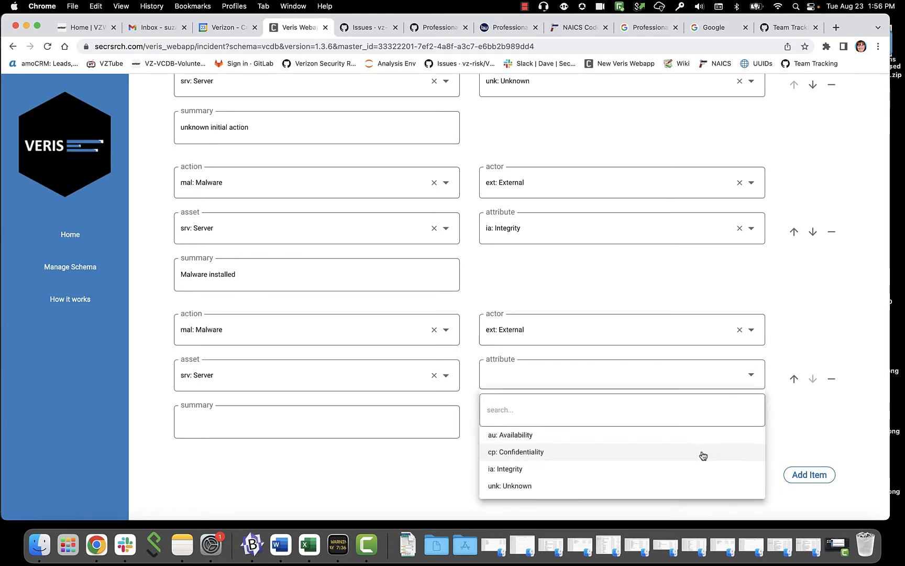
pyautogui.click(697, 436)
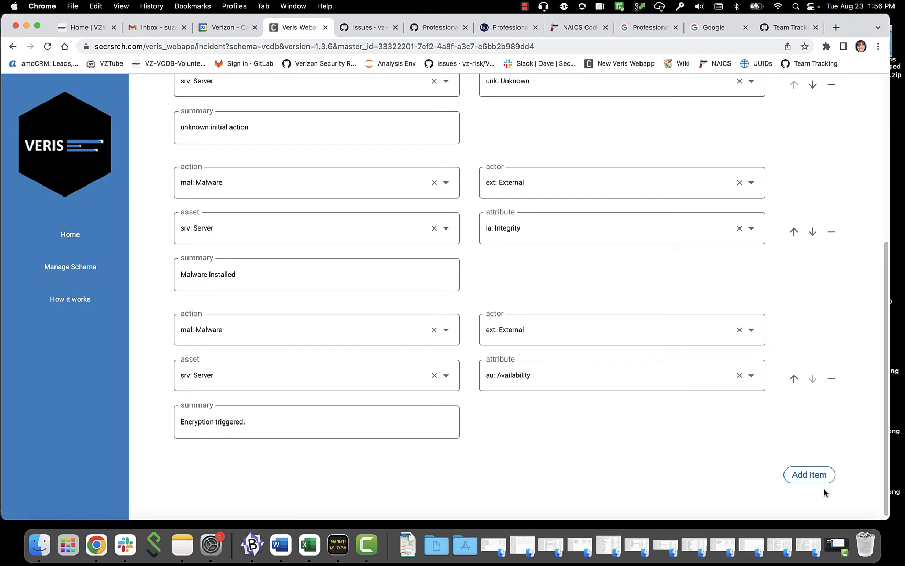
# - Save the Event Chain page and export the incident as a JSON file from its Summary View
pyautogui.scroll(10, 681, 445)
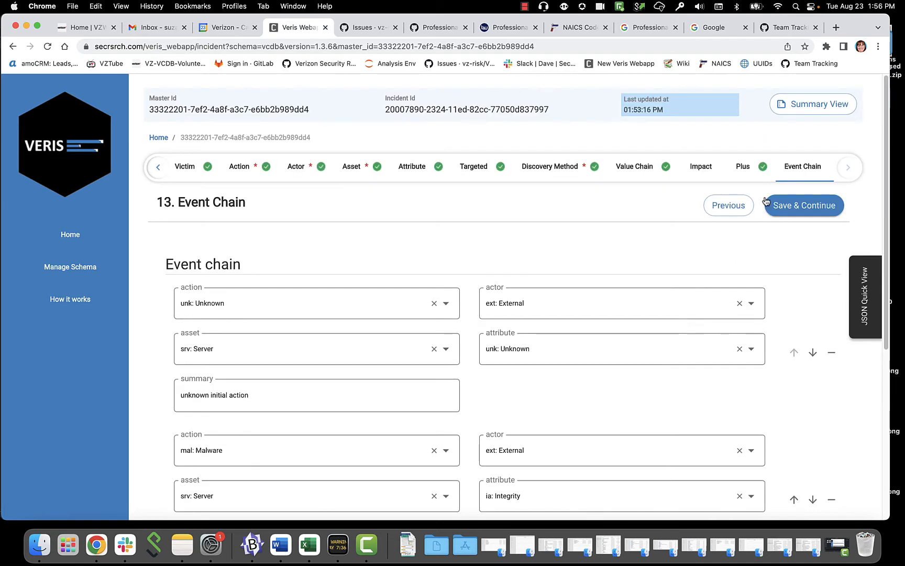
pyautogui.click(780, 206)
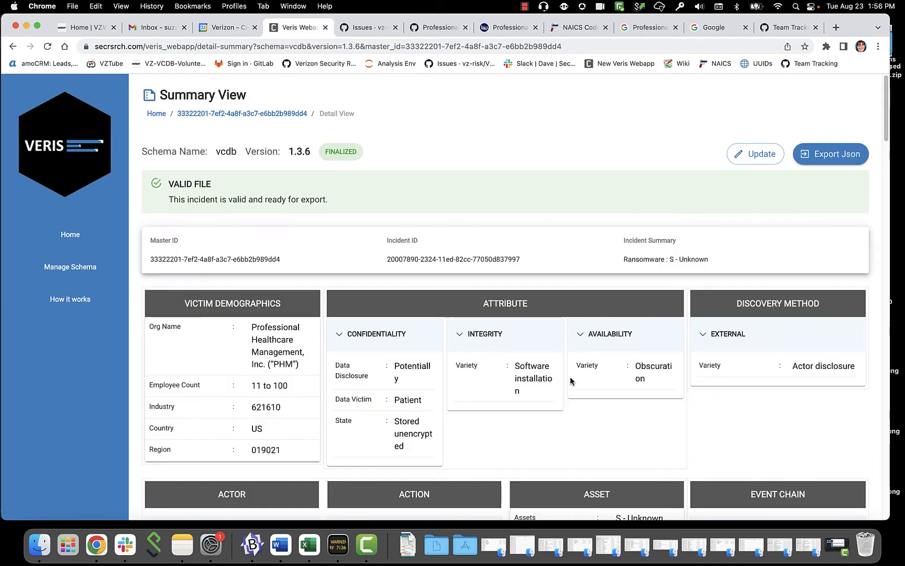
pyautogui.click(796, 152)
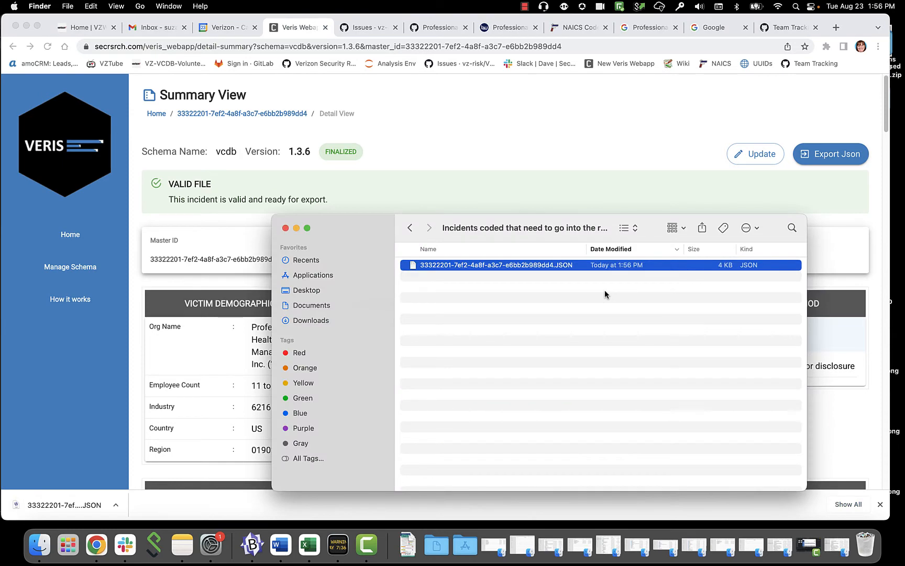
# - Open the exported incident JSON file in BBEdit and examine all its sections from the incident details to the schema version
pyautogui.click(500, 339)
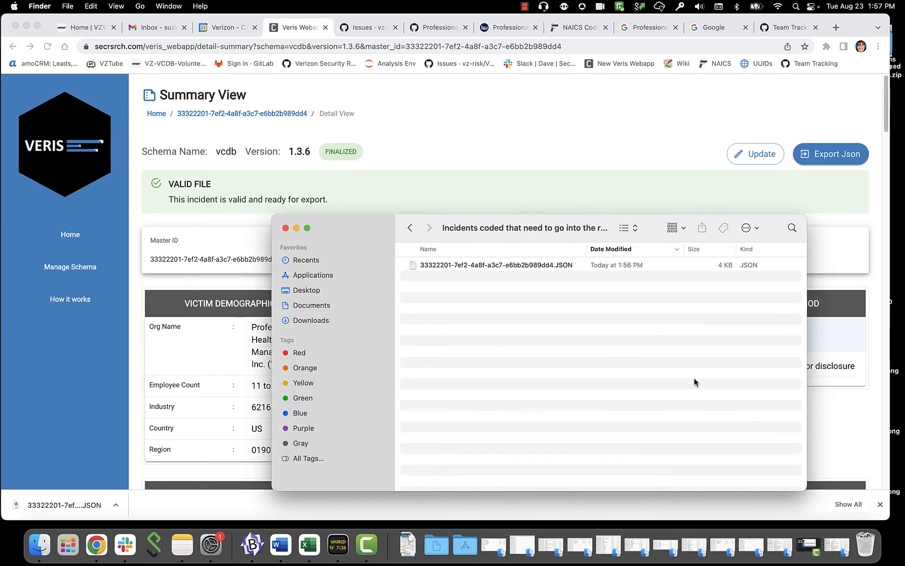
pyautogui.doubleClick(457, 266)
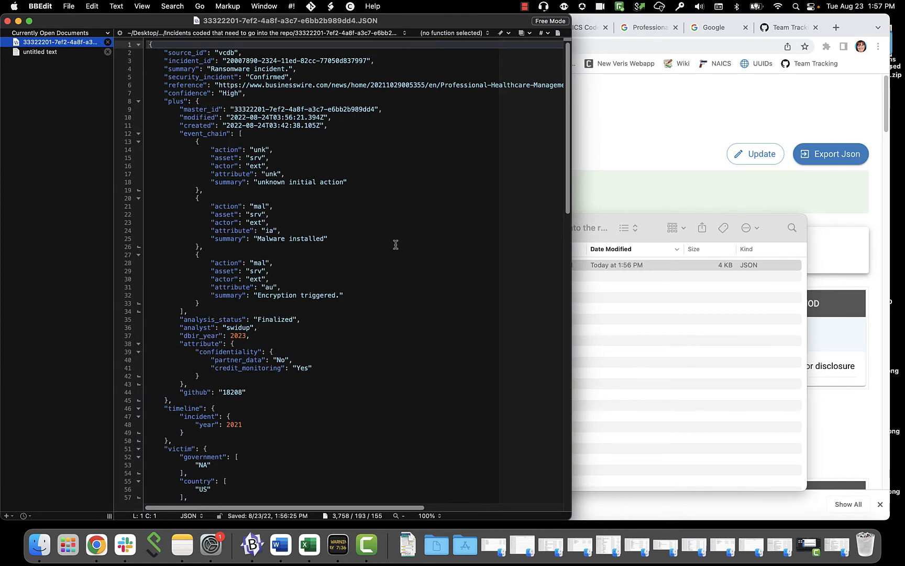
pyautogui.scroll(-6, 470, 268)
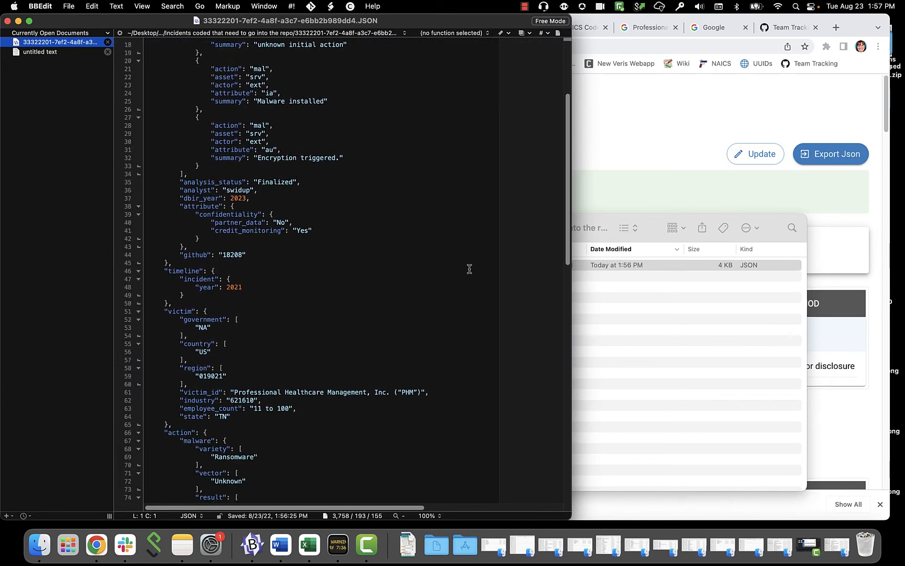
pyautogui.scroll(-7, 469, 269)
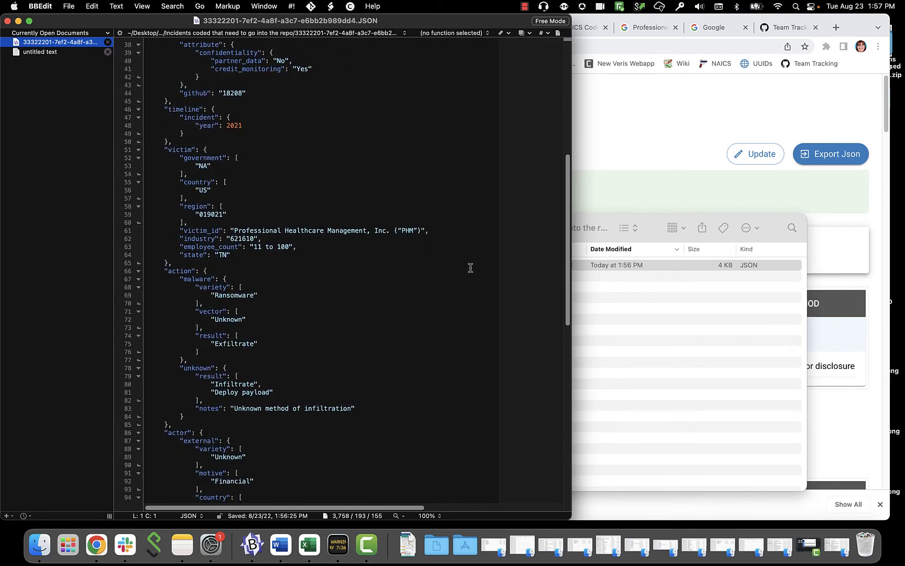
pyautogui.scroll(-7, 470, 267)
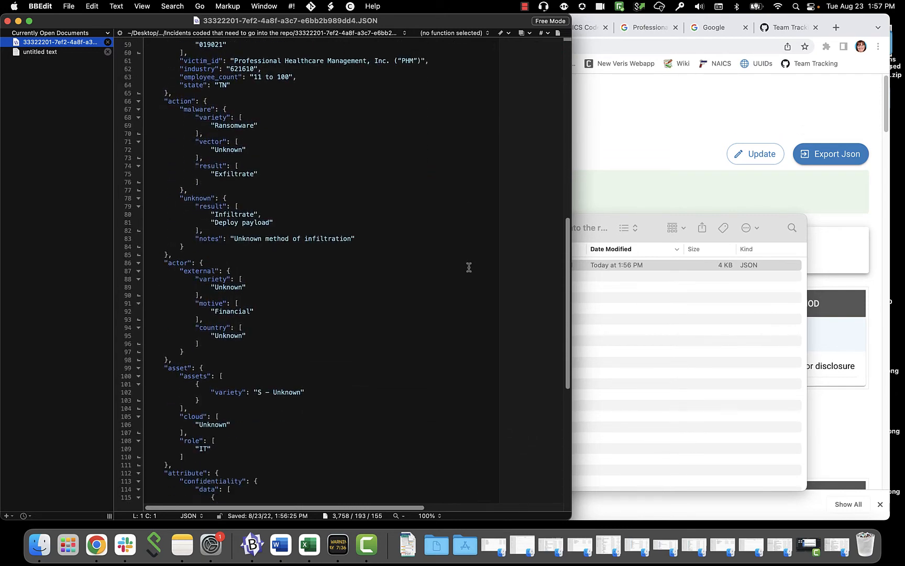
pyautogui.scroll(-9, 469, 267)
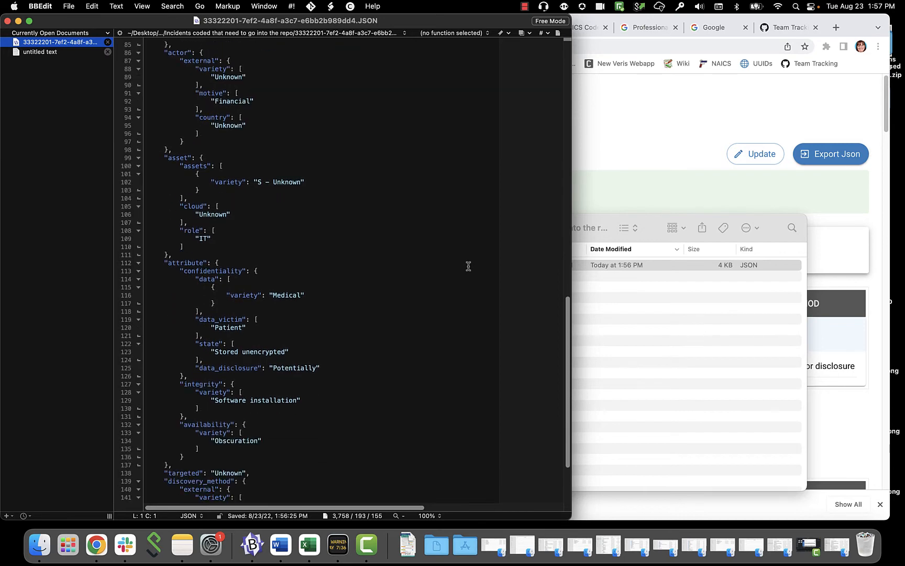
pyautogui.scroll(-5, 468, 266)
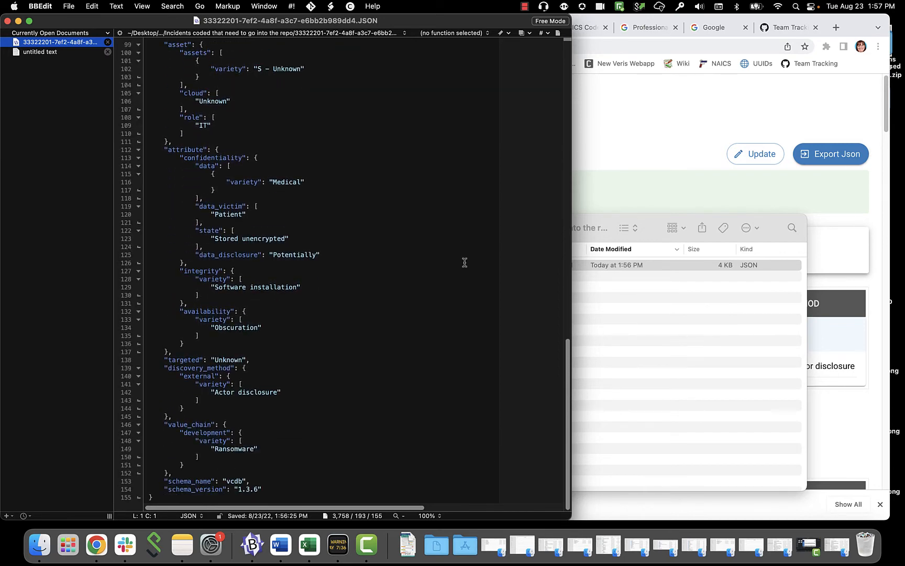
# - Close both open BBEdit documents and return to the VERIS home page in Chrome
pyautogui.click(6, 22)
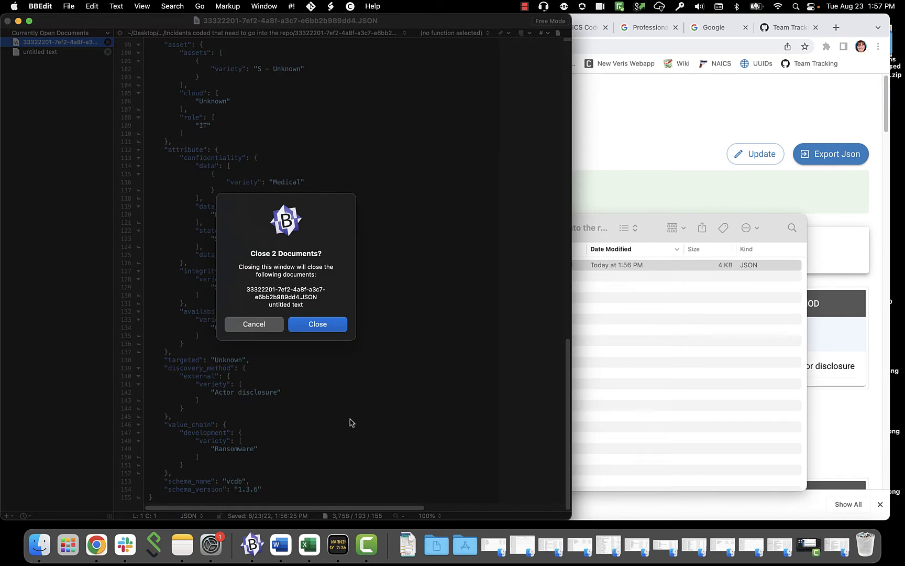
pyautogui.click(313, 328)
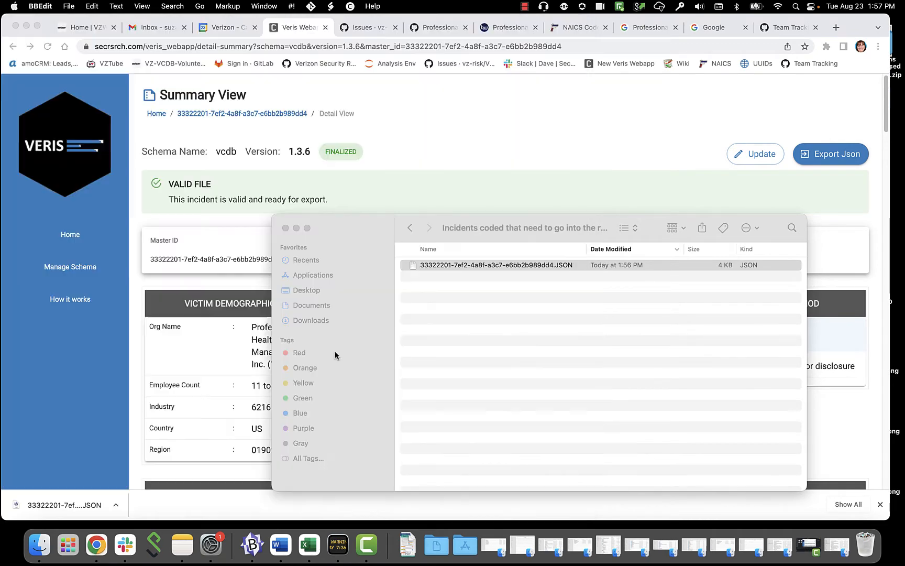
pyautogui.click(485, 131)
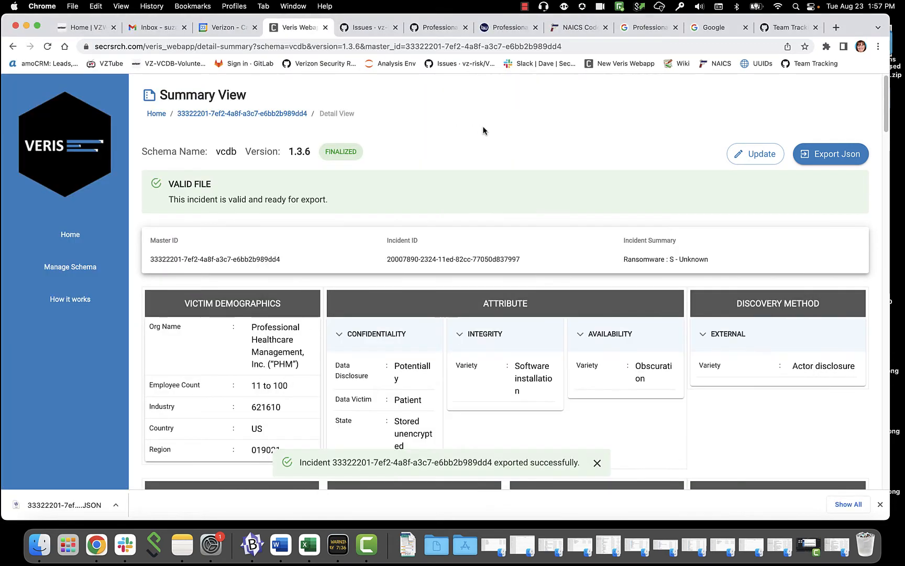
pyautogui.click(71, 235)
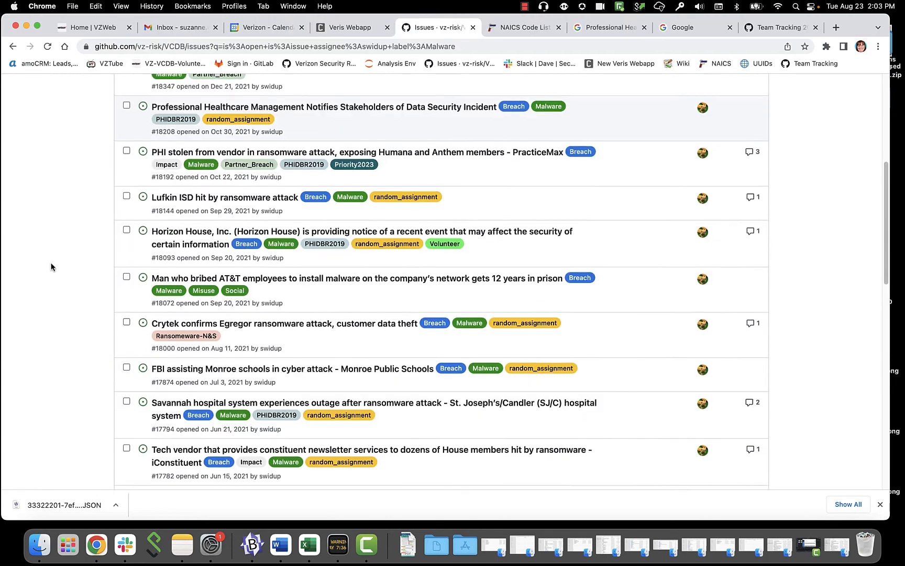
# - Open the GitHub issue "Lufkin ISD hit by ransomware attack" in a new tab and look through its comments
pyautogui.moveTo(178, 198)
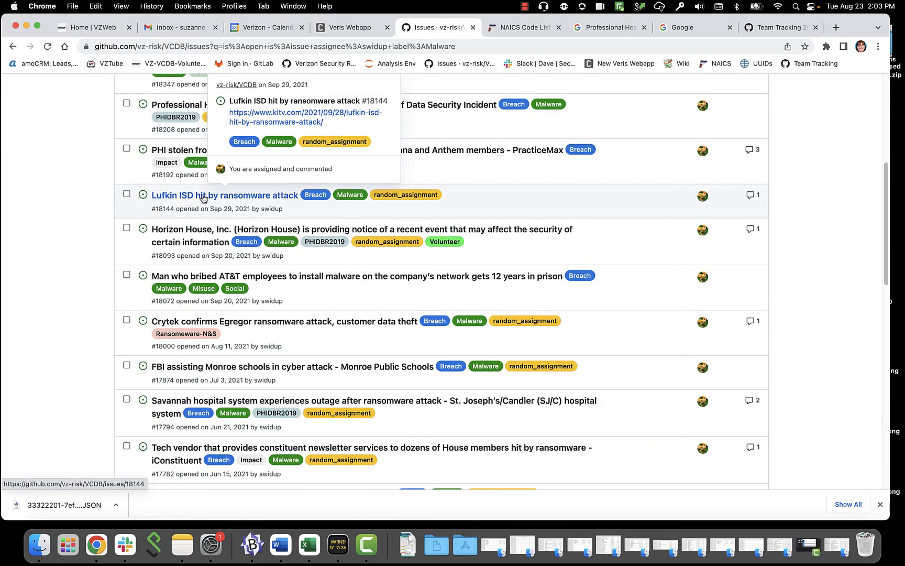
pyautogui.rightClick(206, 197)
pyautogui.click(225, 203)
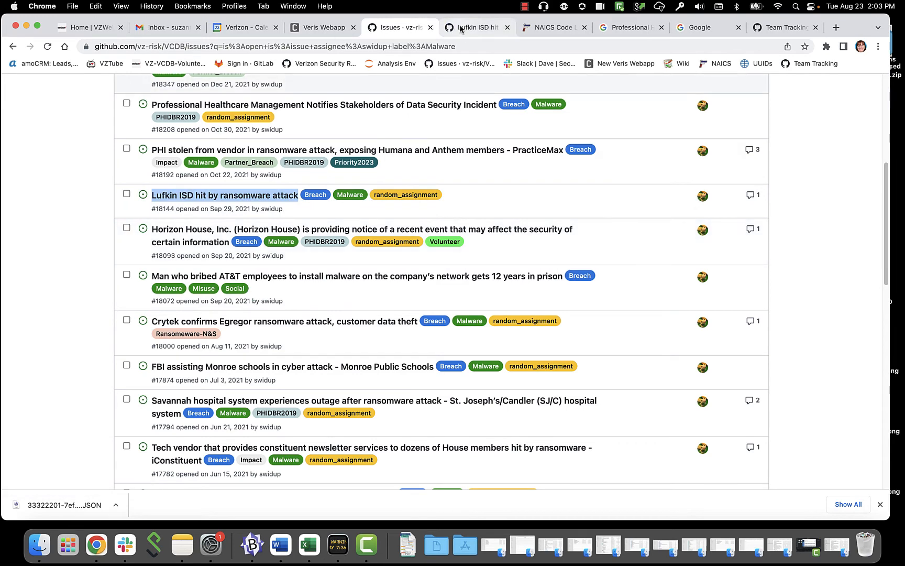
pyautogui.click(463, 29)
pyautogui.scroll(-5, 474, 289)
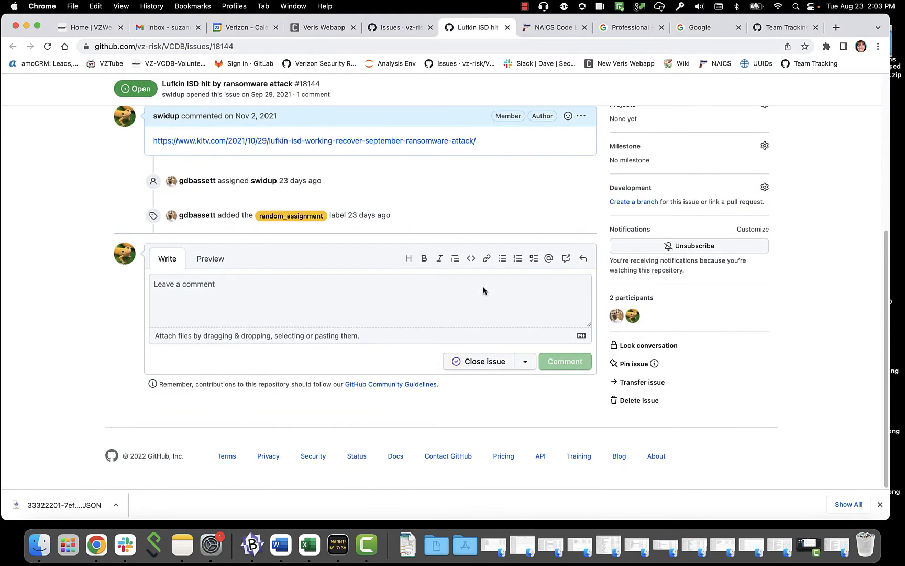
pyautogui.scroll(5, 483, 289)
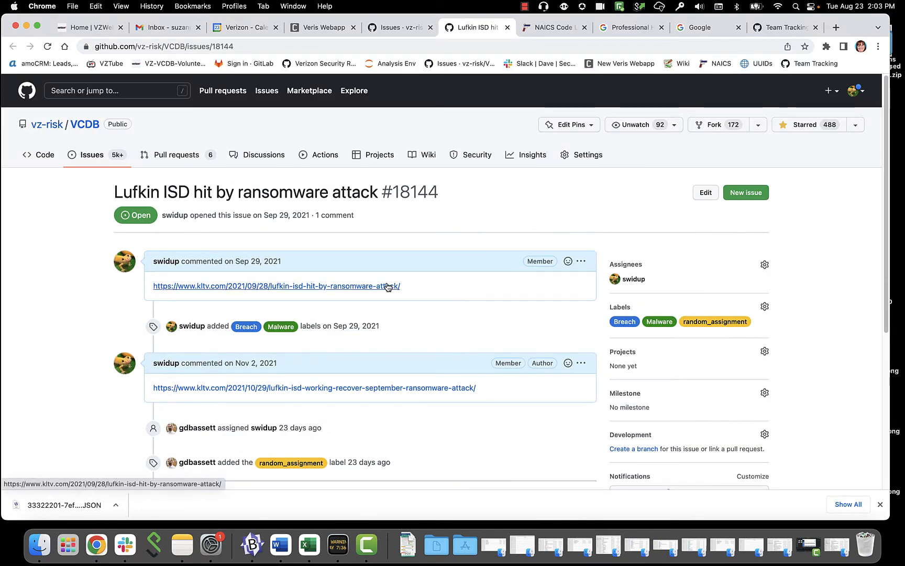
# - Copy issue number 18144 from the title and open both linked KLTV articles in new tabs
pyautogui.doubleClick(420, 198)
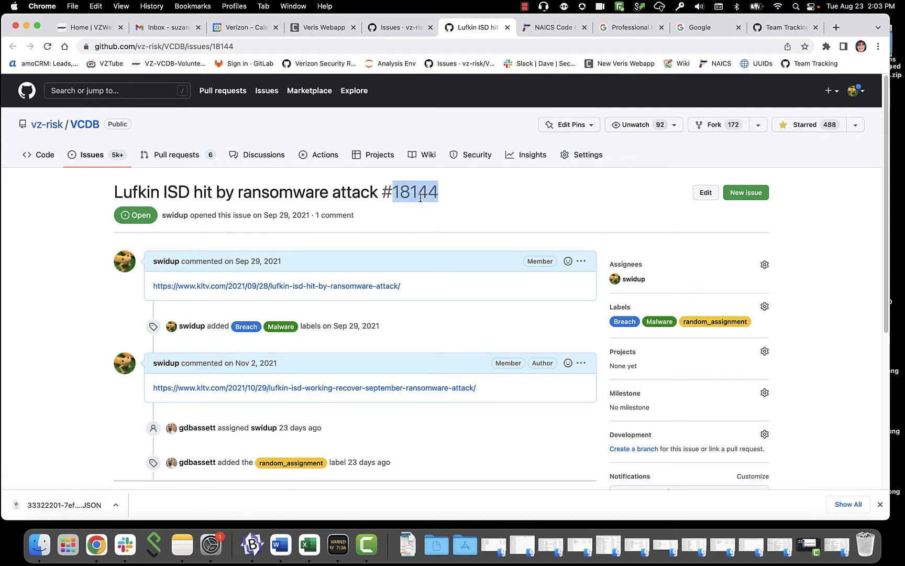
pyautogui.keyDown('super'); pyautogui.click(388, 287); pyautogui.keyUp('super')
pyautogui.keyDown('super'); pyautogui.click(419, 387); pyautogui.keyUp('super')
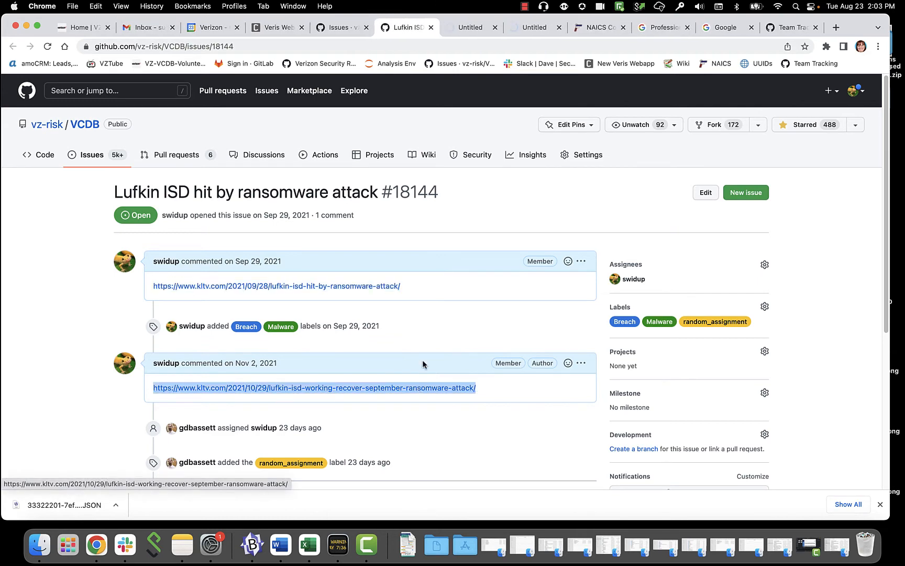
# - Clone the finalized vcdb 1.3.6 incident in VERIS and deselect the original entry
pyautogui.click(280, 27)
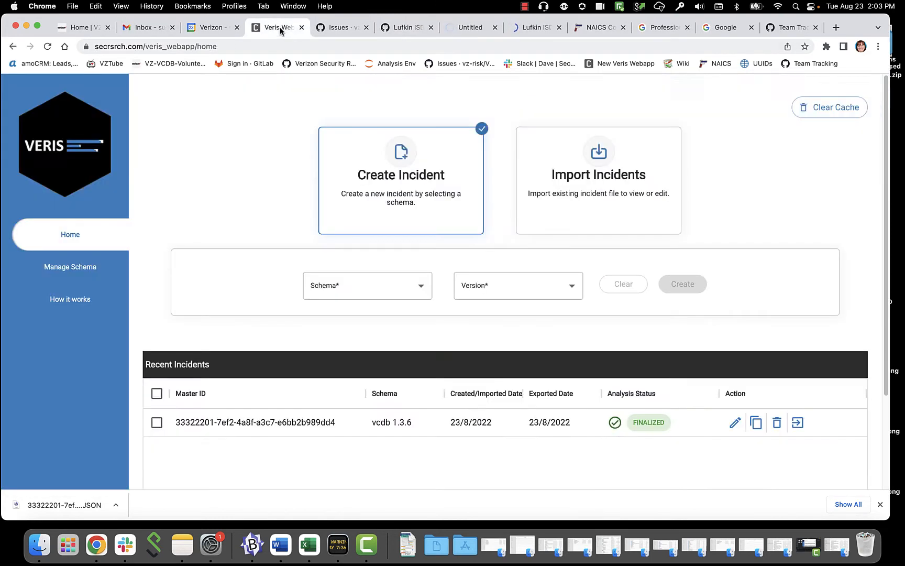
pyautogui.click(756, 423)
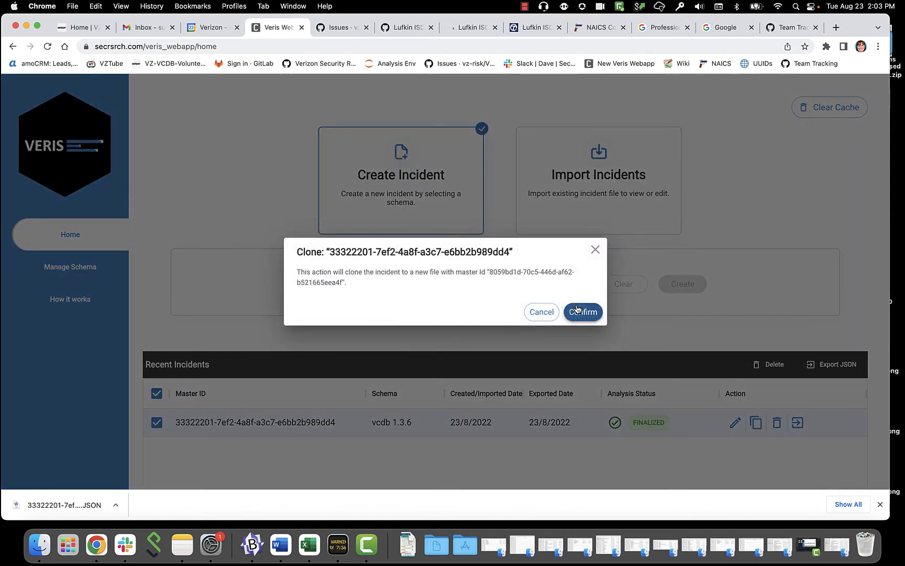
pyautogui.click(576, 309)
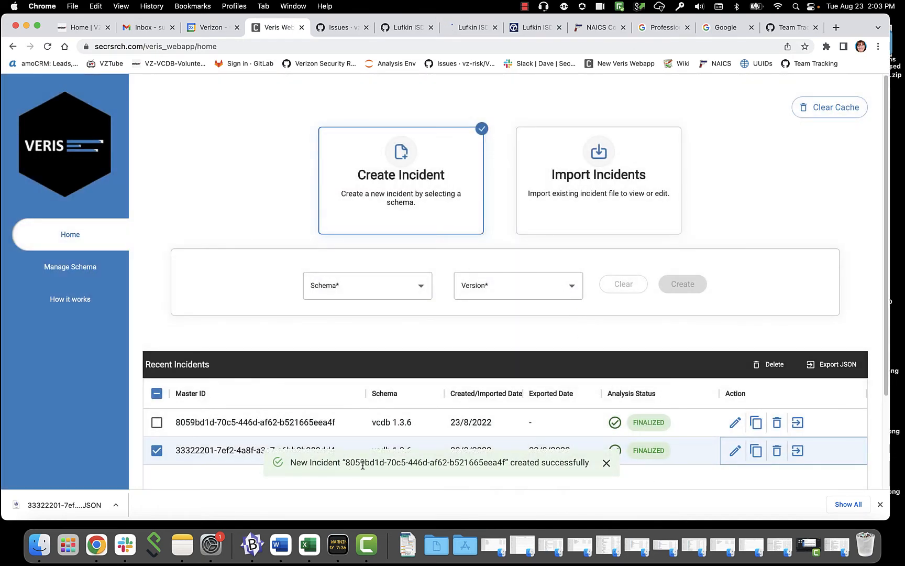
pyautogui.click(157, 450)
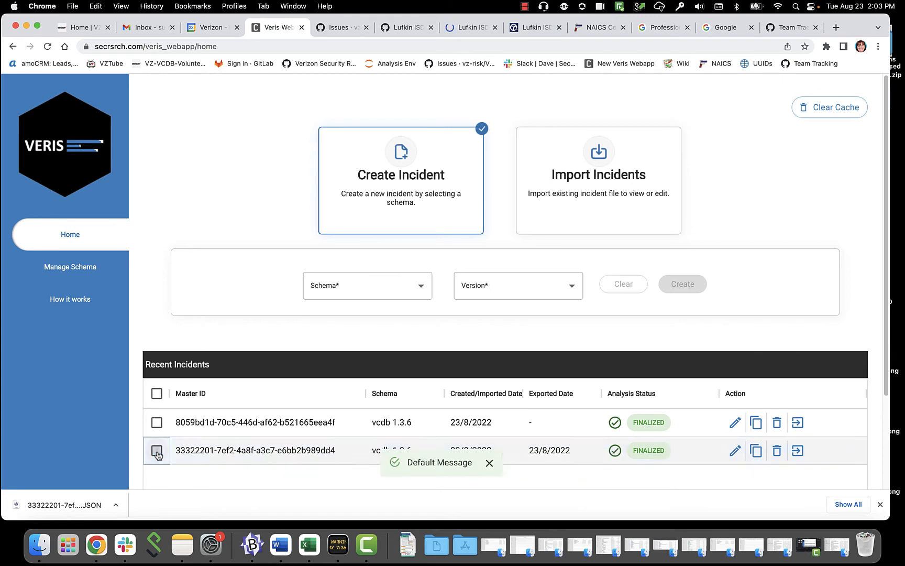
# - Open the cloned incident for editing and set its Github issue number to 18144
pyautogui.click(735, 422)
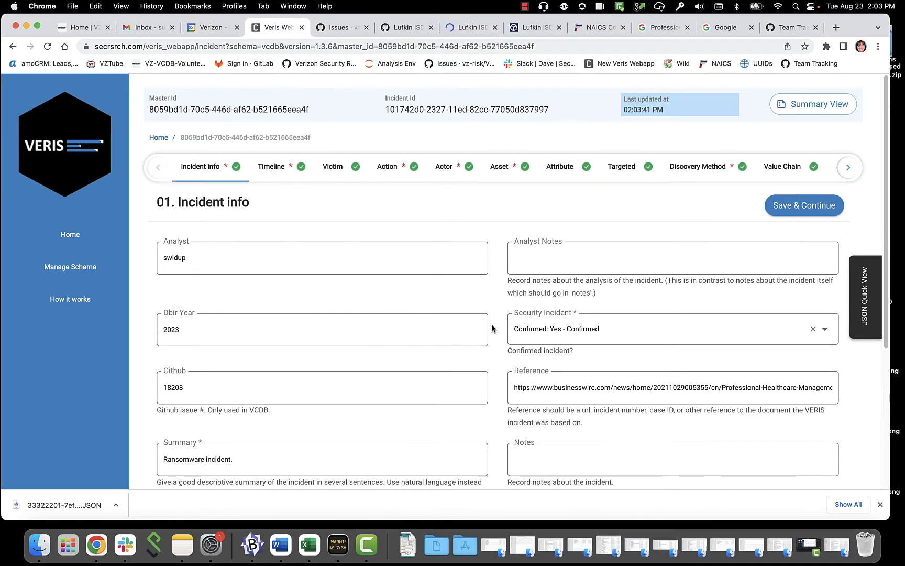
pyautogui.scroll(-2, 493, 312)
pyautogui.moveTo(214, 339); pyautogui.dragTo(126, 329)
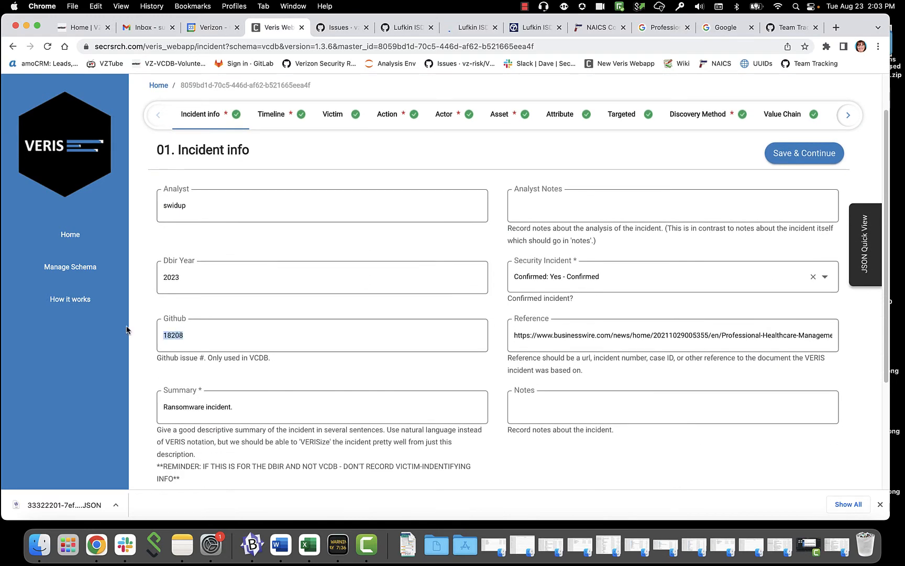
pyautogui.press('cmd+v')
pyautogui.click(340, 27)
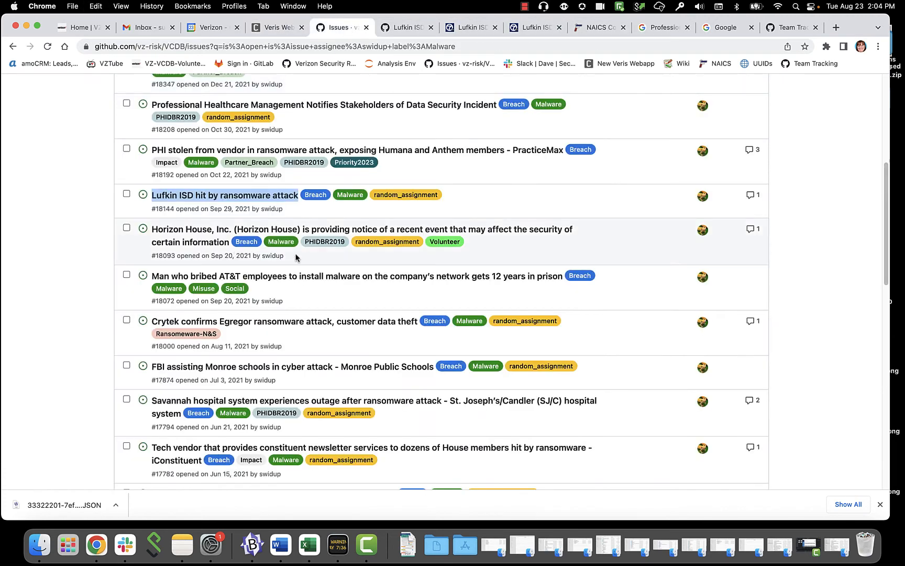
pyautogui.click(403, 27)
pyautogui.rightClick(366, 287)
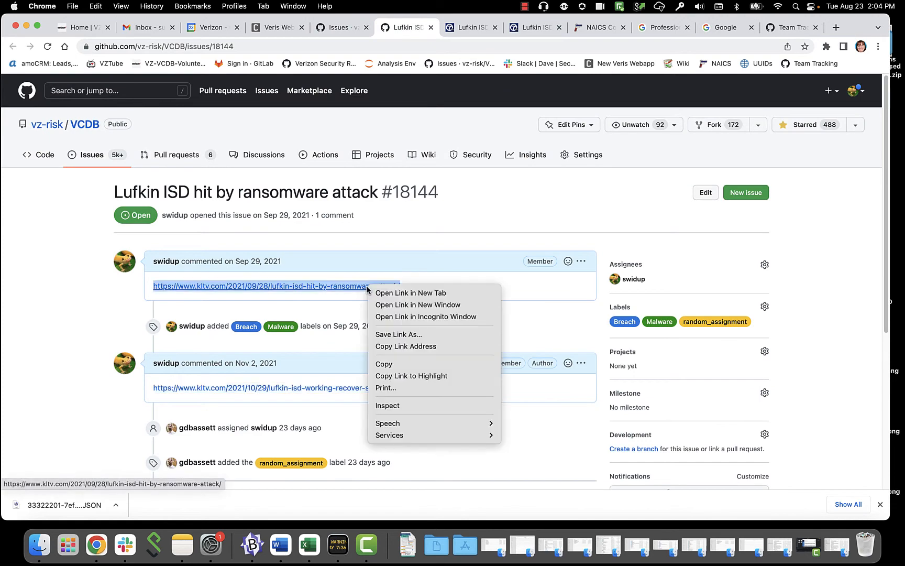
pyautogui.click(406, 346)
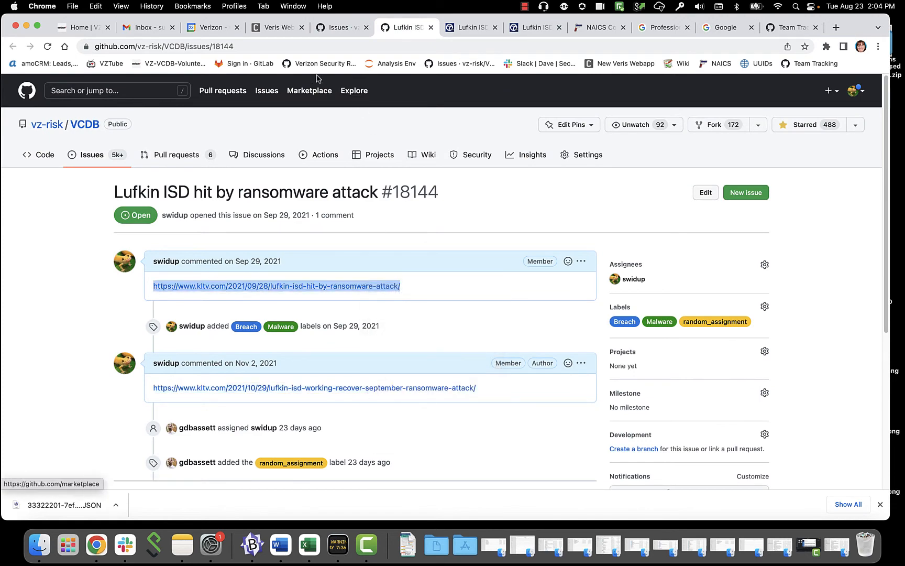
pyautogui.click(285, 30)
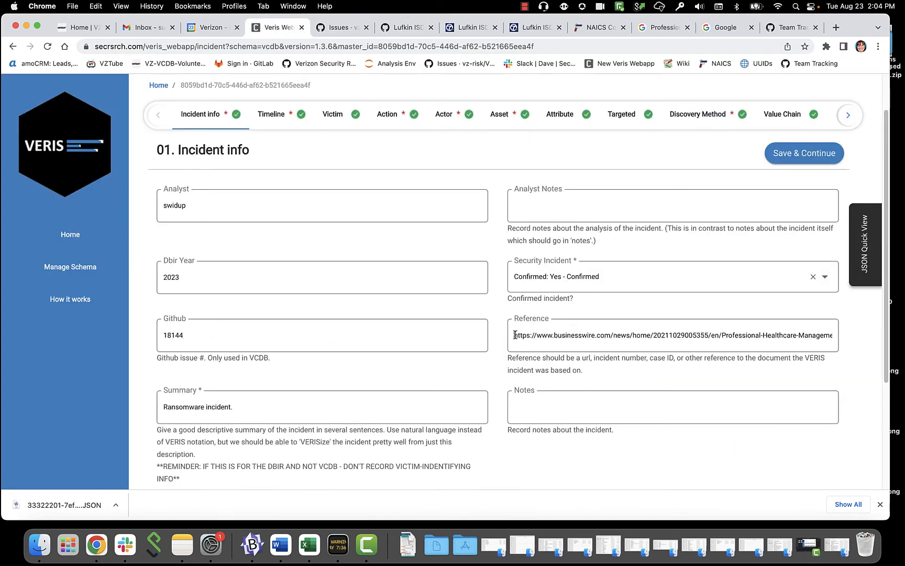
pyautogui.moveTo(515, 335); pyautogui.dragTo(528, 355)
pyautogui.press('BackSpace')
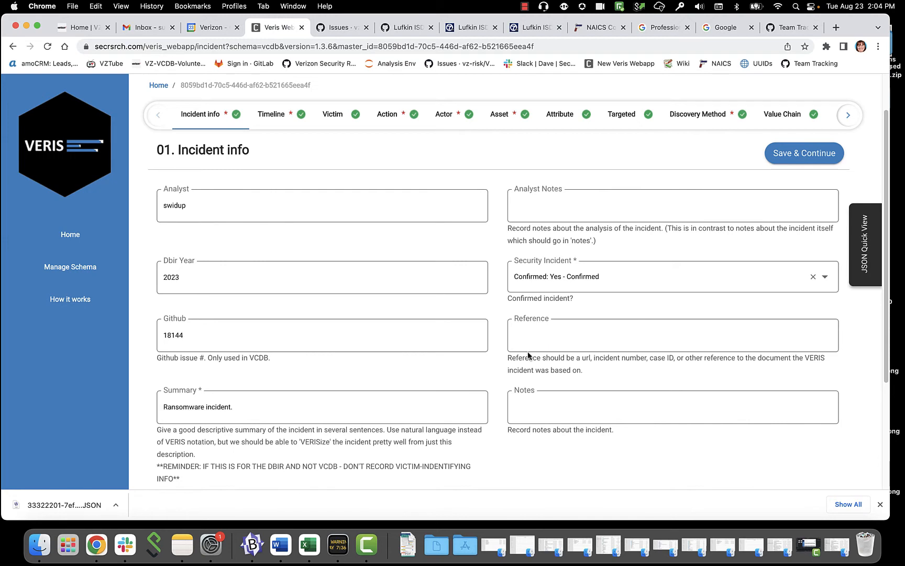
pyautogui.press('super+v')
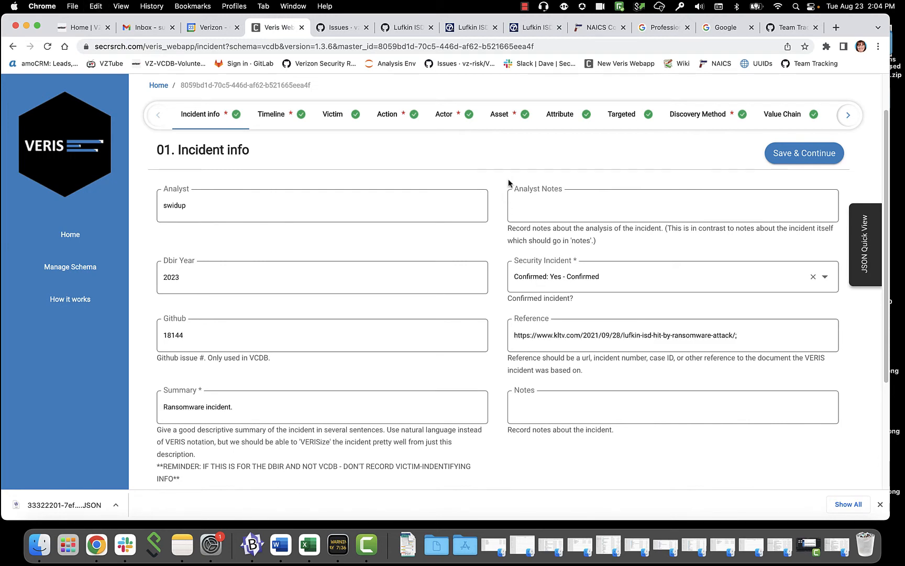
pyautogui.click(398, 27)
pyautogui.rightClick(338, 387)
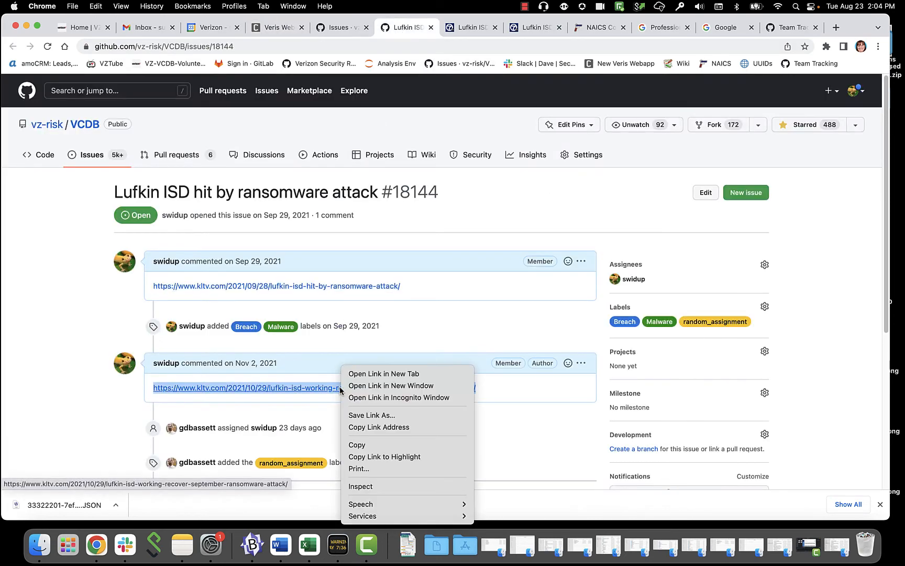
pyautogui.click(375, 426)
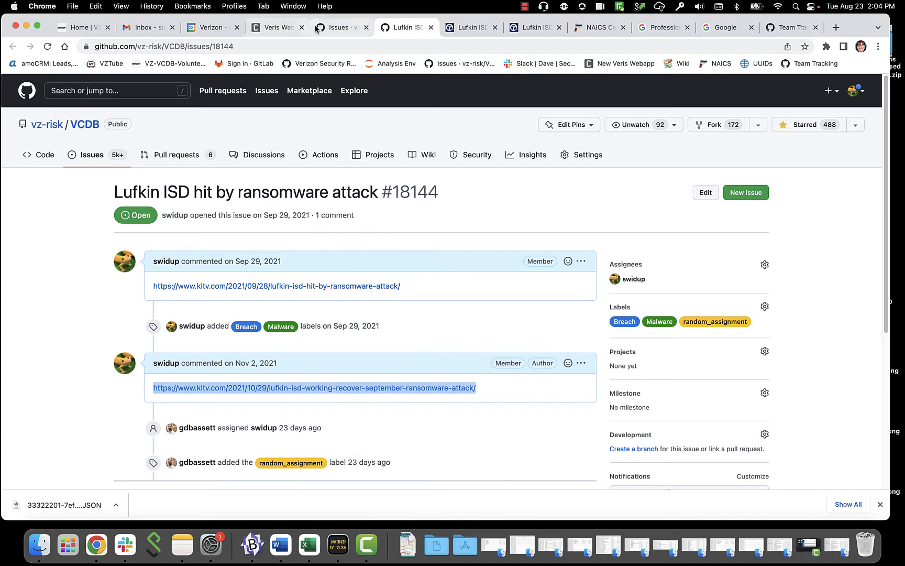
pyautogui.click(279, 27)
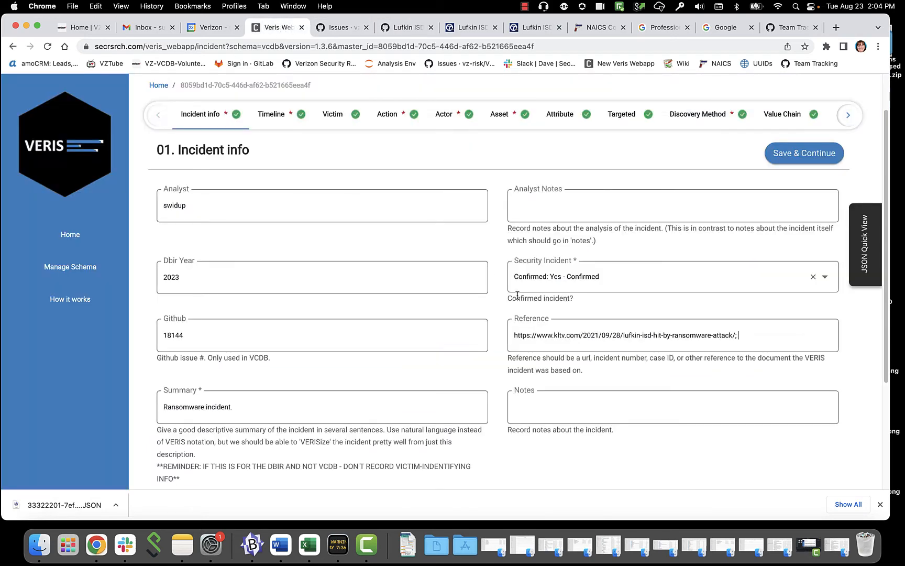
pyautogui.press('super+v')
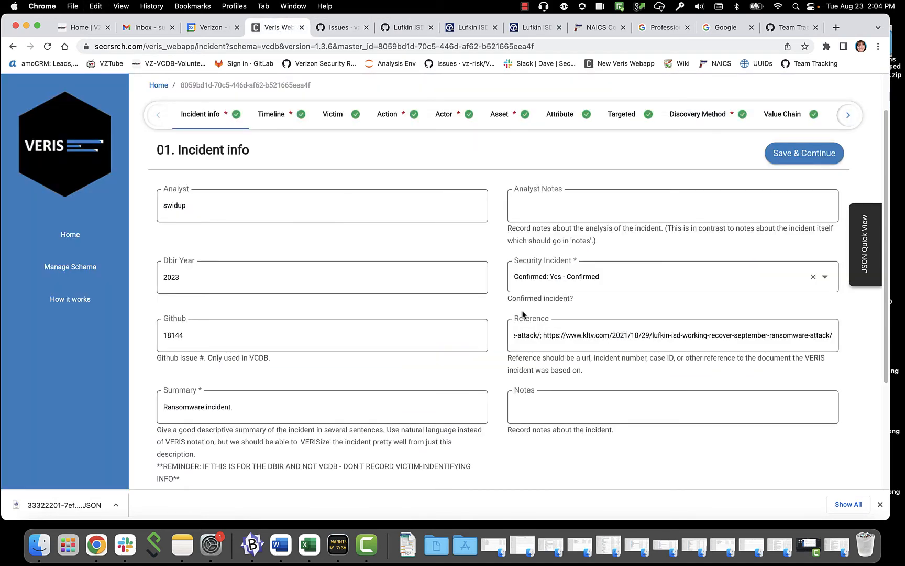
pyautogui.scroll(-5, 486, 390)
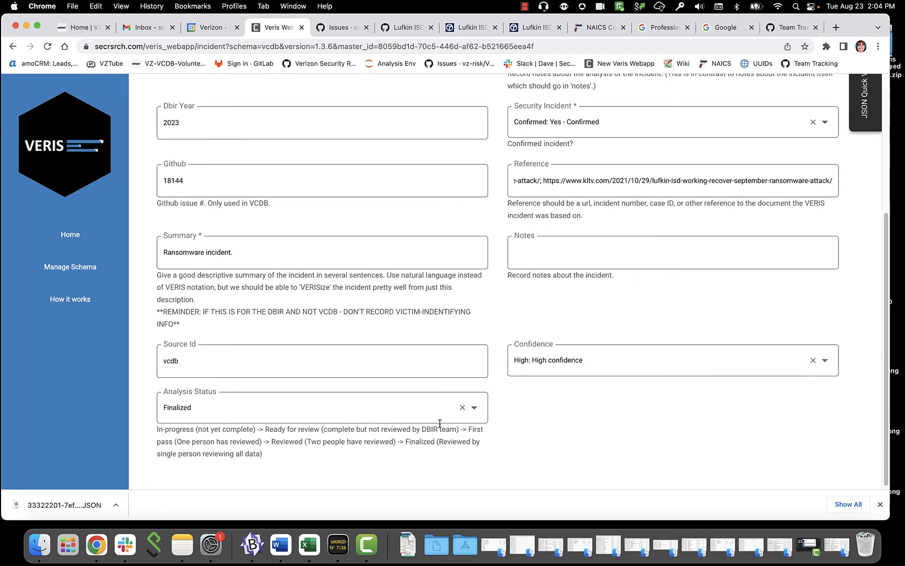
pyautogui.scroll(6, 614, 433)
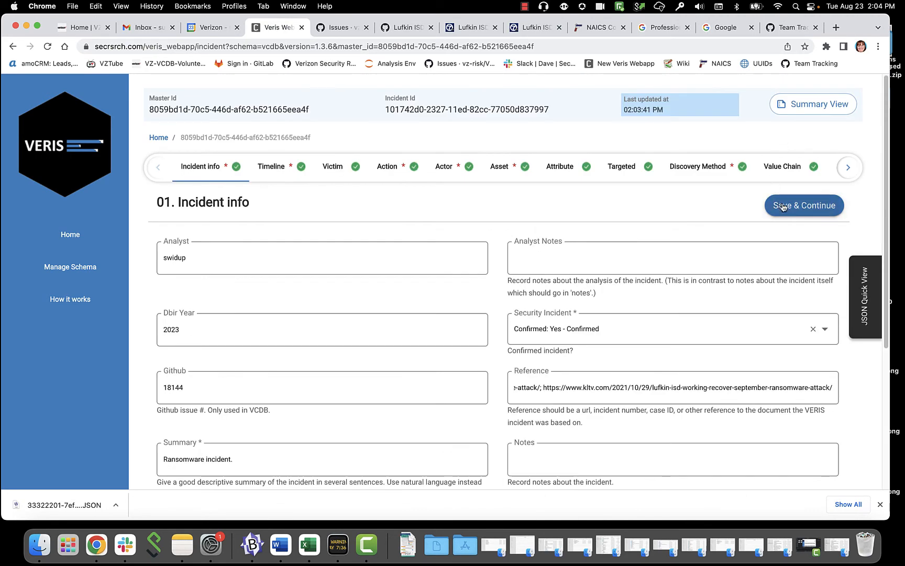
# - Save the Incident info section and expand the Incident date fields in the Timeline section
pyautogui.click(764, 208)
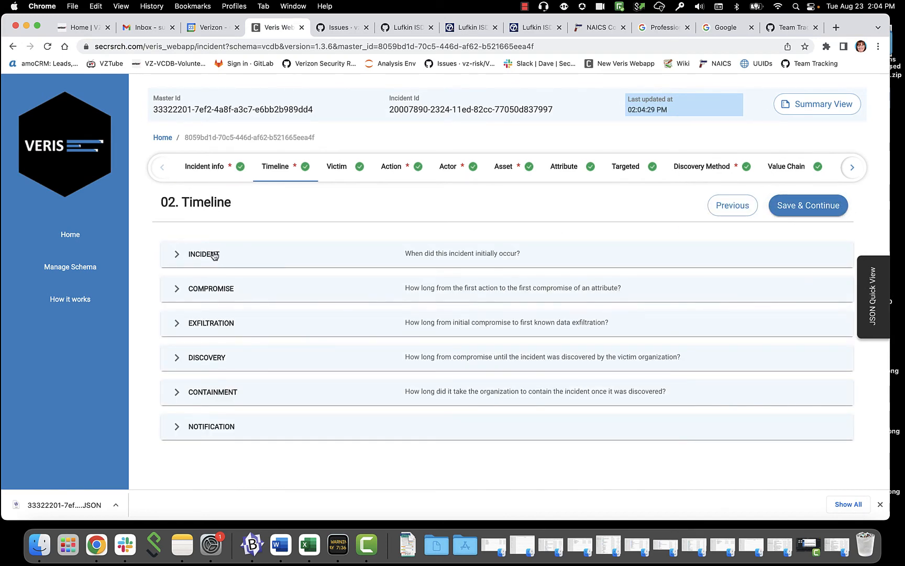
pyautogui.click(213, 255)
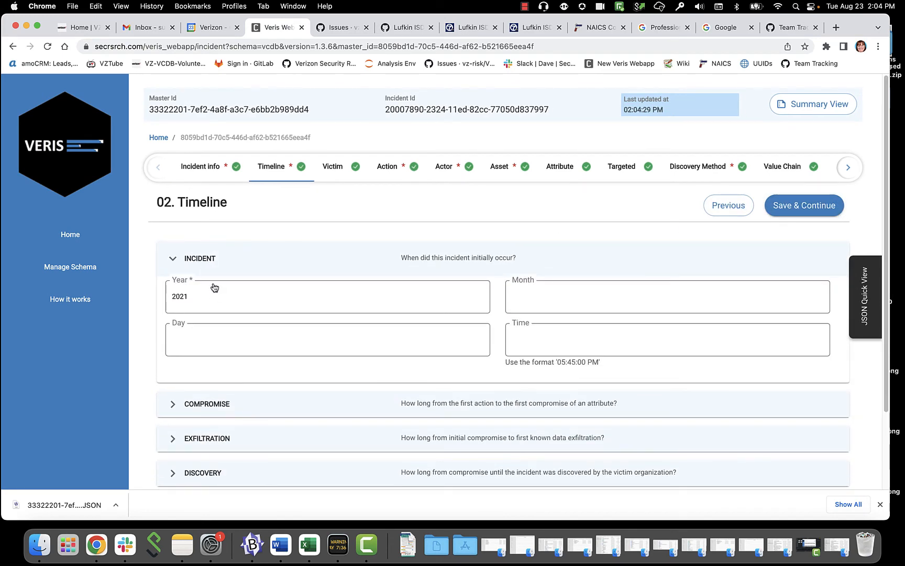
# - Read the September 28, 2021 kltv.com article on Lufkin ISD for the attack date, discovery, ransom and affected systems
pyautogui.click(473, 29)
pyautogui.scroll(-8, 505, 330)
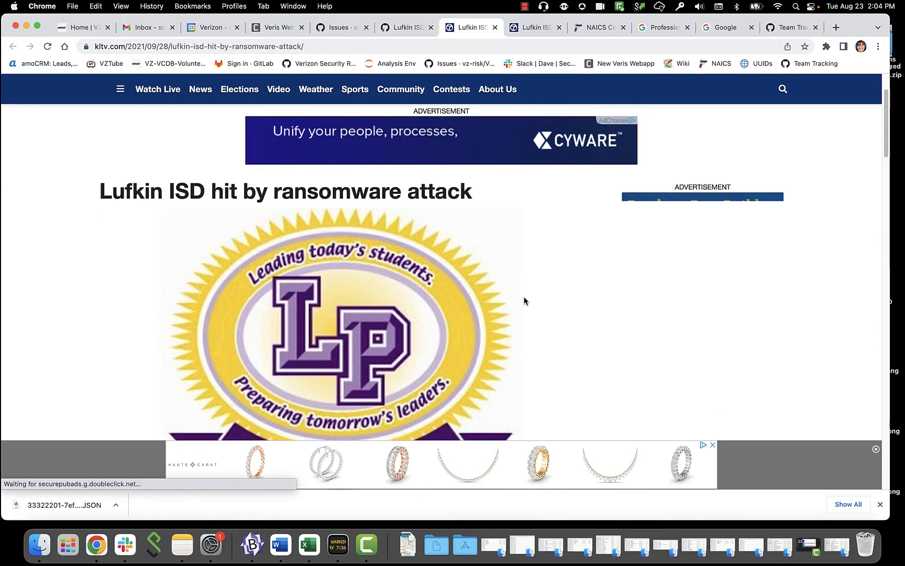
pyautogui.scroll(-1, 551, 264)
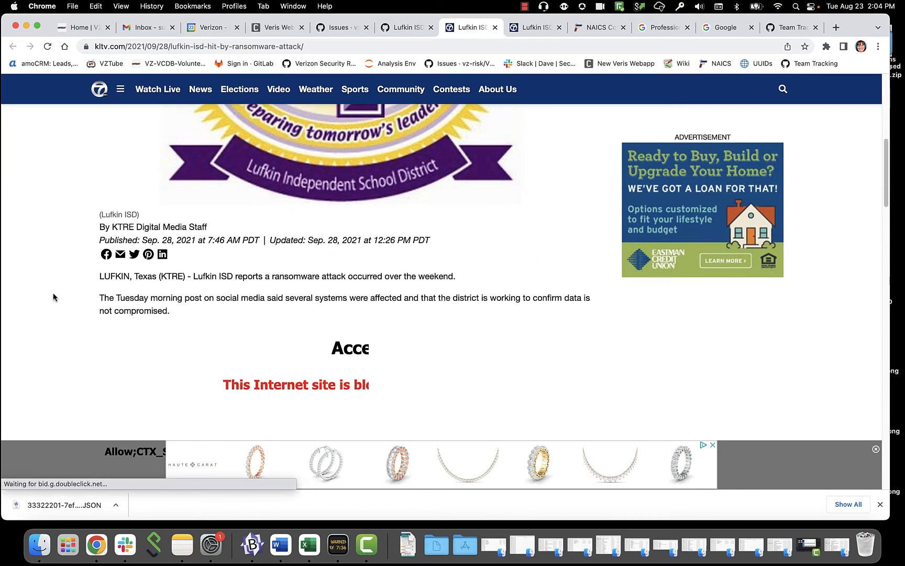
pyautogui.scroll(-3, 52, 292)
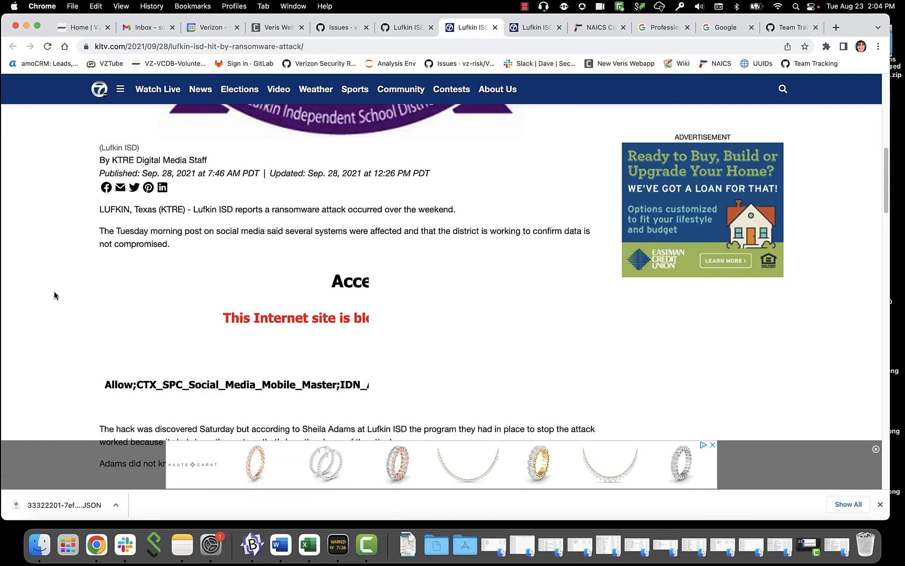
pyautogui.scroll(-1, 55, 293)
pyautogui.scroll(-2, 54, 291)
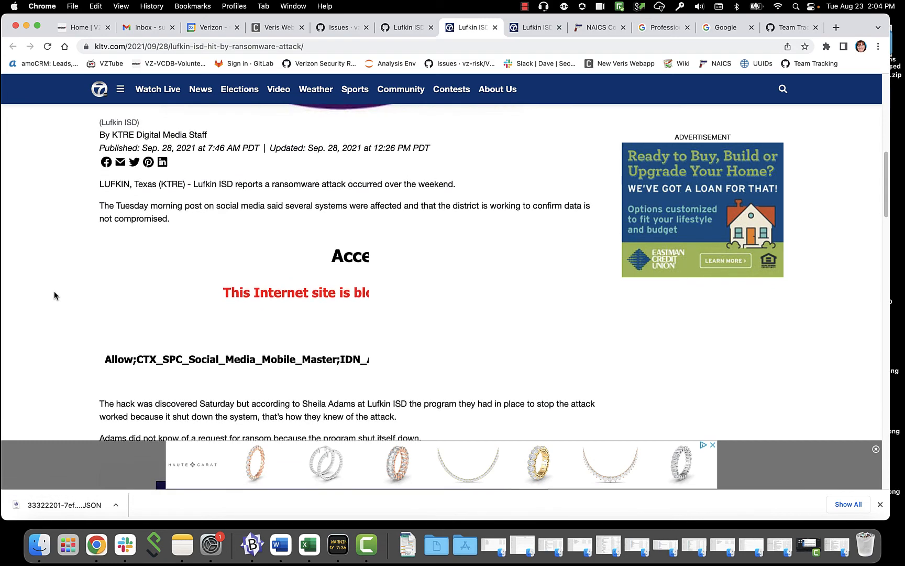
pyautogui.scroll(-5, 54, 293)
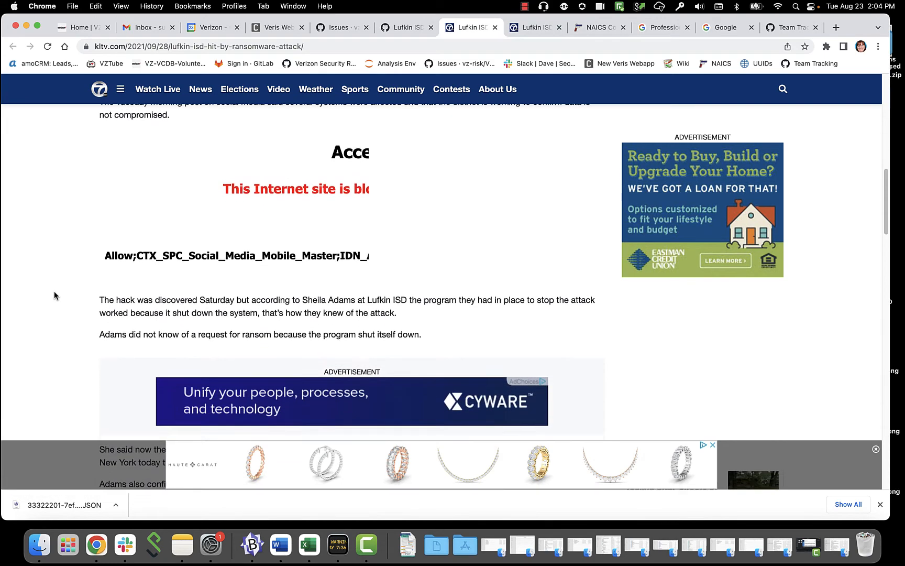
pyautogui.scroll(-3, 54, 294)
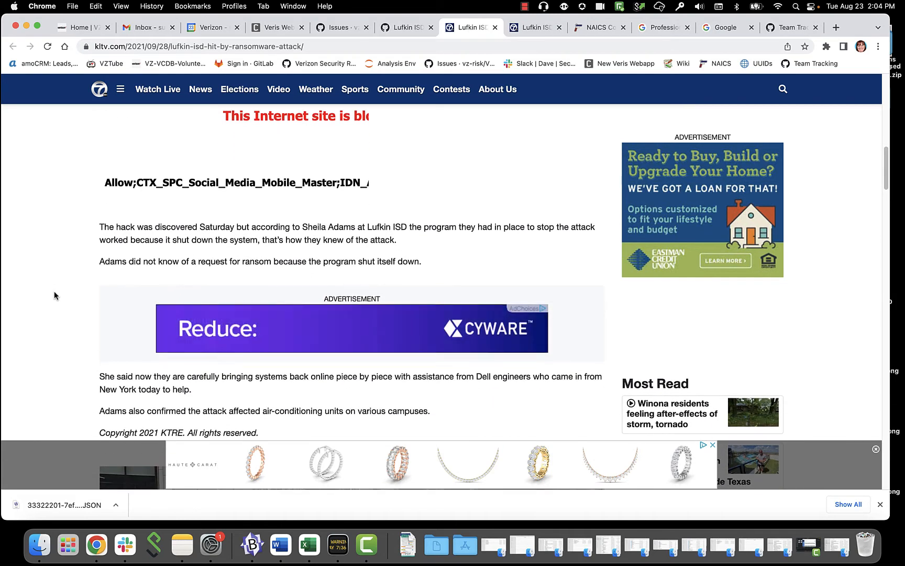
pyautogui.scroll(-1, 54, 295)
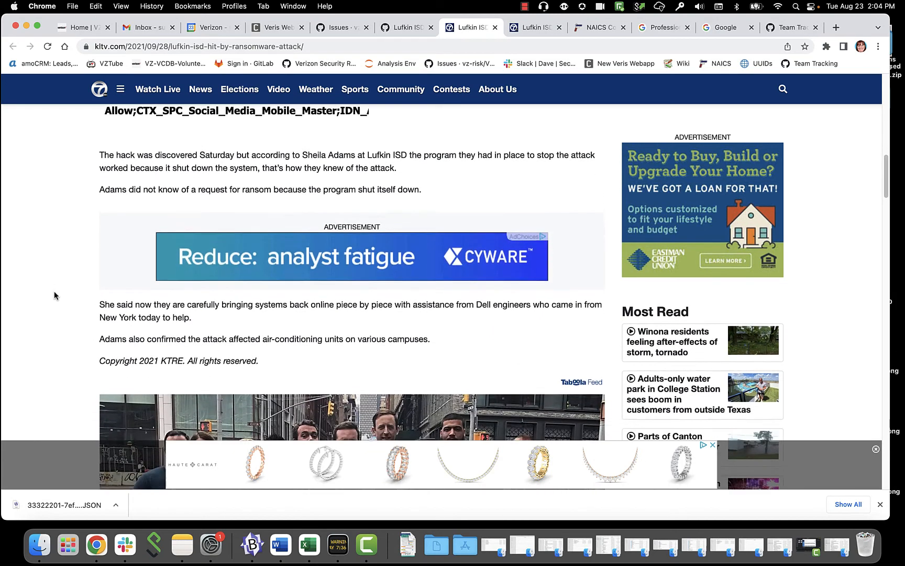
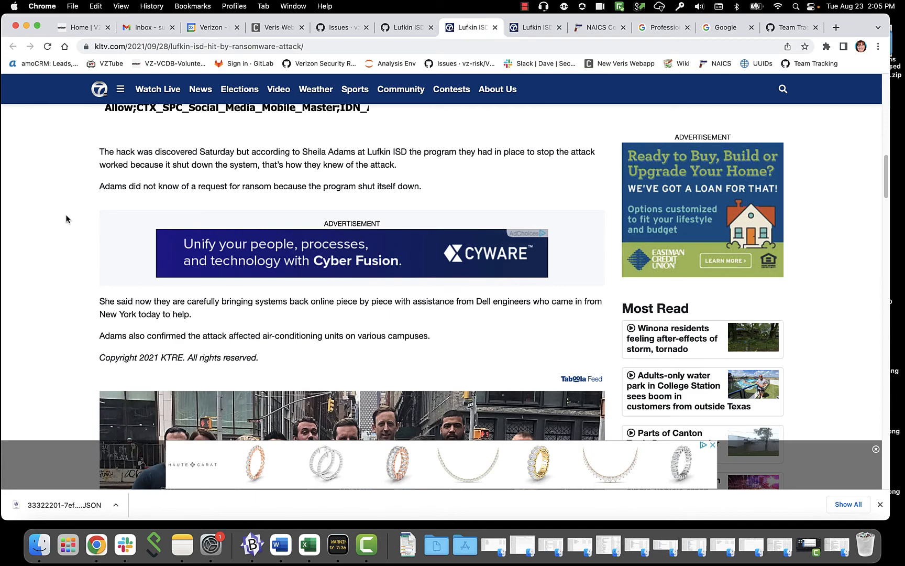
pyautogui.scroll(-4, 66, 219)
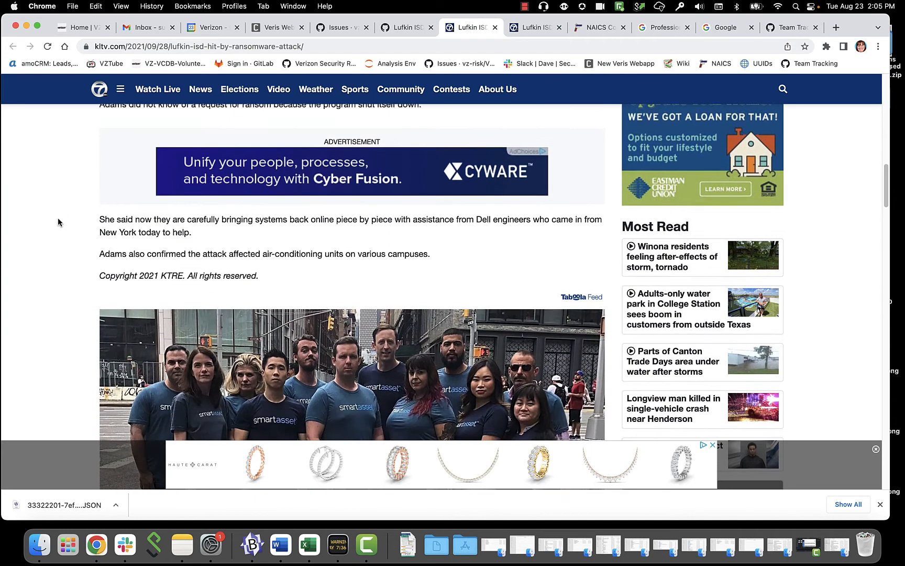
pyautogui.scroll(-3, 57, 222)
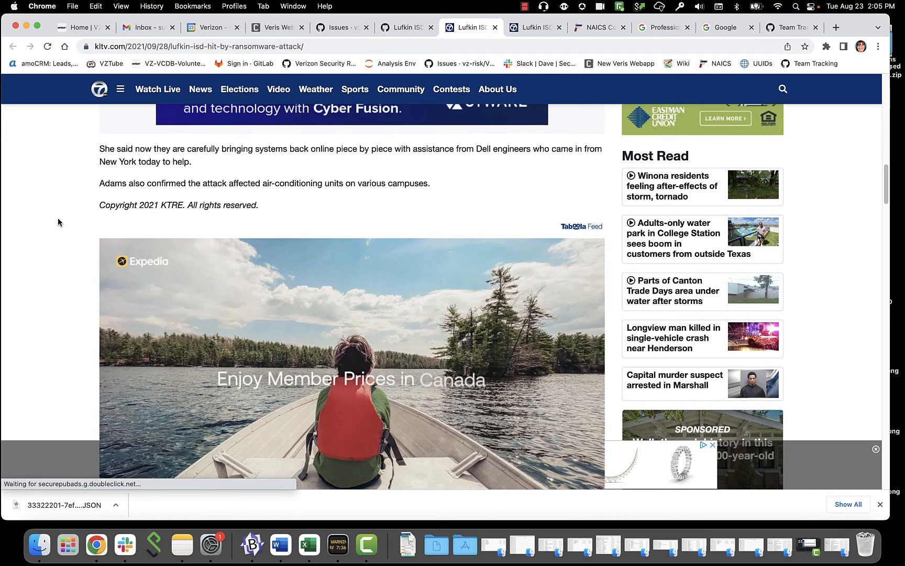
pyautogui.scroll(-1, 58, 222)
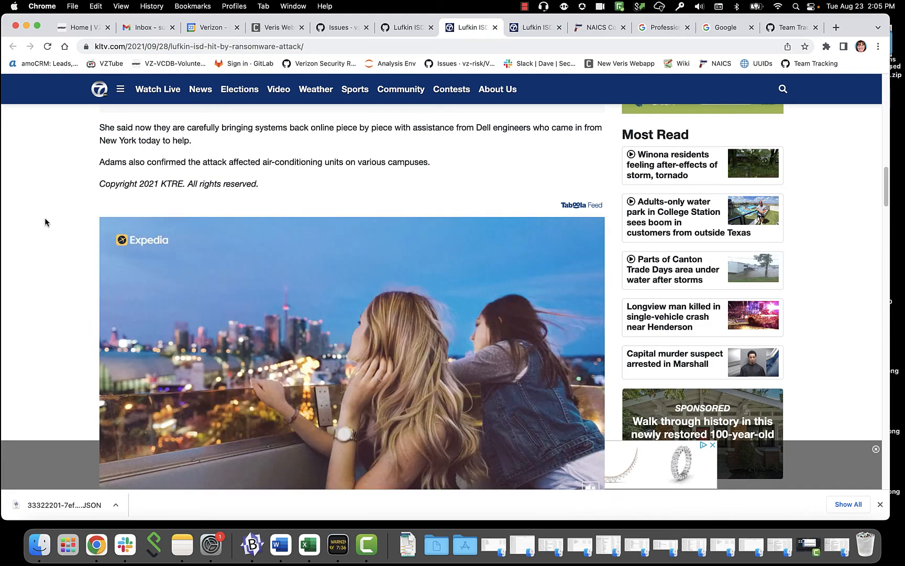
pyautogui.scroll(-5, 44, 216)
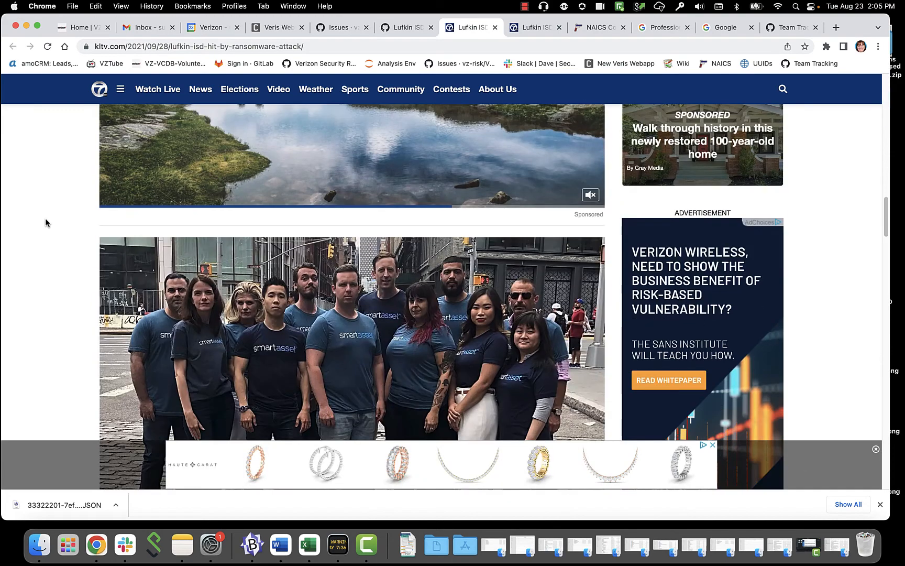
pyautogui.scroll(5, 45, 219)
pyautogui.scroll(10, 81, 196)
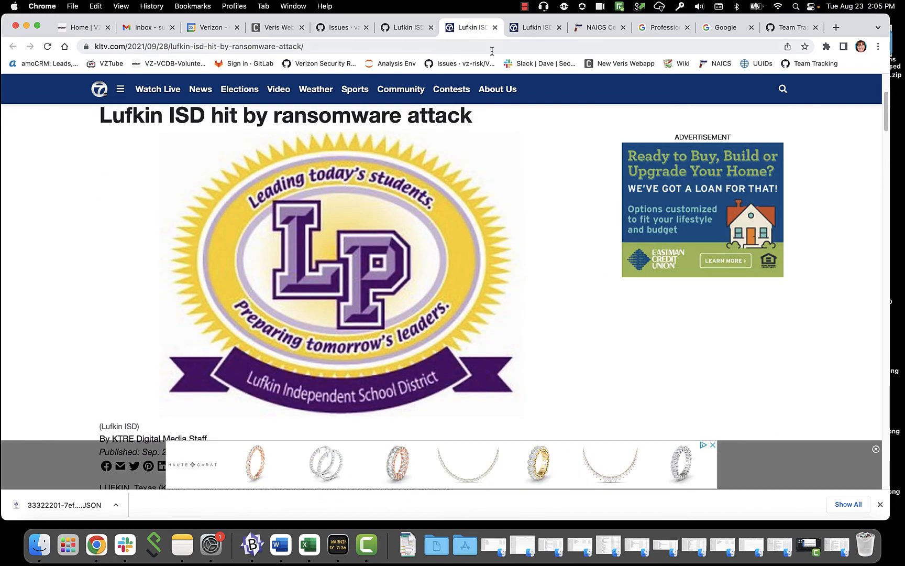
# - Read the October 29, 2021 kltv.com article on Lufkin ISD's recovery for further attack timing, ransom and data compromise details
pyautogui.click(529, 35)
pyautogui.scroll(-4, 548, 226)
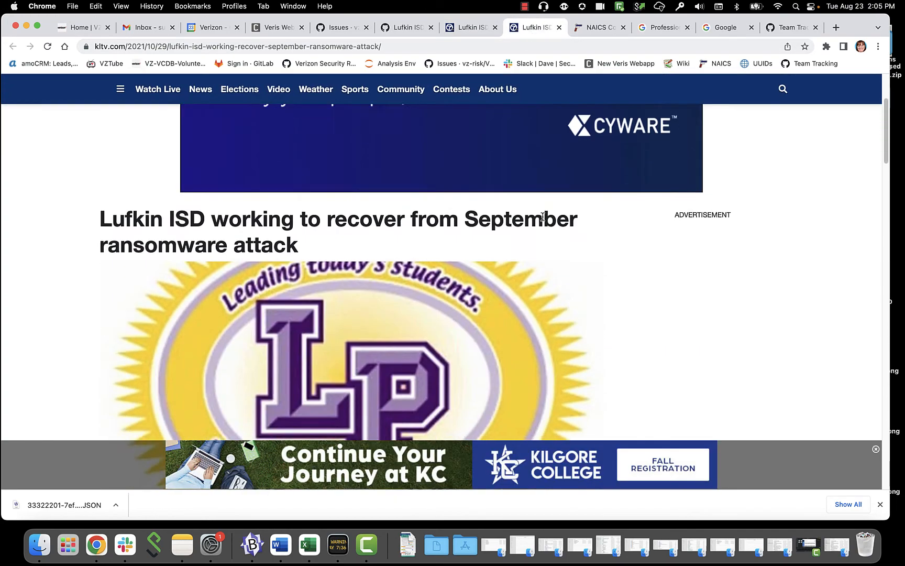
pyautogui.scroll(-7, 56, 245)
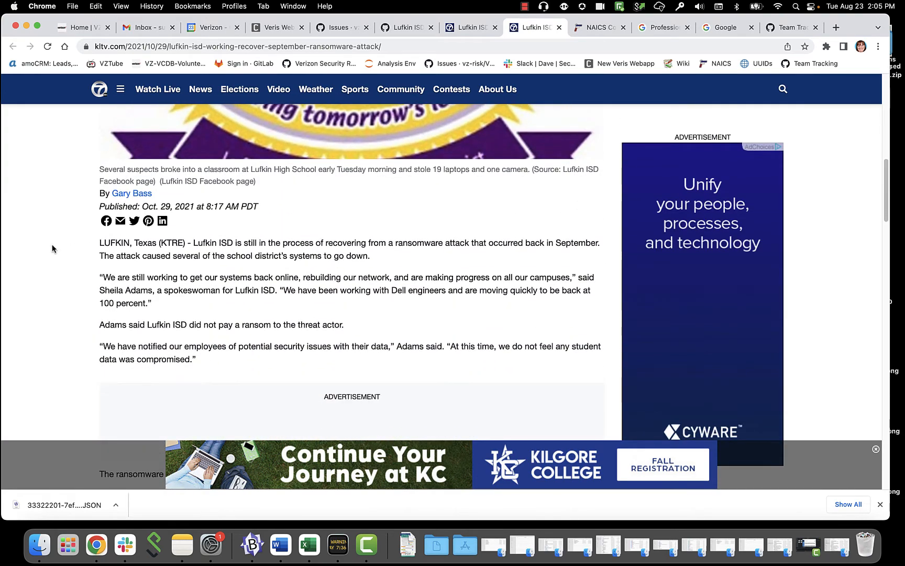
pyautogui.scroll(-6, 41, 234)
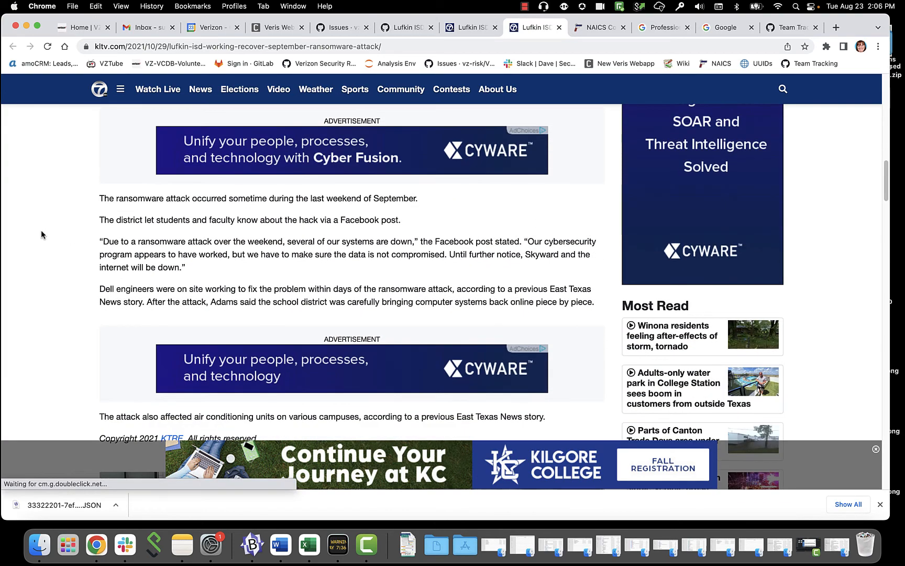
pyautogui.scroll(-2, 41, 233)
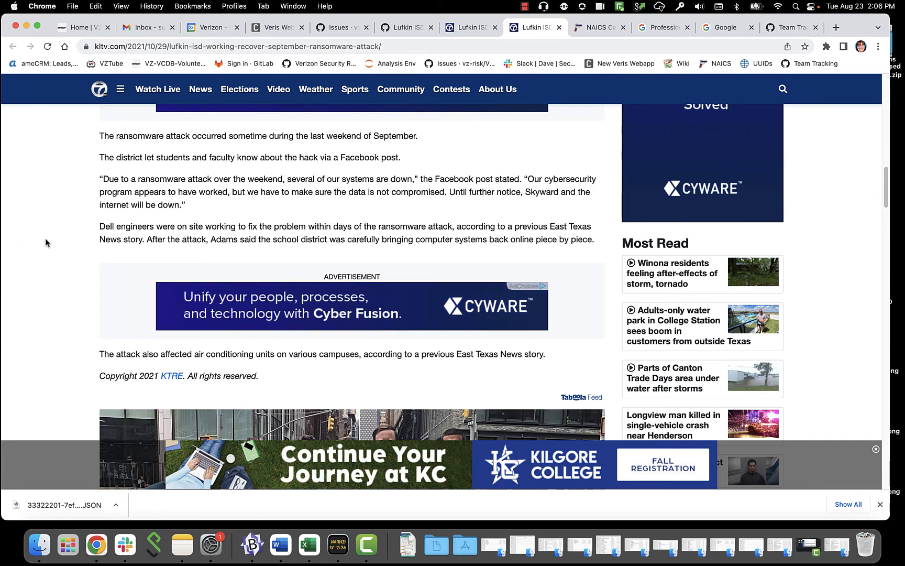
# - Switch to Google Calendar and browse the mini calendar back to September 2021 to find the last weekend's dates
pyautogui.click(207, 28)
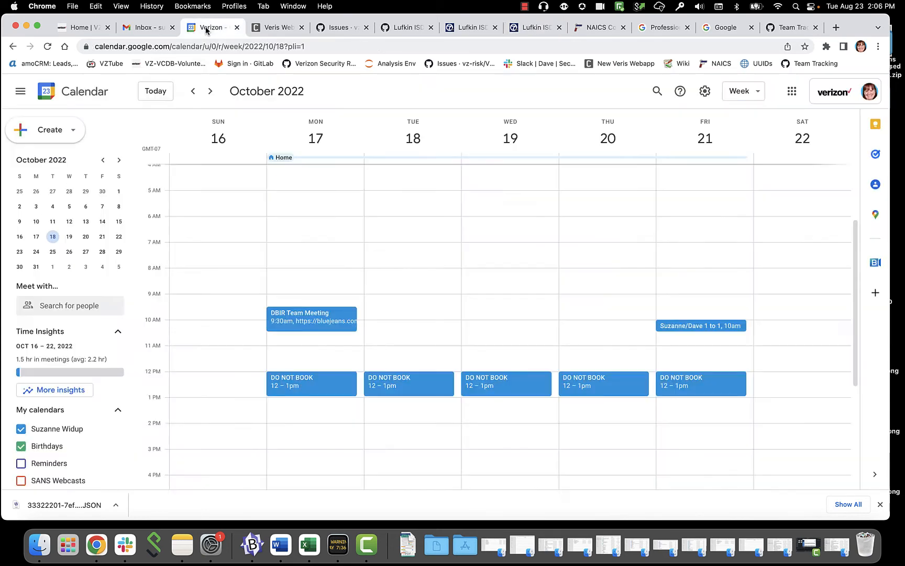
pyautogui.click(103, 160)
pyautogui.click(103, 160)
pyautogui.click(103, 159)
pyautogui.click(104, 160)
pyautogui.click(104, 160)
pyautogui.click(104, 160)
pyautogui.click(103, 160)
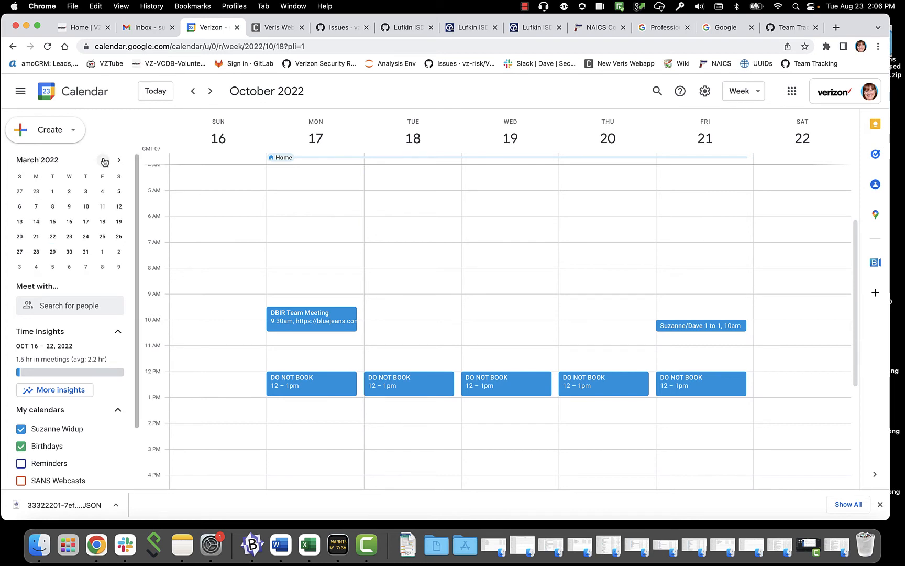
pyautogui.click(104, 160)
pyautogui.click(104, 160)
pyautogui.click(104, 161)
pyautogui.click(103, 160)
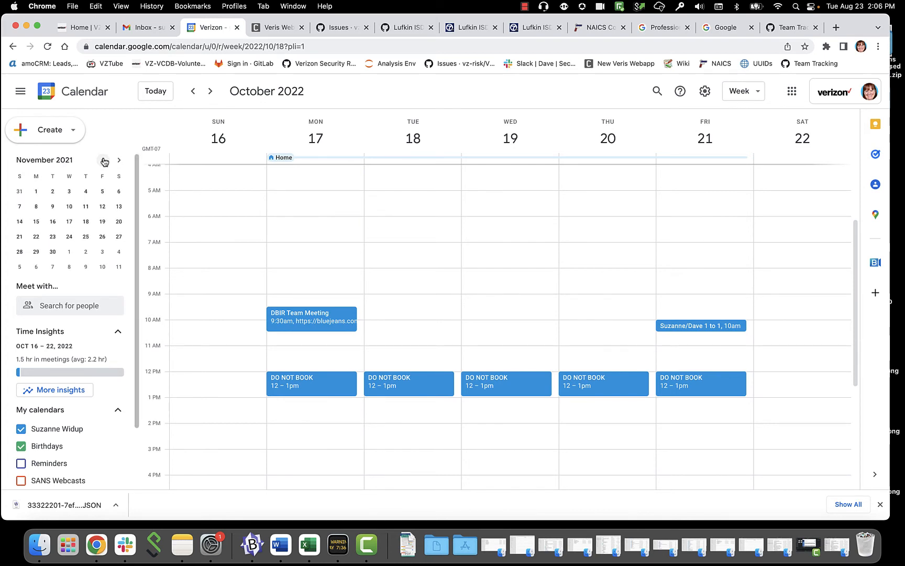
pyautogui.click(104, 160)
pyautogui.click(104, 161)
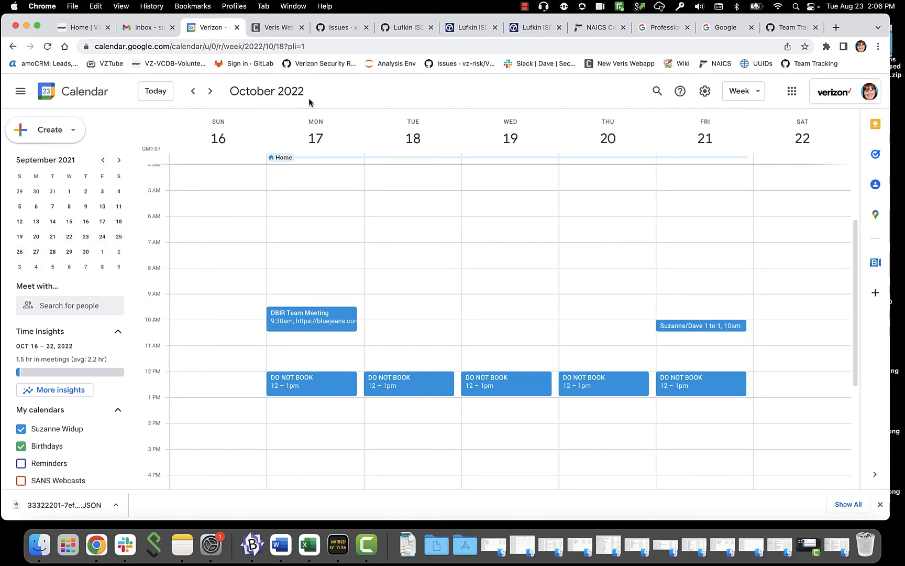
# - Return to the VERIS entry and set the Timeline's incident month to 9 and day to 25
pyautogui.click(279, 29)
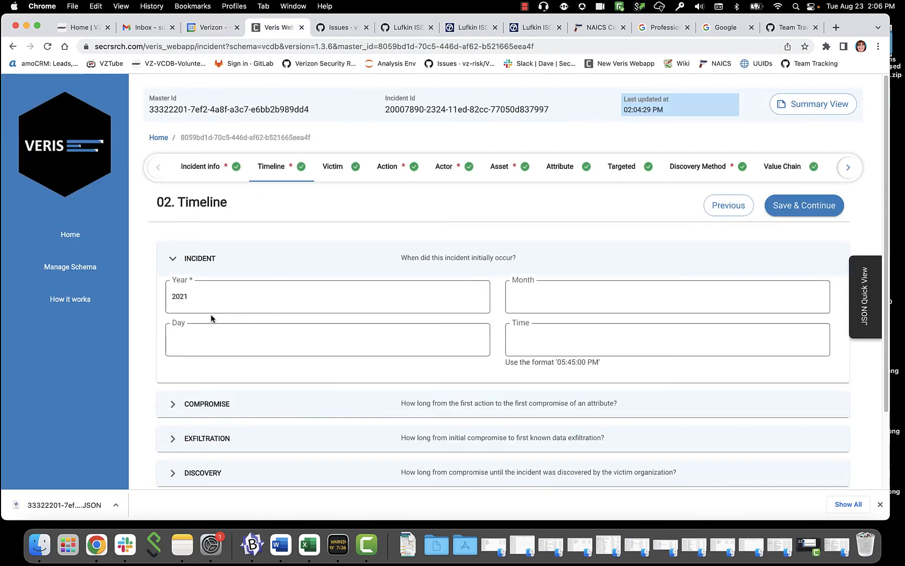
pyautogui.click(546, 307)
pyautogui.write('9')
pyautogui.click(362, 347)
pyautogui.scroll(-2, 308, 417)
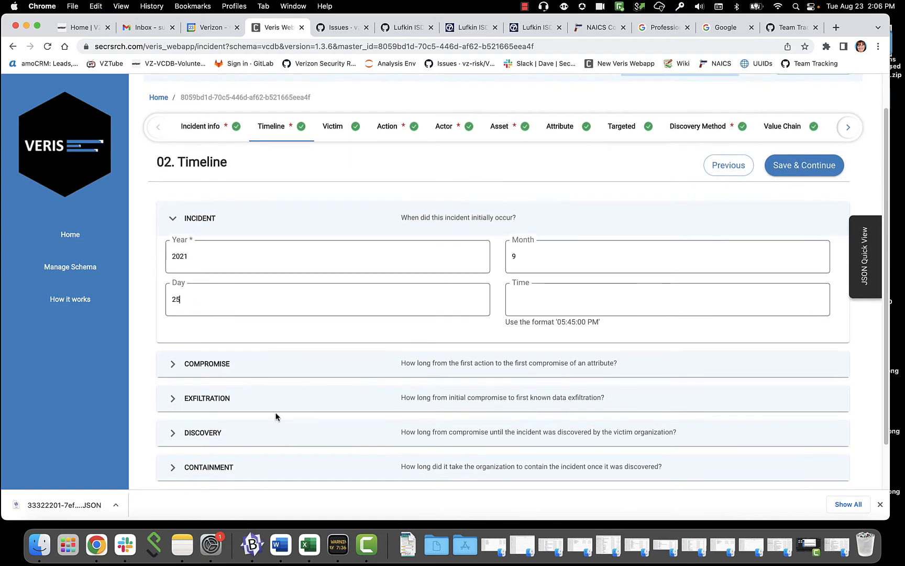
# - Expand the Timeline's Discovery section and set its unit to Hours
pyautogui.click(209, 435)
pyautogui.scroll(-5, 315, 358)
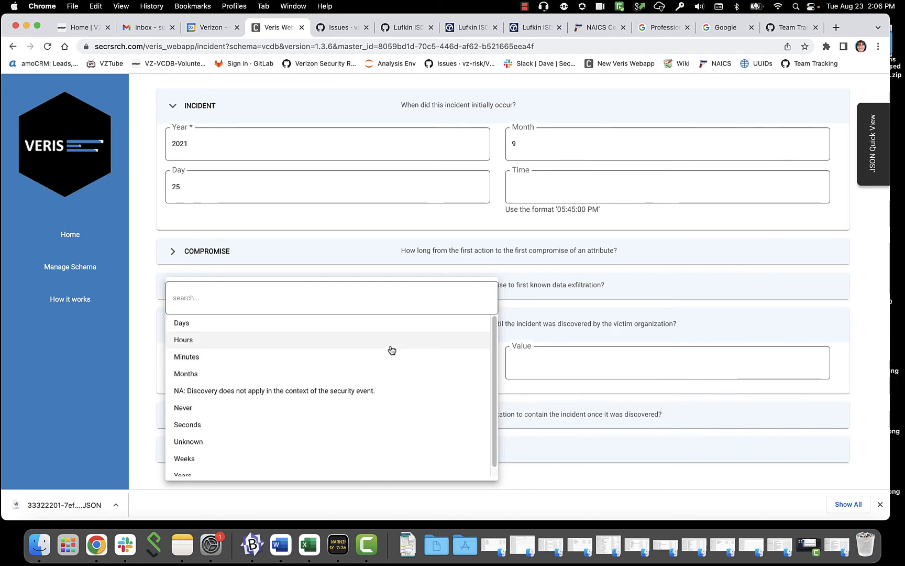
pyautogui.click(391, 350)
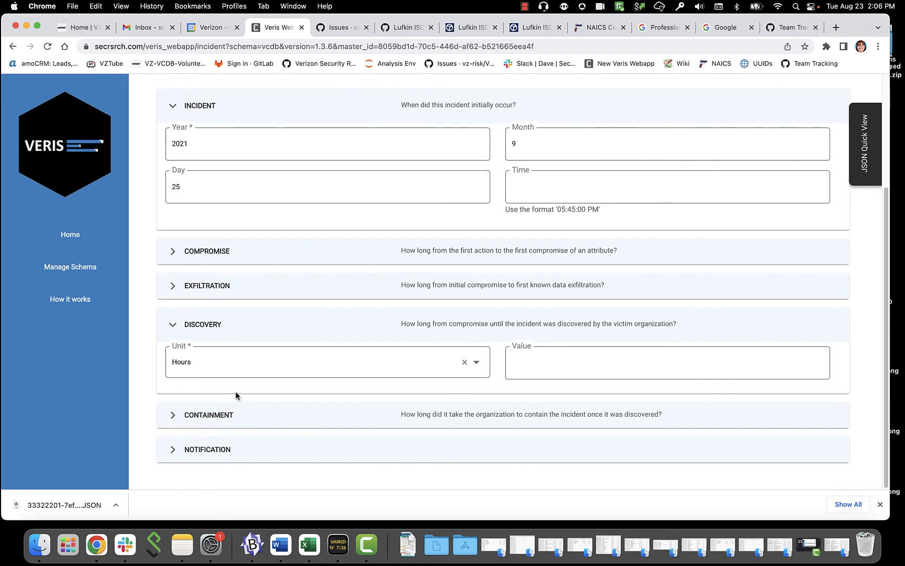
# - Review the Timeline's Containment and Notification fields without filling them in, and save the Timeline to continue to the Victim section
pyautogui.click(216, 415)
pyautogui.scroll(-3, 294, 415)
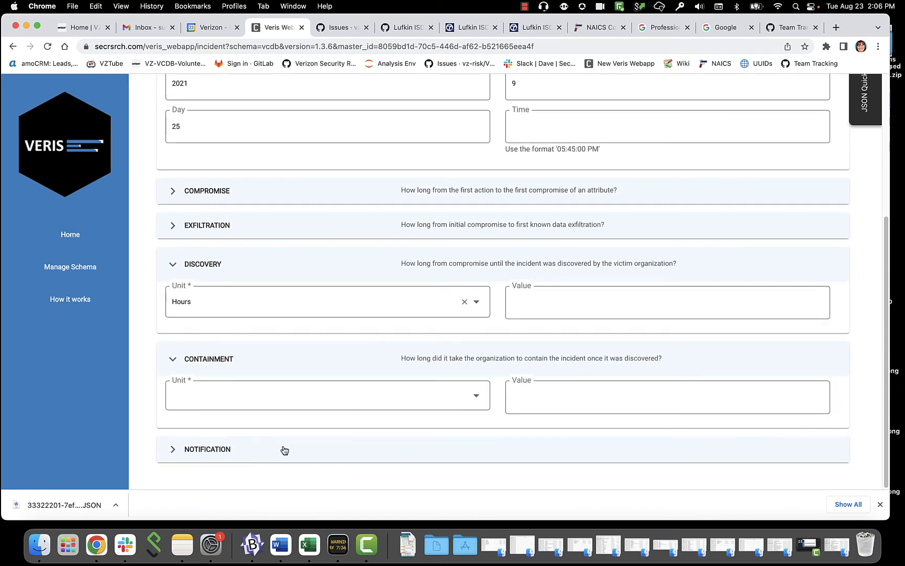
pyautogui.click(225, 451)
pyautogui.scroll(-4, 314, 446)
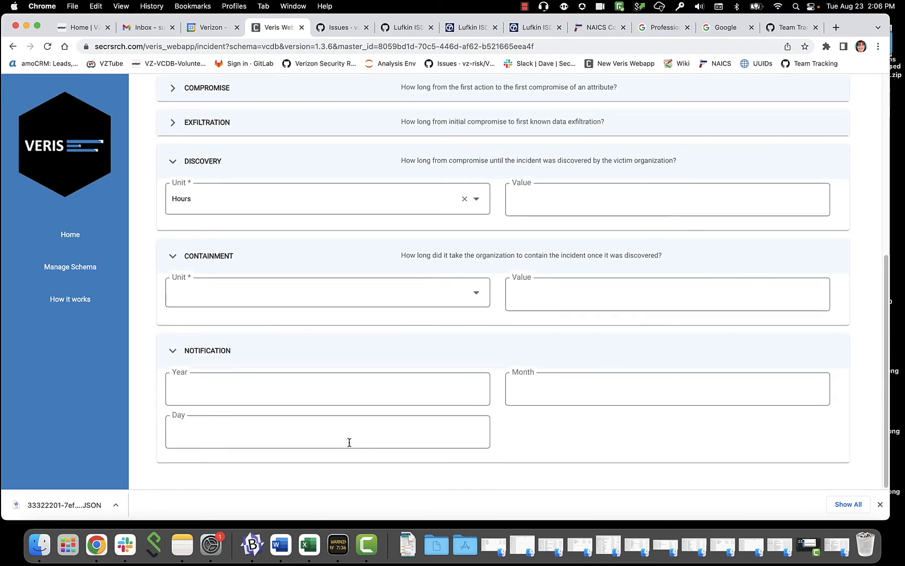
pyautogui.scroll(4, 349, 441)
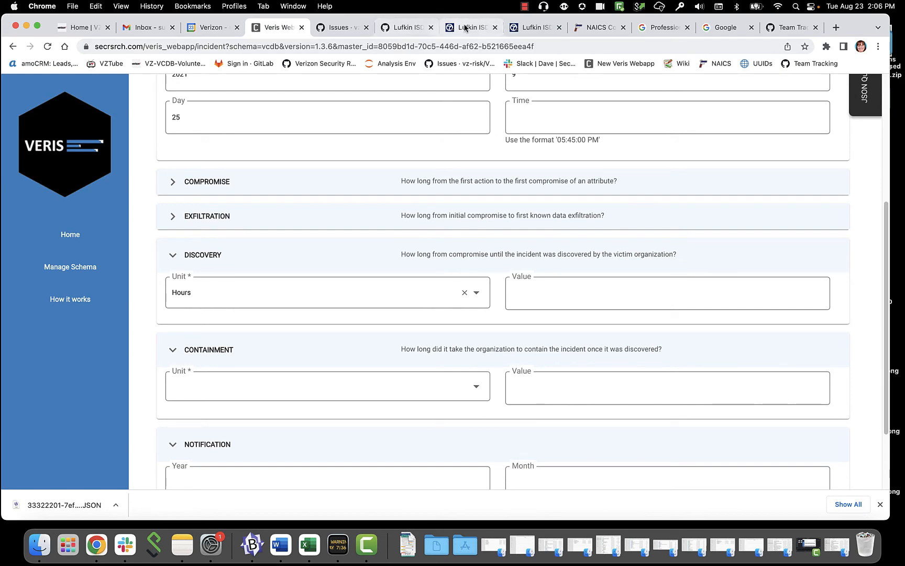
pyautogui.scroll(9, 500, 164)
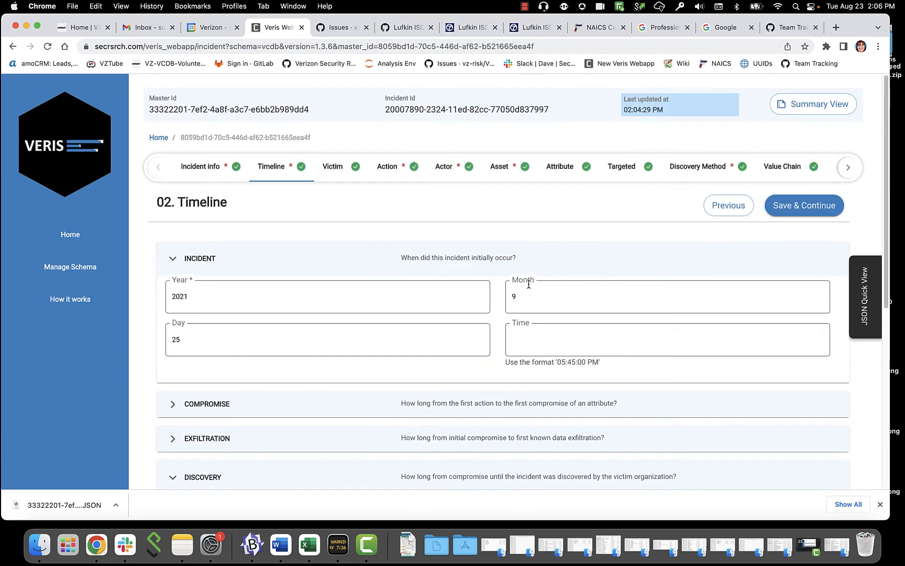
pyautogui.click(786, 204)
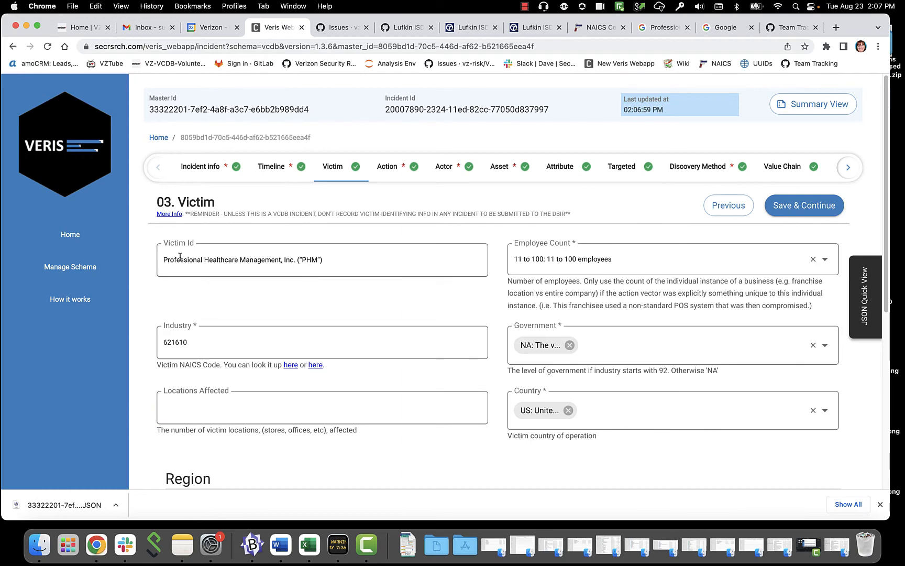
# - Replace the Victim Id with Lufkin Independent School District, checking the district's name in the KLTV article
pyautogui.moveTo(343, 258); pyautogui.dragTo(142, 256)
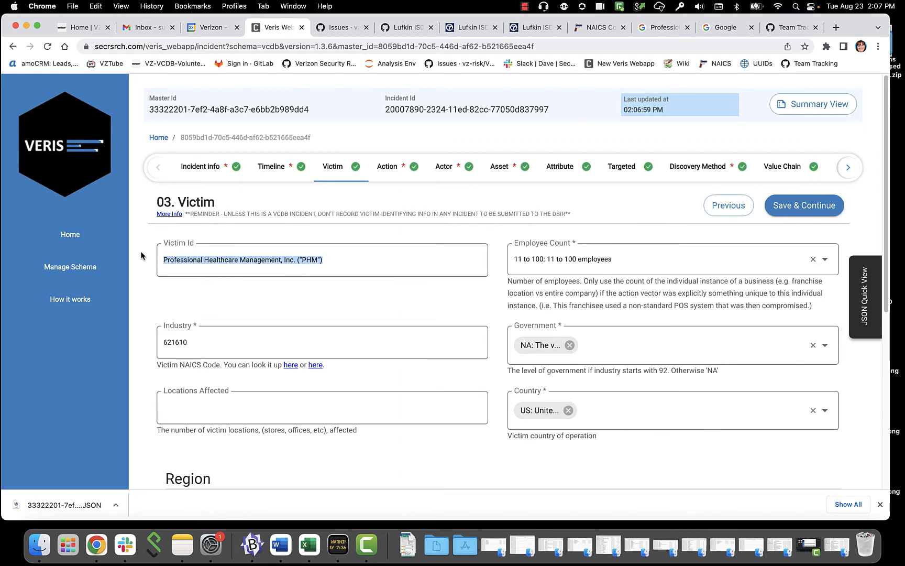
pyautogui.press('BackSpace')
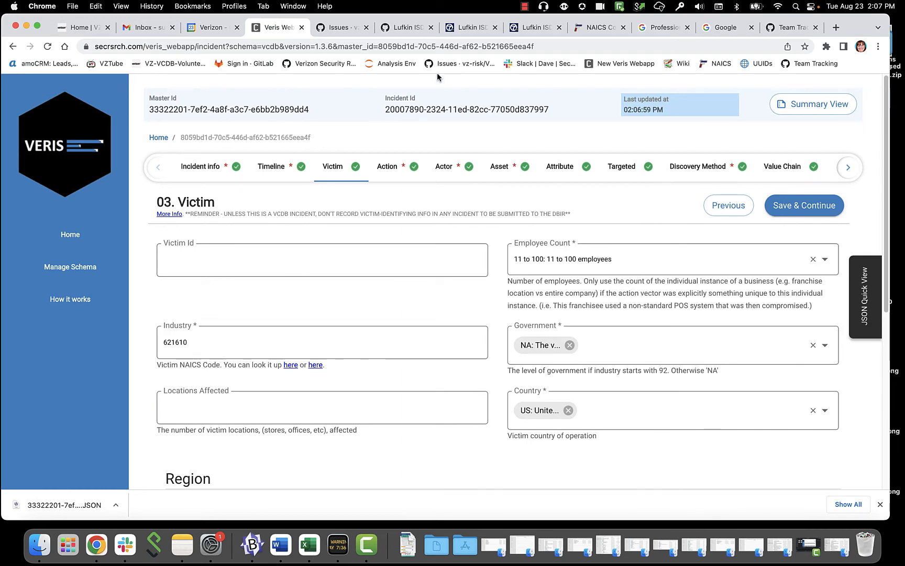
pyautogui.click(465, 28)
pyautogui.scroll(-3, 480, 262)
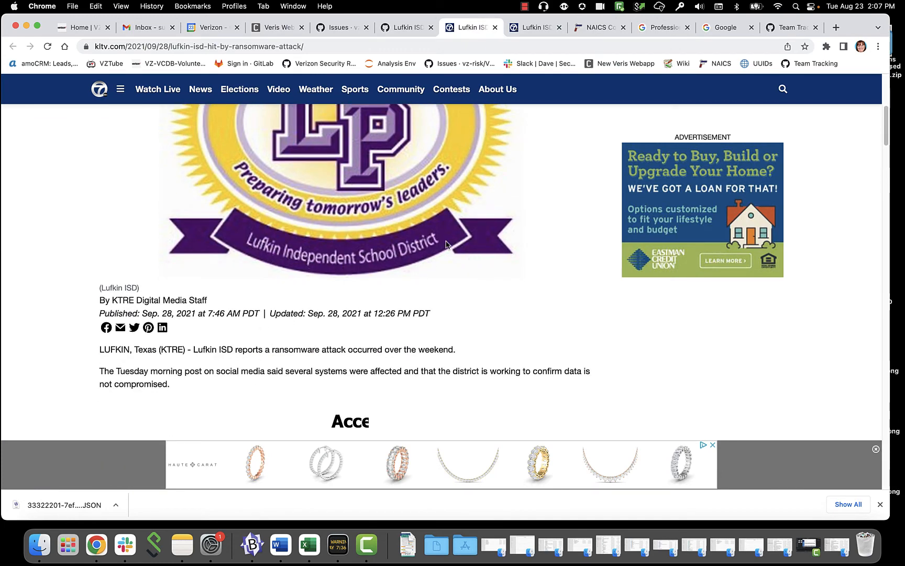
pyautogui.doubleClick(205, 349)
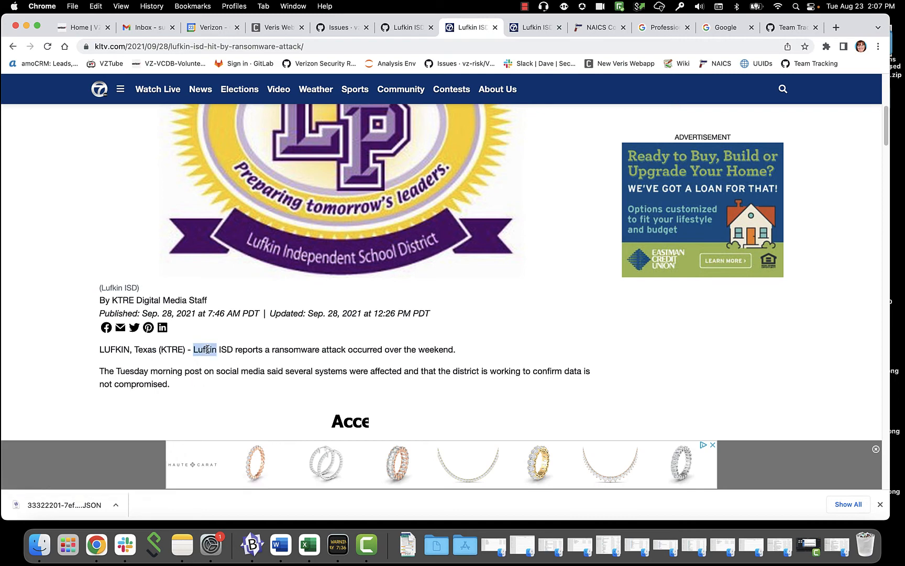
pyautogui.click(274, 27)
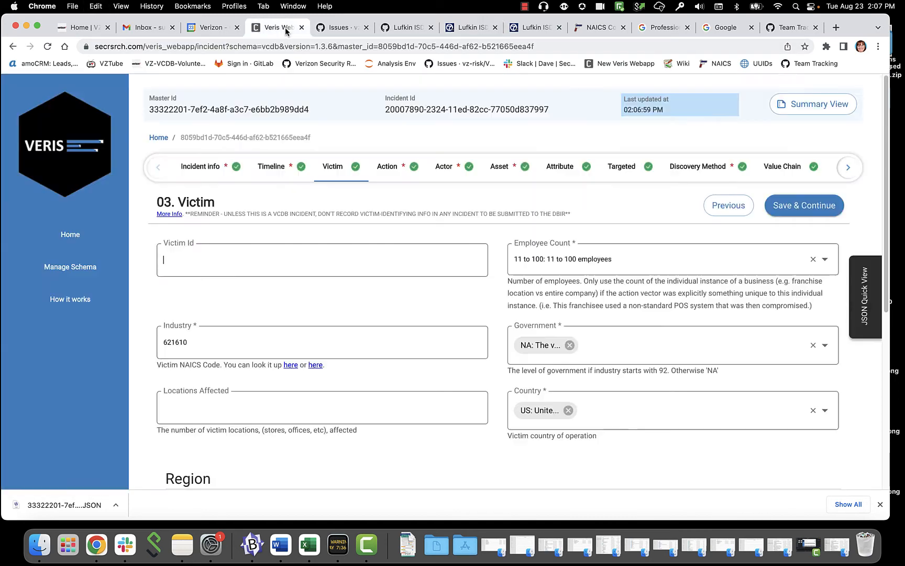
pyautogui.write('Inde')
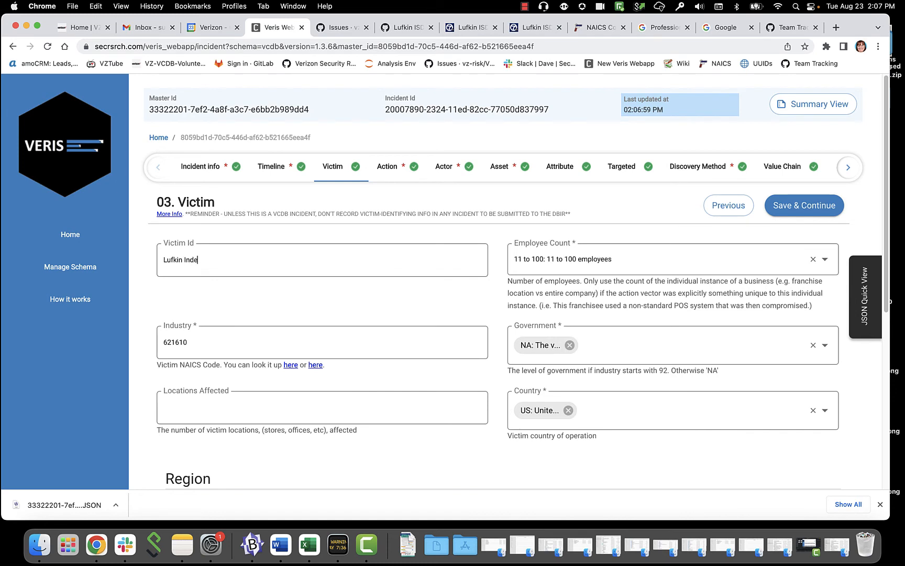
pyautogui.write('pendent School Distrib')
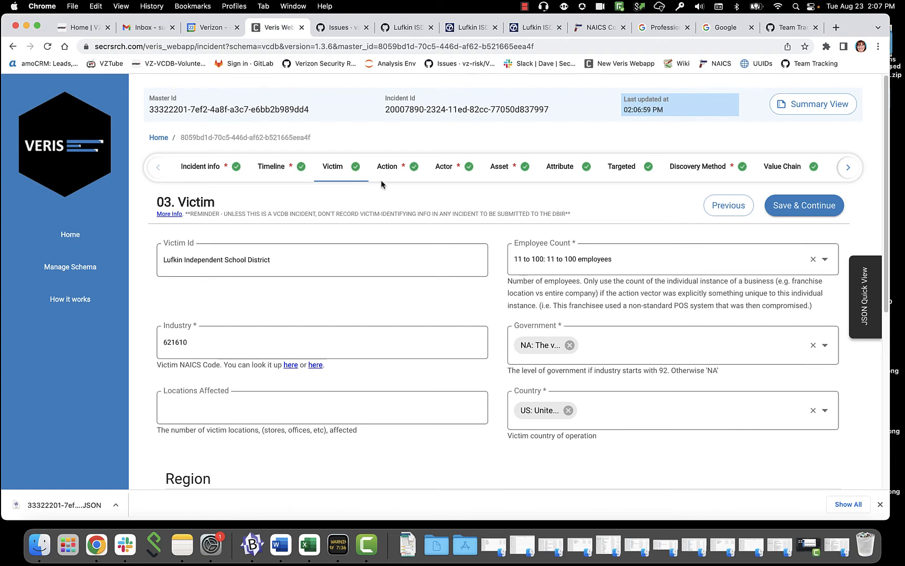
# - Copy the victim name, search Google for Lufkin Independent School District number of employees, and return to the VERIS entry
pyautogui.moveTo(281, 259); pyautogui.dragTo(139, 244)
pyautogui.press('super+c')
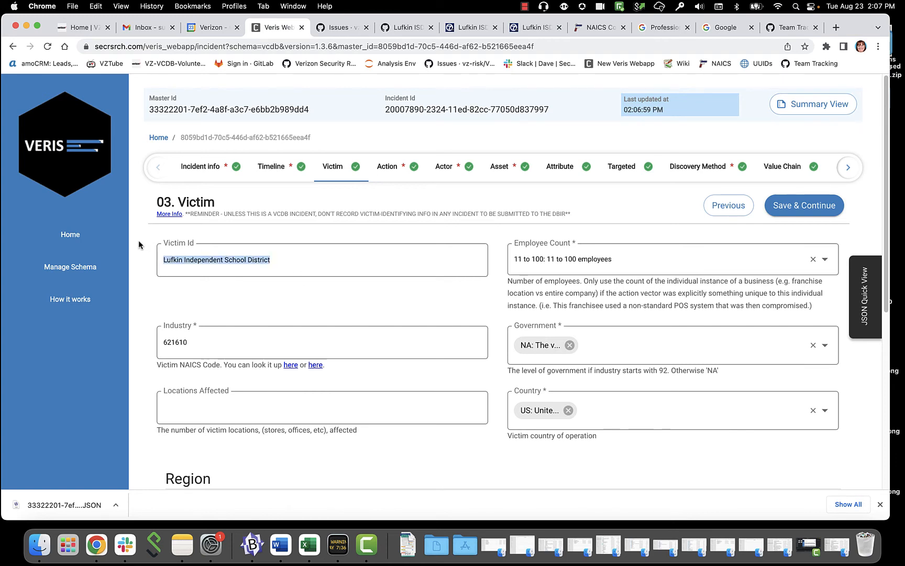
pyautogui.click(661, 28)
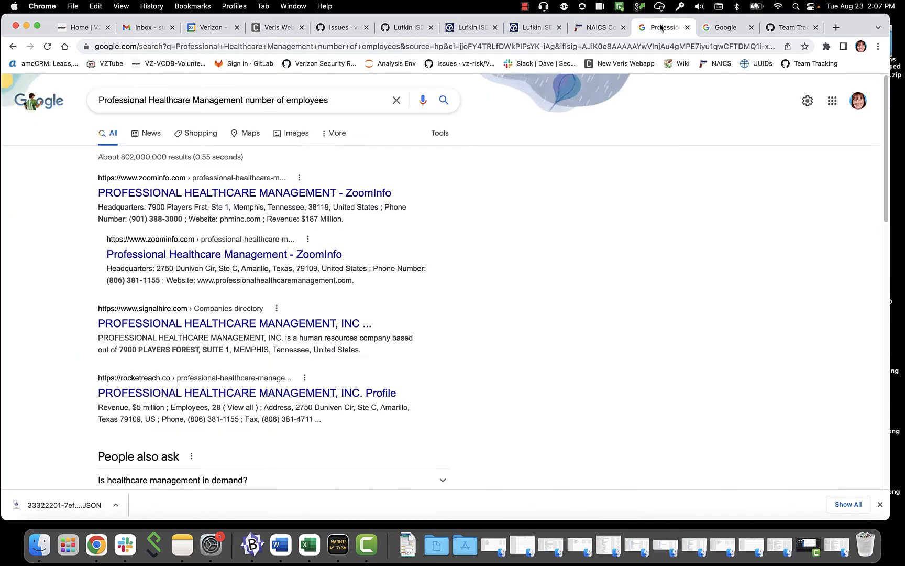
pyautogui.click(244, 100)
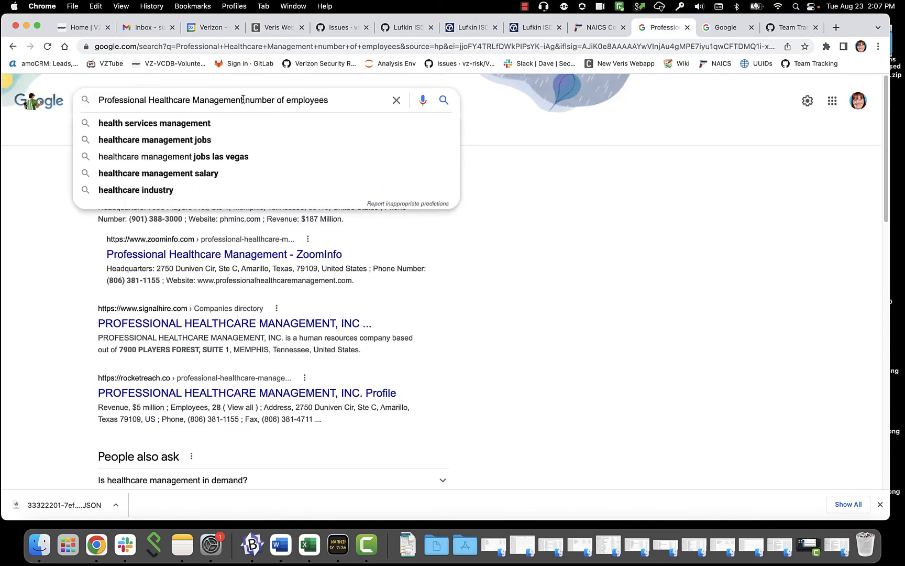
pyautogui.moveTo(243, 99); pyautogui.dragTo(20, 83)
pyautogui.press('super+v')
pyautogui.press('Return')
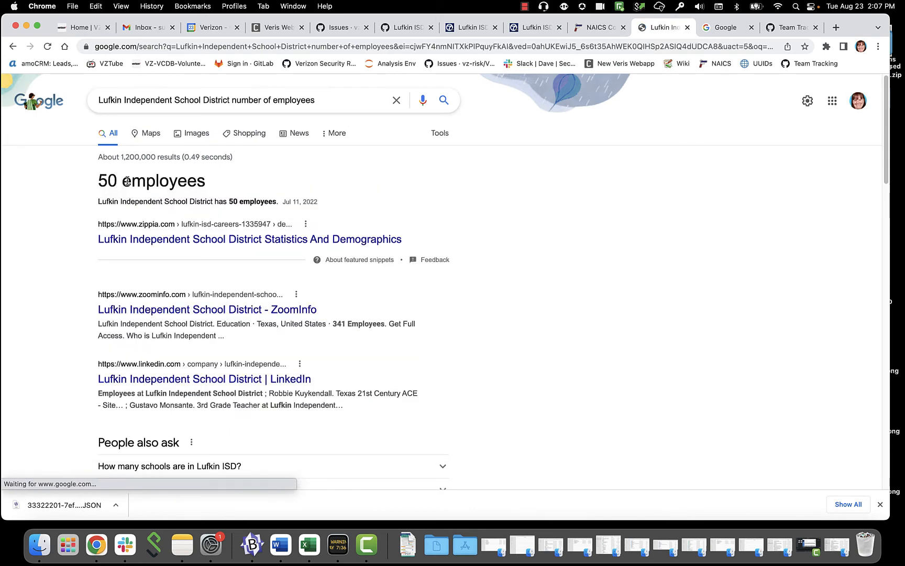
pyautogui.click(283, 28)
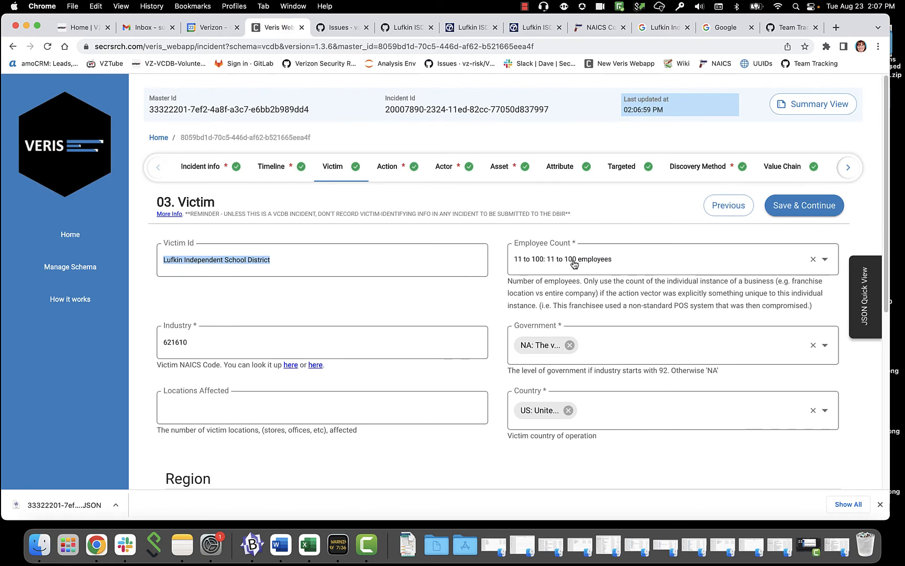
# - Look up Elementary and Secondary Schools under Sector 61 of the NAICS list and set the victim's Industry code to 611110
pyautogui.moveTo(199, 341); pyautogui.dragTo(154, 341)
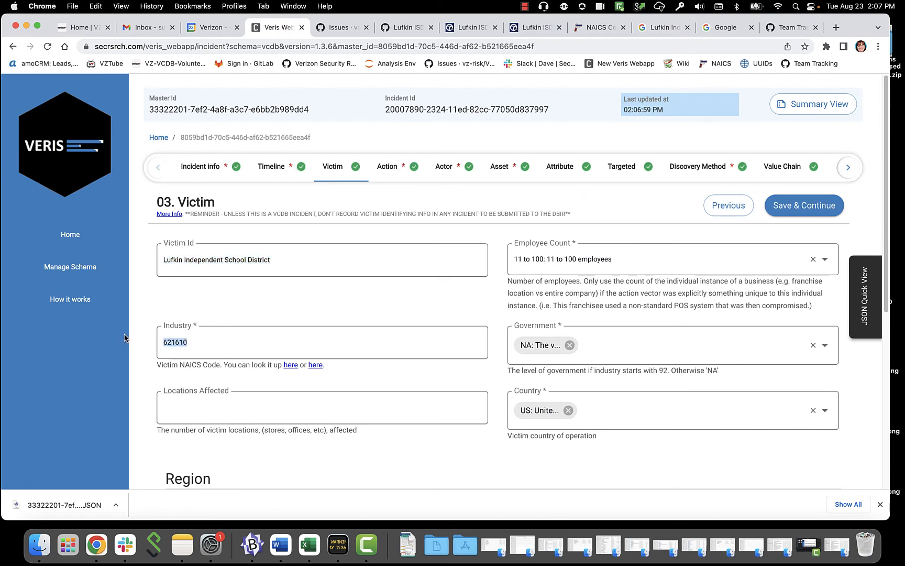
pyautogui.press('BackSpace')
pyautogui.click(594, 29)
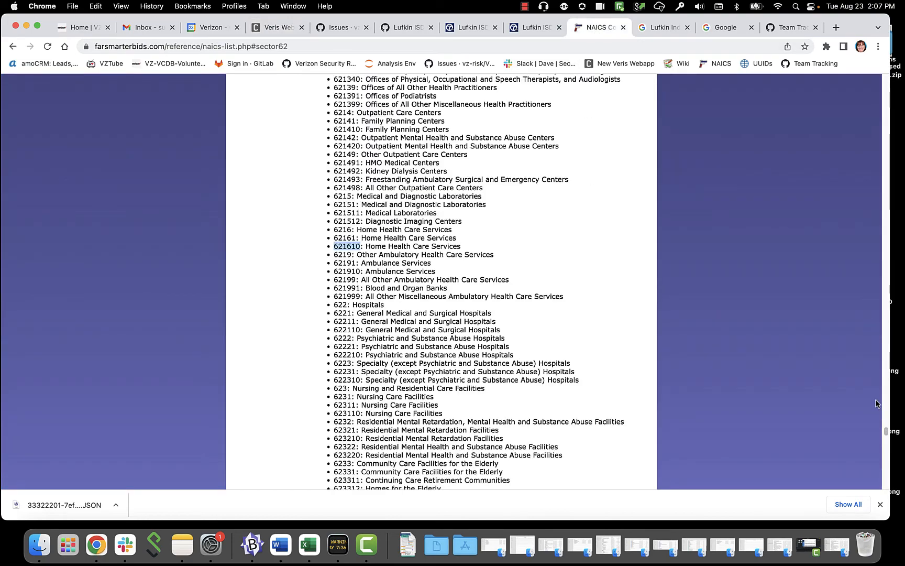
pyautogui.moveTo(885, 429); pyautogui.dragTo(853, 72)
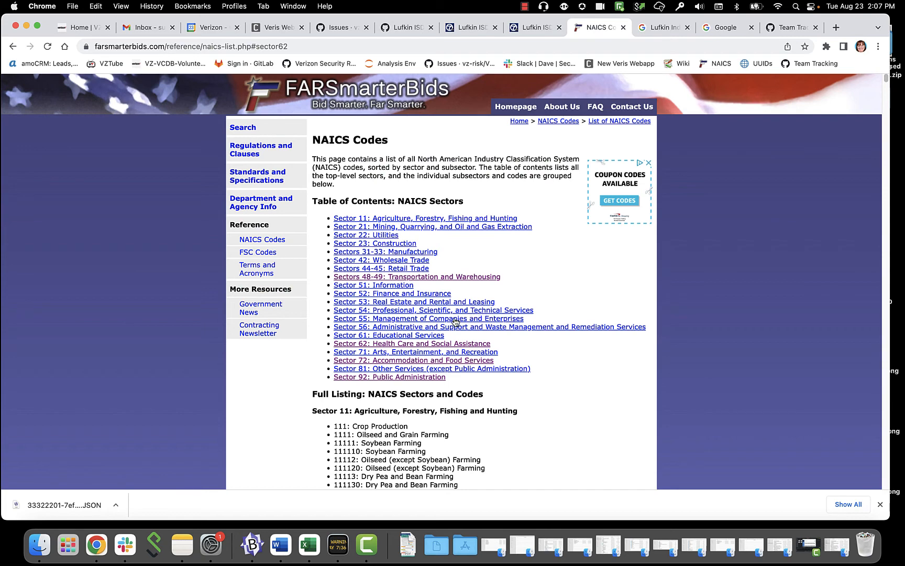
pyautogui.click(434, 334)
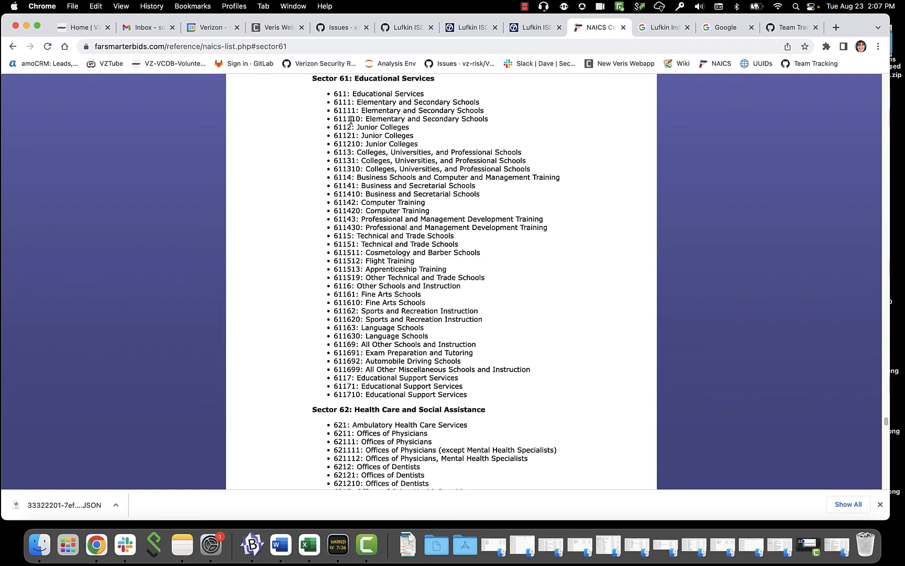
pyautogui.doubleClick(350, 120)
pyautogui.press('super+c')
pyautogui.click(273, 29)
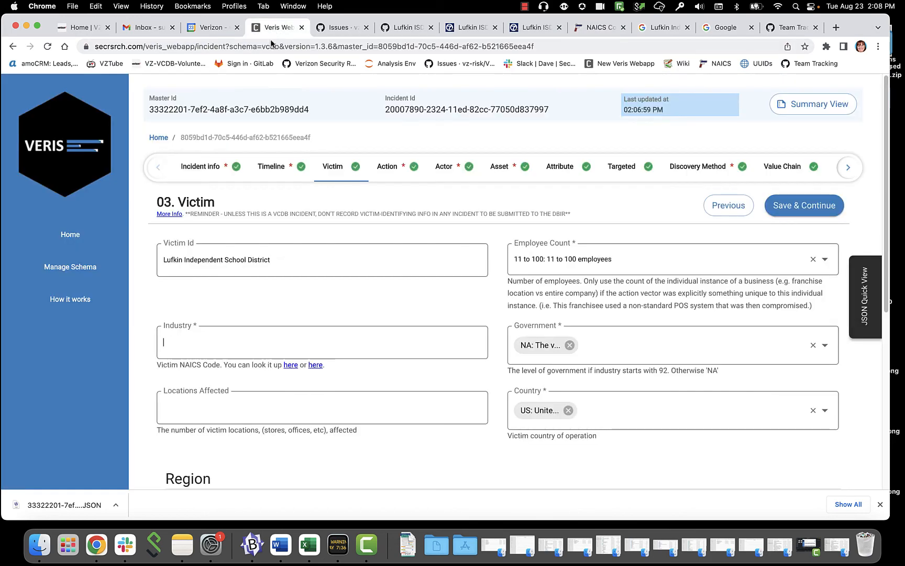
pyautogui.click(226, 337)
pyautogui.press('super+v')
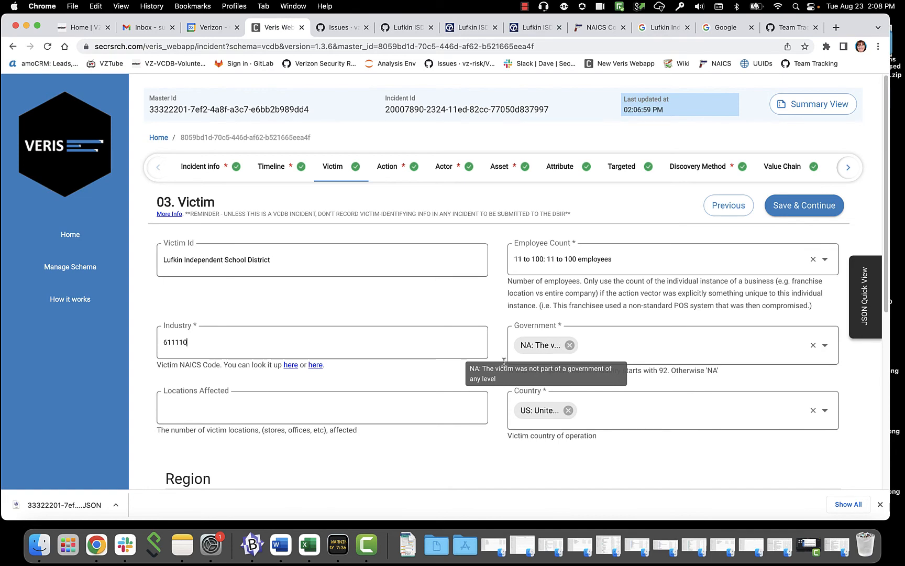
# - Check the victim's region and state against the KLTV article, and save the Victim section to continue to Action
pyautogui.scroll(-1, 665, 403)
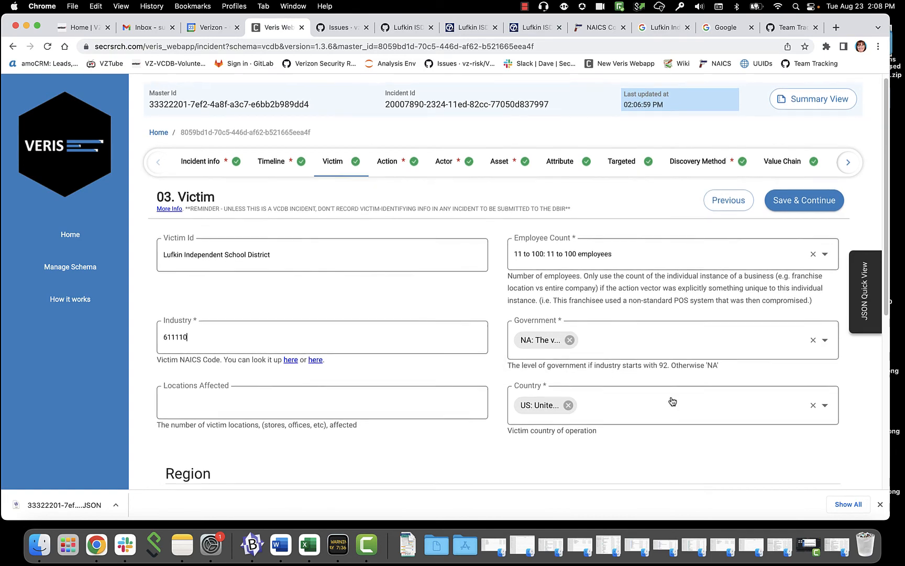
pyautogui.scroll(-2, 672, 401)
pyautogui.click(409, 28)
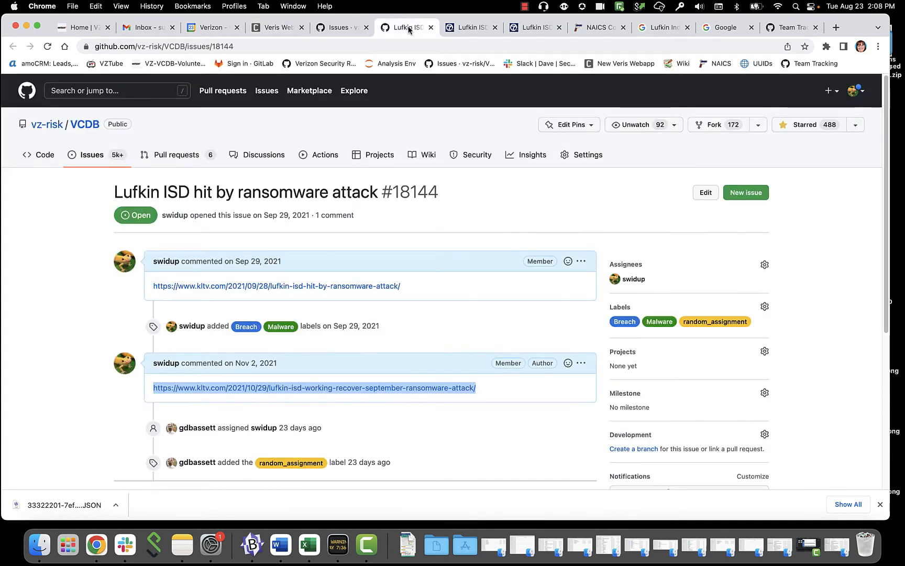
pyautogui.click(468, 29)
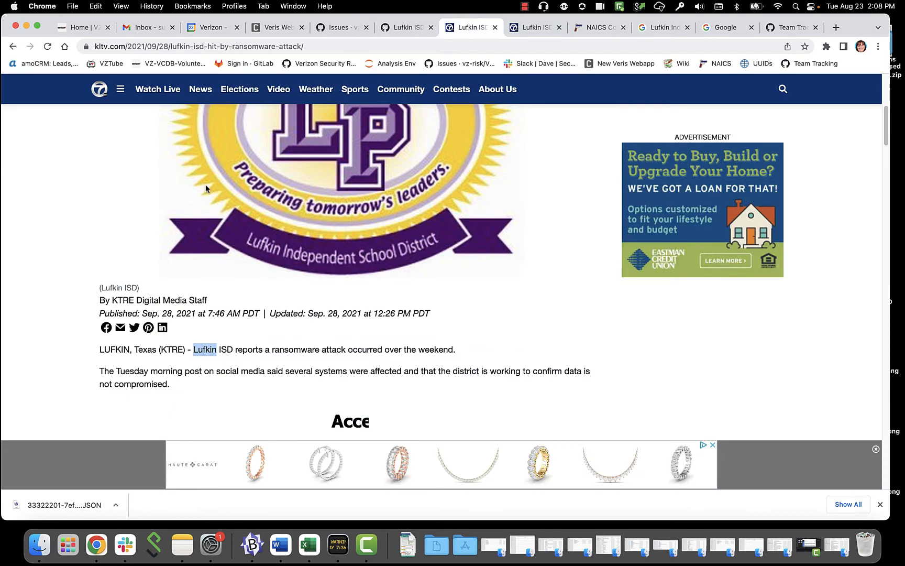
pyautogui.scroll(-2, 35, 193)
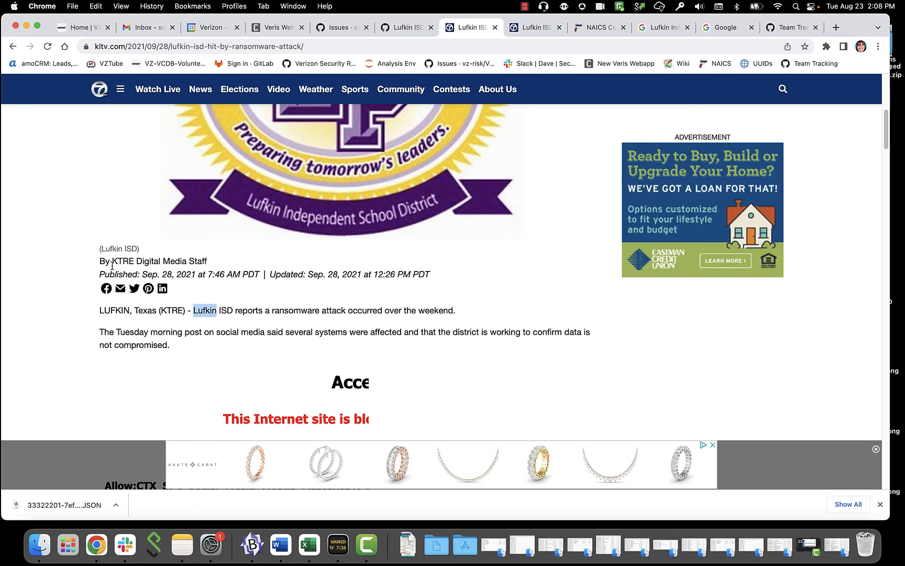
pyautogui.click(279, 28)
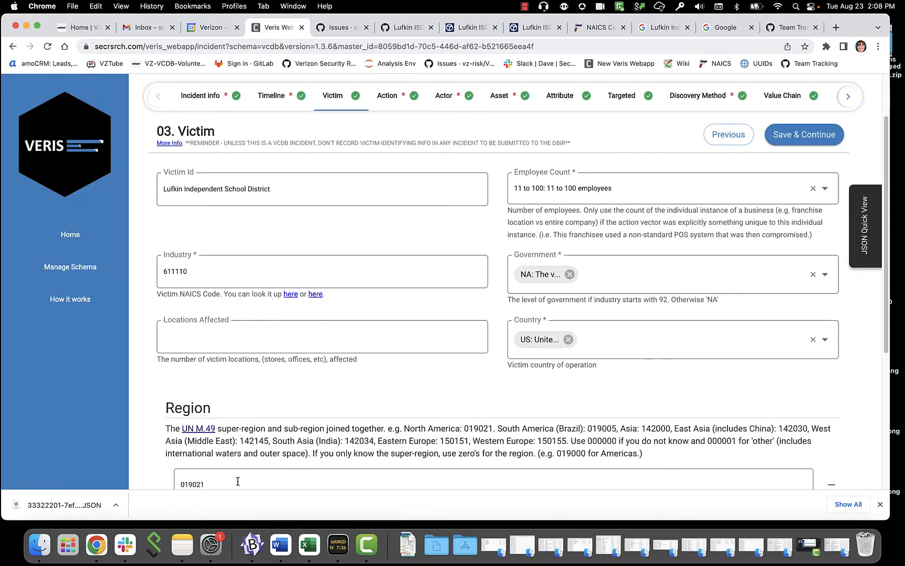
pyautogui.scroll(-5, 240, 395)
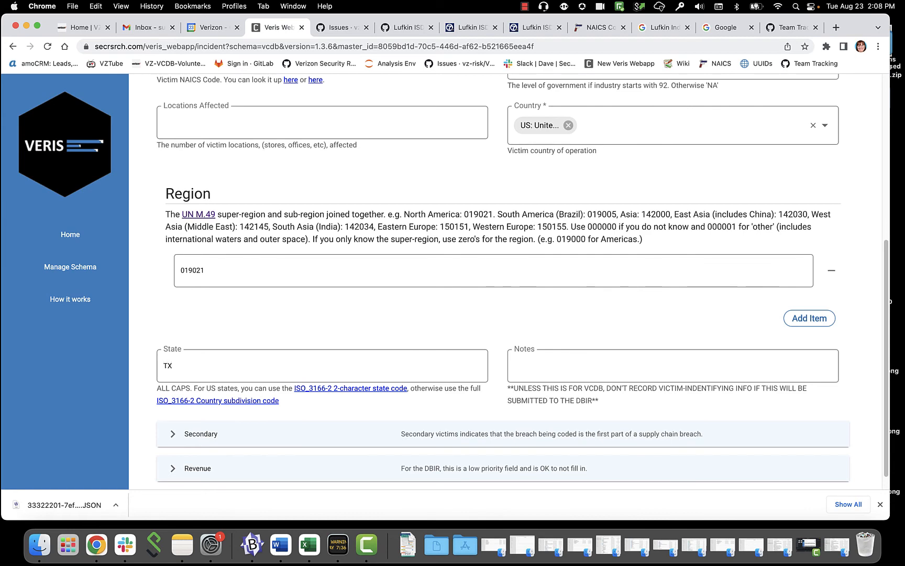
pyautogui.scroll(-1, 216, 365)
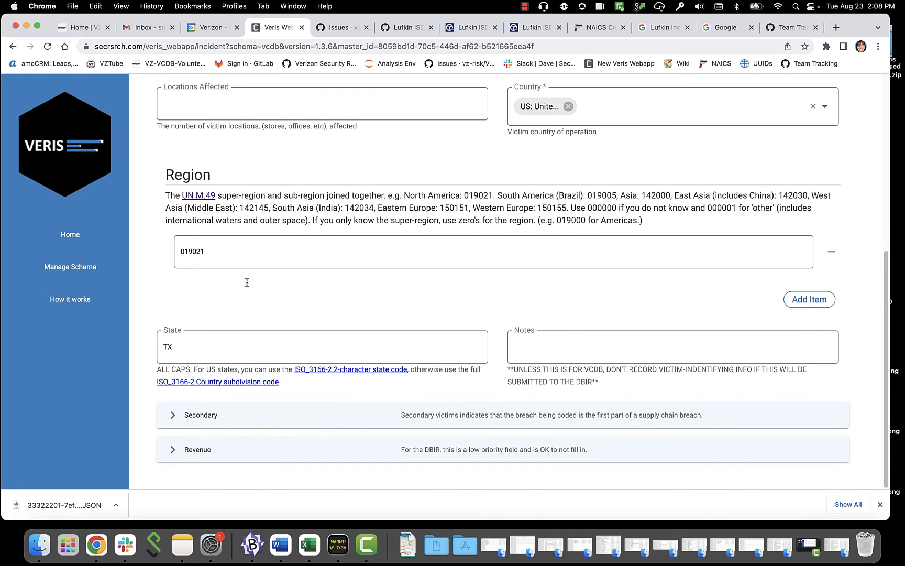
pyautogui.scroll(6, 417, 265)
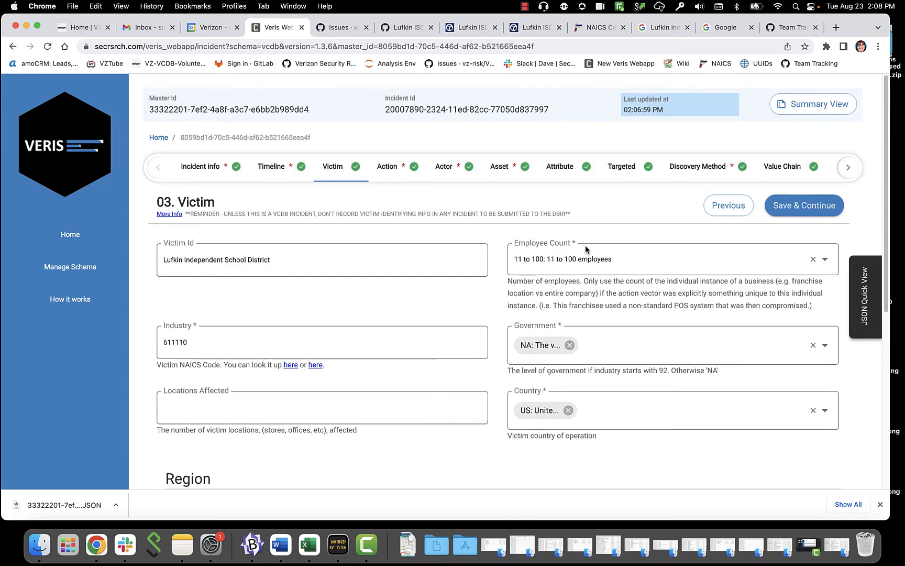
pyautogui.click(788, 209)
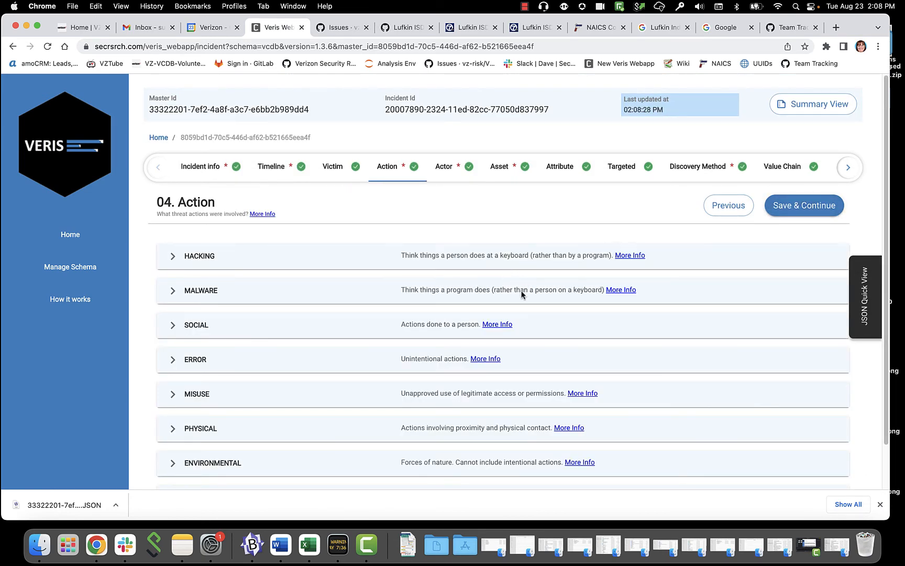
# - Review the Malware and Unknown action details without changing them, and save the Action section to continue to Actor
pyautogui.click(176, 294)
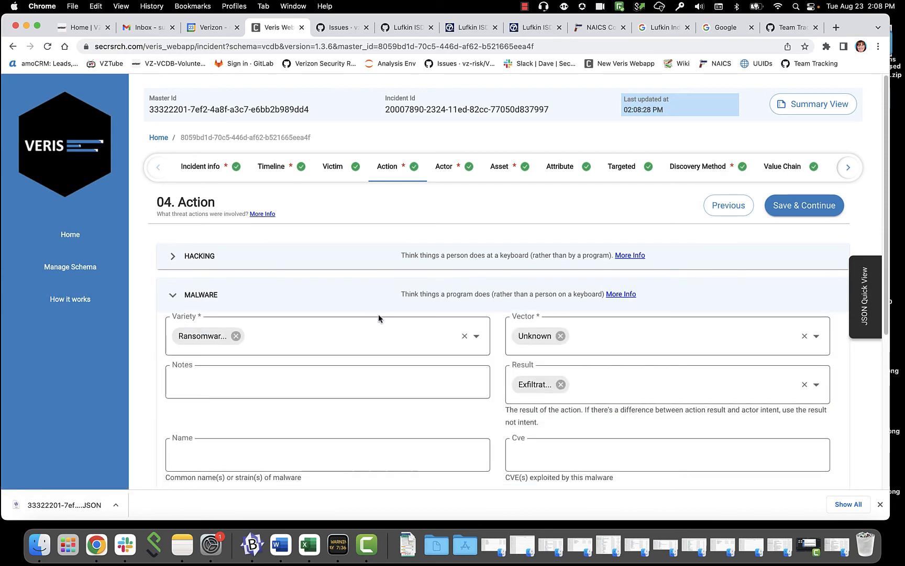
pyautogui.scroll(-5, 654, 324)
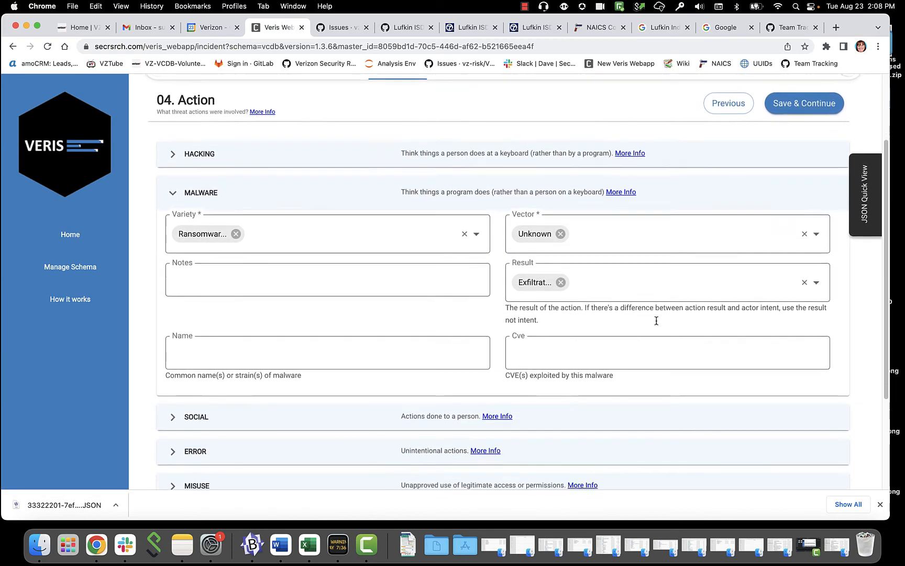
pyautogui.scroll(-2, 656, 323)
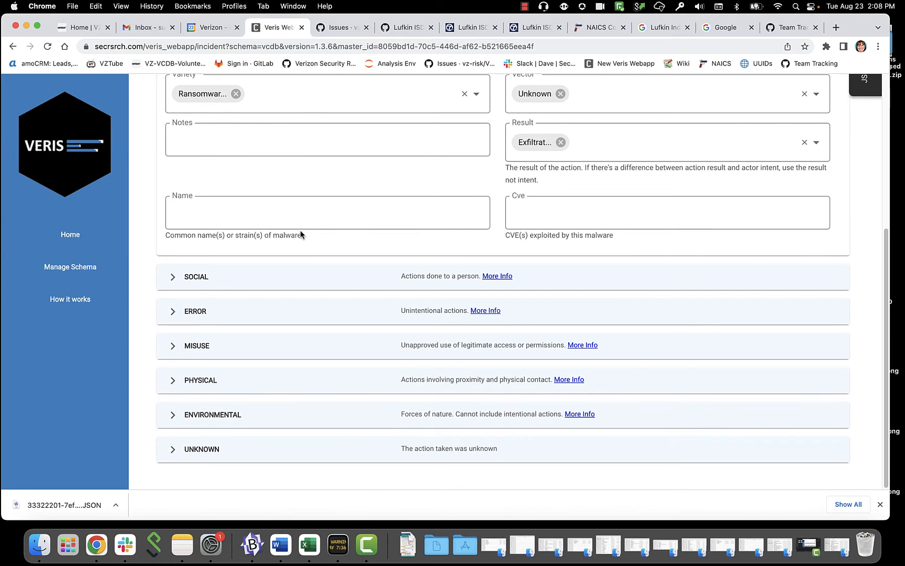
pyautogui.click(201, 454)
pyautogui.scroll(-4, 597, 405)
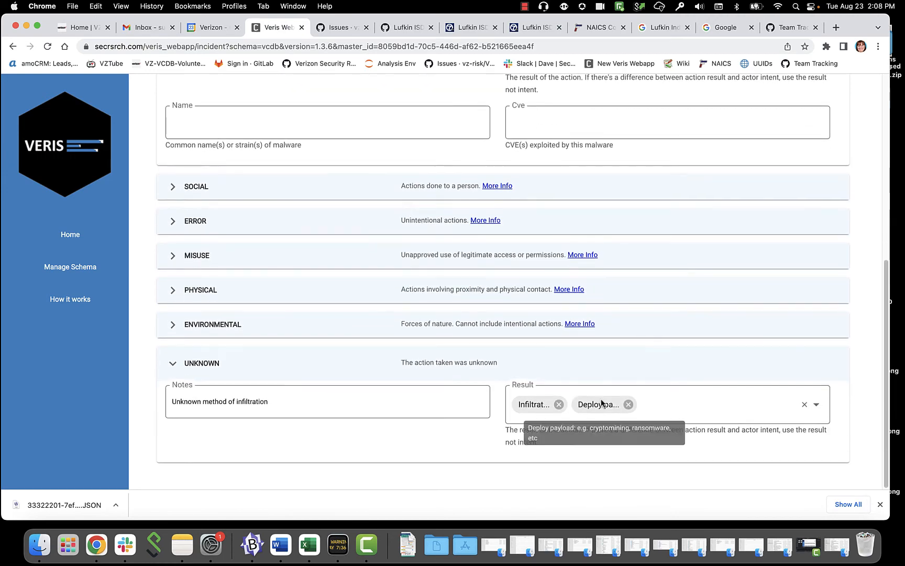
pyautogui.scroll(10, 780, 350)
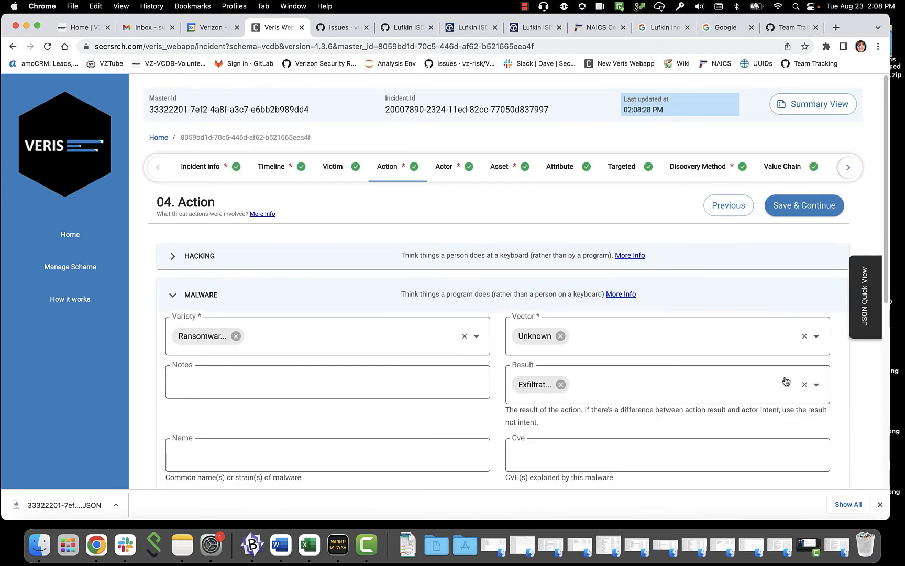
pyautogui.click(804, 205)
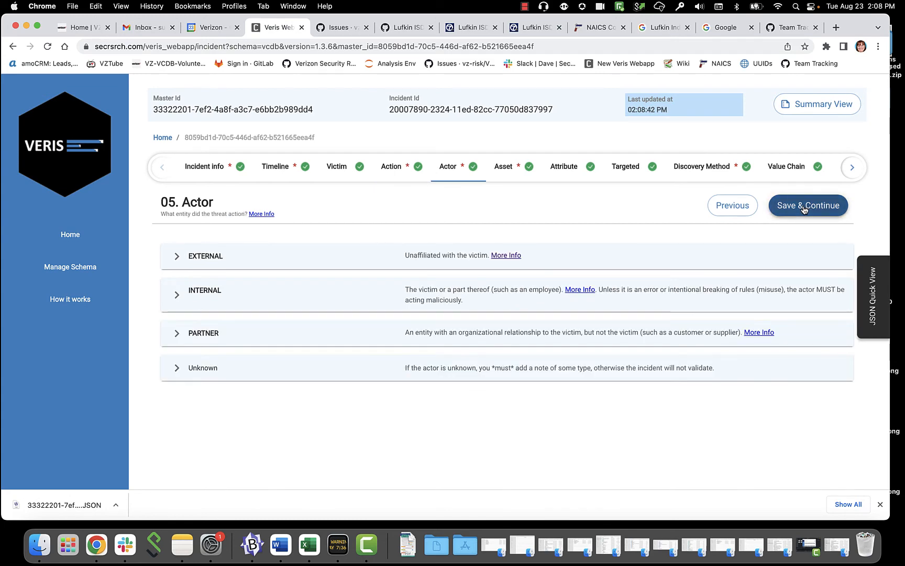
# - Review the External actor details without changing them, and save the Actor section to continue to Asset
pyautogui.click(211, 257)
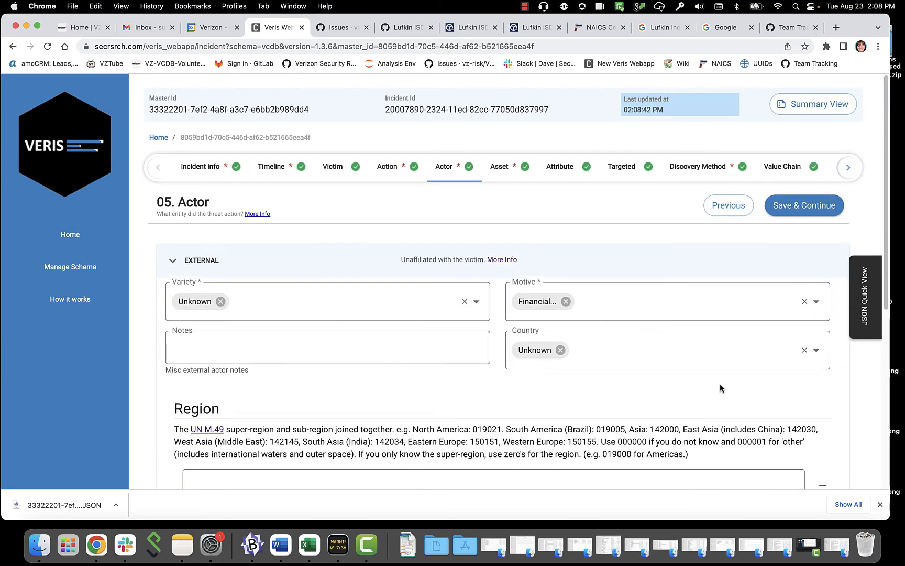
pyautogui.scroll(-7, 727, 387)
pyautogui.scroll(7, 728, 382)
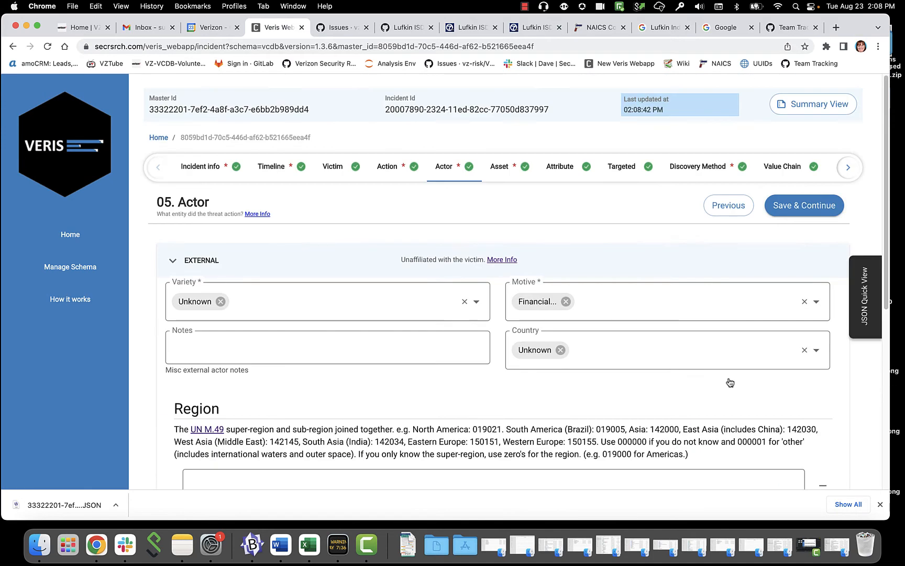
pyautogui.click(791, 205)
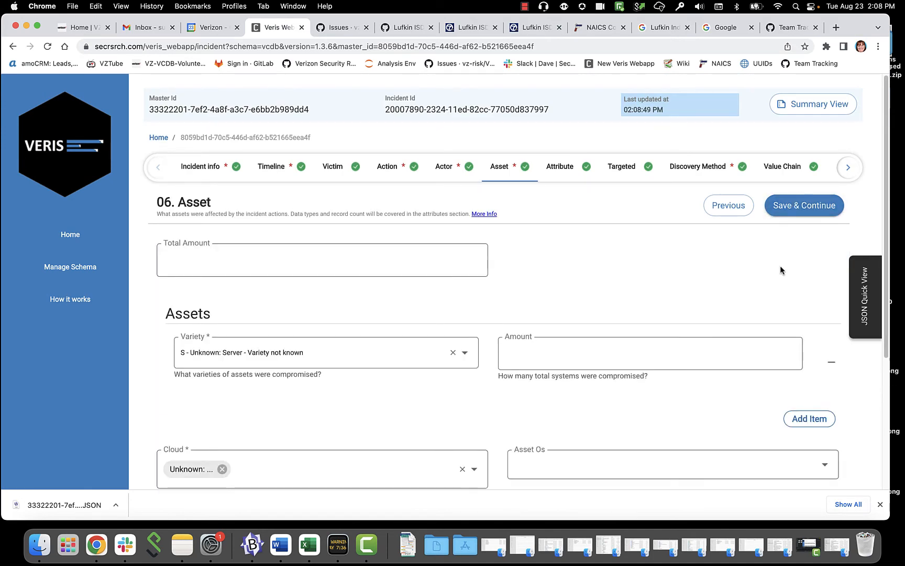
# - Review the Asset section's fields without changing them, and save the section to continue to Attribute
pyautogui.scroll(-3, 780, 268)
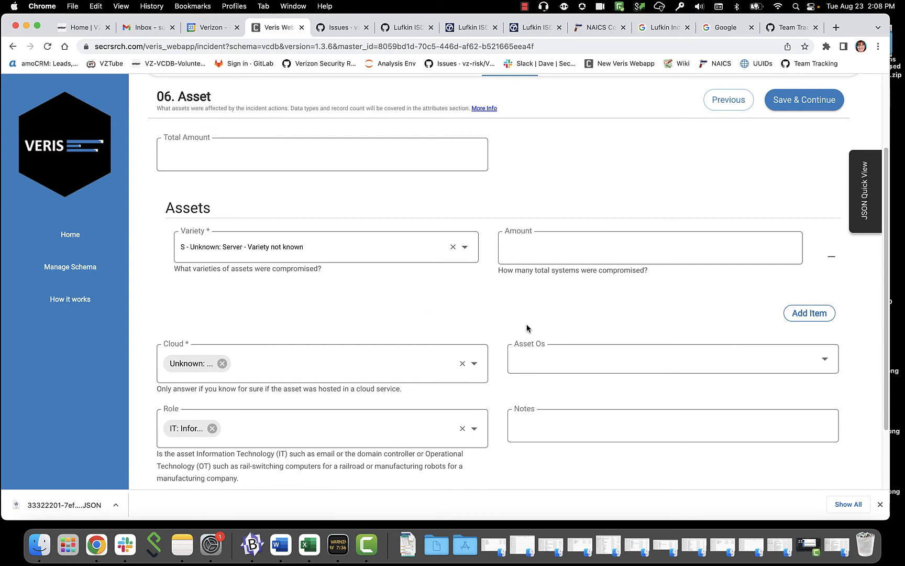
pyautogui.scroll(-2, 545, 340)
pyautogui.scroll(5, 665, 379)
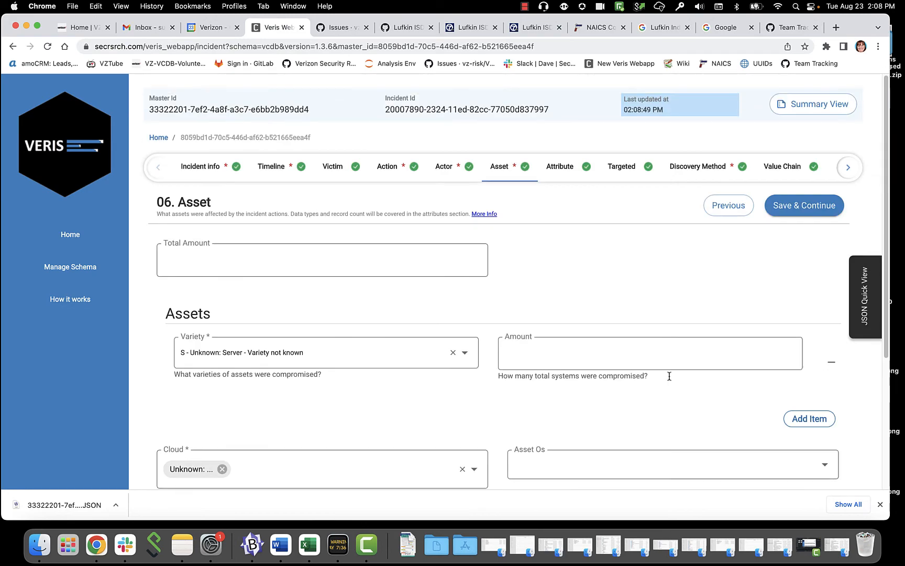
pyautogui.click(809, 206)
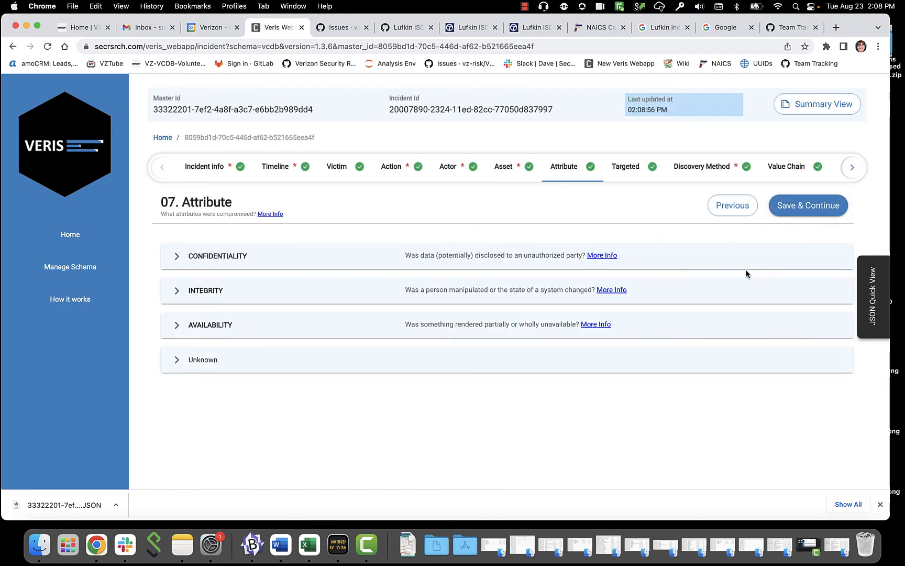
# - In the Confidentiality attributes, replace the Medical data variety with Personal: Personal or identifying information
pyautogui.click(251, 257)
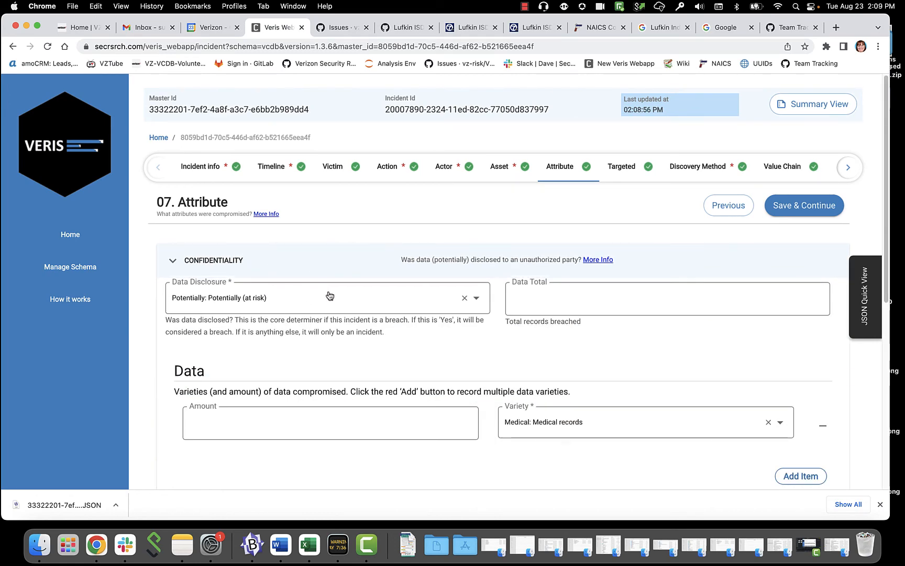
pyautogui.scroll(-3, 330, 296)
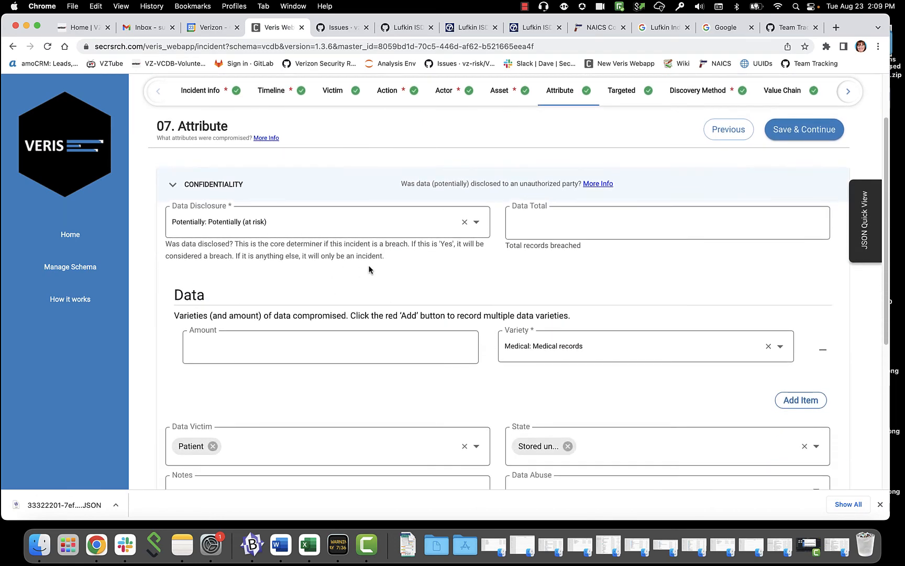
pyautogui.scroll(-6, 394, 263)
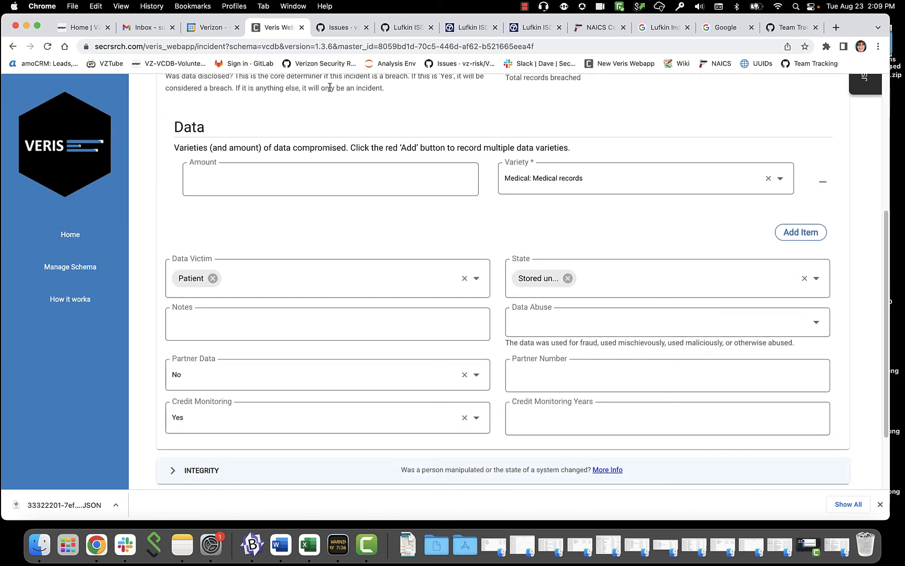
pyautogui.click(769, 179)
pyautogui.click(780, 179)
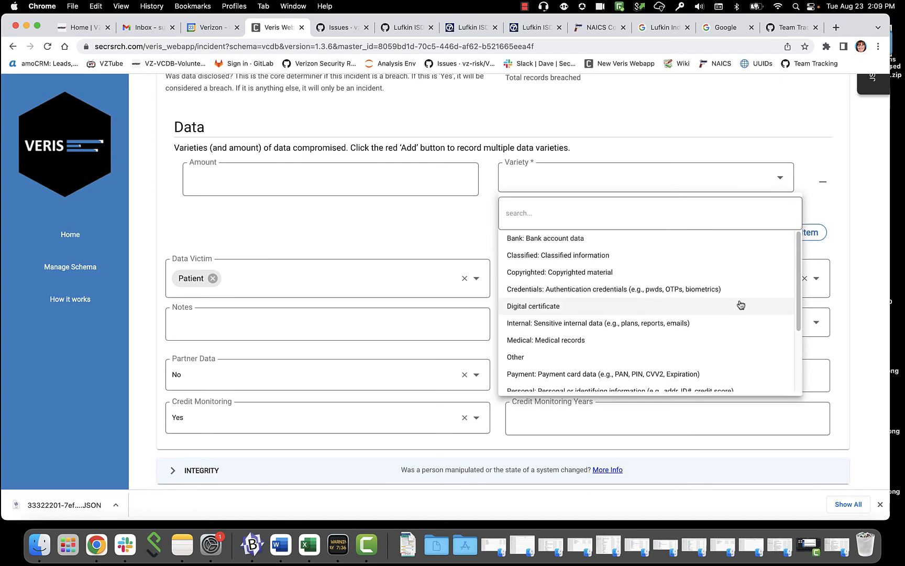
pyautogui.scroll(-2, 728, 330)
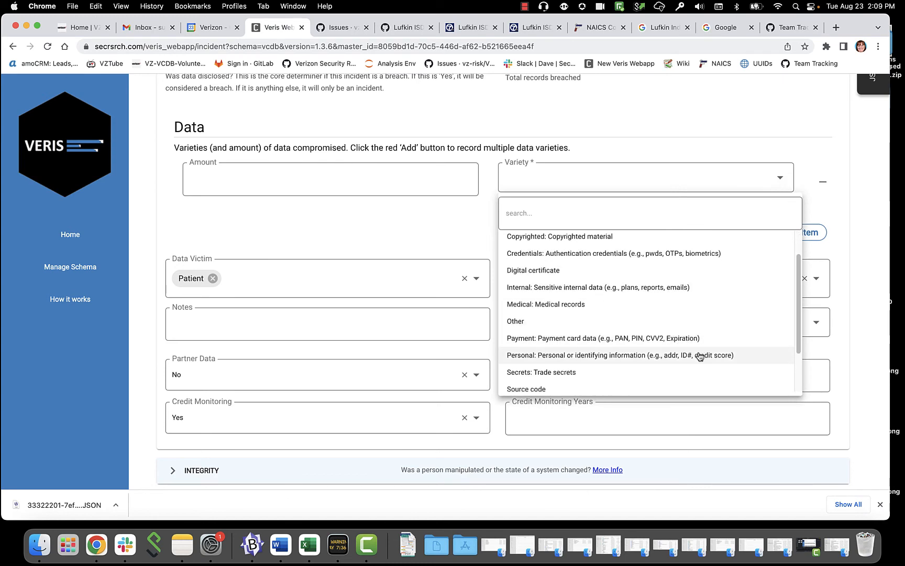
pyautogui.click(700, 356)
# - Replace Patient with Employee as the Data Victim in the Confidentiality attributes
pyautogui.click(213, 278)
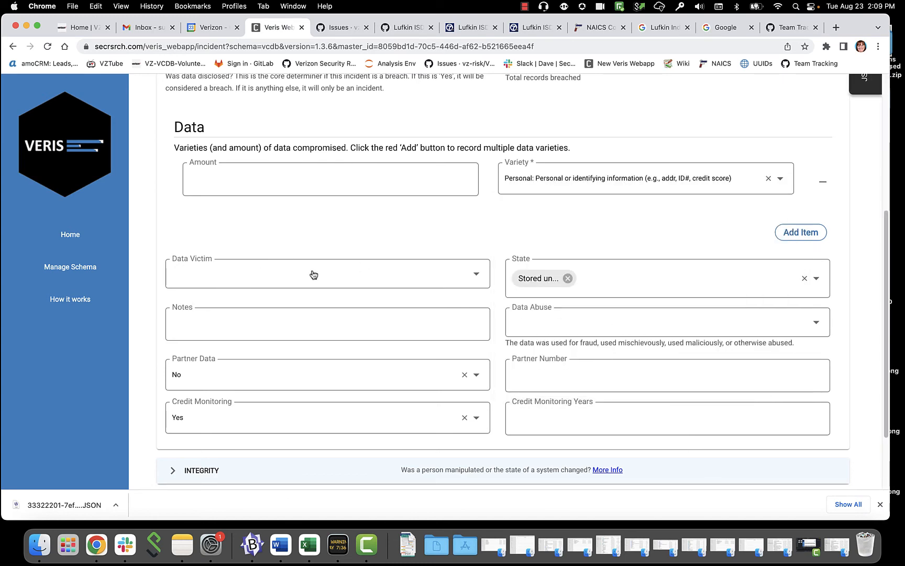
pyautogui.click(475, 275)
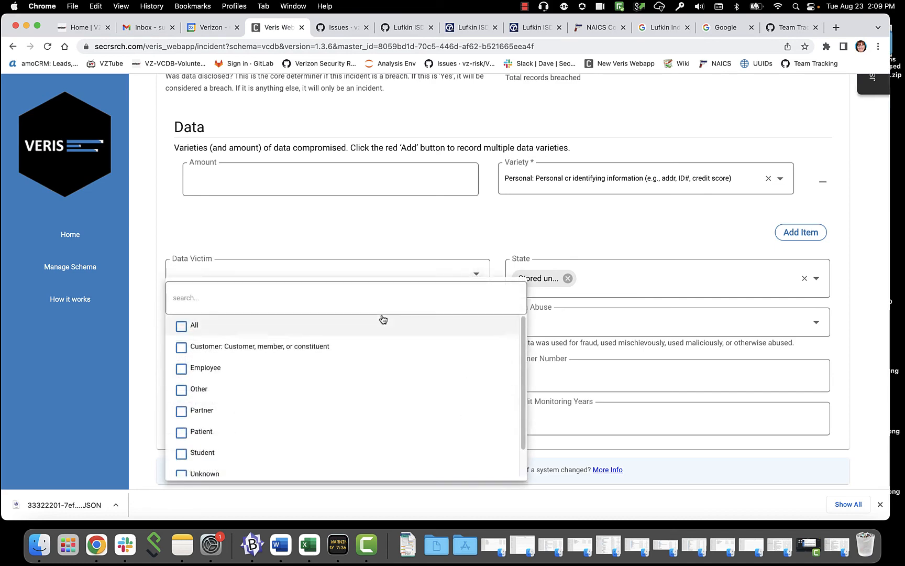
pyautogui.click(236, 369)
pyautogui.click(353, 233)
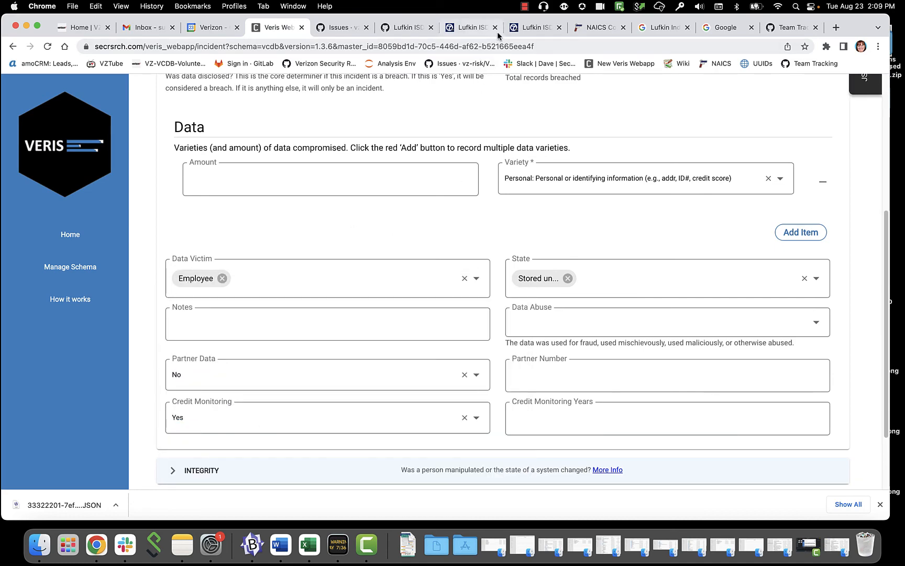
# - Read the KLTV article for details of the affected systems and compromised data, and return to the VERIS entry
pyautogui.click(530, 28)
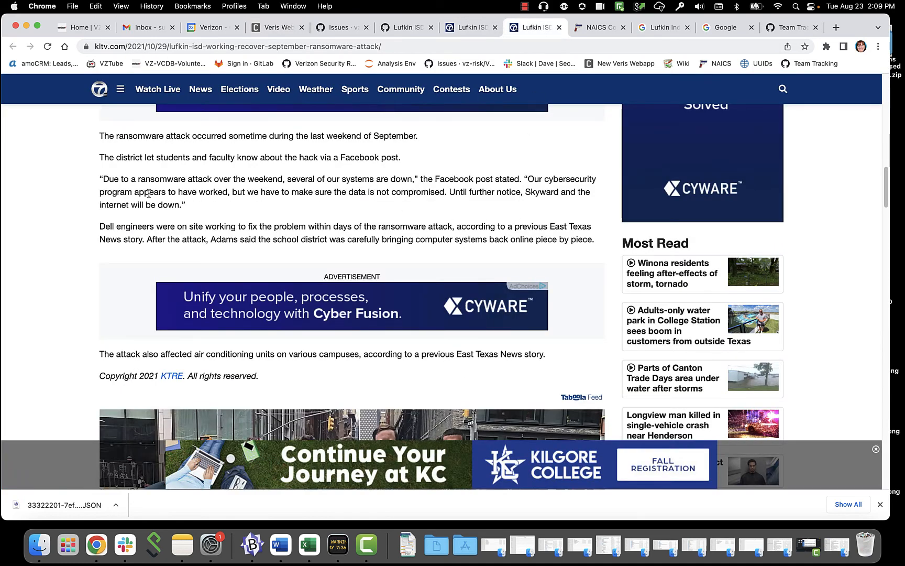
pyautogui.scroll(-2, 71, 203)
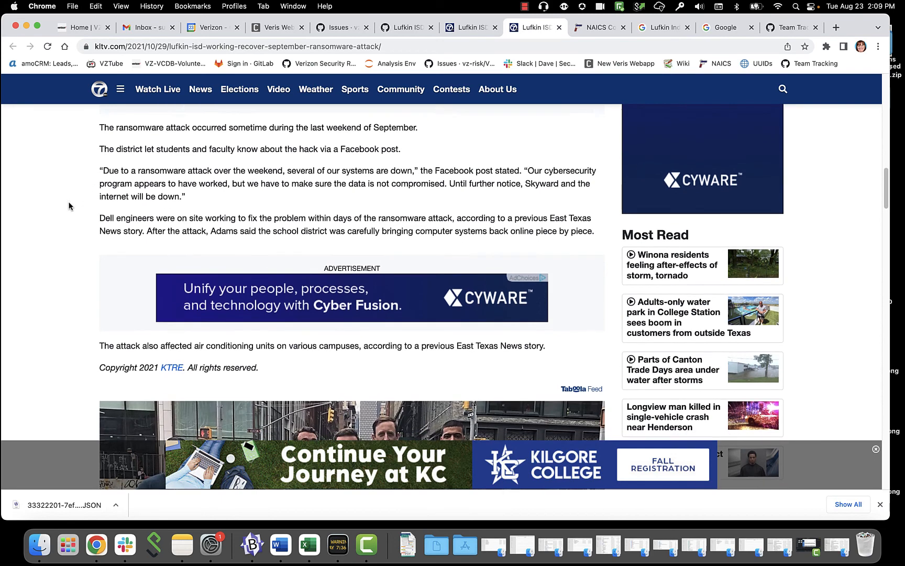
pyautogui.scroll(-5, 50, 232)
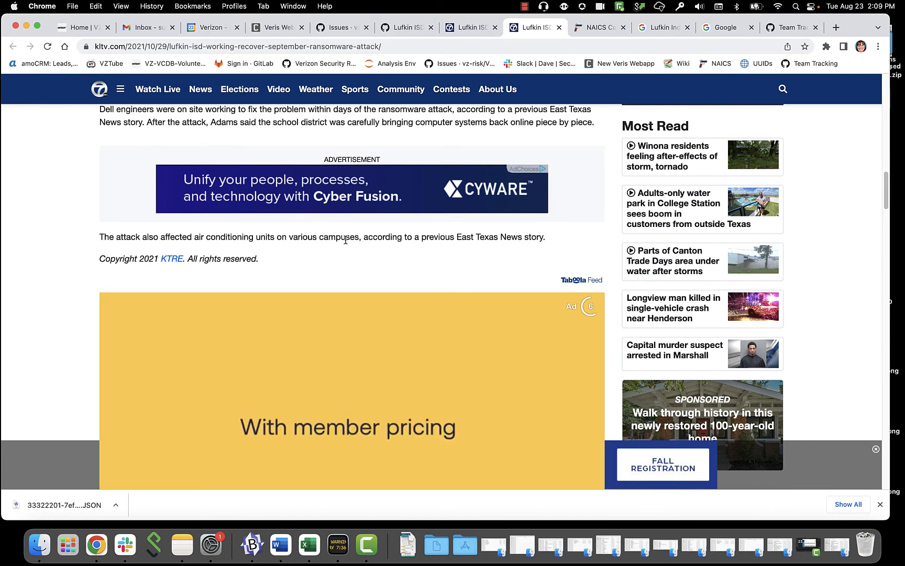
pyautogui.scroll(6, 89, 231)
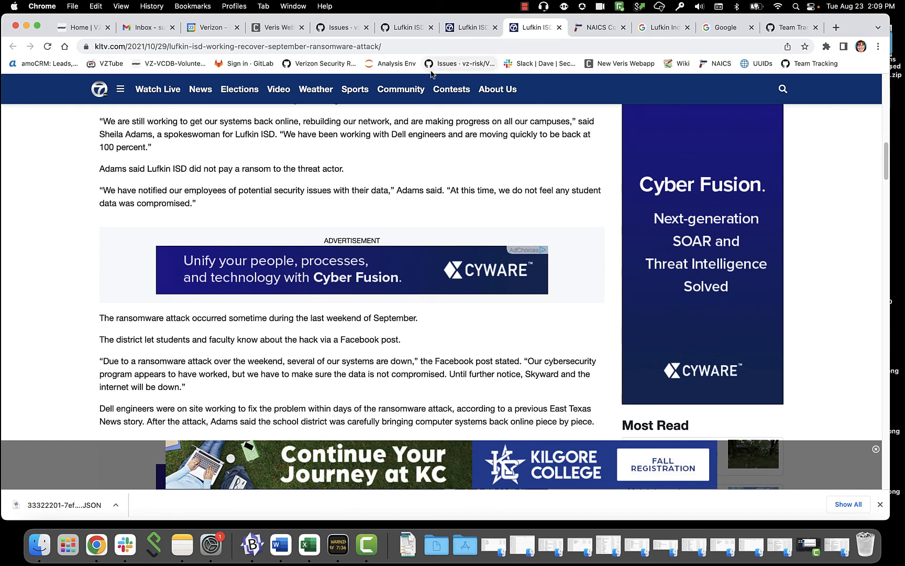
pyautogui.click(273, 28)
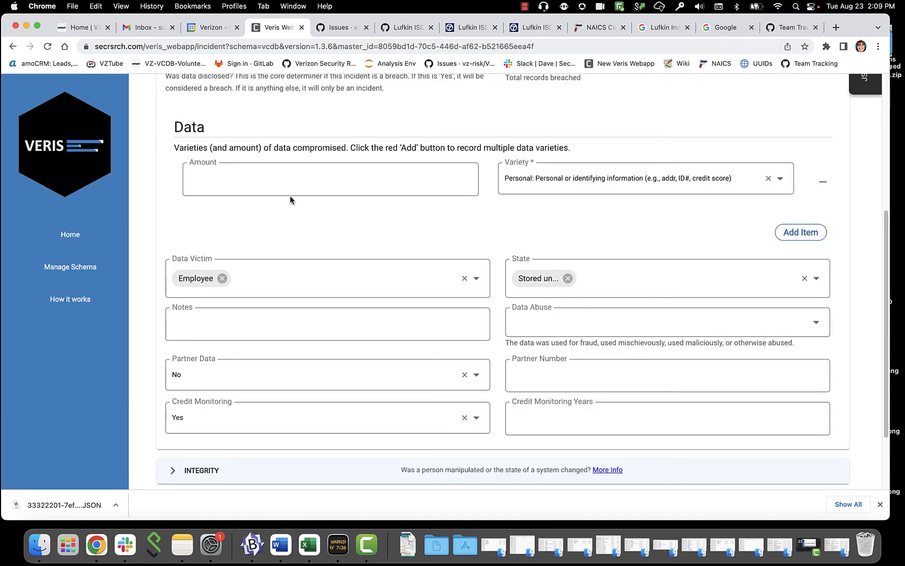
pyautogui.scroll(3, 293, 210)
pyautogui.scroll(3, 297, 227)
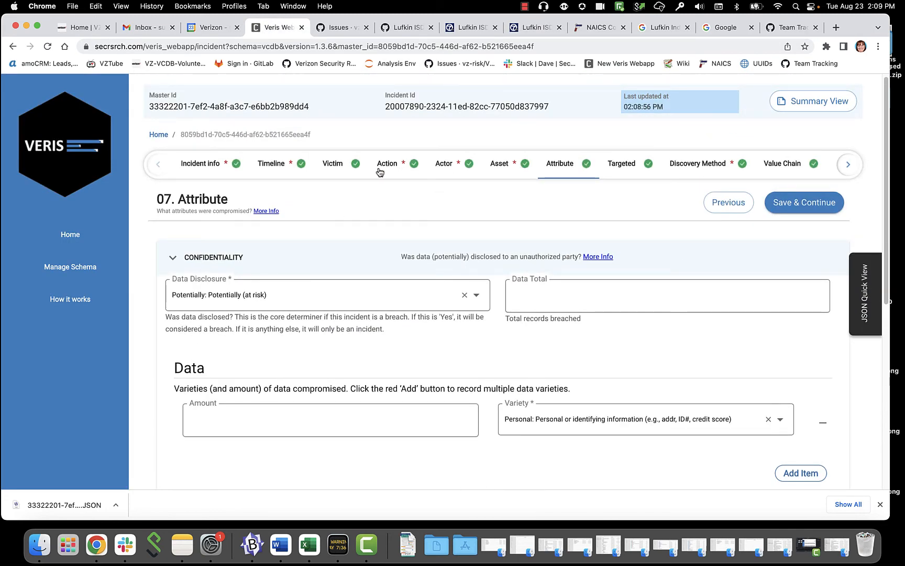
# - Go back to the Asset section and add a second asset with the variety S - Other: Server - Variety known but not listed
pyautogui.click(499, 164)
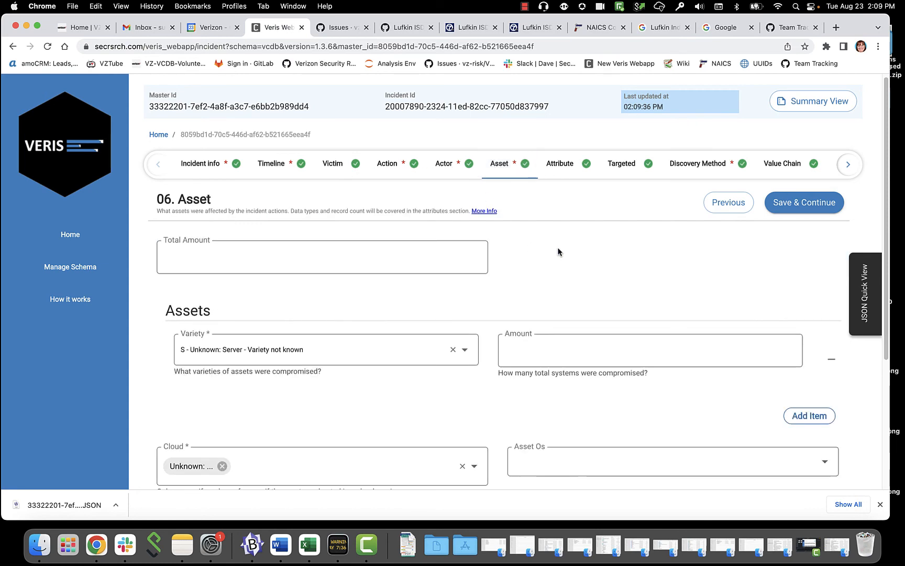
pyautogui.scroll(-1, 558, 252)
pyautogui.scroll(-3, 539, 251)
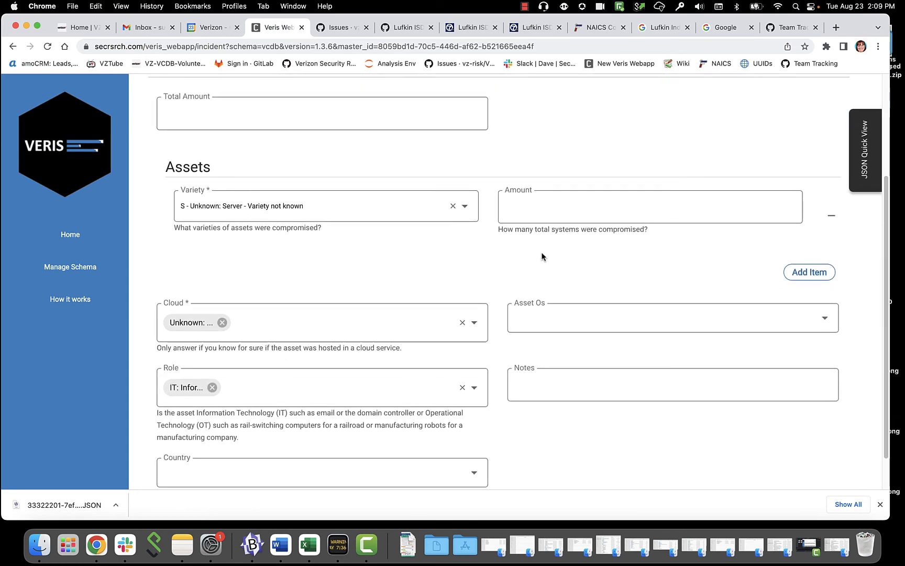
pyautogui.click(808, 272)
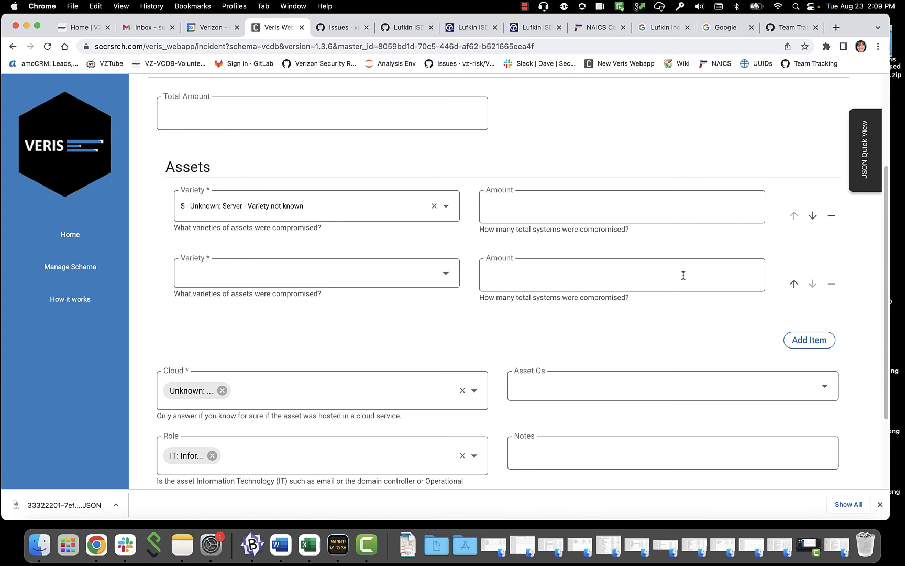
pyautogui.click(448, 273)
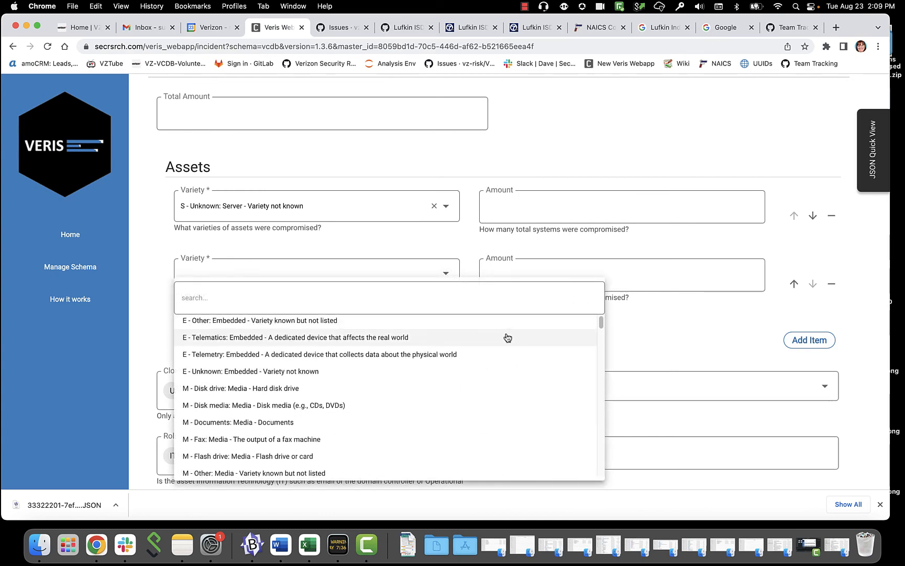
pyautogui.scroll(-5, 507, 337)
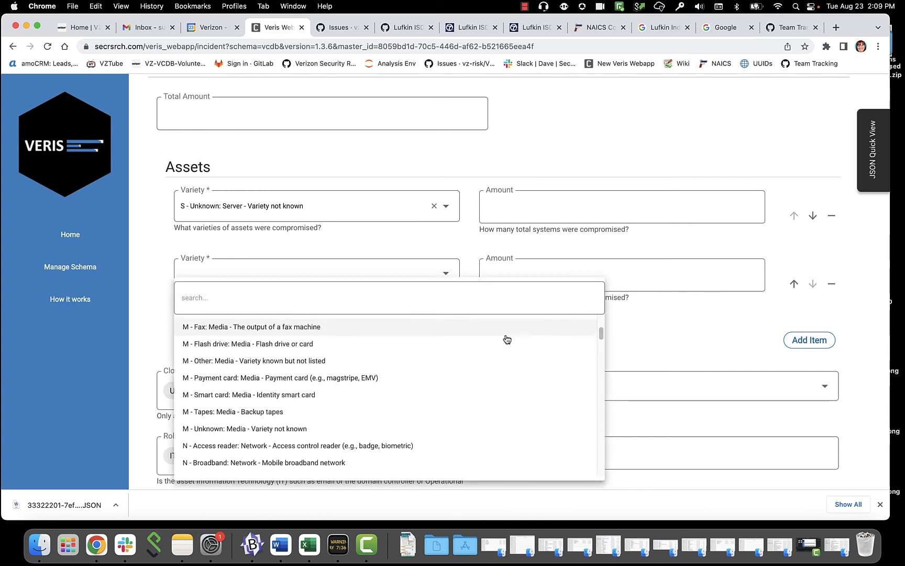
pyautogui.scroll(-5, 507, 338)
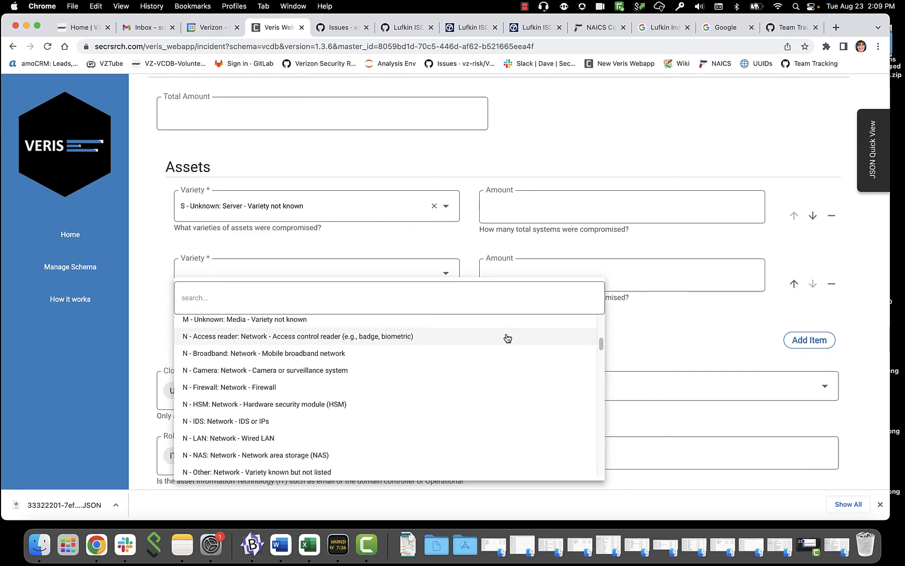
pyautogui.scroll(-5, 507, 338)
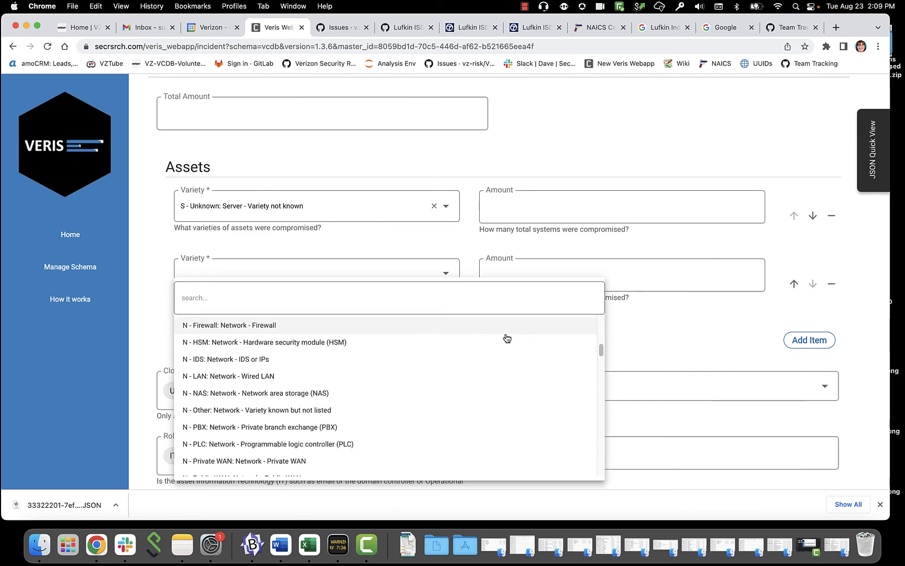
pyautogui.scroll(-12, 506, 338)
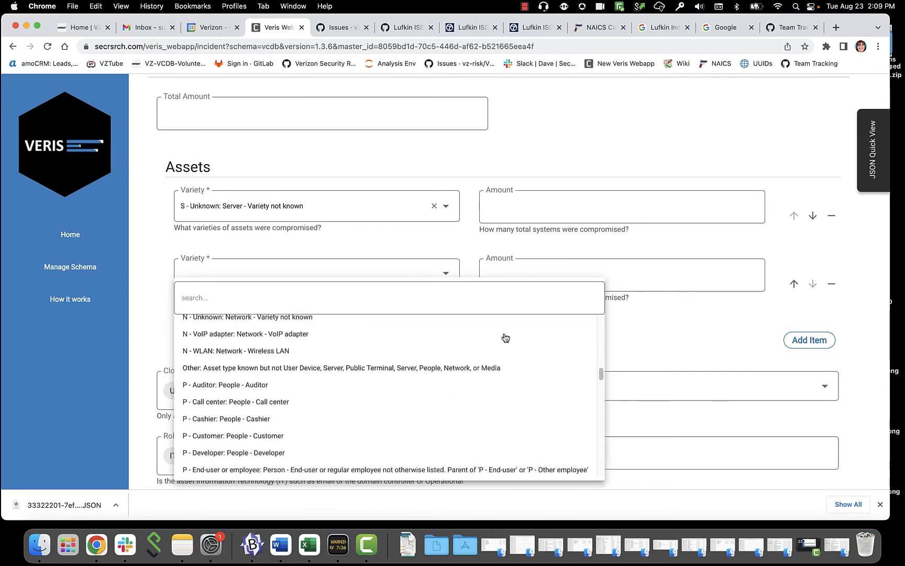
pyautogui.scroll(-8, 505, 337)
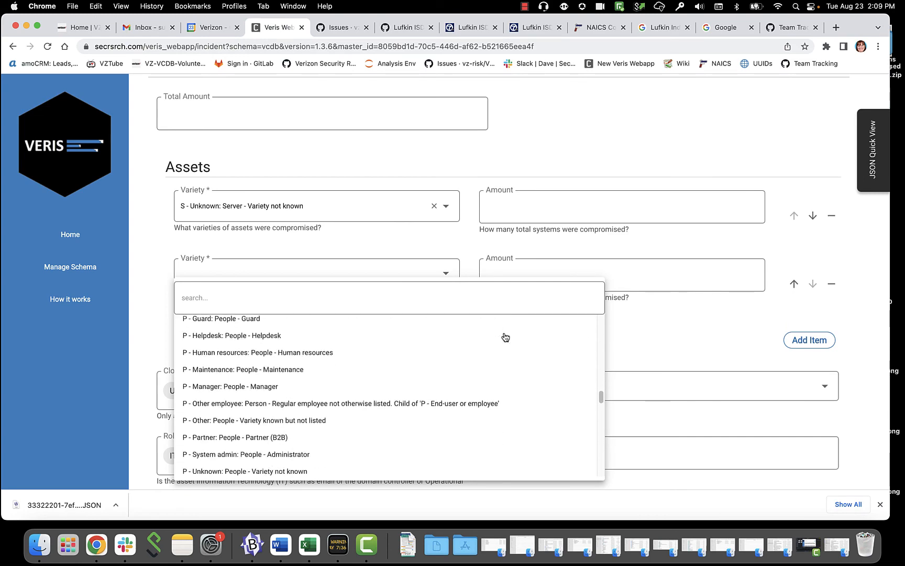
pyautogui.scroll(-10, 505, 337)
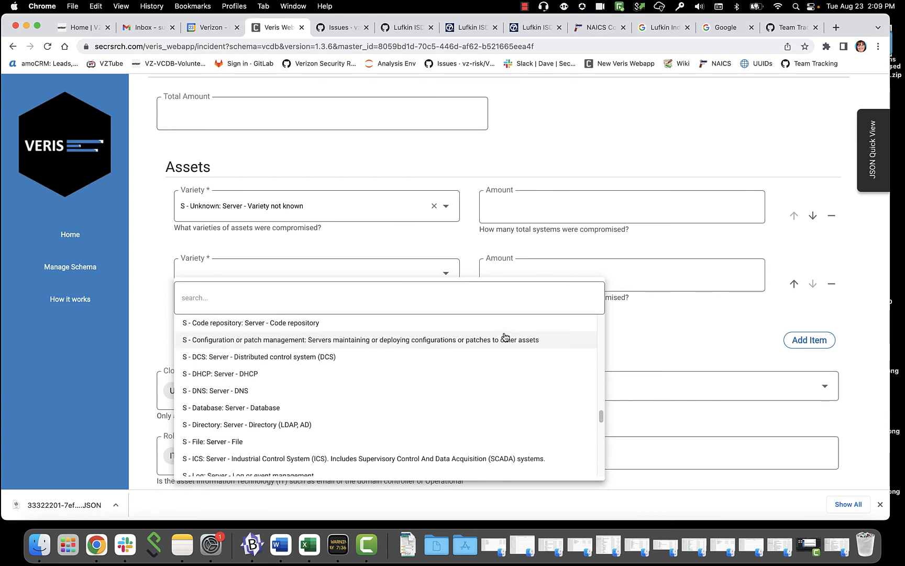
pyautogui.scroll(-4, 505, 337)
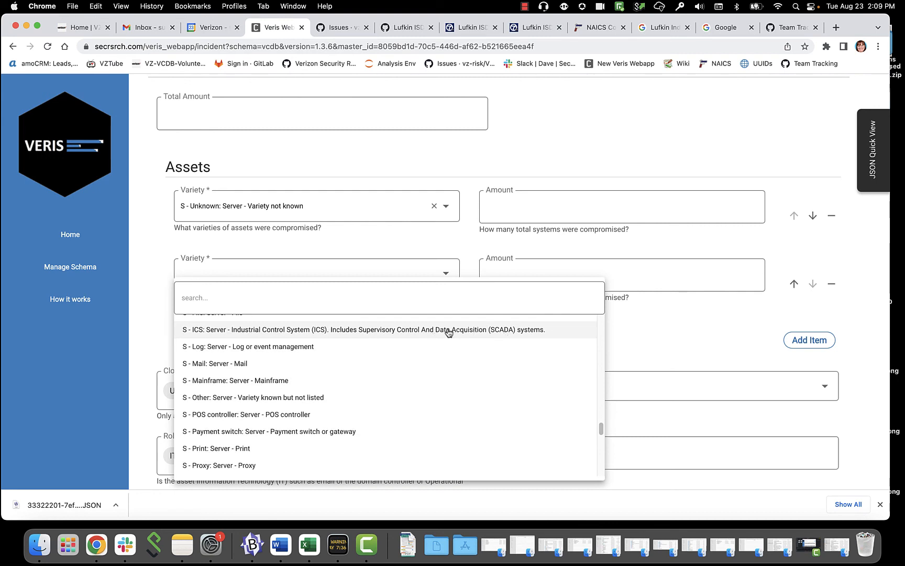
pyautogui.scroll(-1, 505, 350)
pyautogui.scroll(-3, 505, 350)
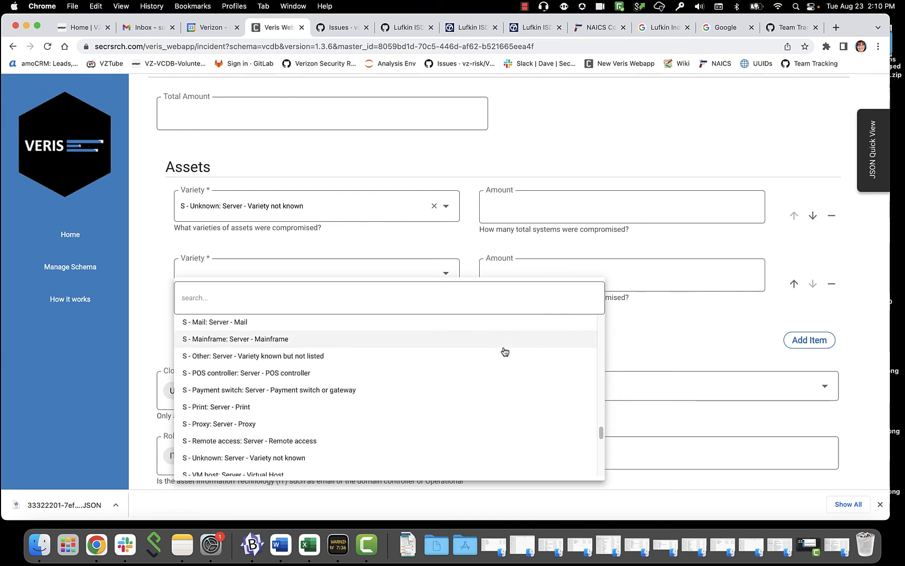
pyautogui.scroll(-2, 505, 351)
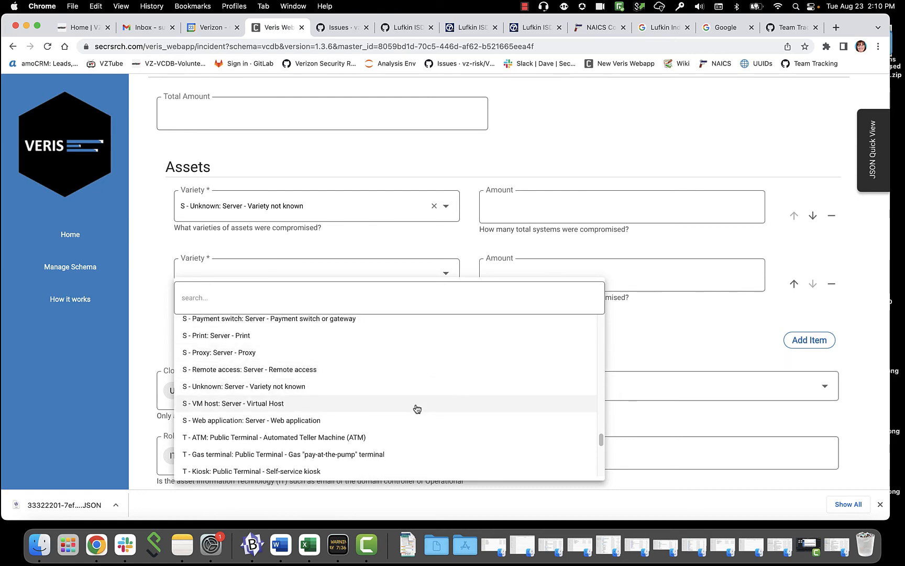
pyautogui.scroll(2, 417, 408)
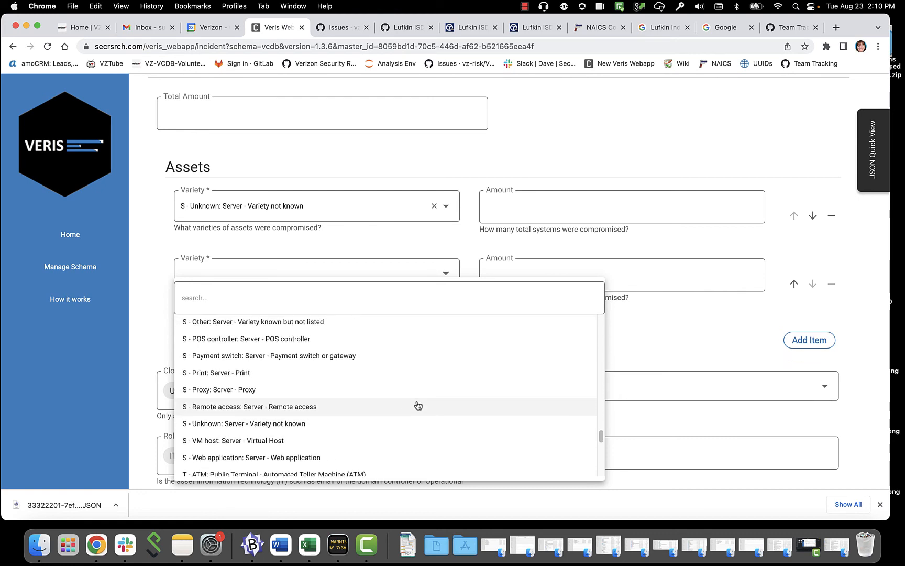
pyautogui.click(315, 322)
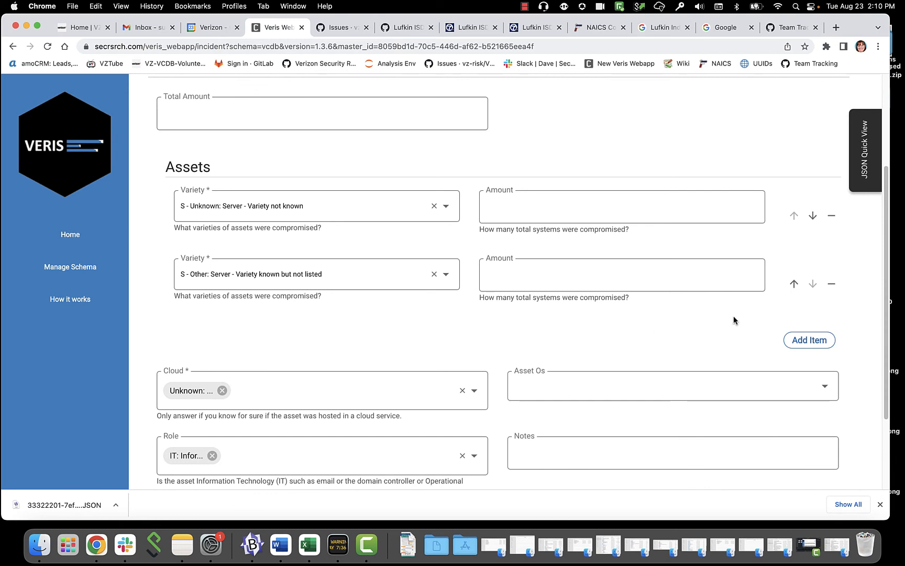
# - Save the Asset section and clear the Credit Monitoring value in the Confidentiality attributes
pyautogui.scroll(3, 733, 317)
pyautogui.click(784, 210)
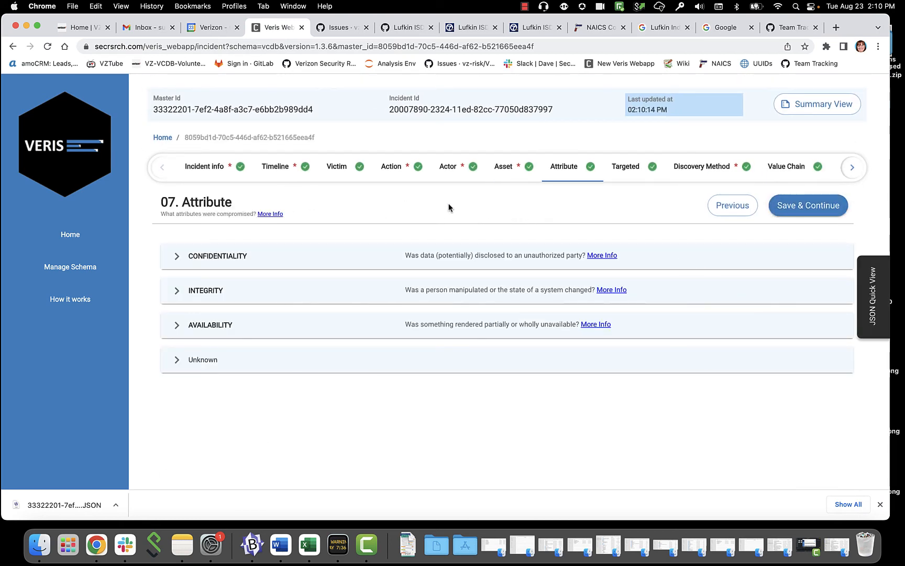
pyautogui.click(563, 168)
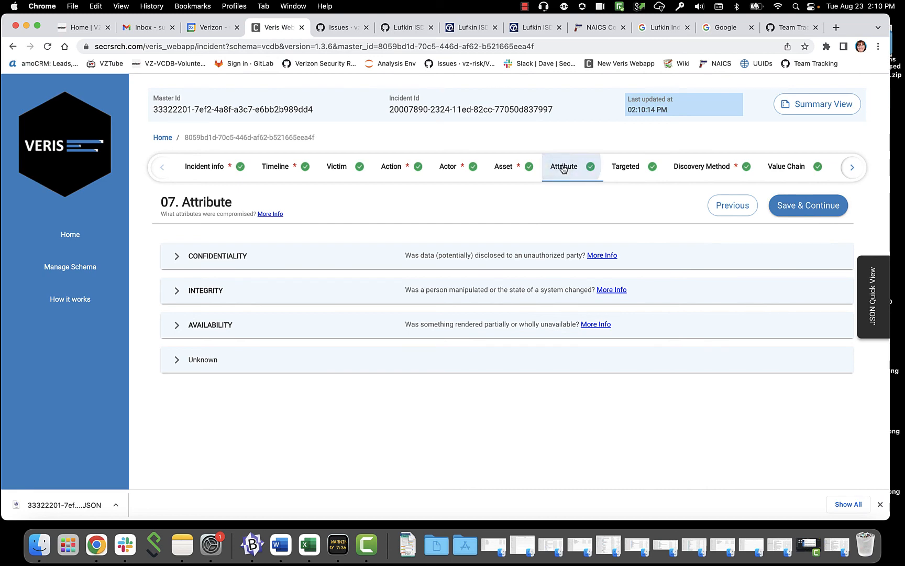
pyautogui.click(231, 261)
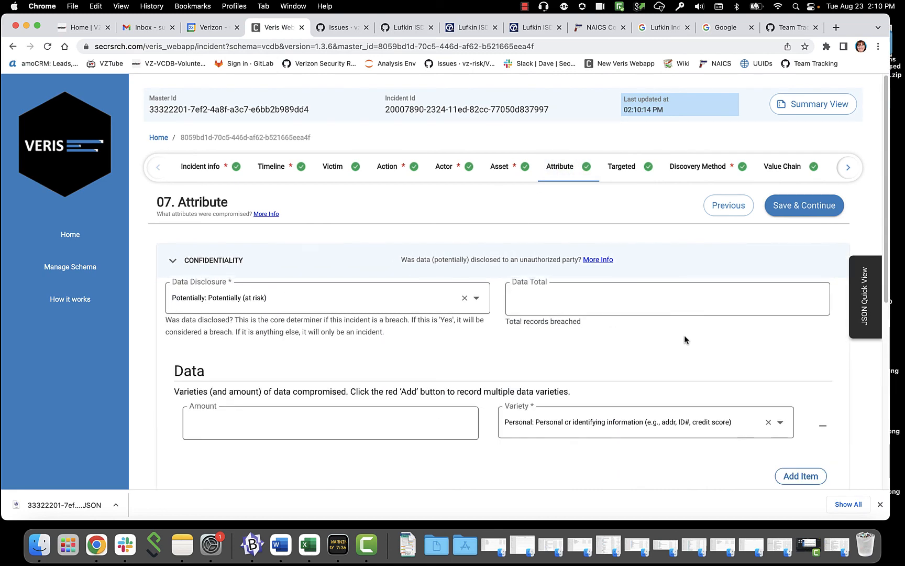
pyautogui.scroll(-3, 685, 339)
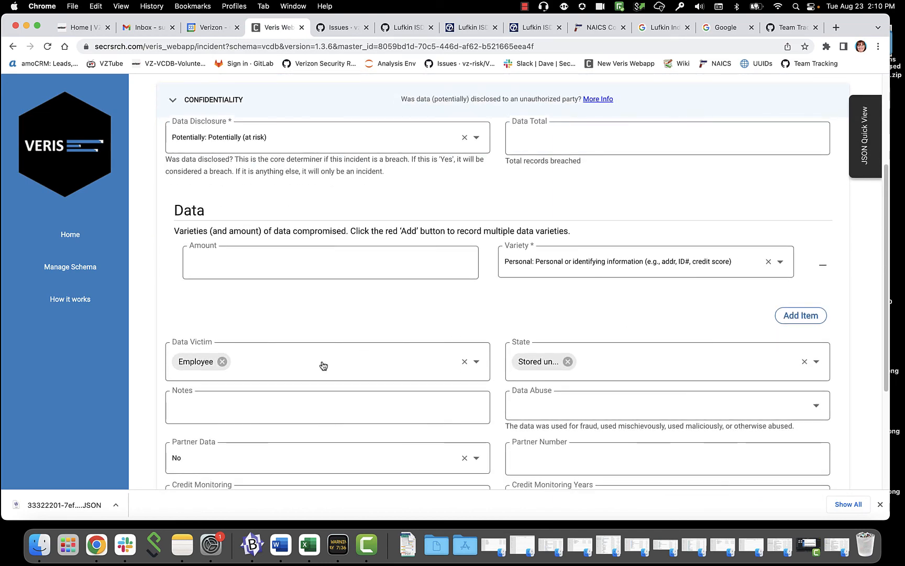
pyautogui.scroll(-2, 634, 338)
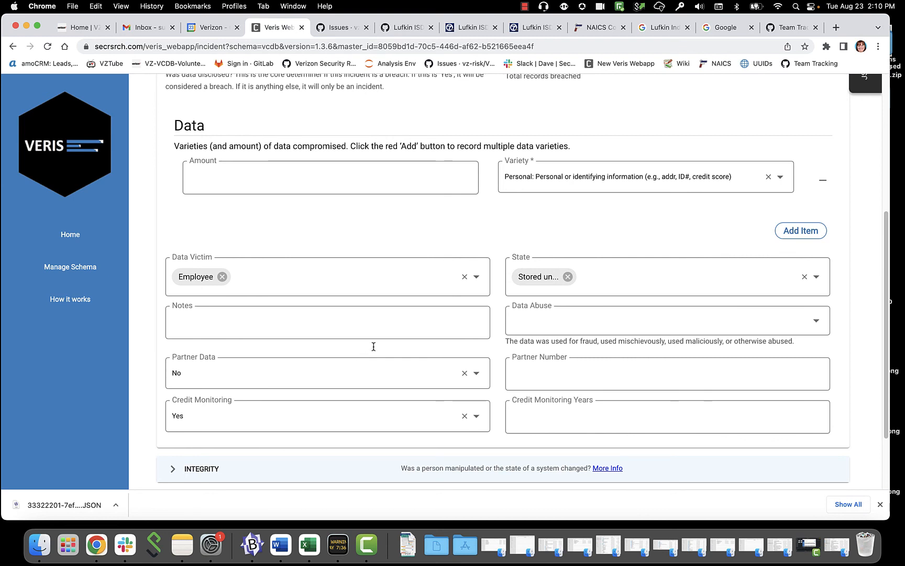
pyautogui.scroll(-2, 420, 325)
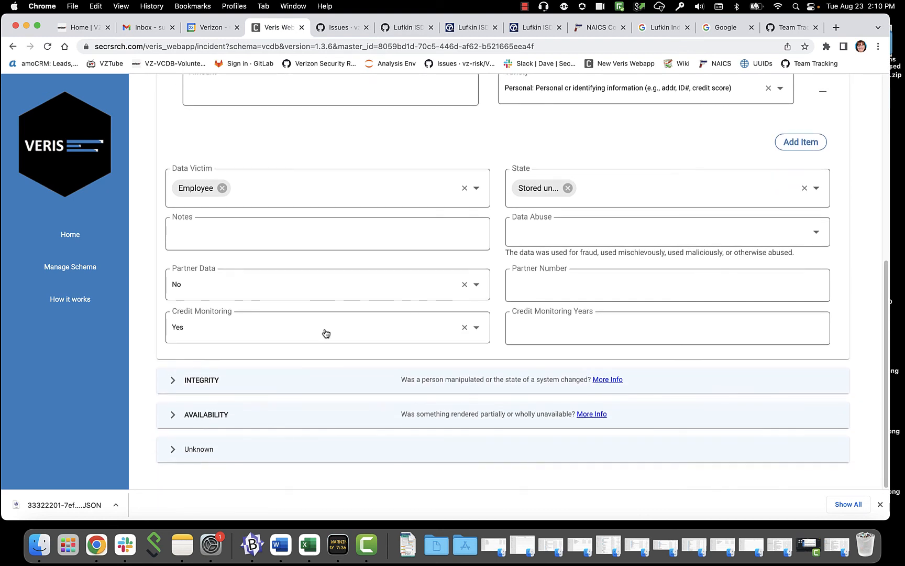
pyautogui.click(465, 326)
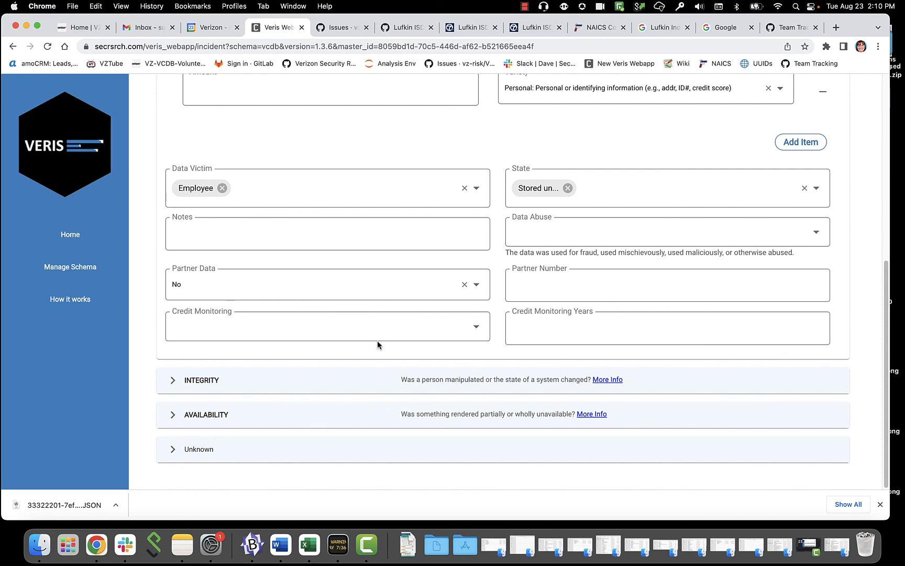
# - Review the Integrity and Availability attributes, and save the Attribute and Targeted sections without further edits
pyautogui.click(215, 380)
pyautogui.scroll(-2, 314, 386)
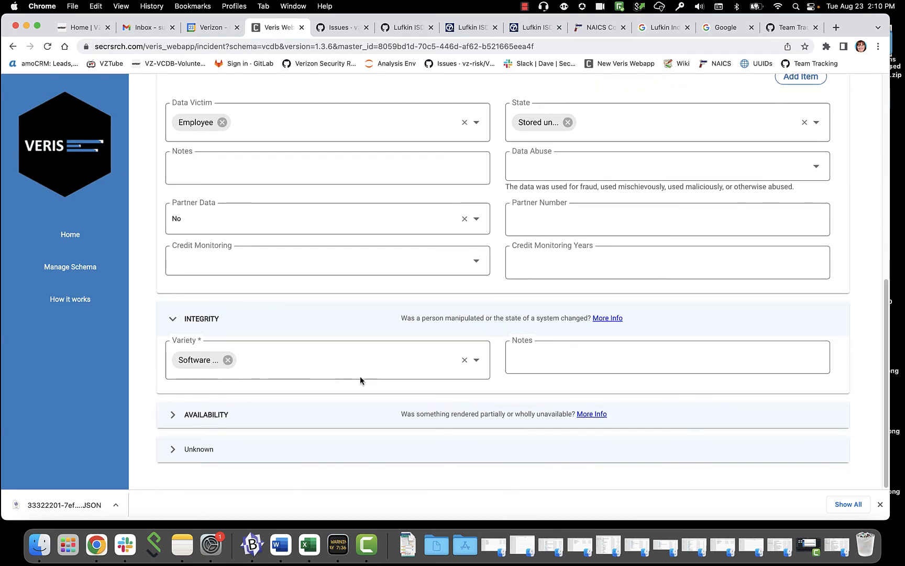
pyautogui.click(218, 414)
pyautogui.scroll(-3, 459, 309)
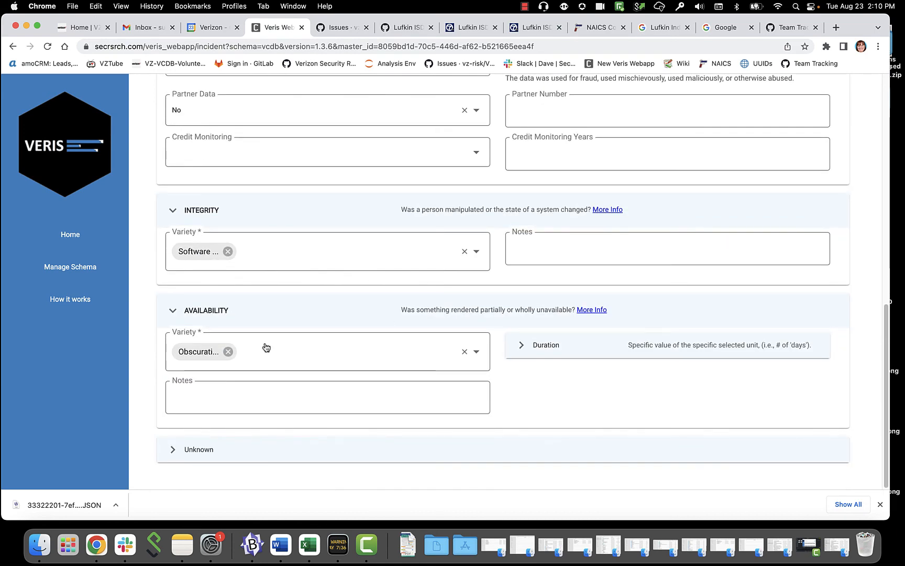
pyautogui.scroll(10, 647, 391)
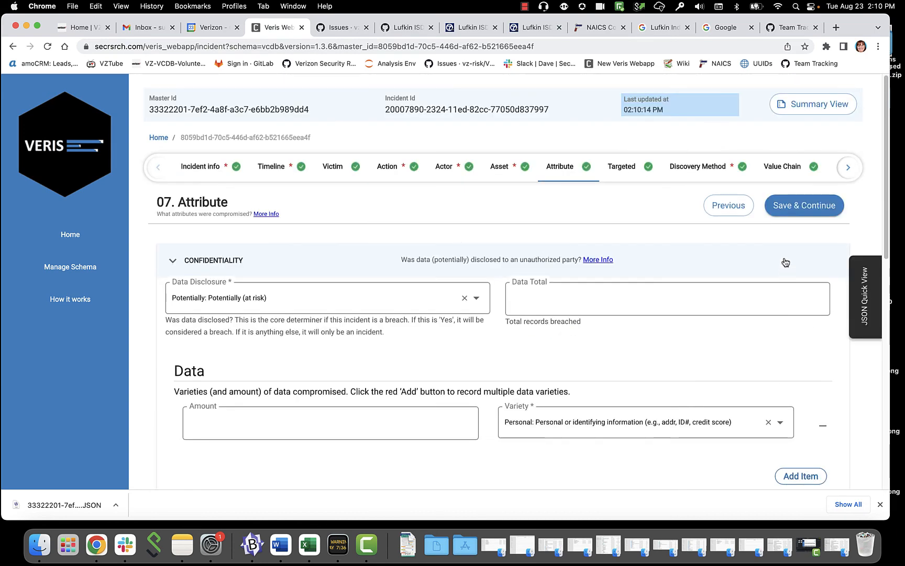
pyautogui.click(790, 212)
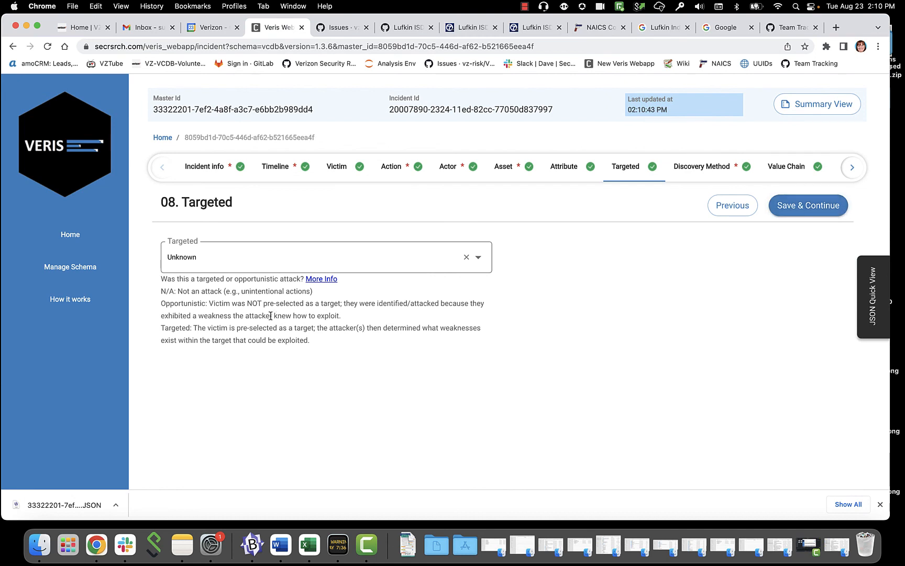
pyautogui.click(772, 212)
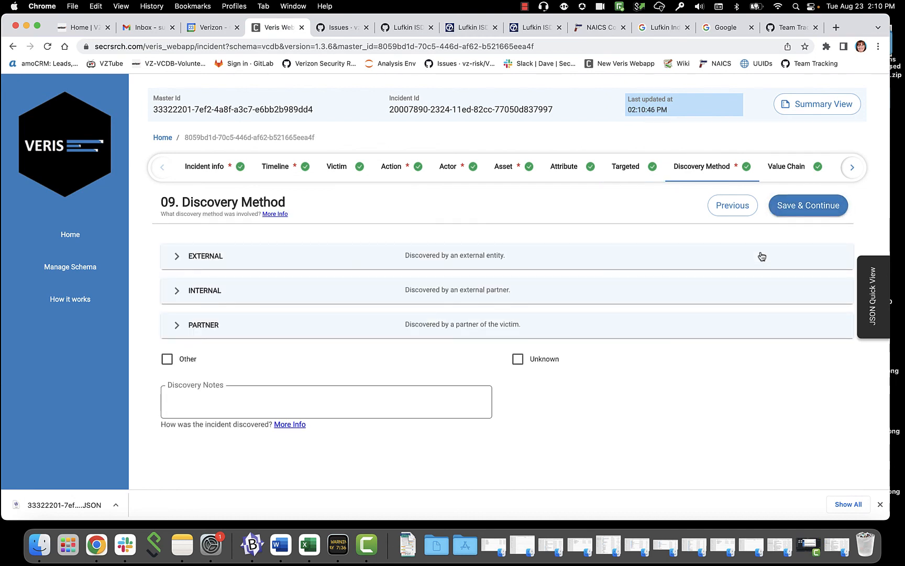
# - Remove the existing variety from the External discovery method and collapse that section
pyautogui.click(220, 261)
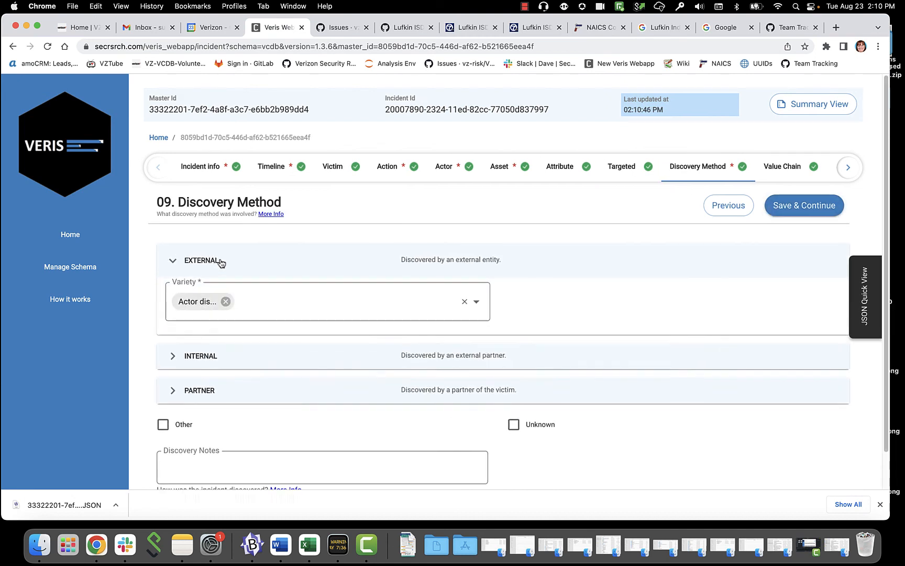
pyautogui.click(225, 301)
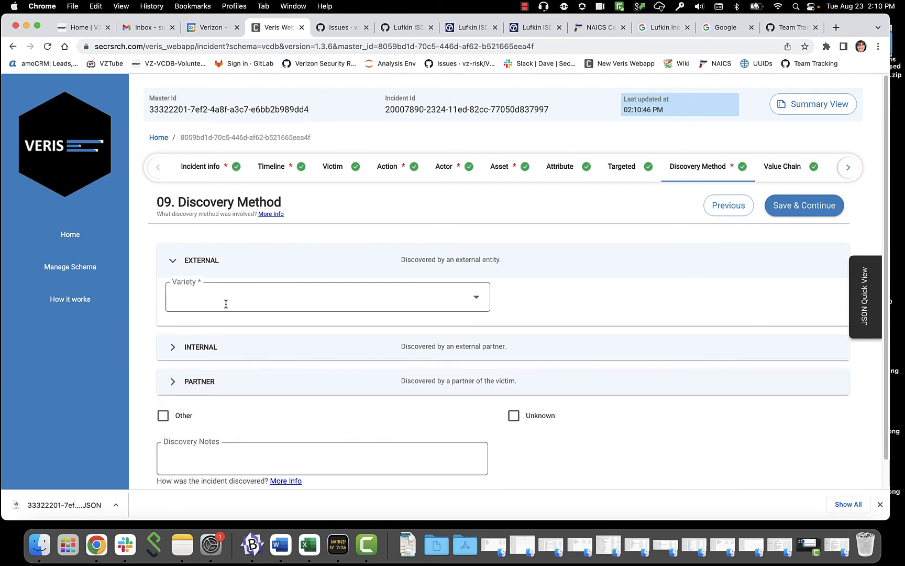
pyautogui.click(202, 260)
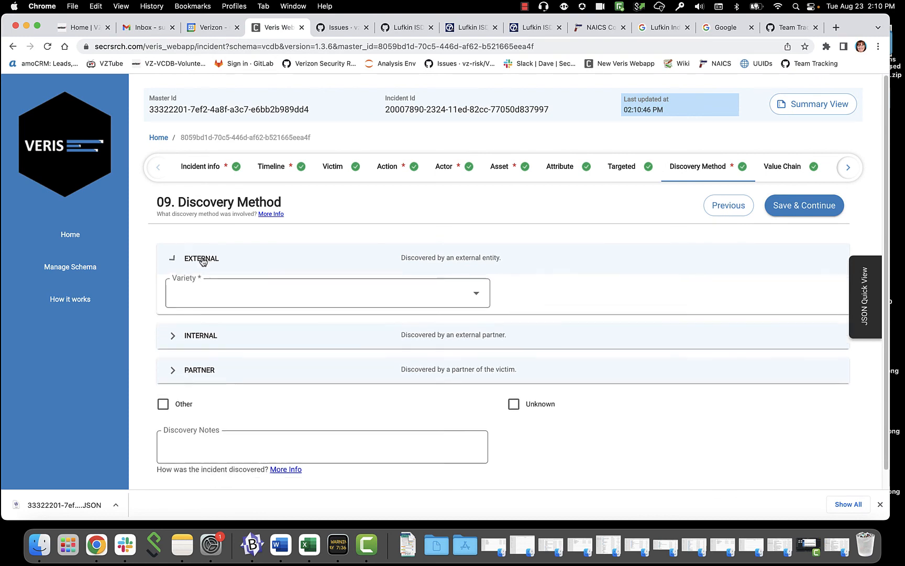
# - Set the Internal discovery variety to Hids: host IDS or file integrity monitoring, and save the Discovery Method section
pyautogui.click(197, 296)
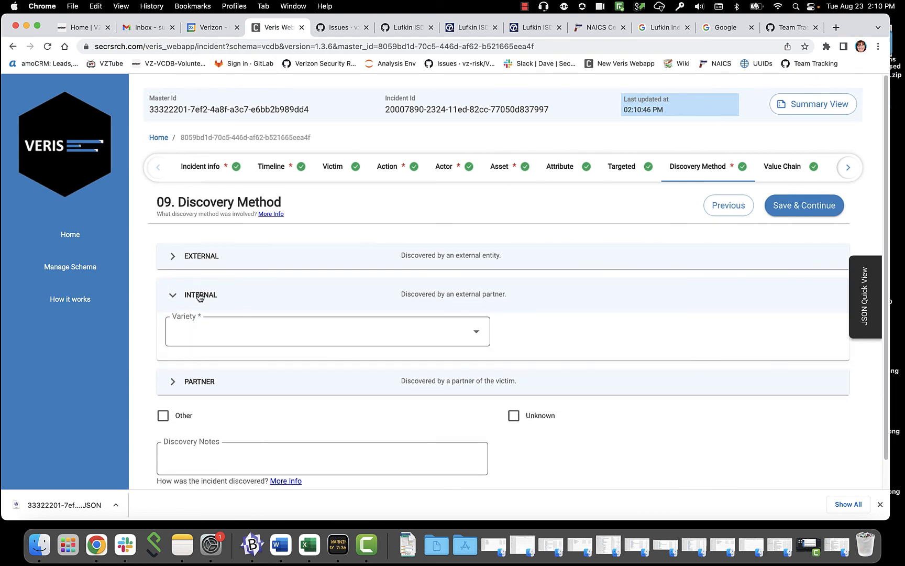
pyautogui.click(475, 333)
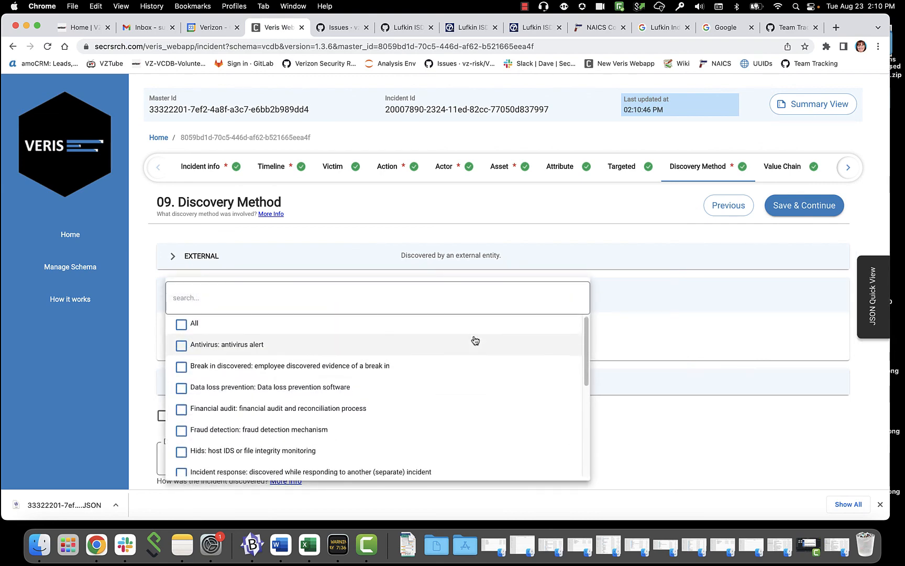
pyautogui.scroll(-1, 475, 339)
pyautogui.scroll(-1, 475, 341)
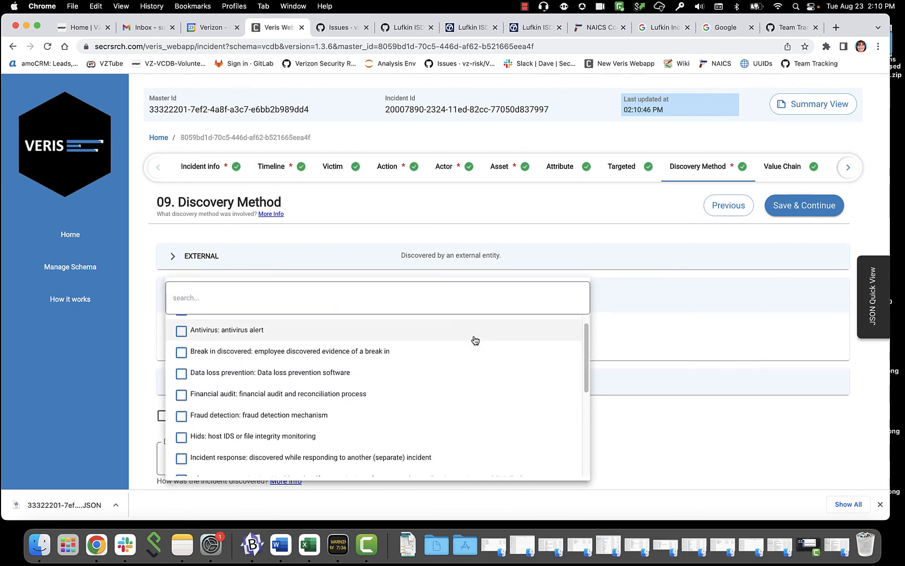
pyautogui.scroll(-3, 475, 340)
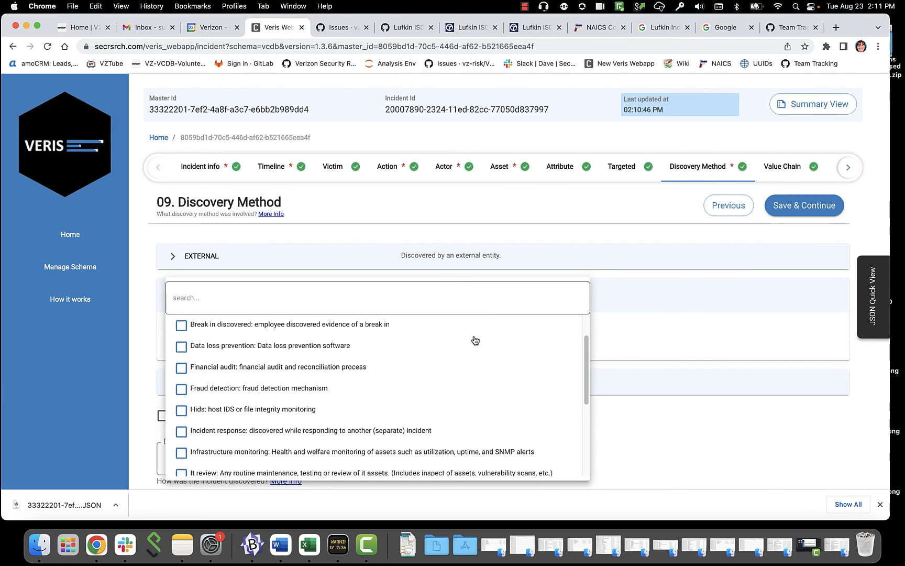
pyautogui.scroll(-2, 475, 340)
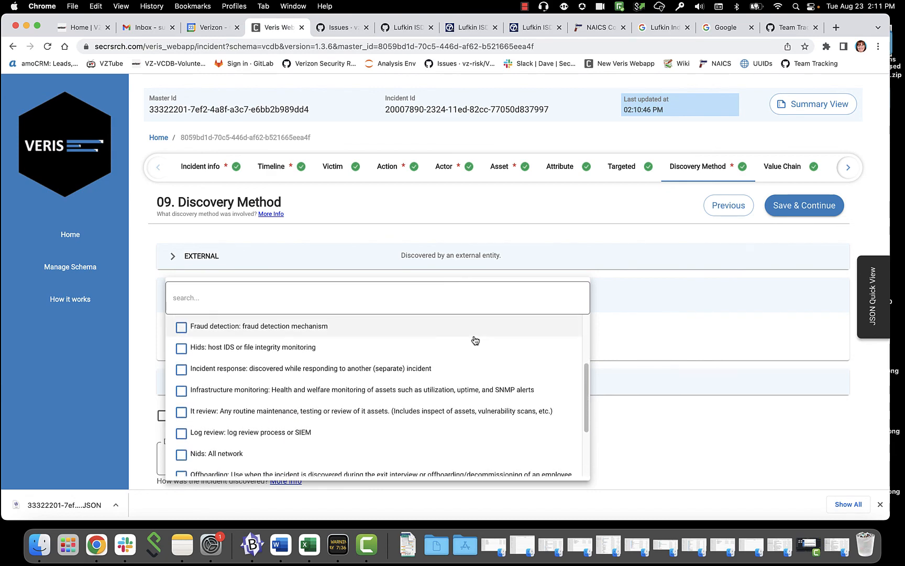
pyautogui.click(472, 353)
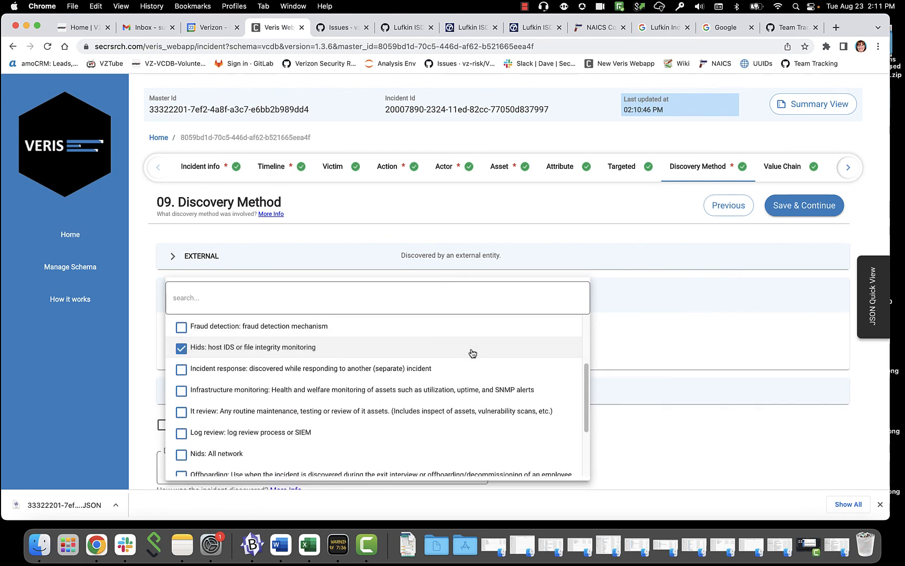
pyautogui.click(690, 345)
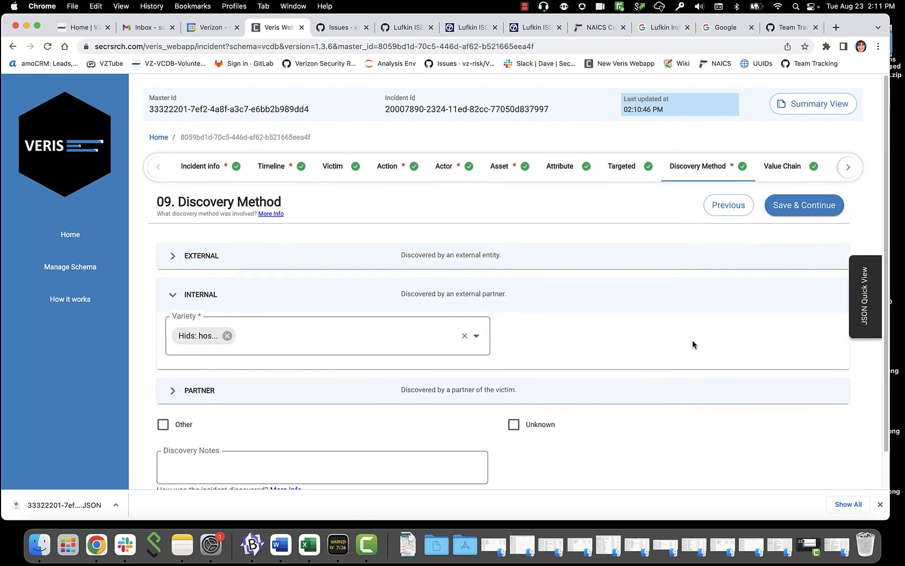
pyautogui.scroll(-1, 692, 344)
pyautogui.click(809, 194)
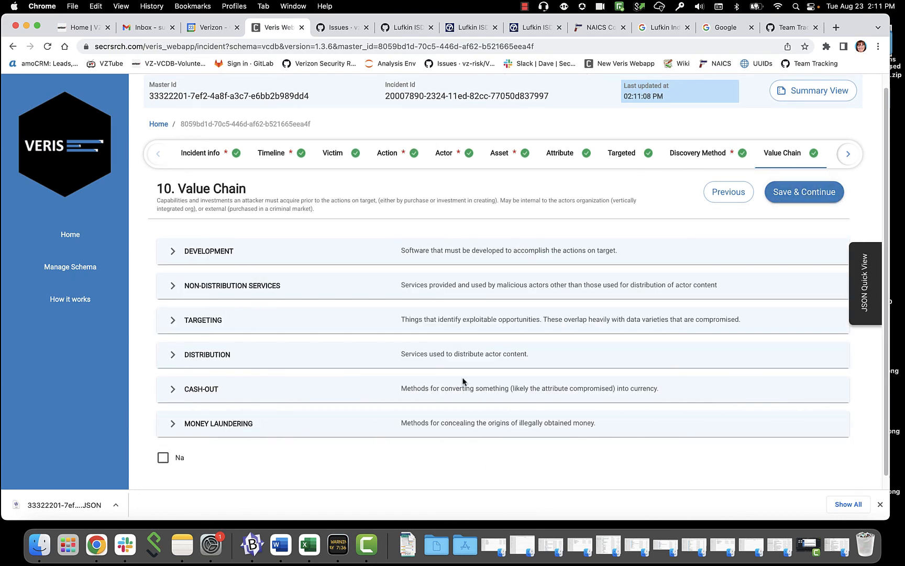
# - Save the Value Chain, Impact and Plus sections without edits, and review the Event Chain entries
pyautogui.click(774, 195)
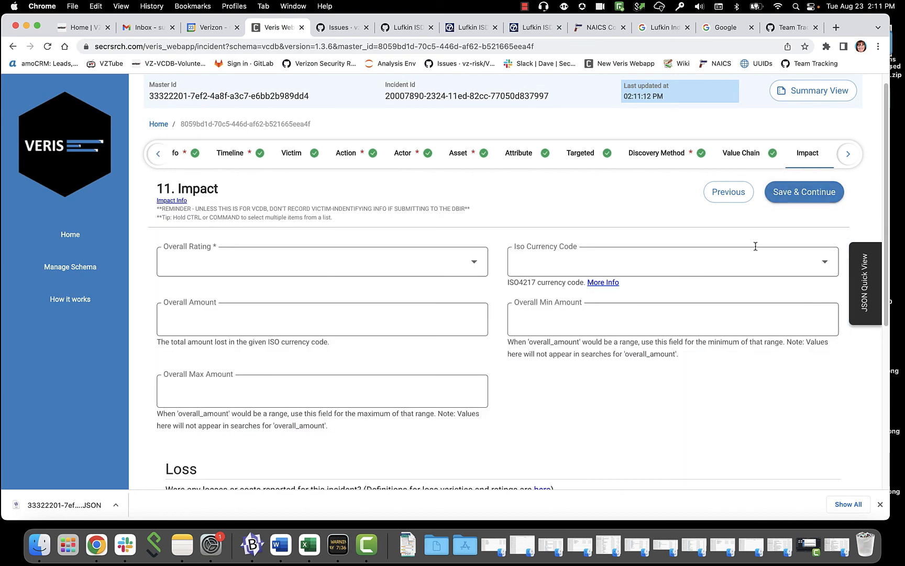
pyautogui.click(785, 193)
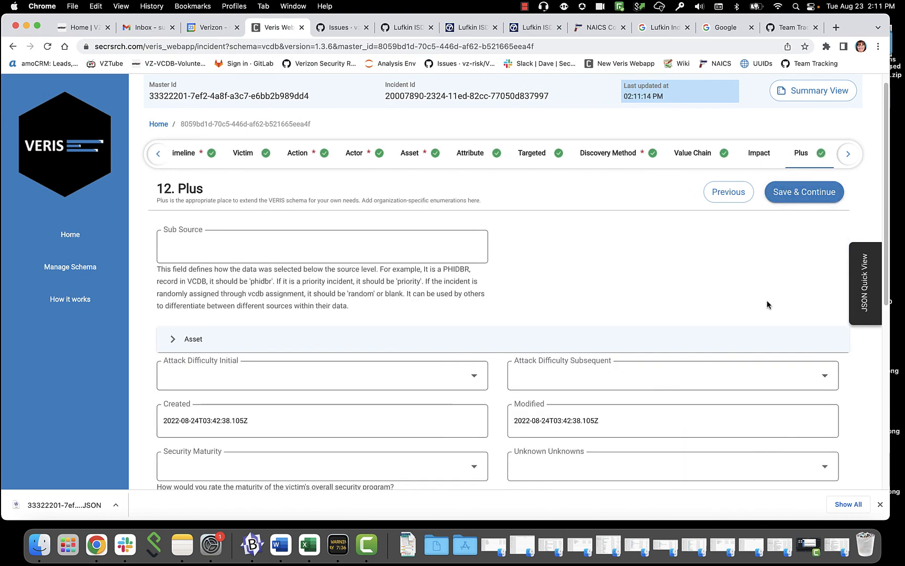
pyautogui.click(783, 192)
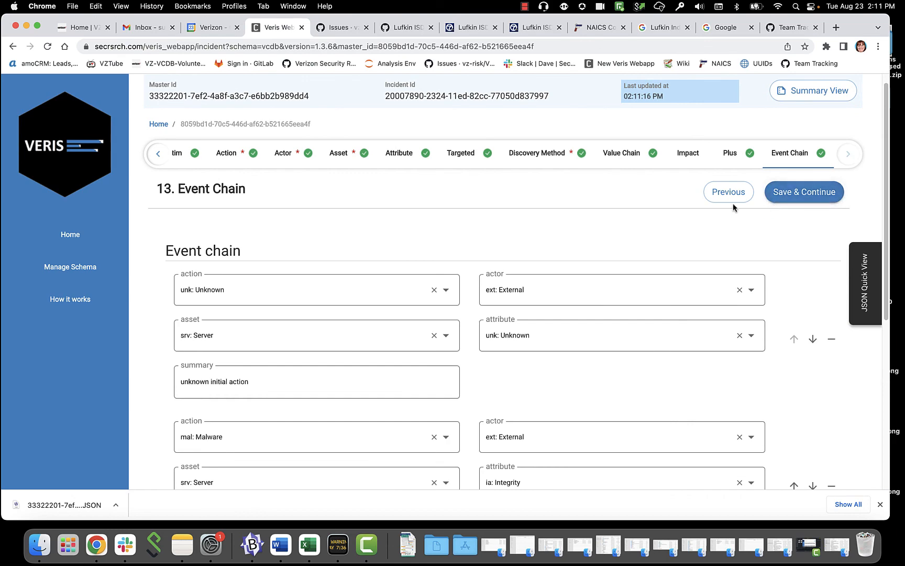
pyautogui.scroll(-2, 145, 383)
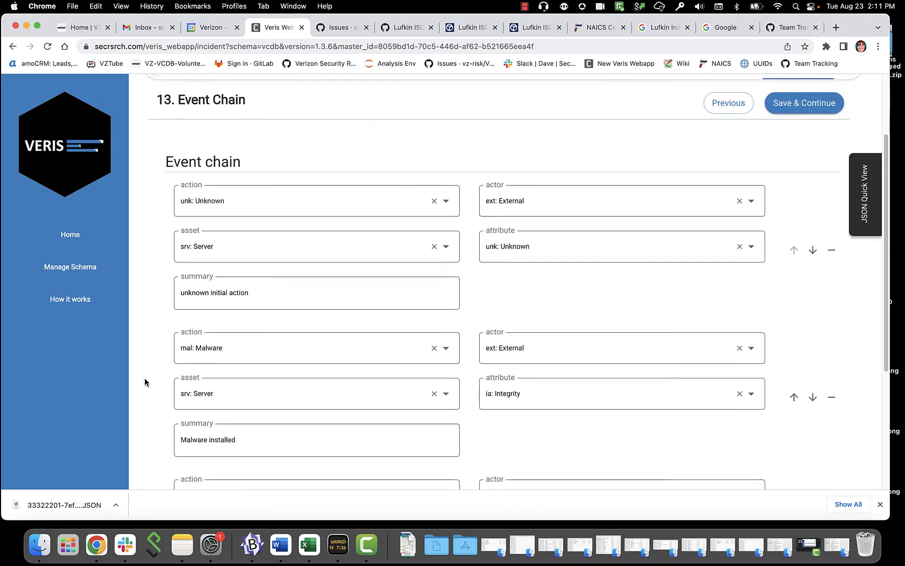
pyautogui.scroll(-5, 146, 383)
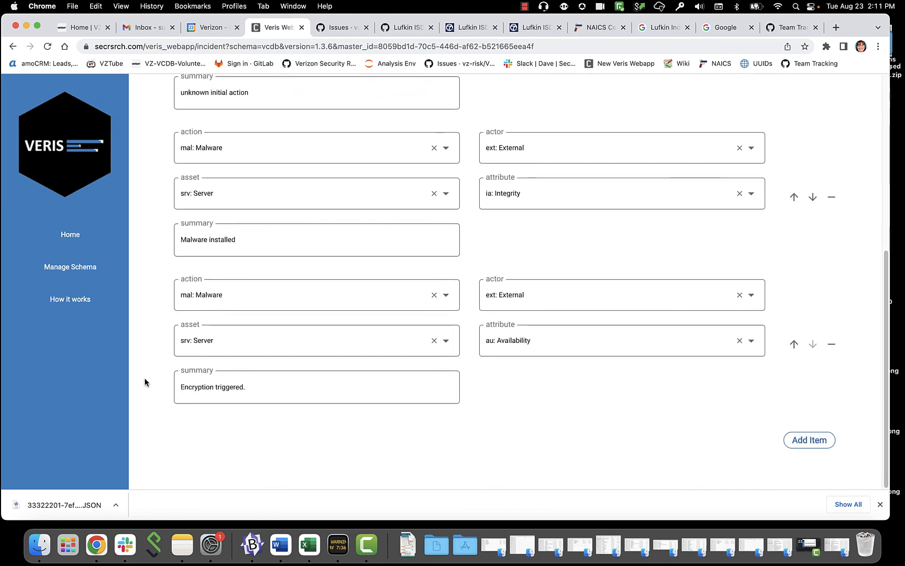
pyautogui.scroll(7, 857, 361)
# - Save the Event Chain to finalize the incident and export it as JSON, returning to the home page
pyautogui.click(817, 206)
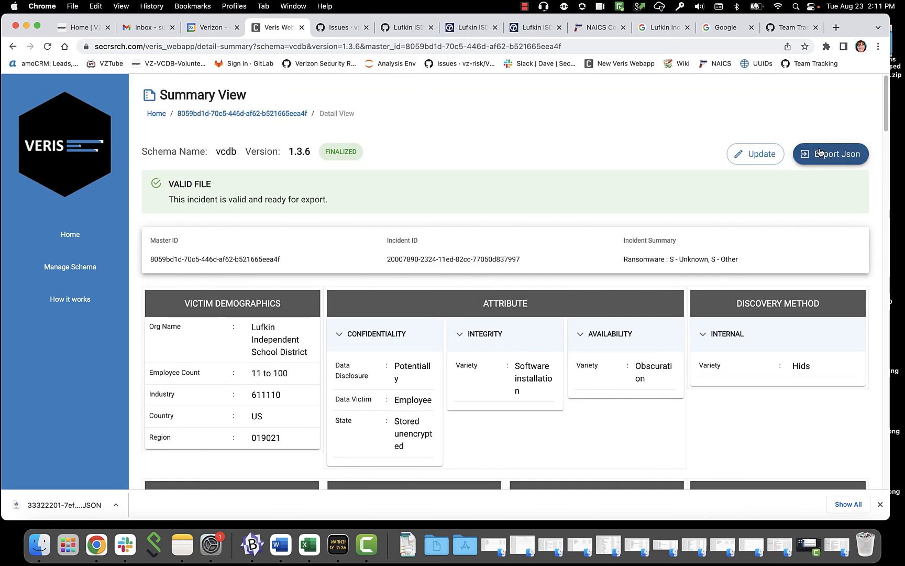
pyautogui.click(818, 154)
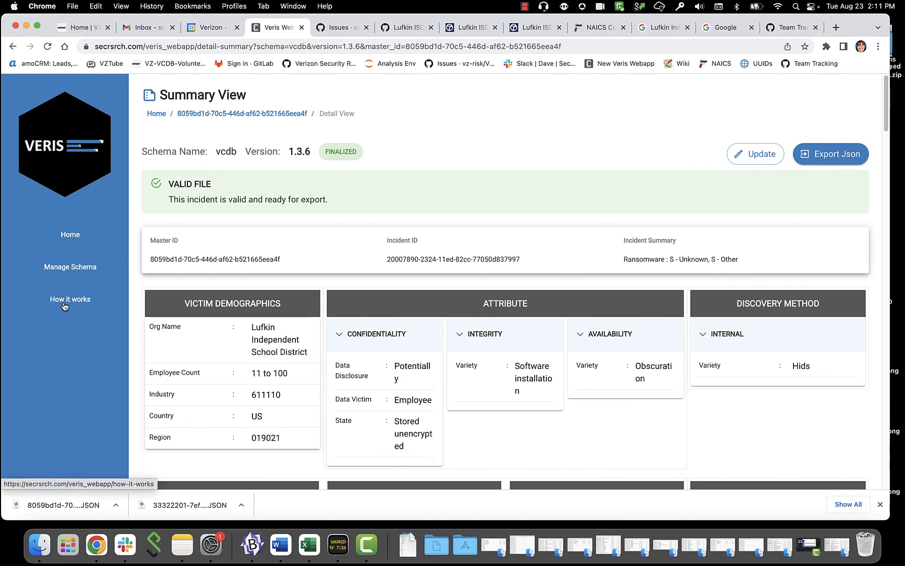
pyautogui.click(67, 237)
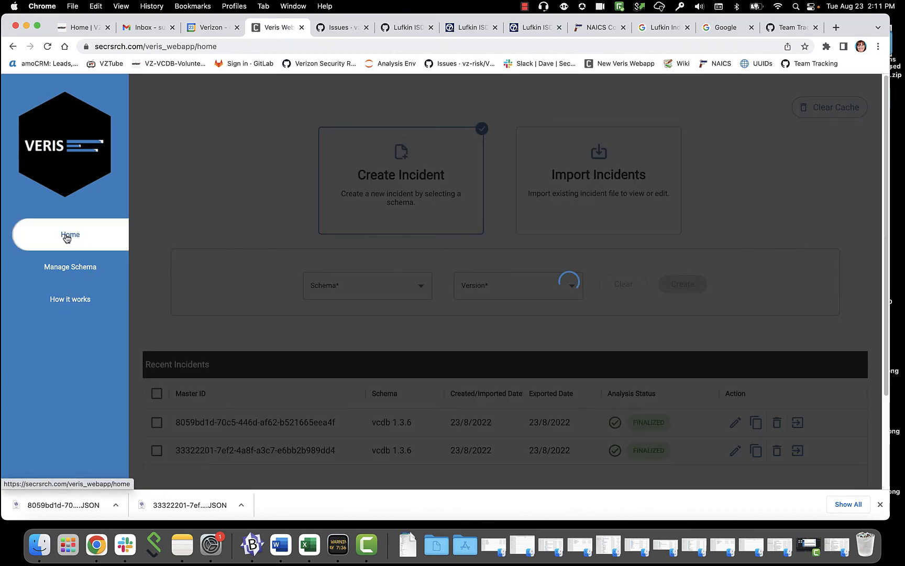